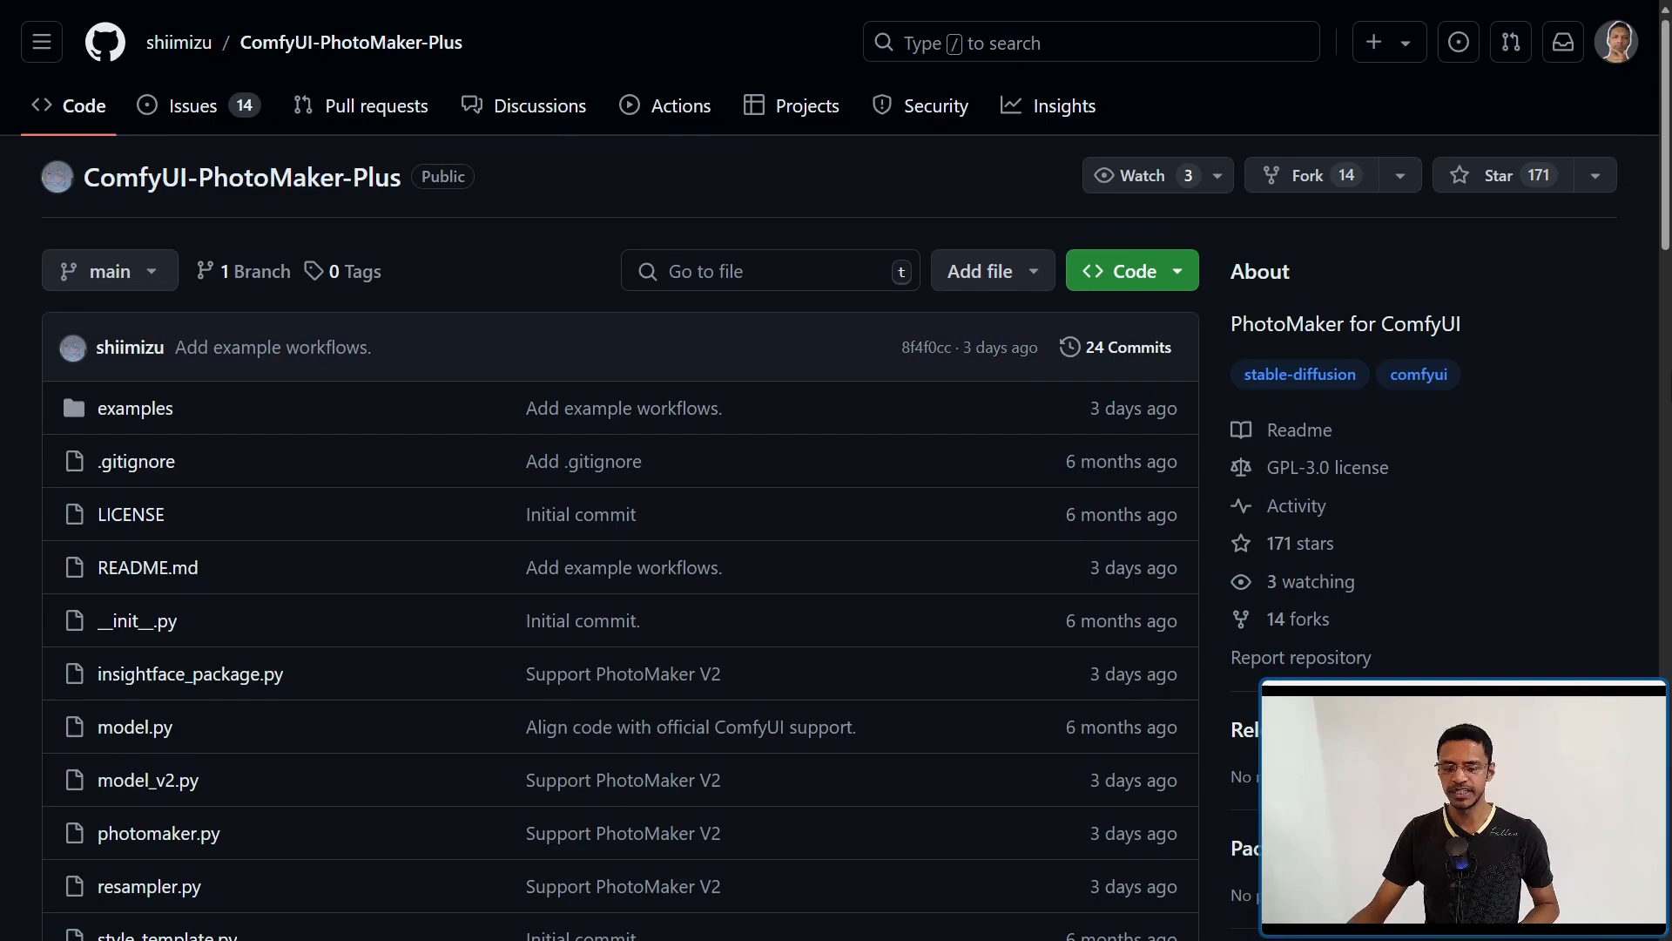
scroll(1376, 419, "down", 4)
scroll(1376, 418, "down", 6)
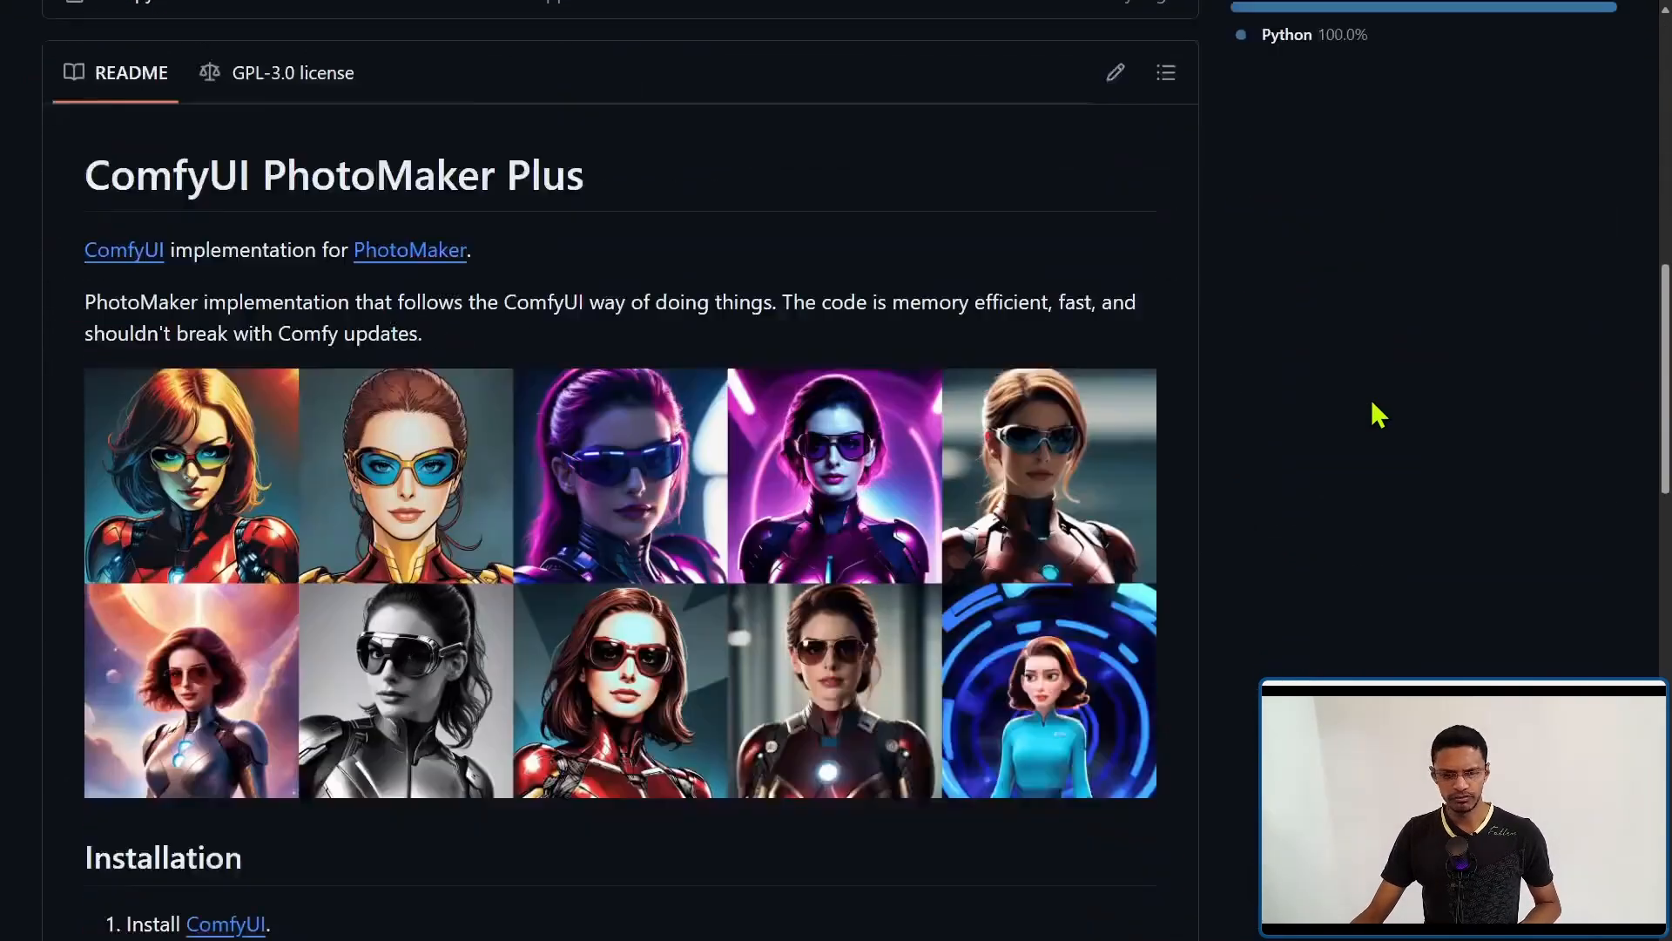
scroll(1376, 419, "down", 5)
scroll(1346, 411, "down", 3)
scroll(1247, 451, "down", 3)
- Review the 2024-07-26 news announcing PhotoMaker V2 support on the GitHub page
left_click_drag(84, 309, 194, 312)
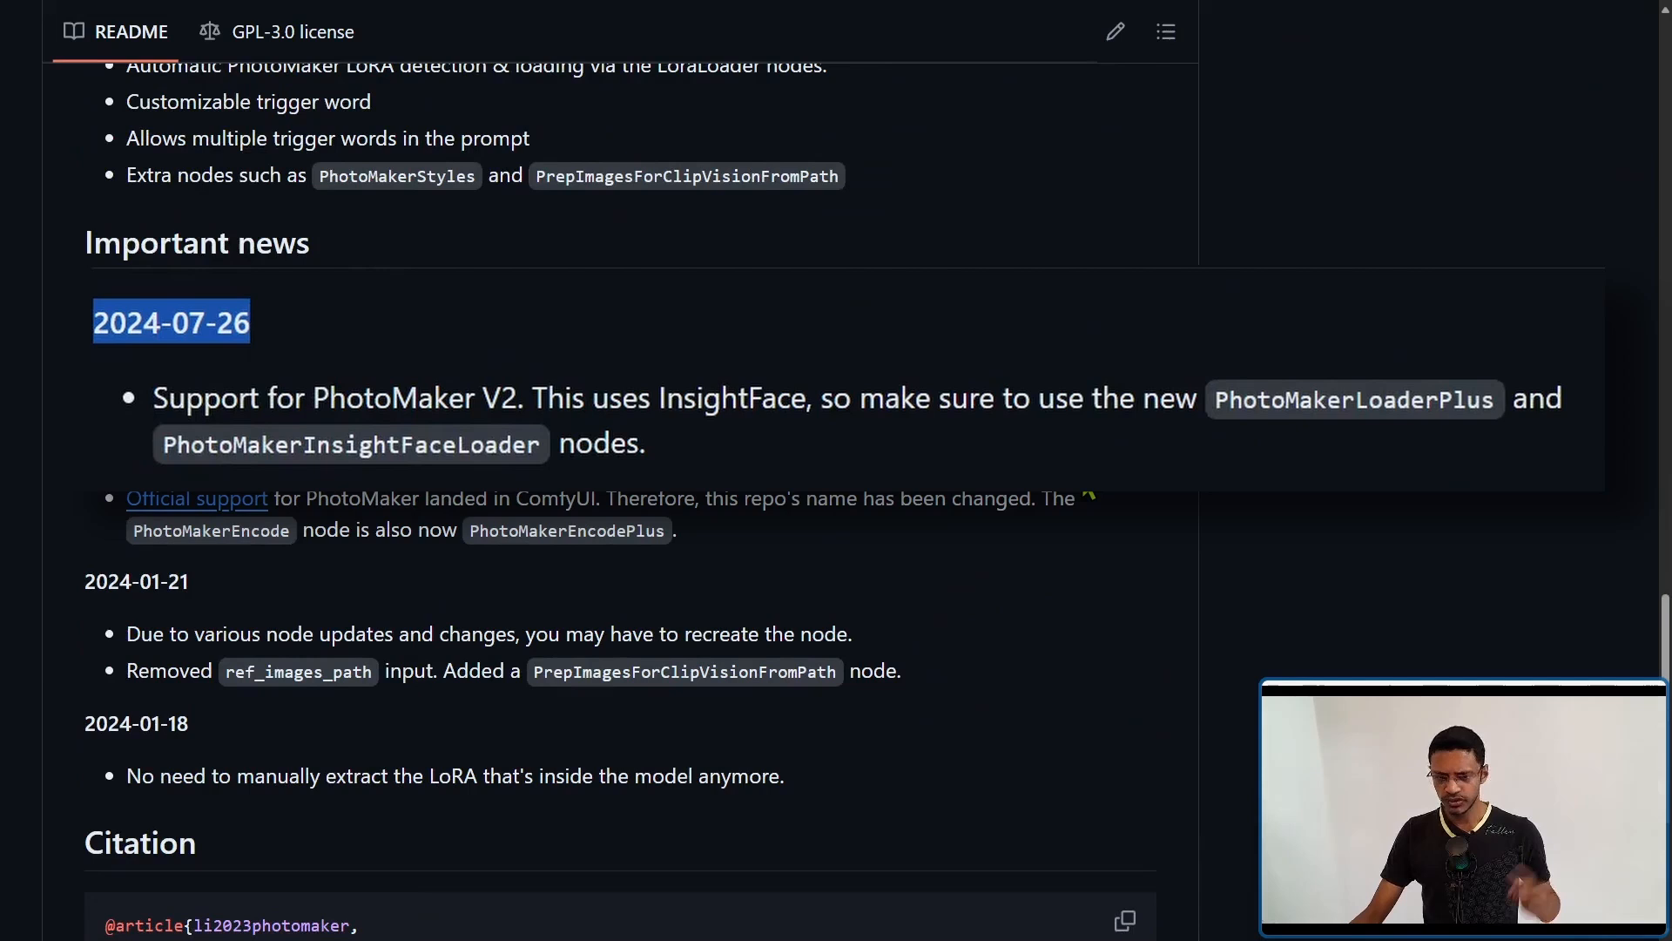
left_click_drag(530, 399, 231, 398)
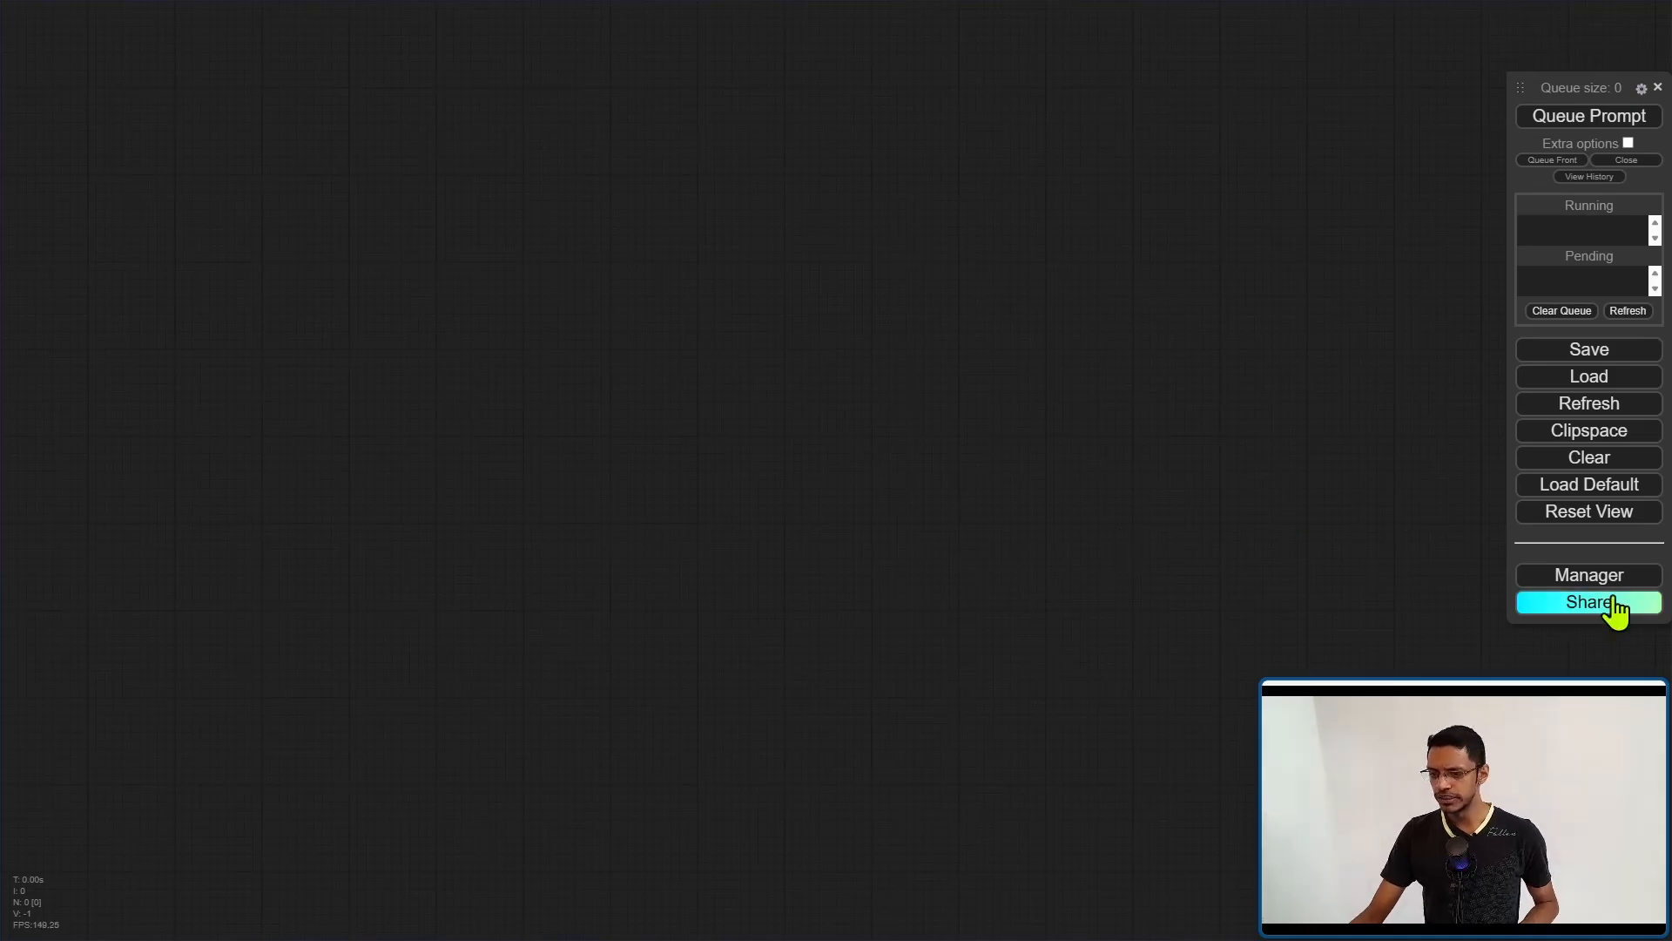
- Check the installed custom nodes in ComfyUI Manager for the PhotoMaker extension, then close the manager
left_click(1590, 576)
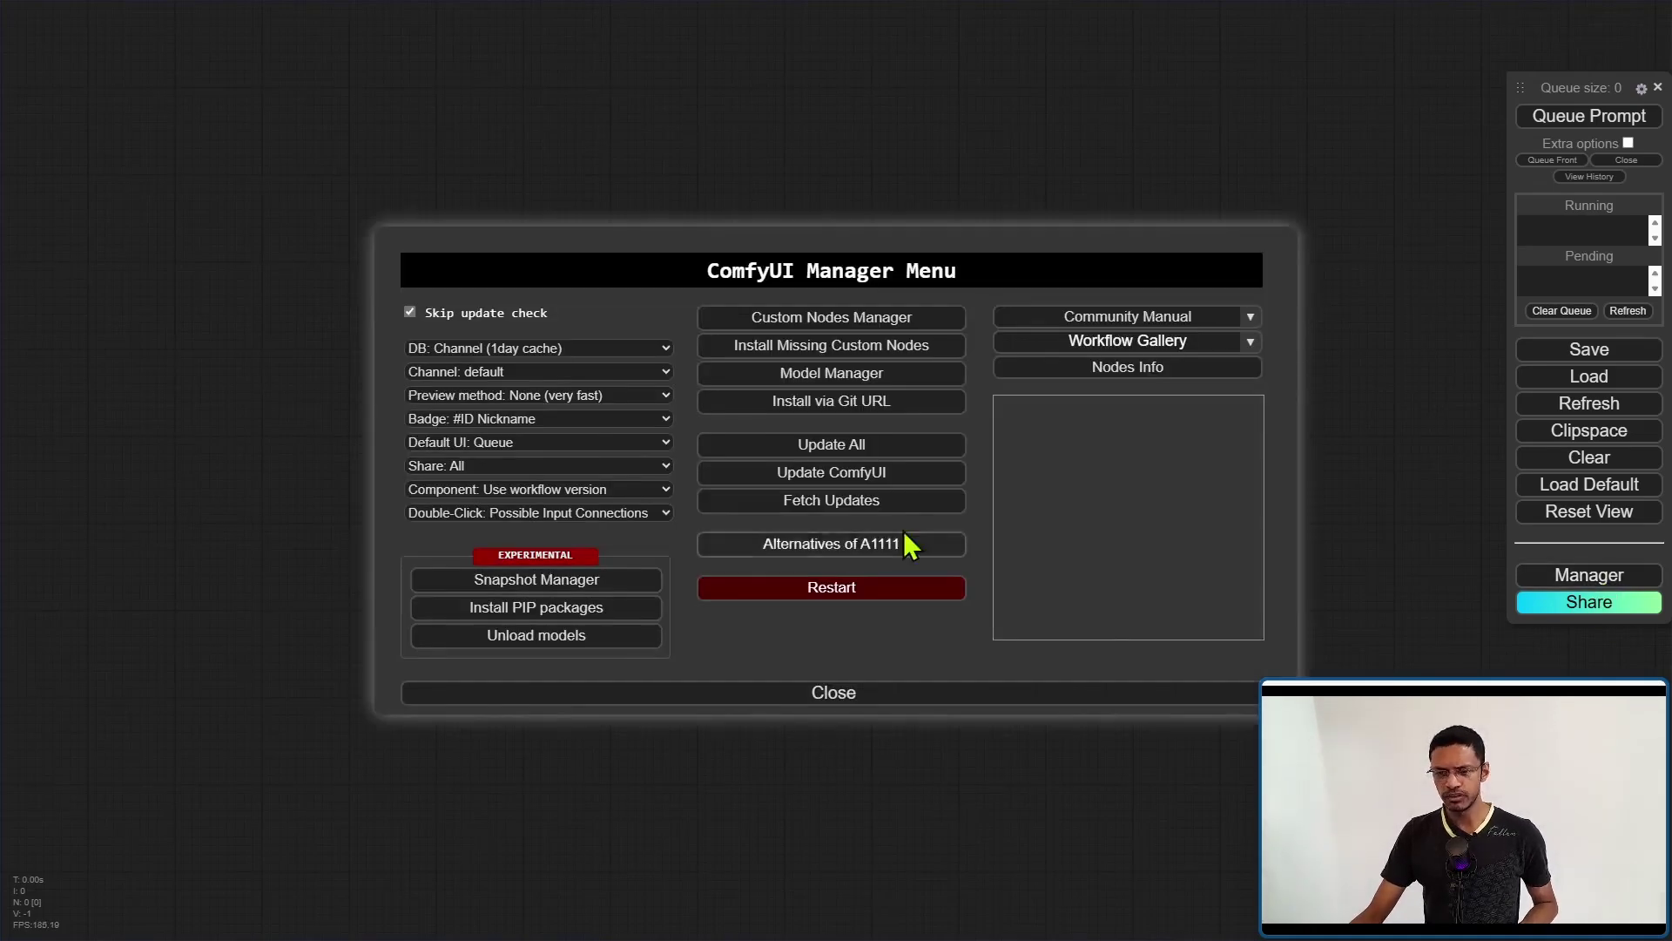
left_click(843, 319)
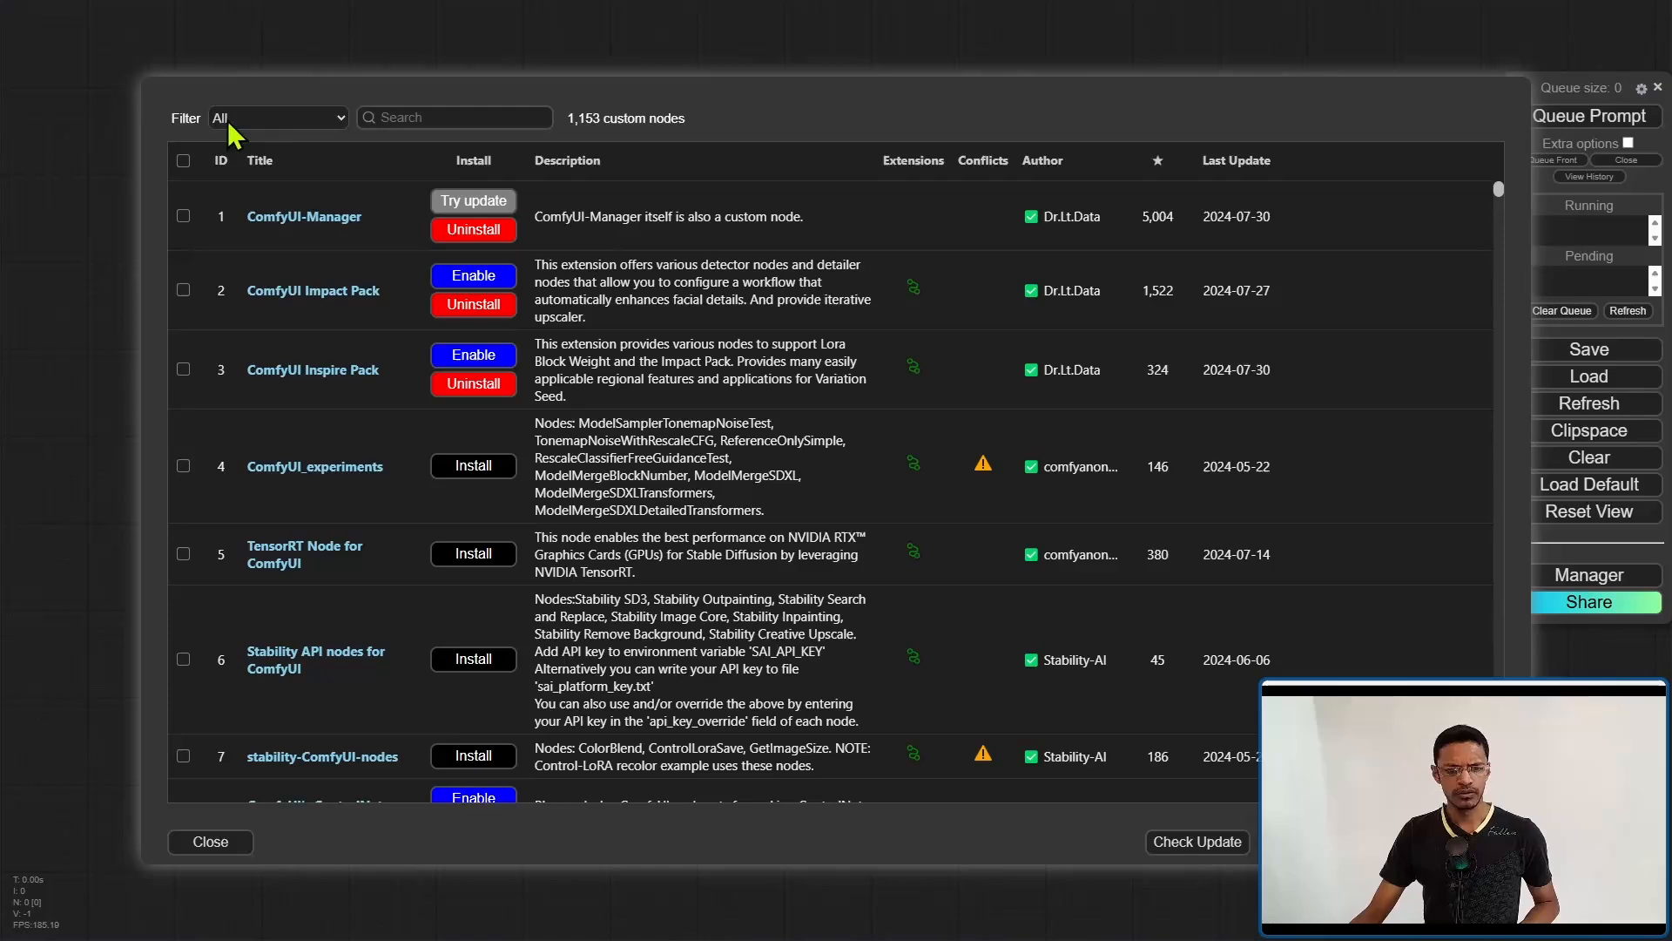
left_click(278, 118)
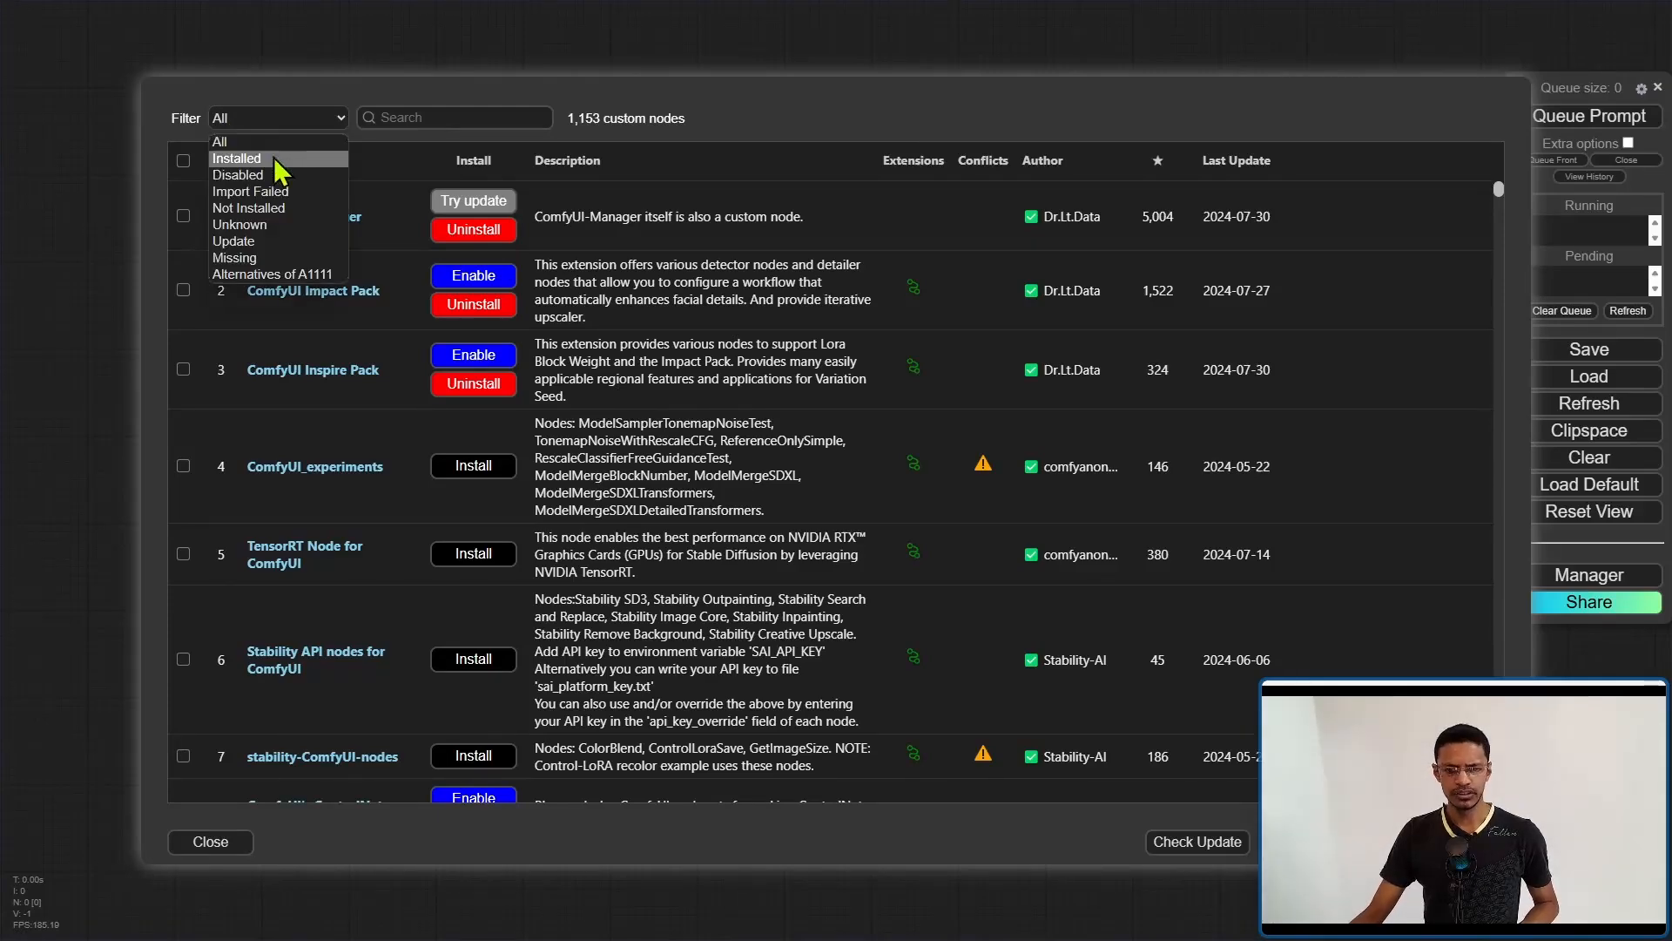
left_click(249, 168)
left_click(435, 117)
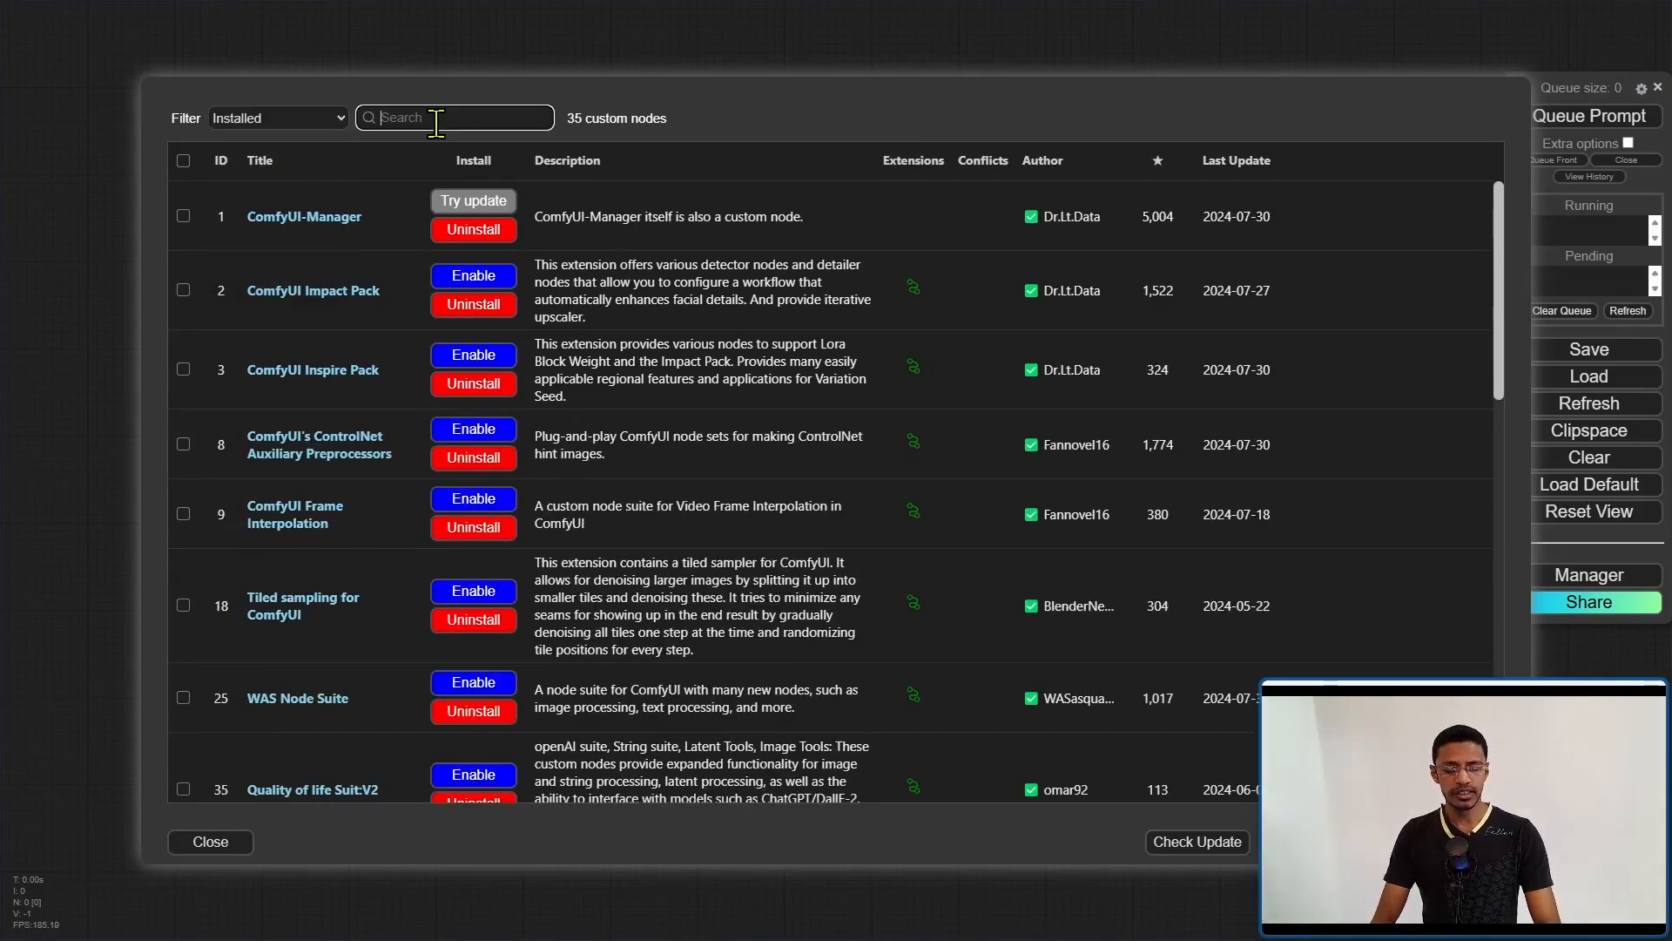
type("photo")
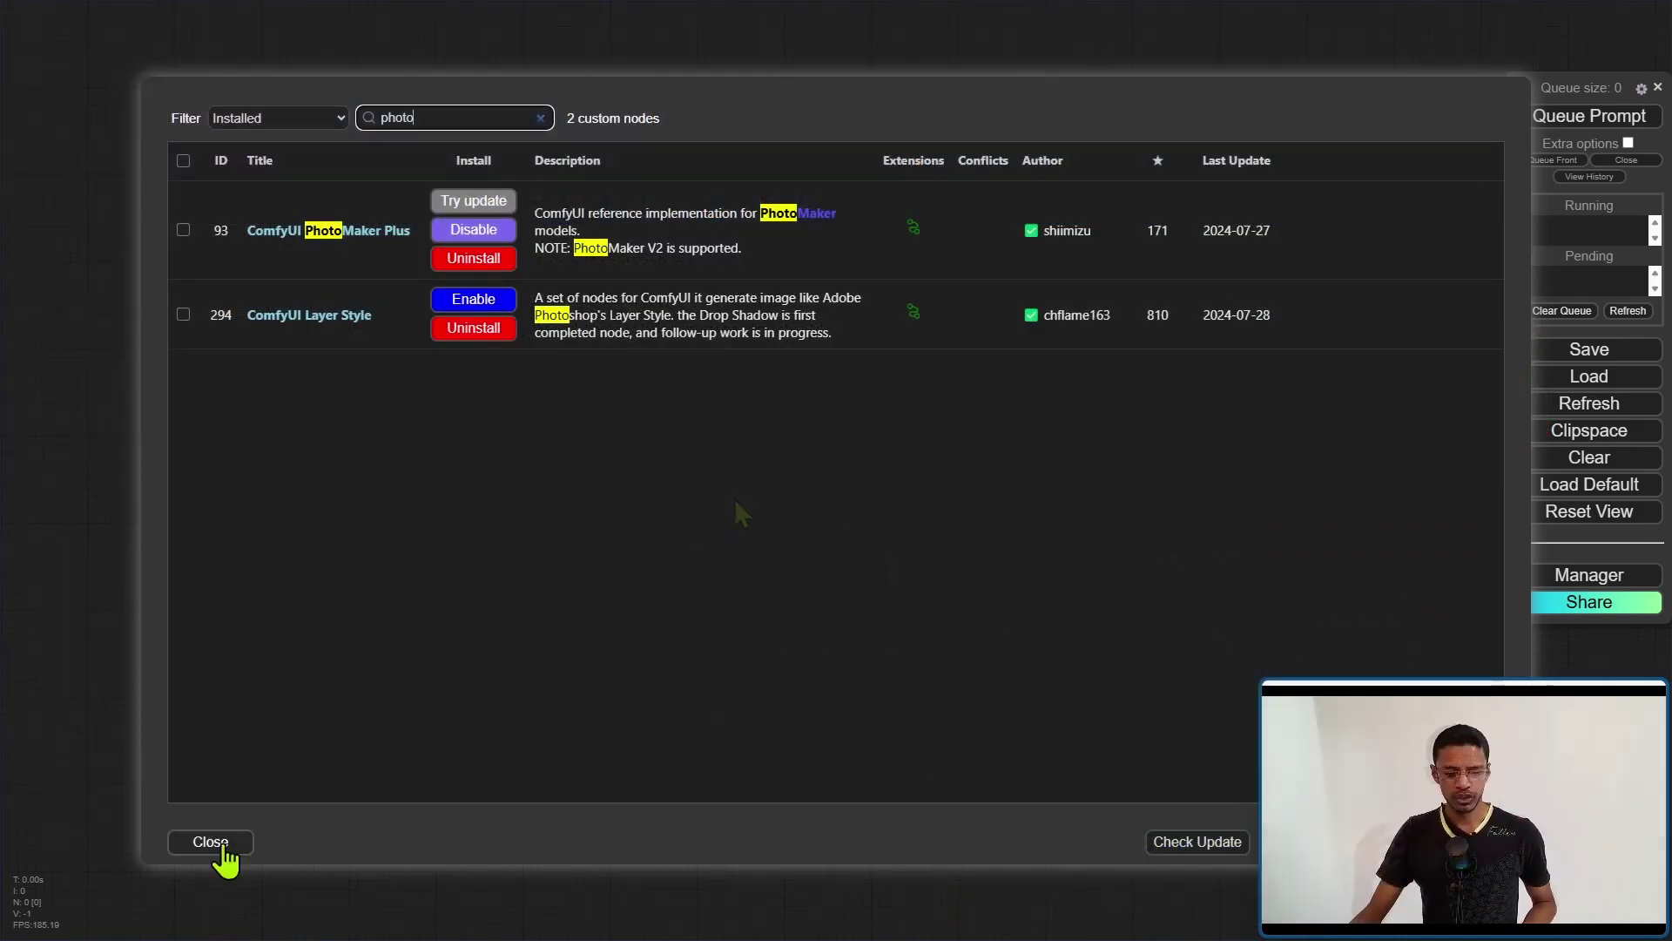
left_click(210, 842)
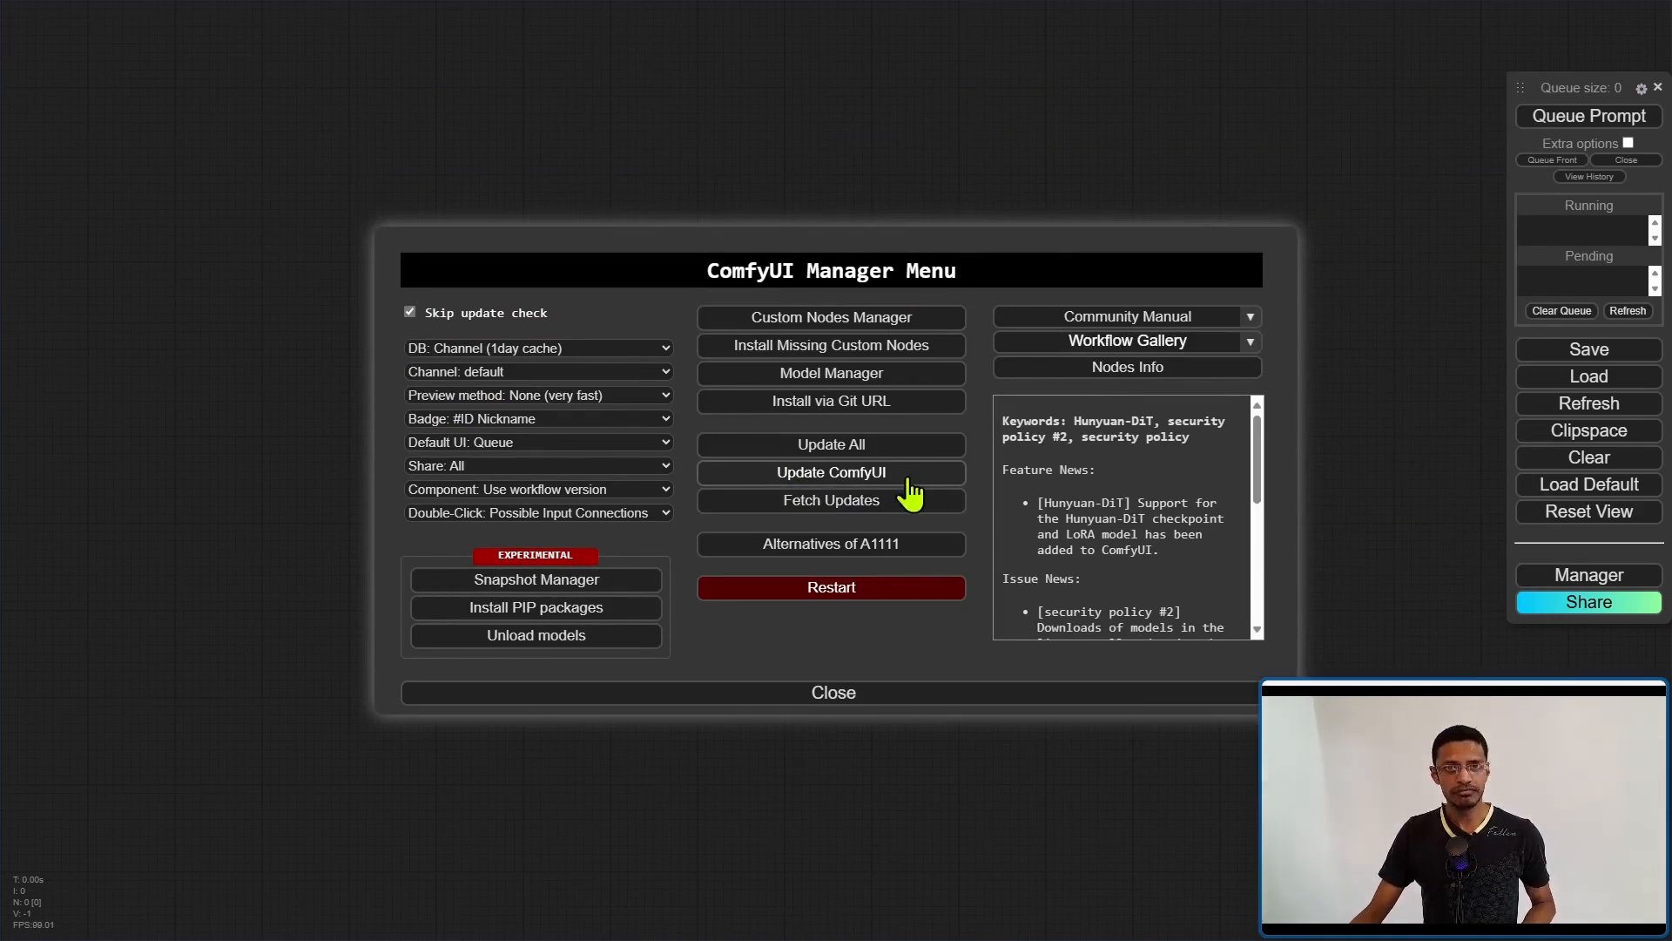
left_click(933, 770)
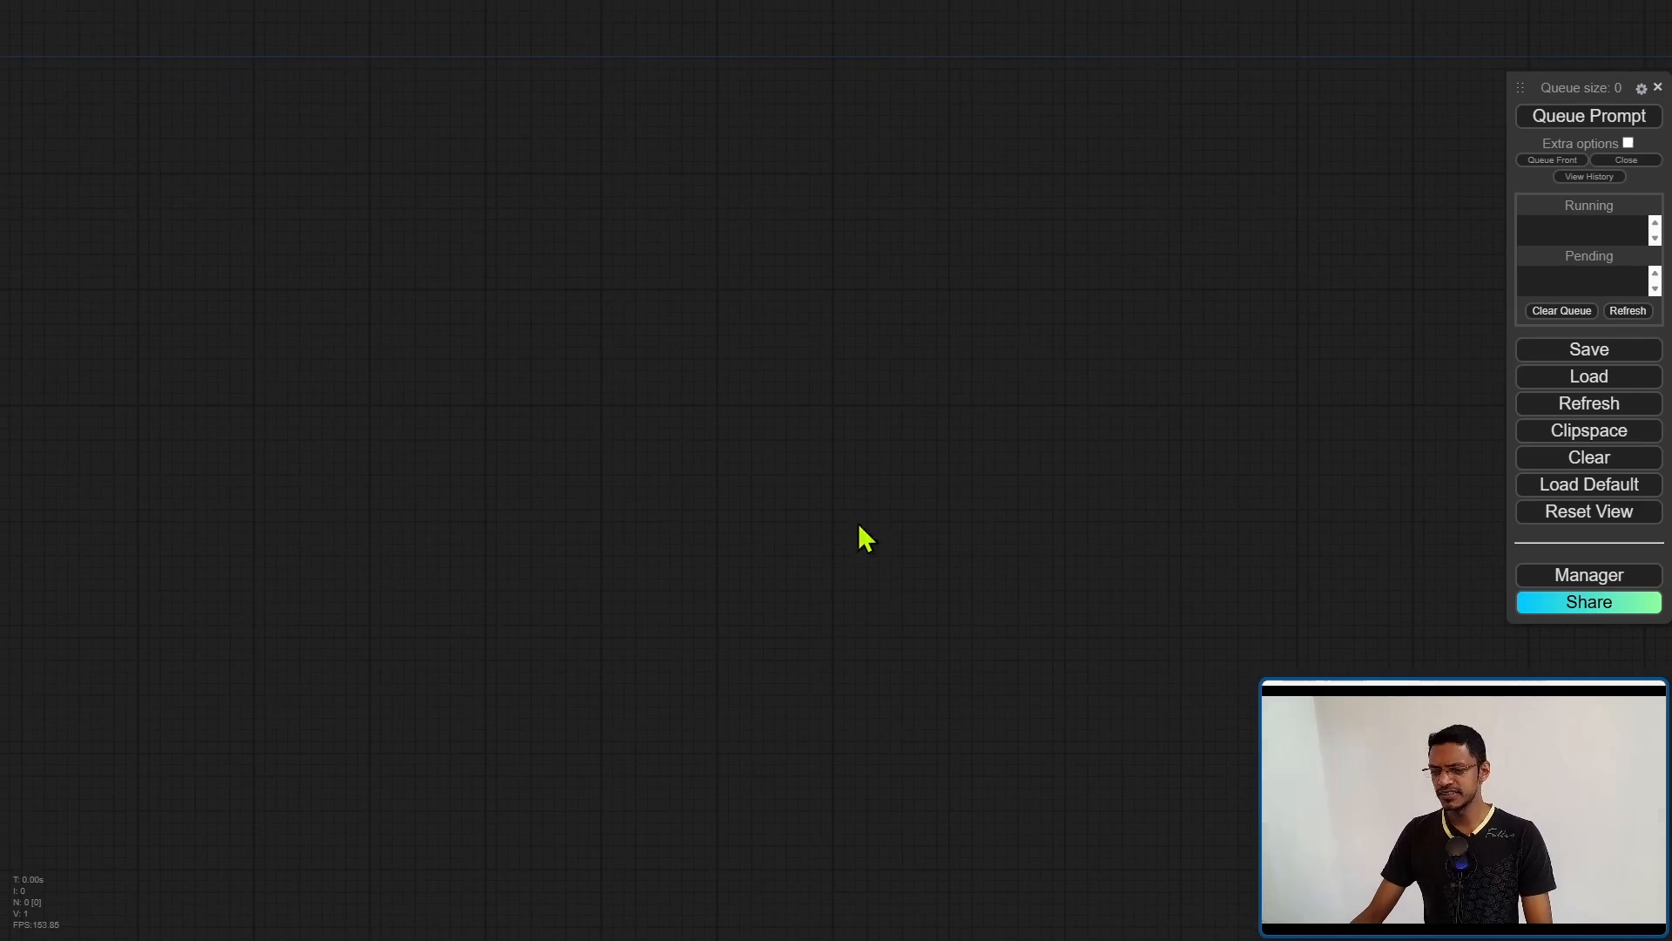
- Load the default workflow and choose the juggernautXL Lightning 4-steps checkpoint
left_click(1575, 490)
left_click(918, 77)
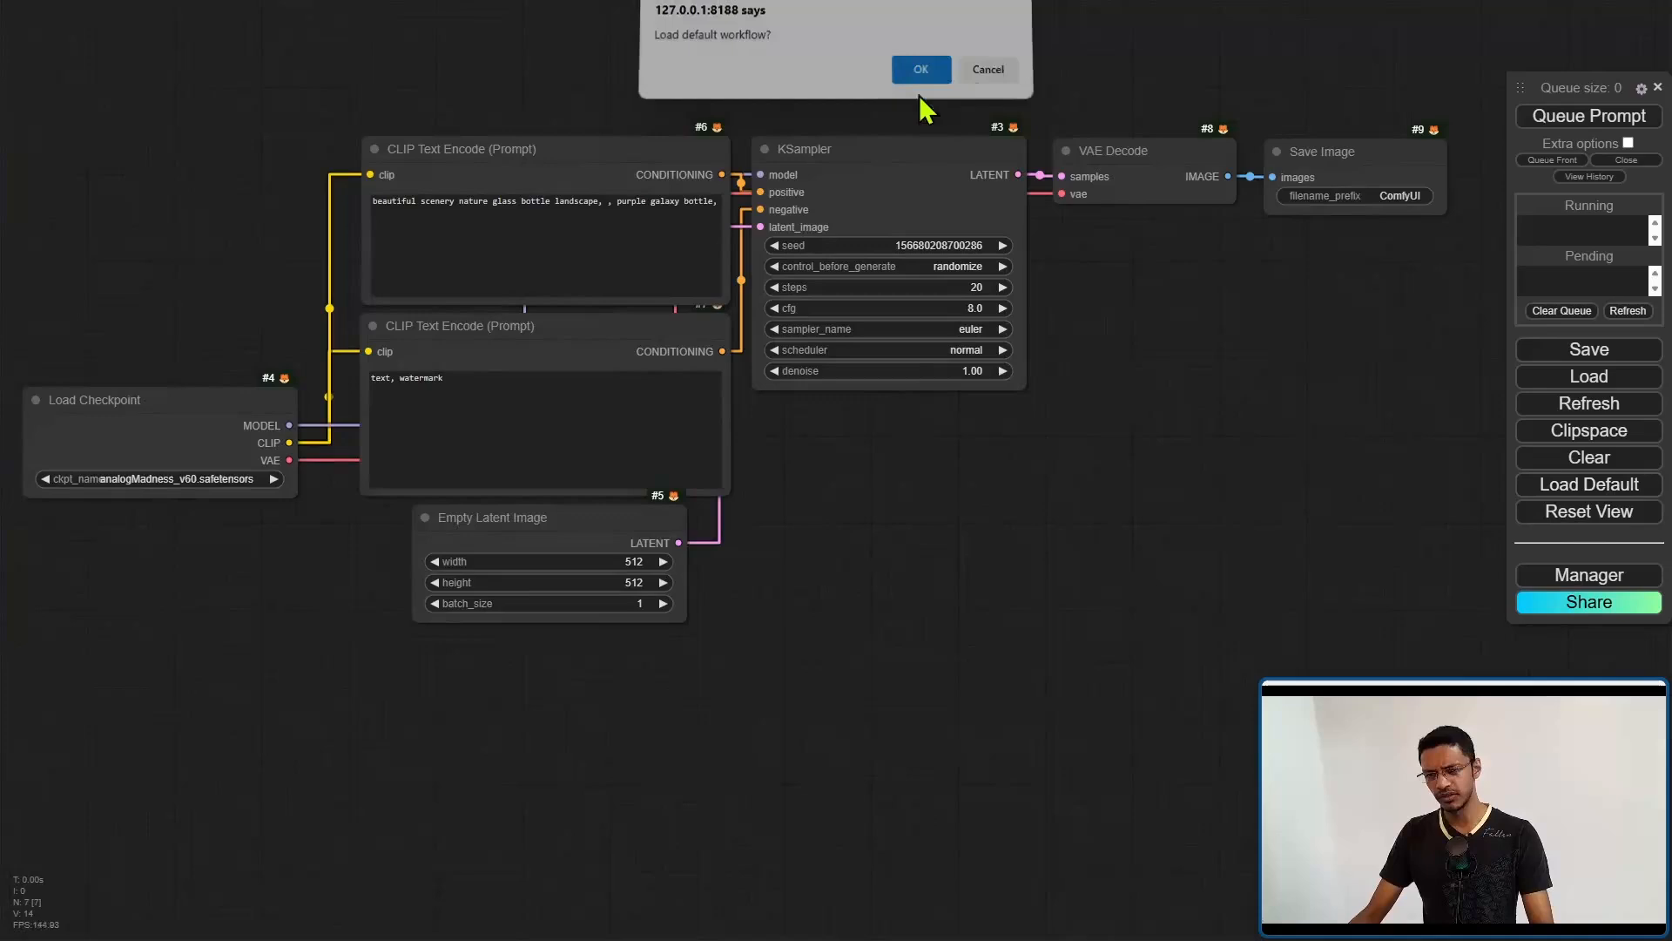
left_click_drag(176, 590, 293, 590)
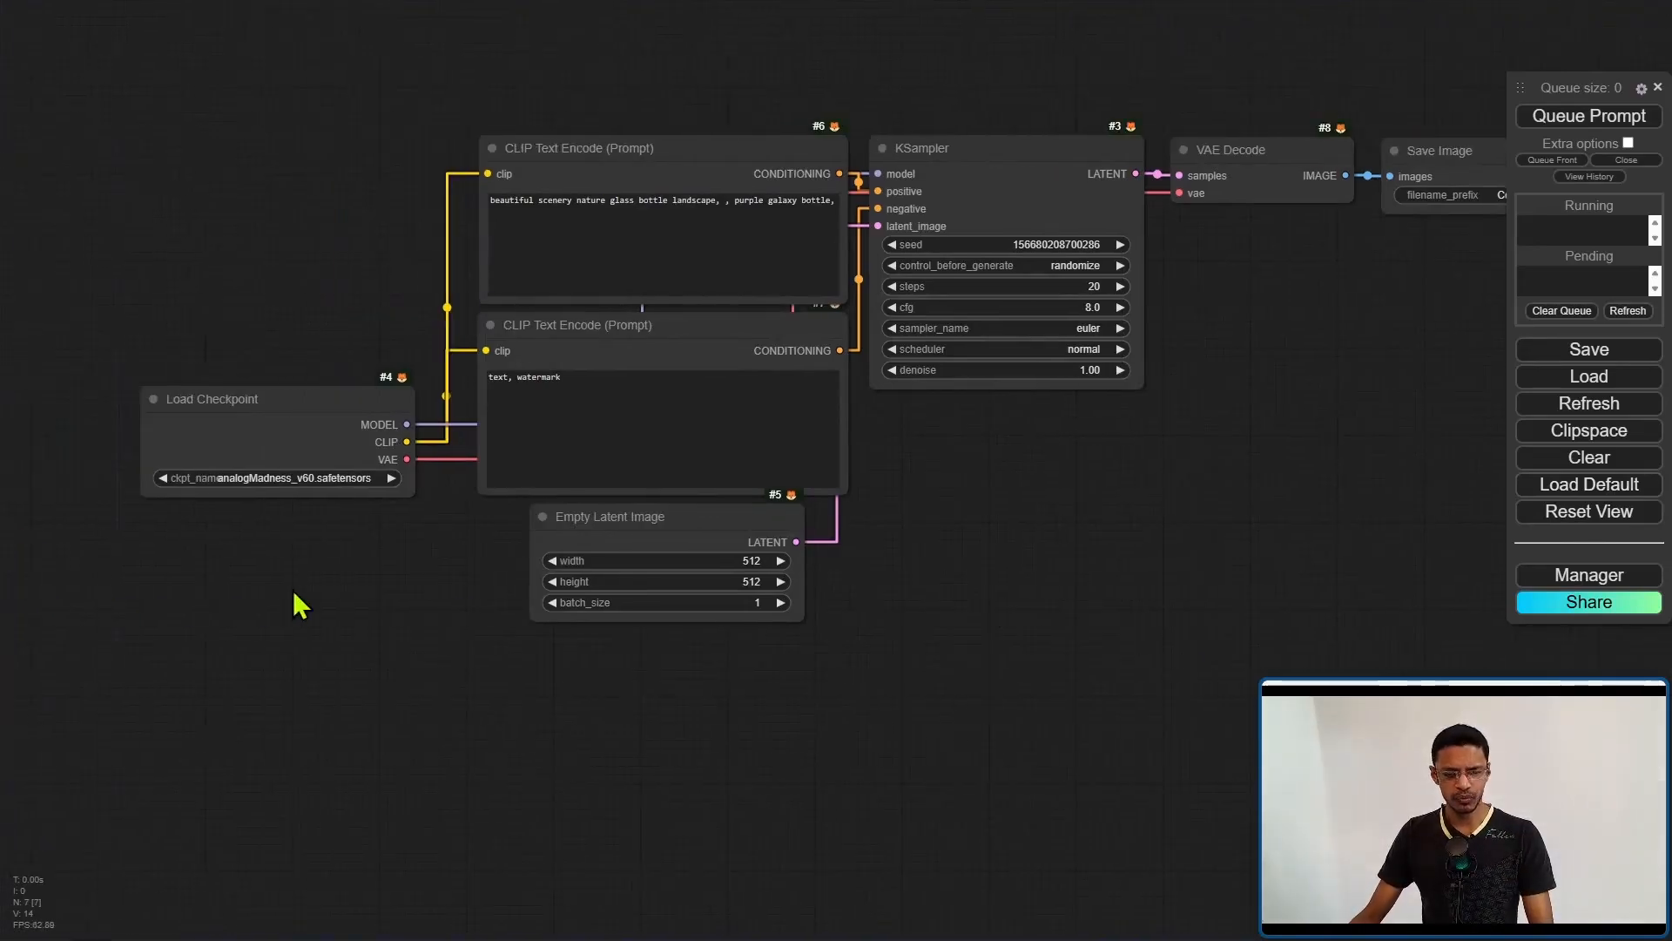
scroll(441, 534, "up", 5)
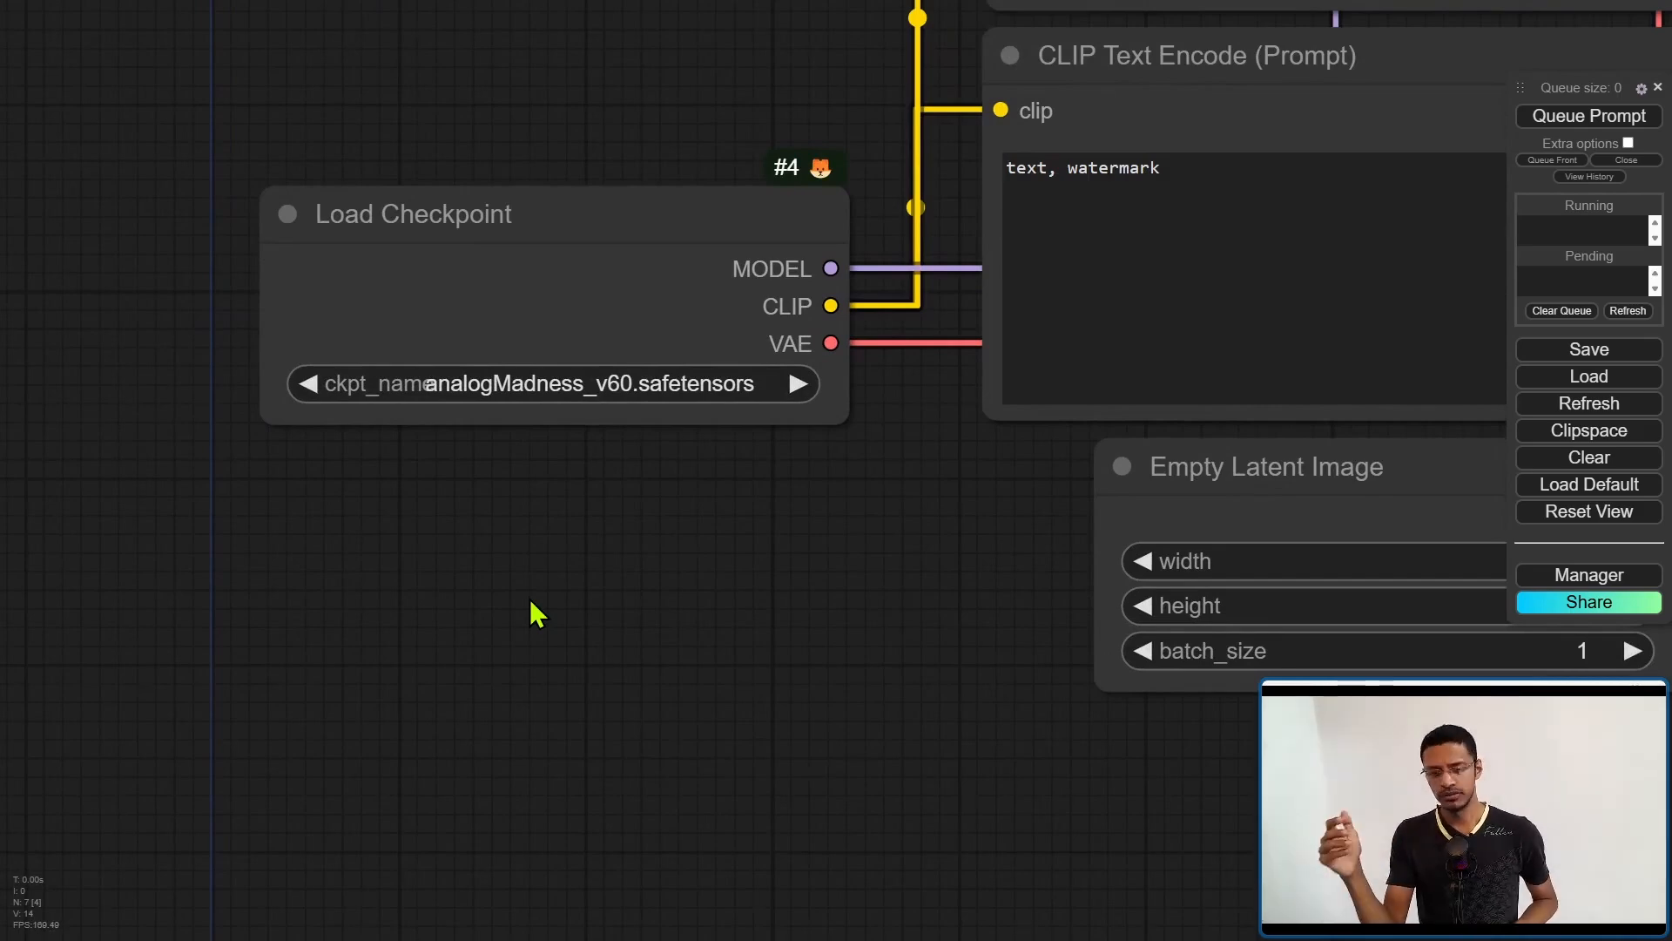
left_click(562, 383)
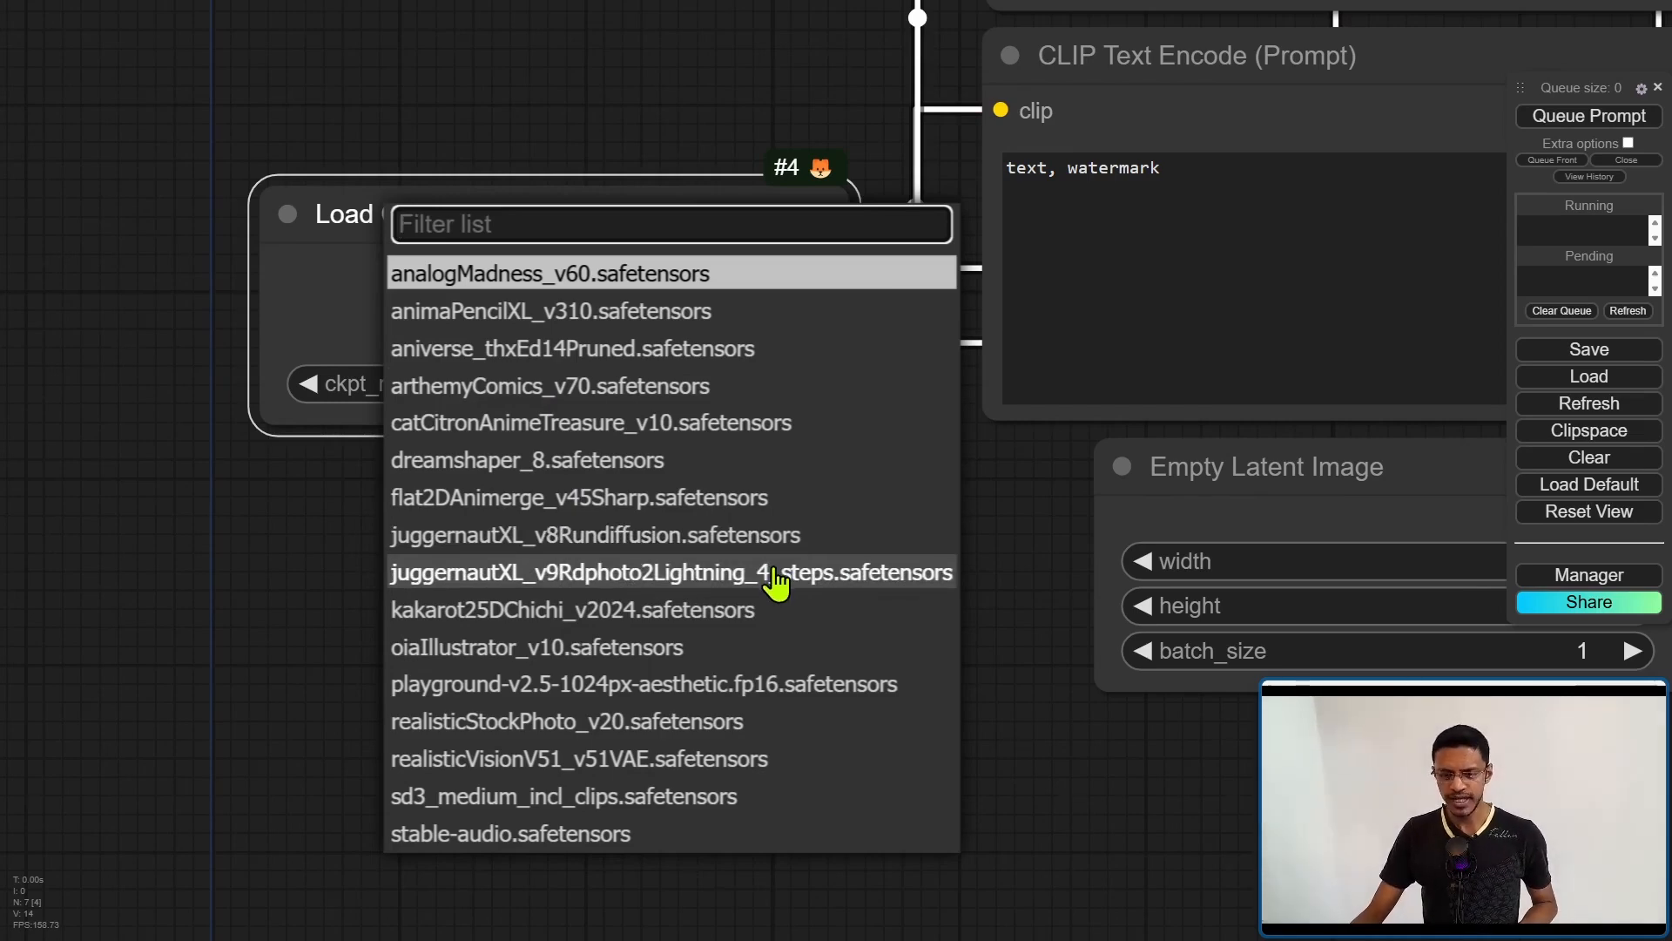
left_click(775, 572)
scroll(892, 671, "down", 3)
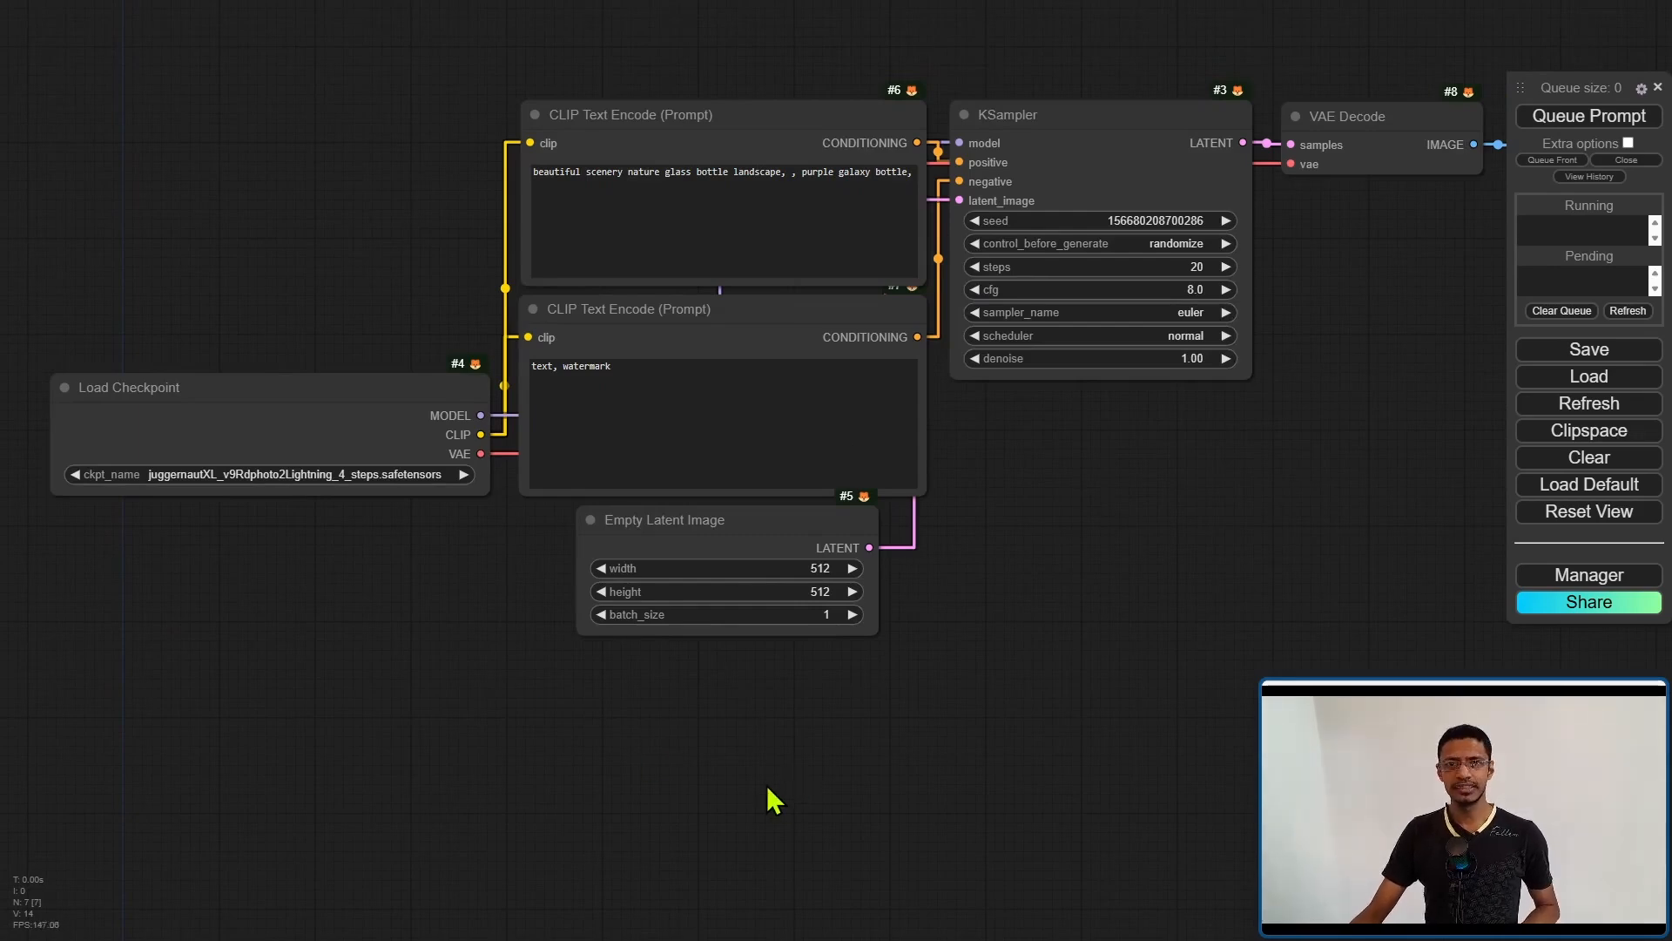
- Begin setting the Empty Latent Image size to 768×1344
left_click(785, 524)
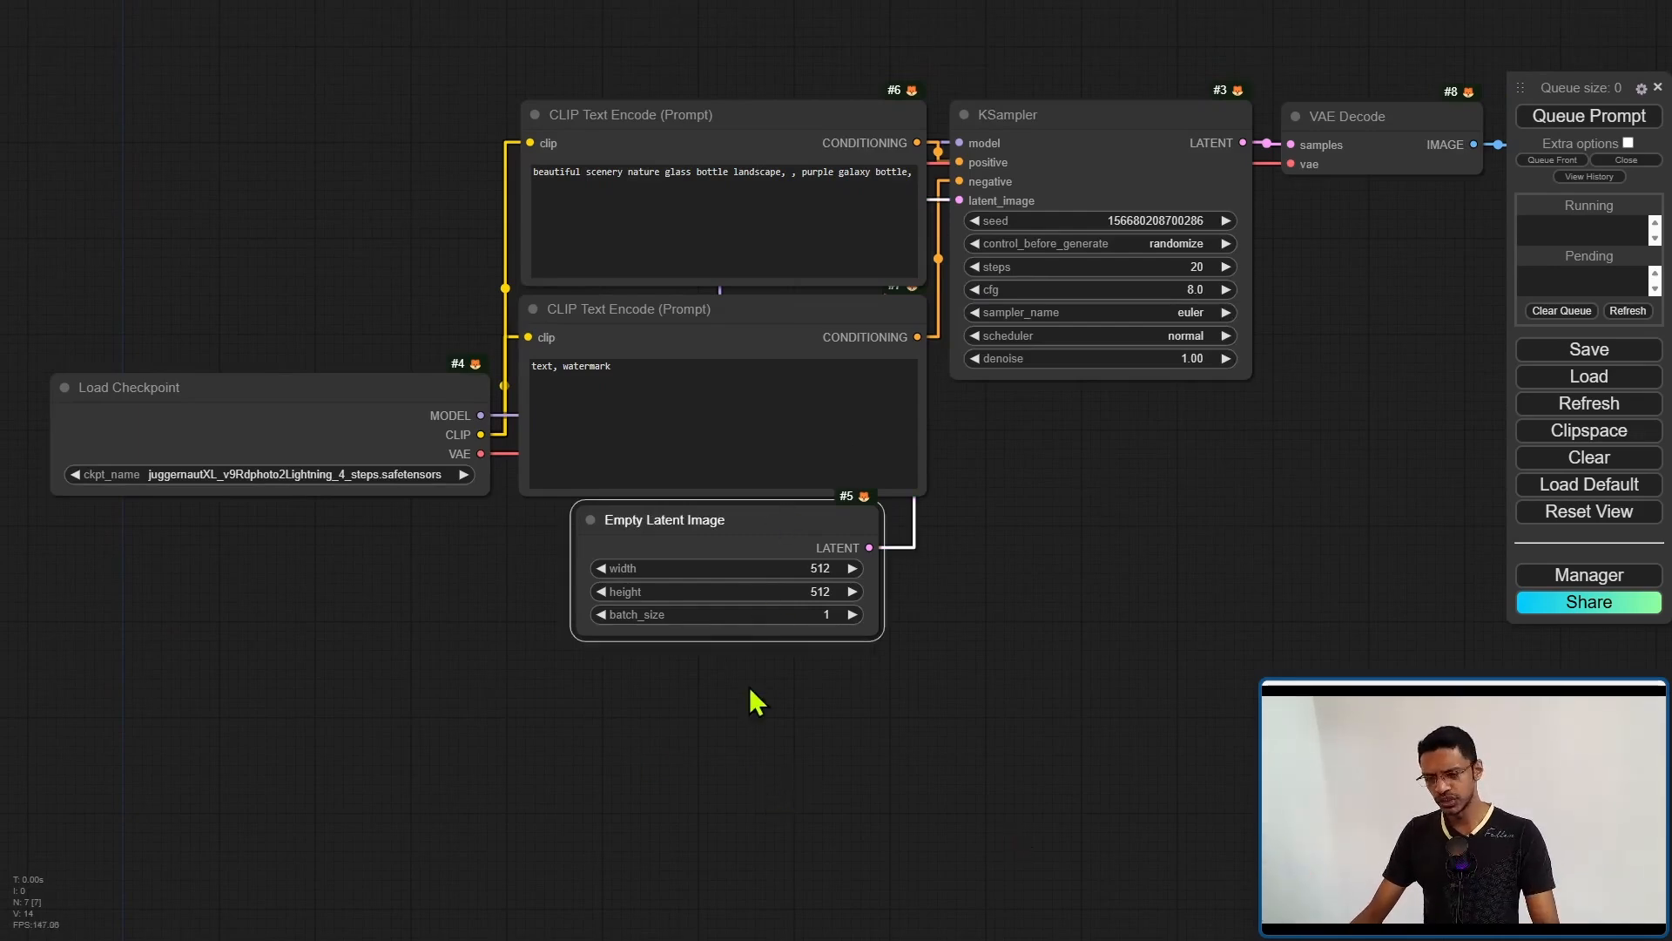
double_click(815, 570)
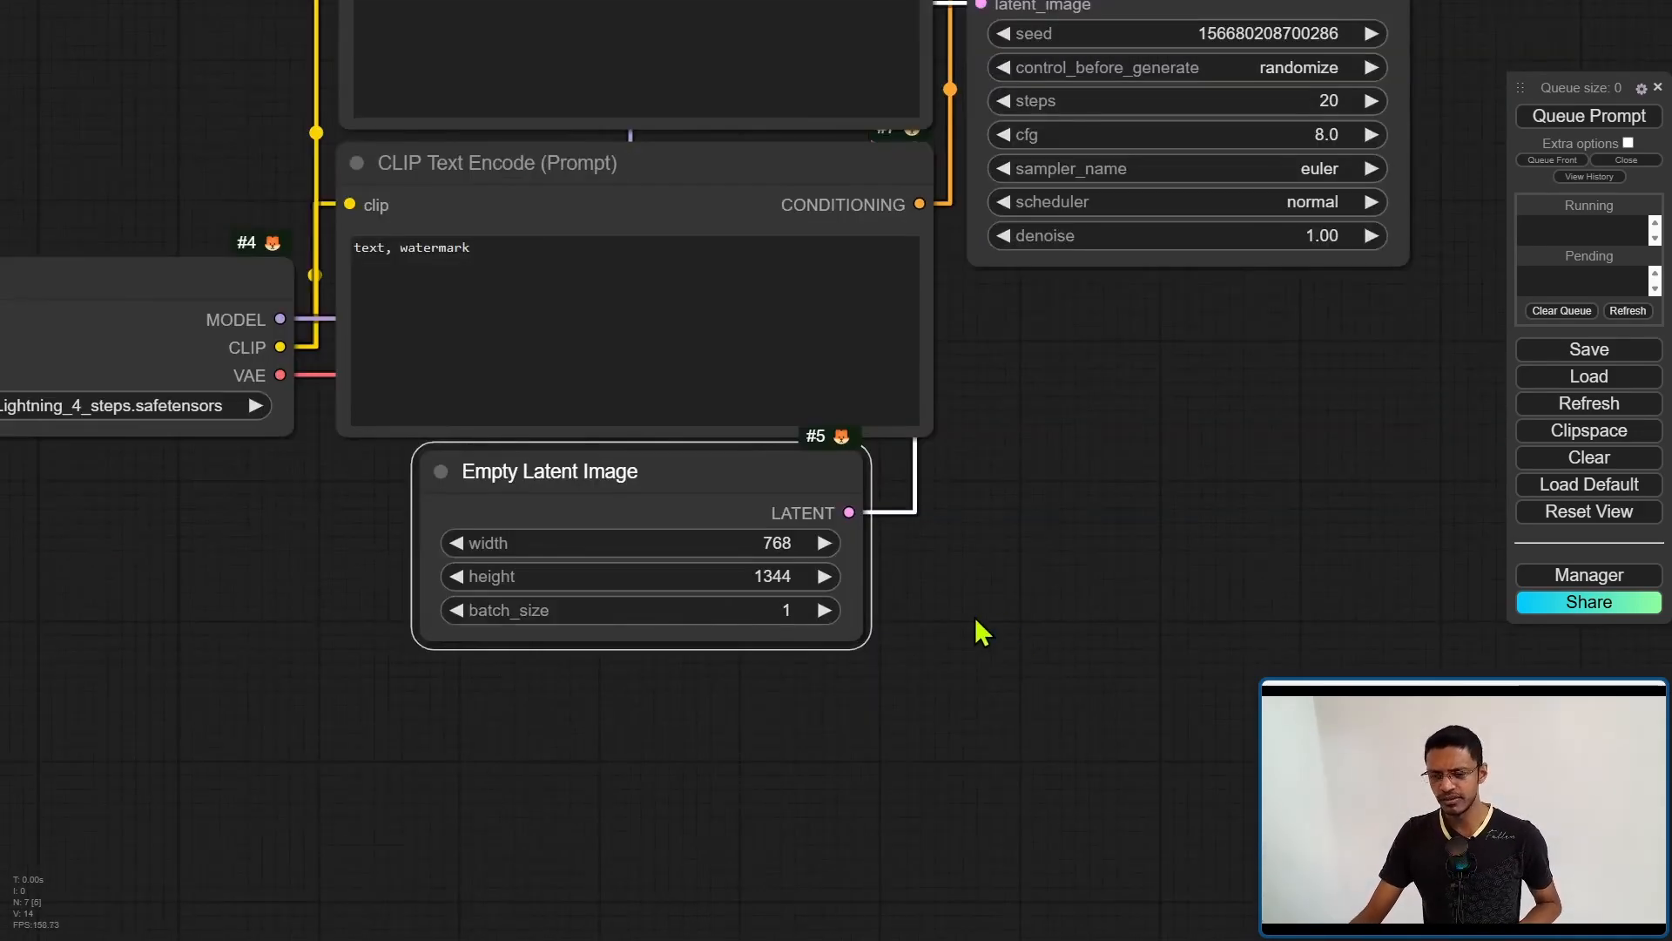
scroll(1033, 588, "down", 2)
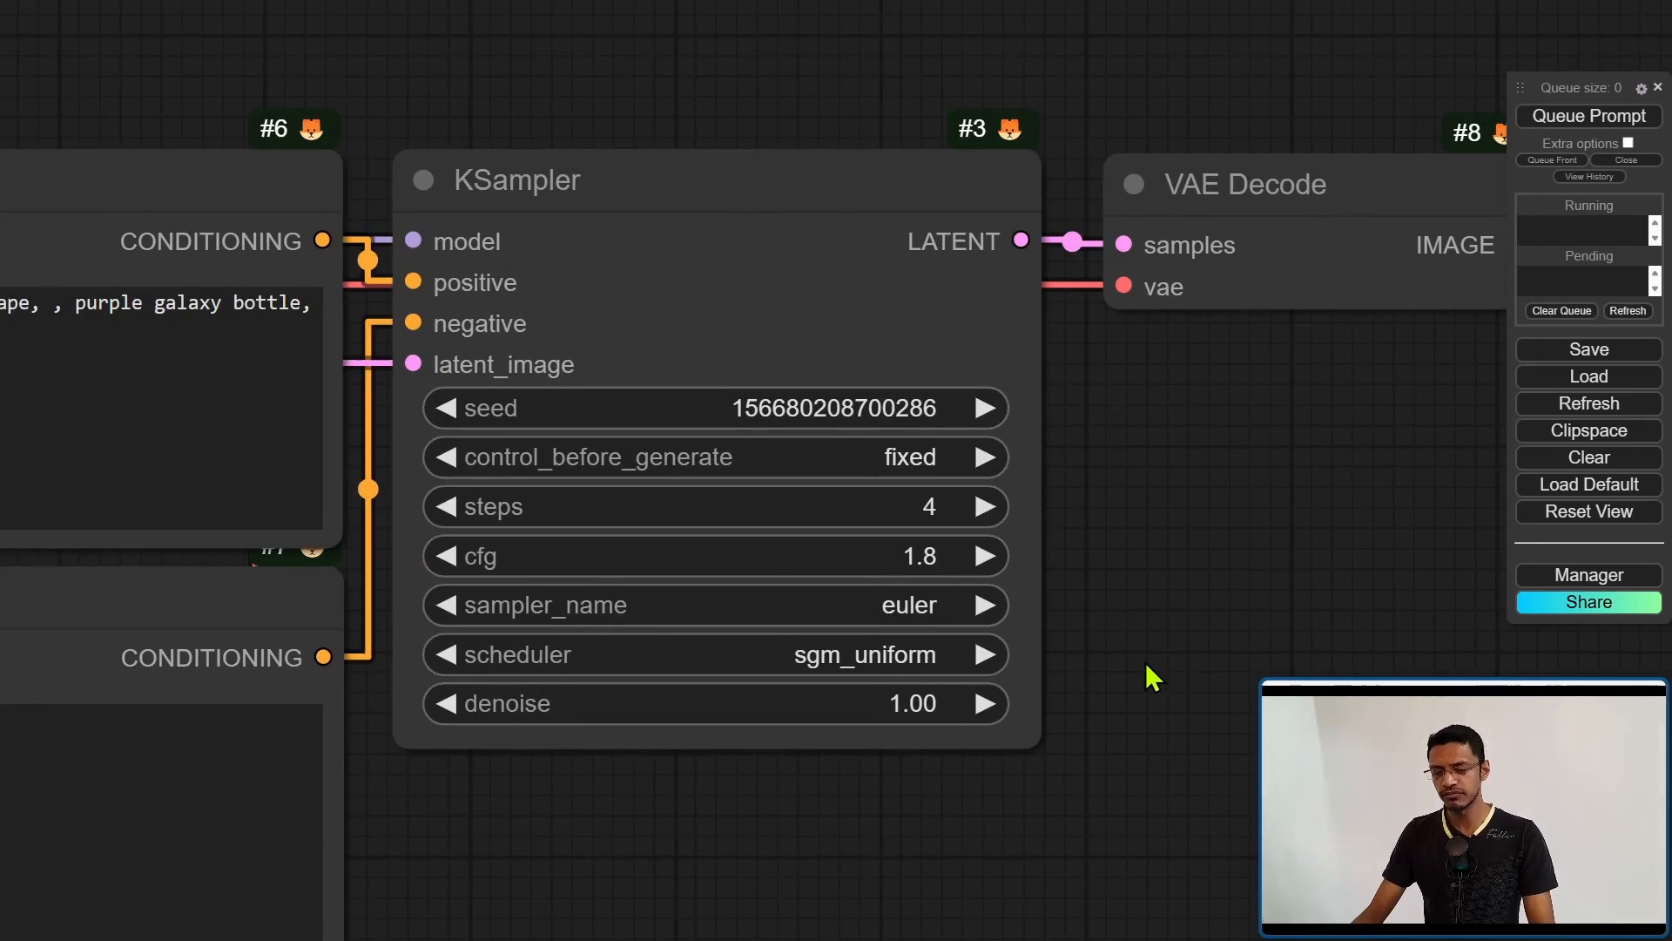
scroll(1146, 580, "down", 3)
- Delete the positive CLIP Text Encode prompt node and make room on the left
left_click_drag(552, 385, 604, 444)
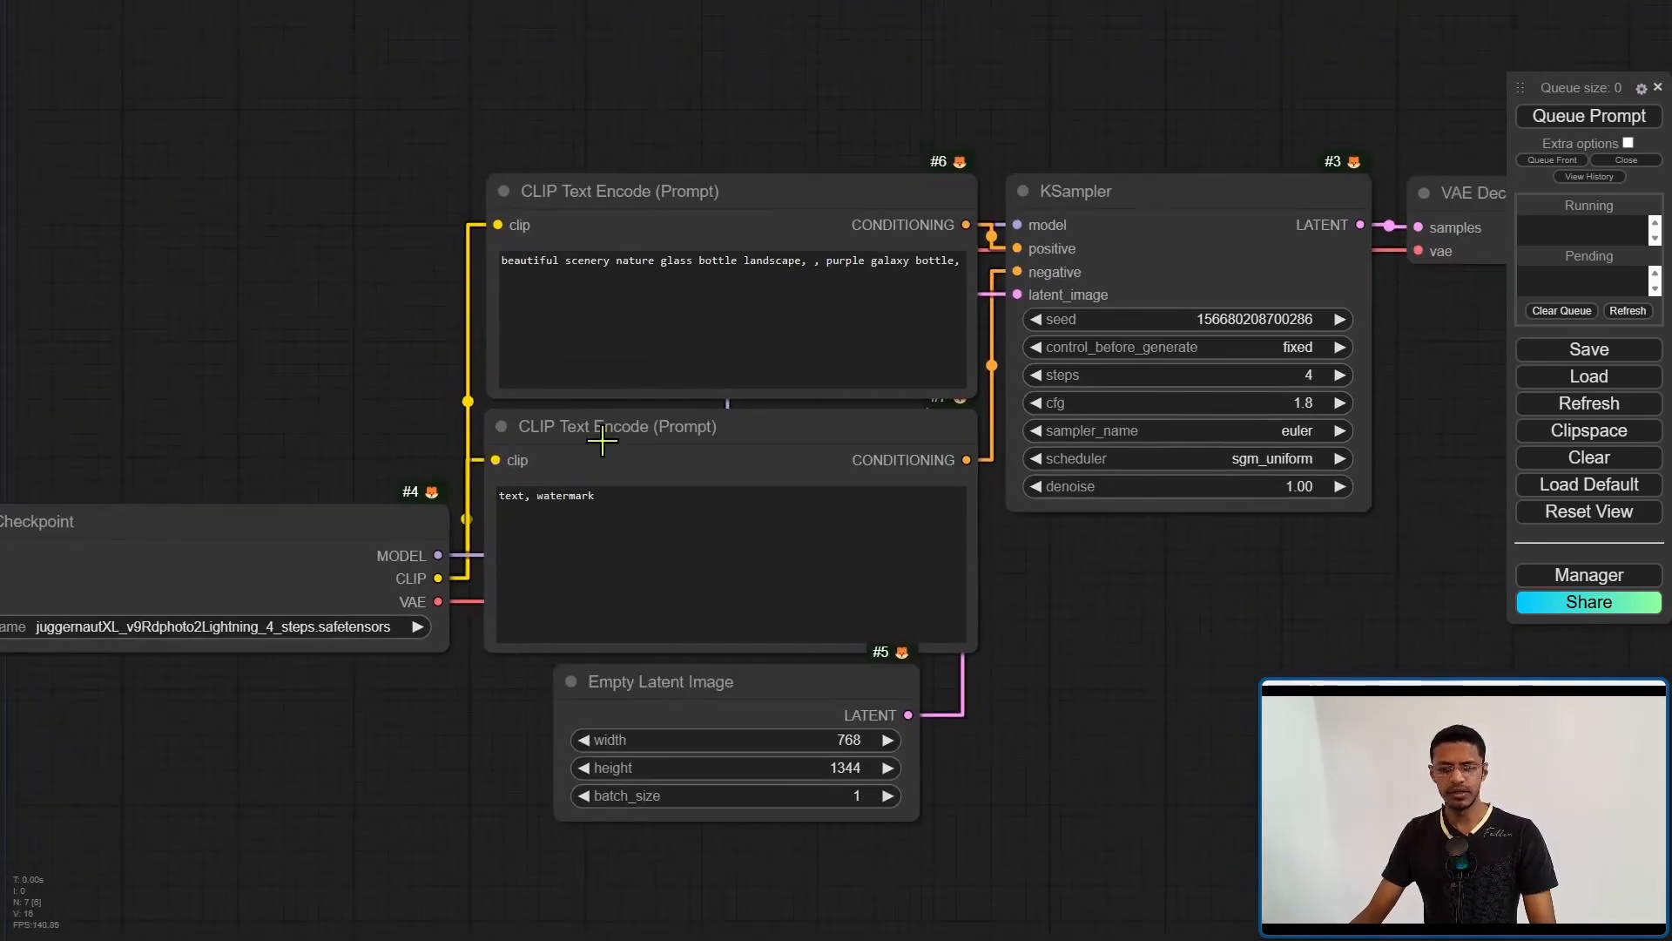
left_click(660, 206)
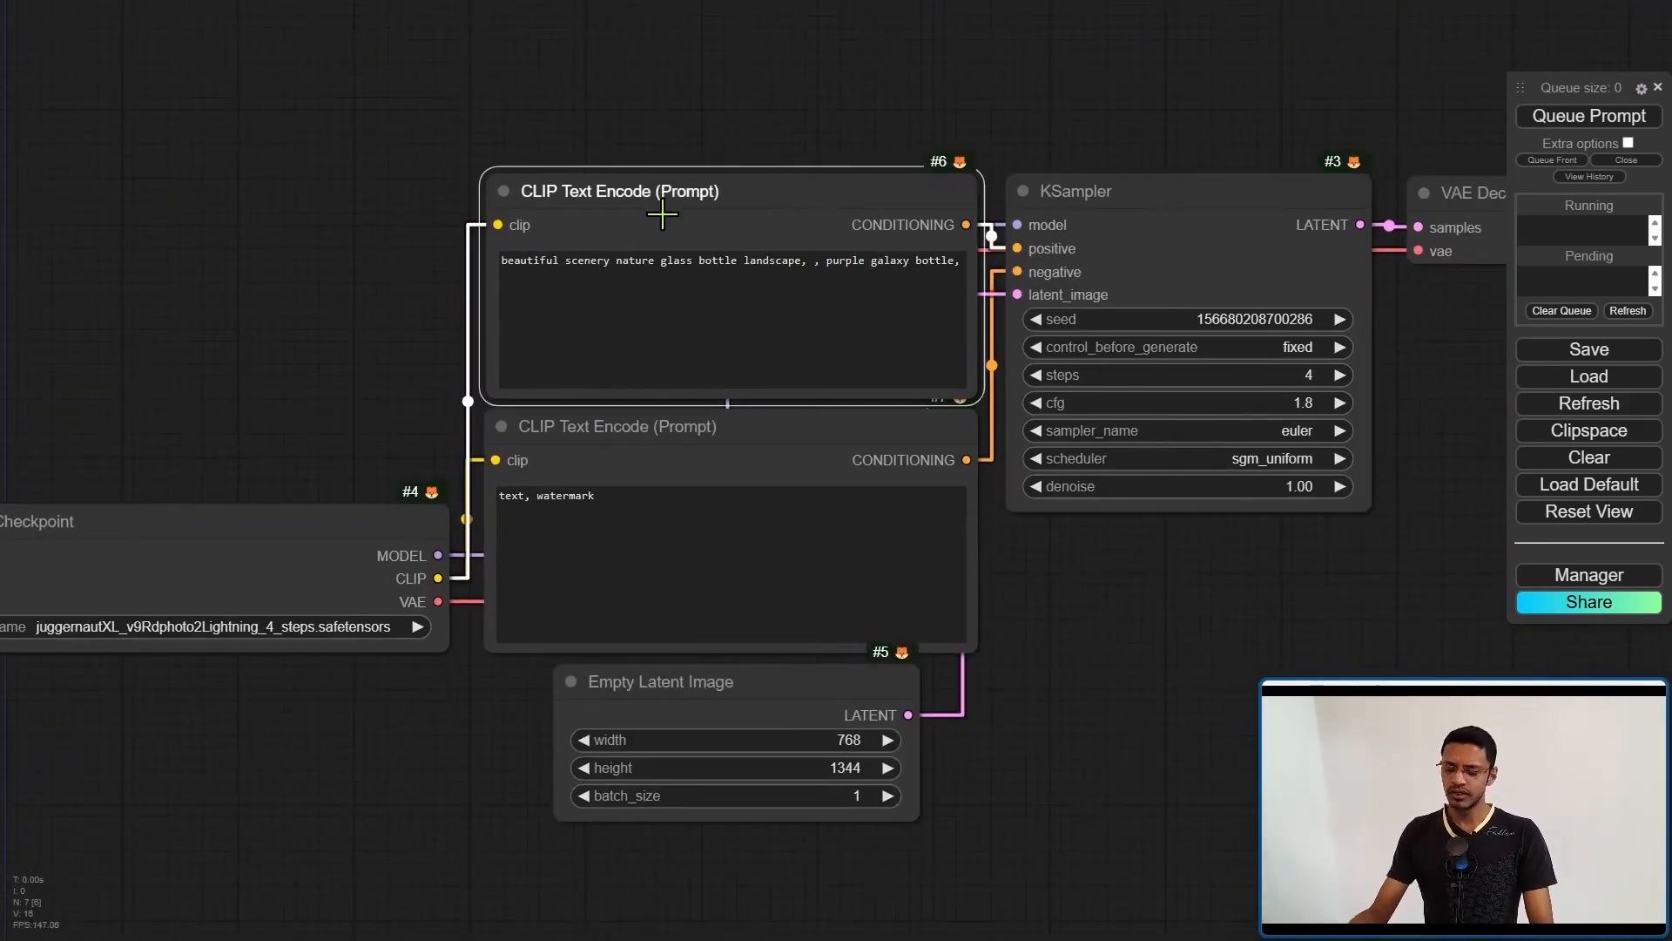
key("Delete")
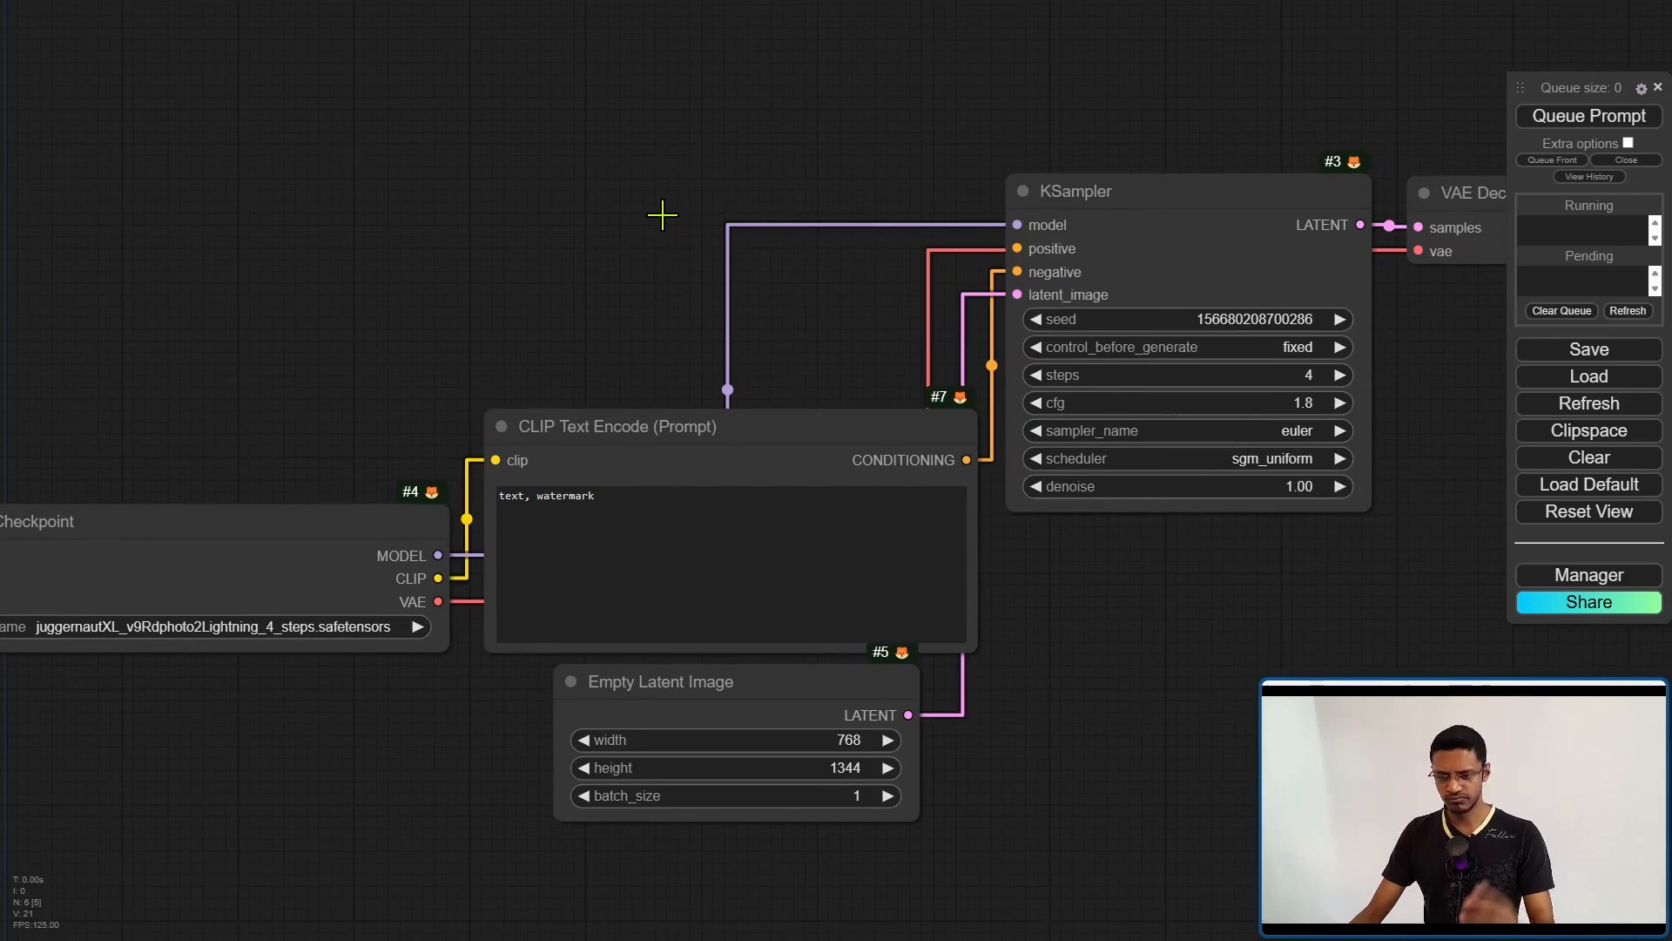
left_click_drag(645, 243, 463, 311)
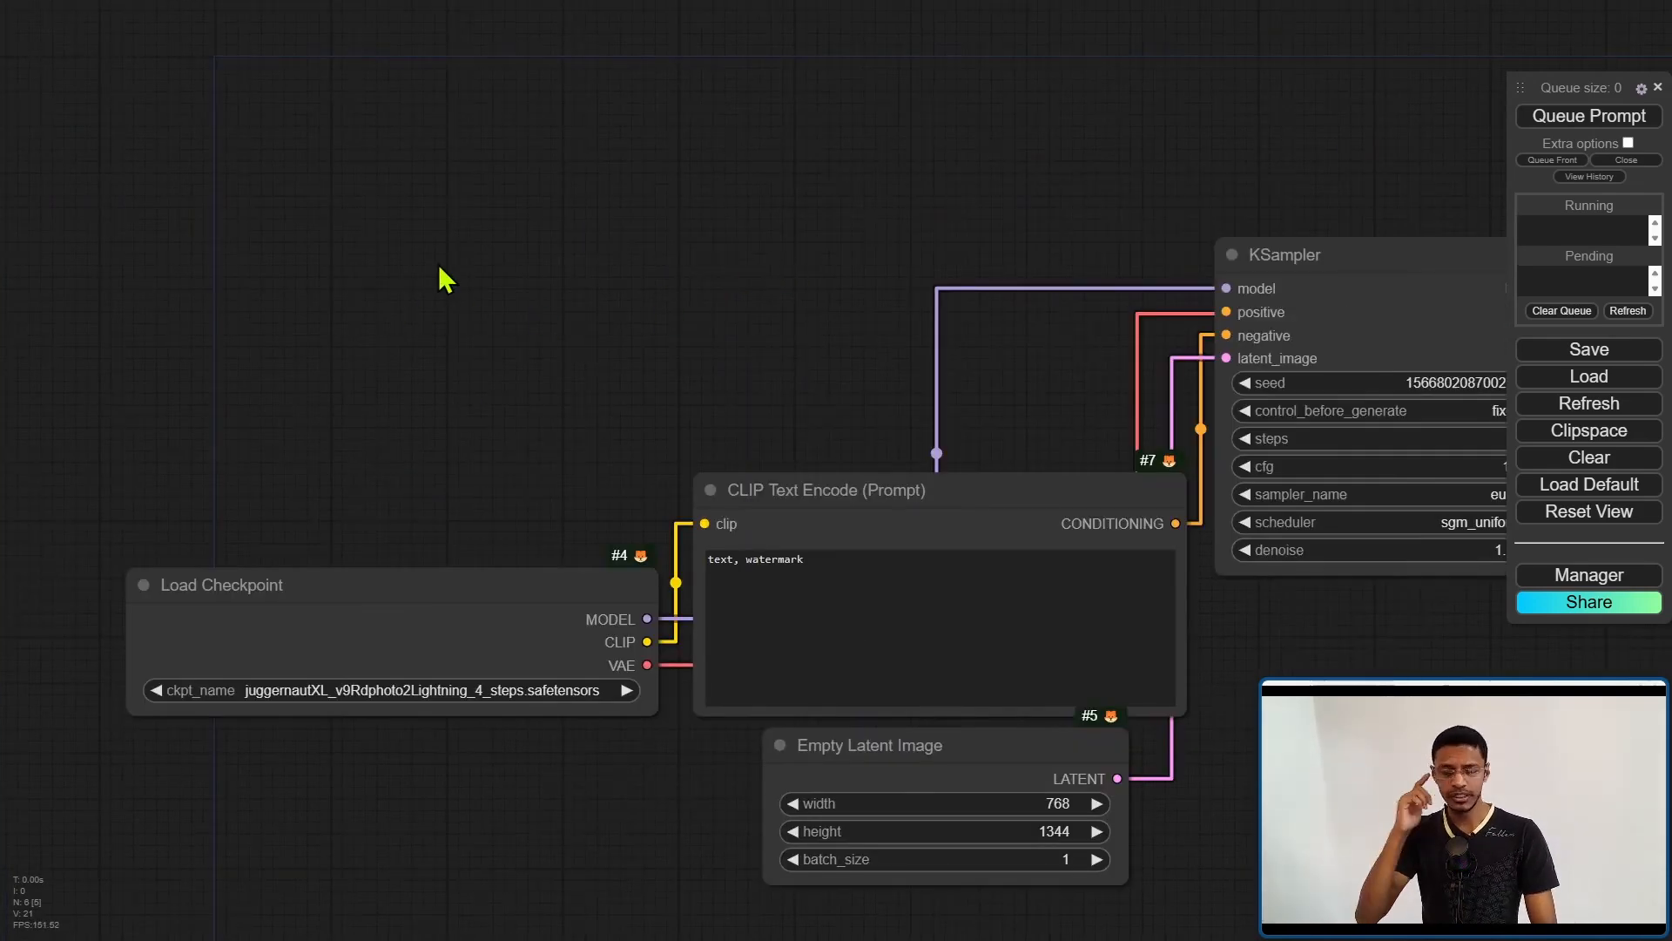
- Add a PhotoMaker Loader Plus node via node search and review its model choices
double_click(287, 261)
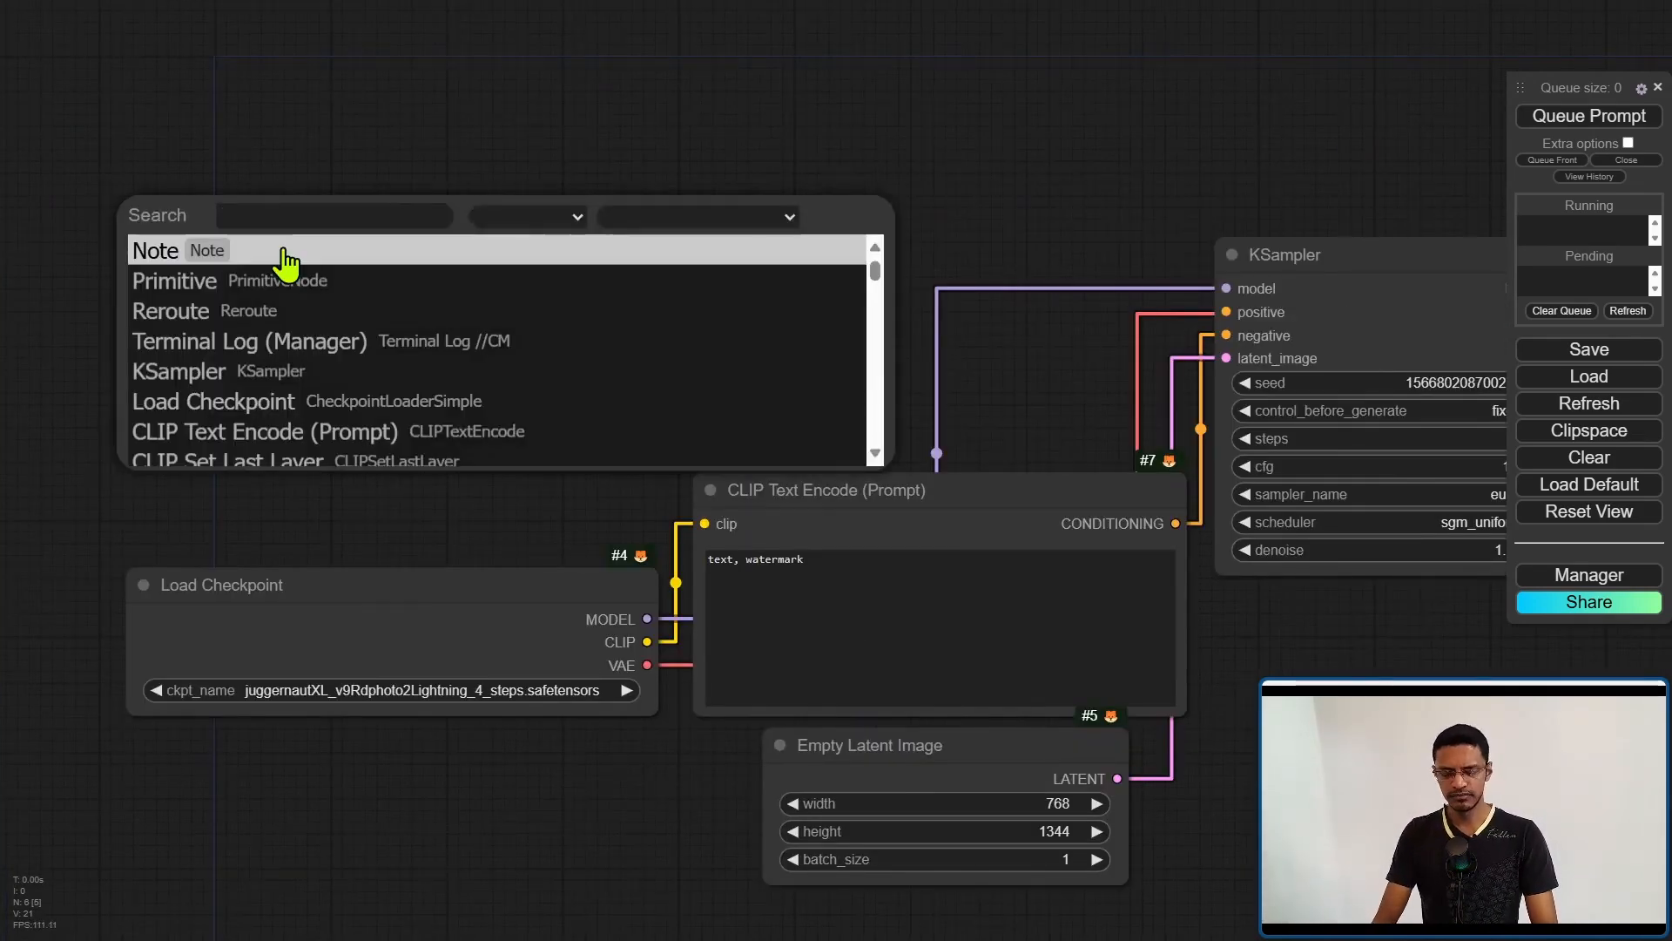
type("photomaker")
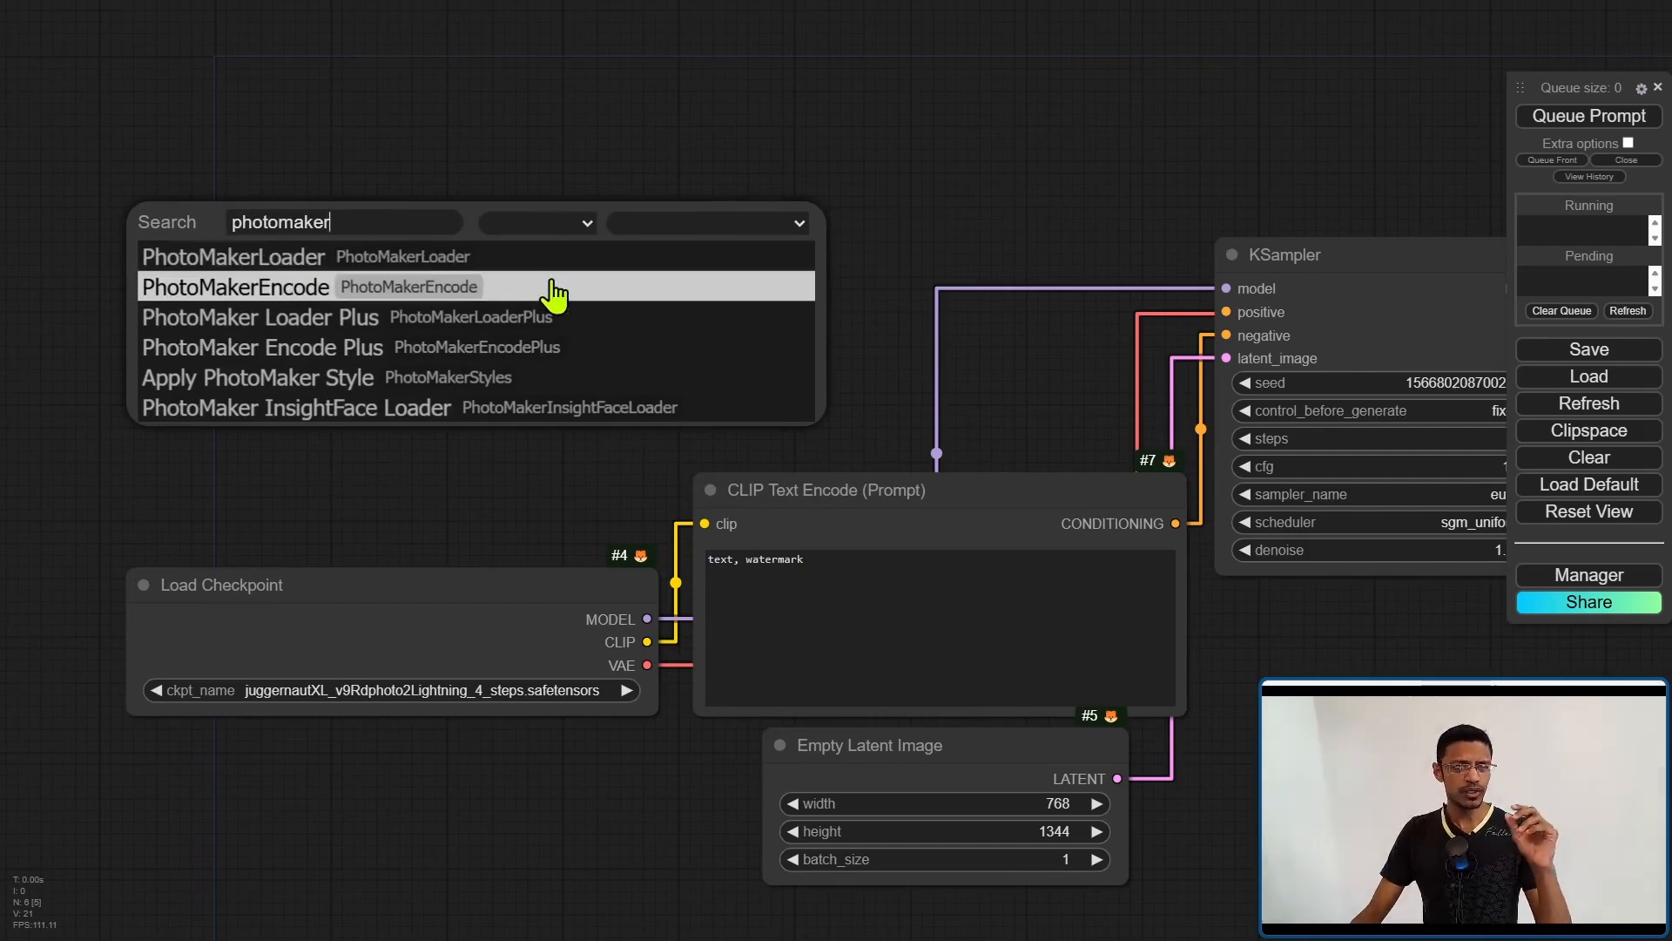
left_click(451, 320)
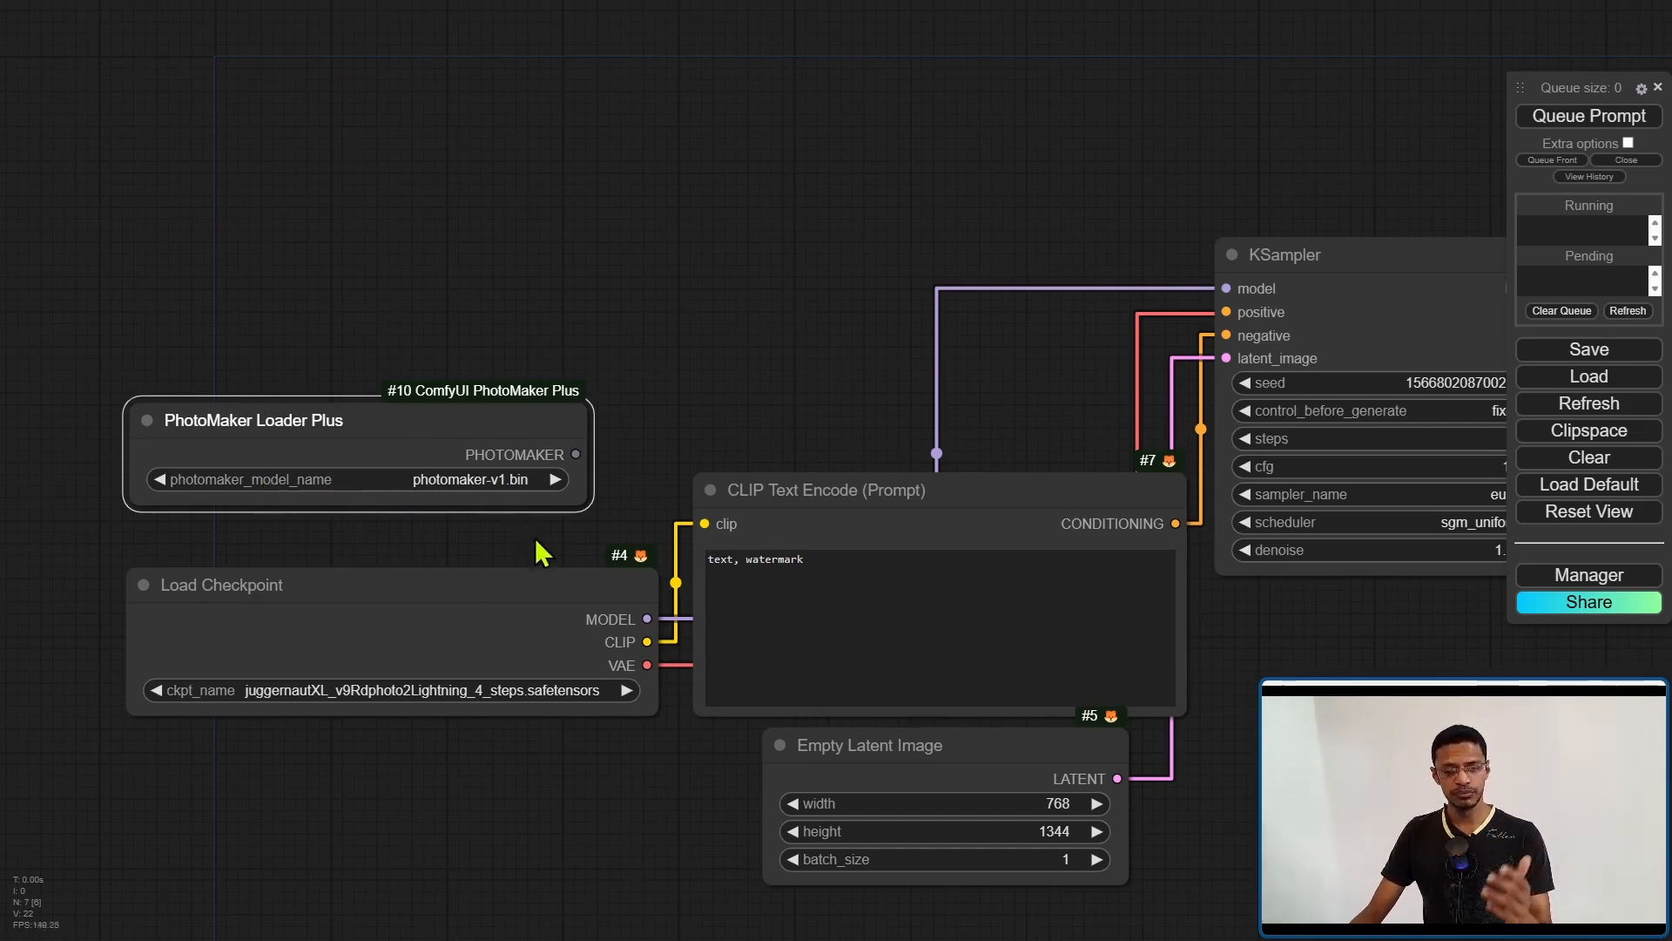
left_click(471, 478)
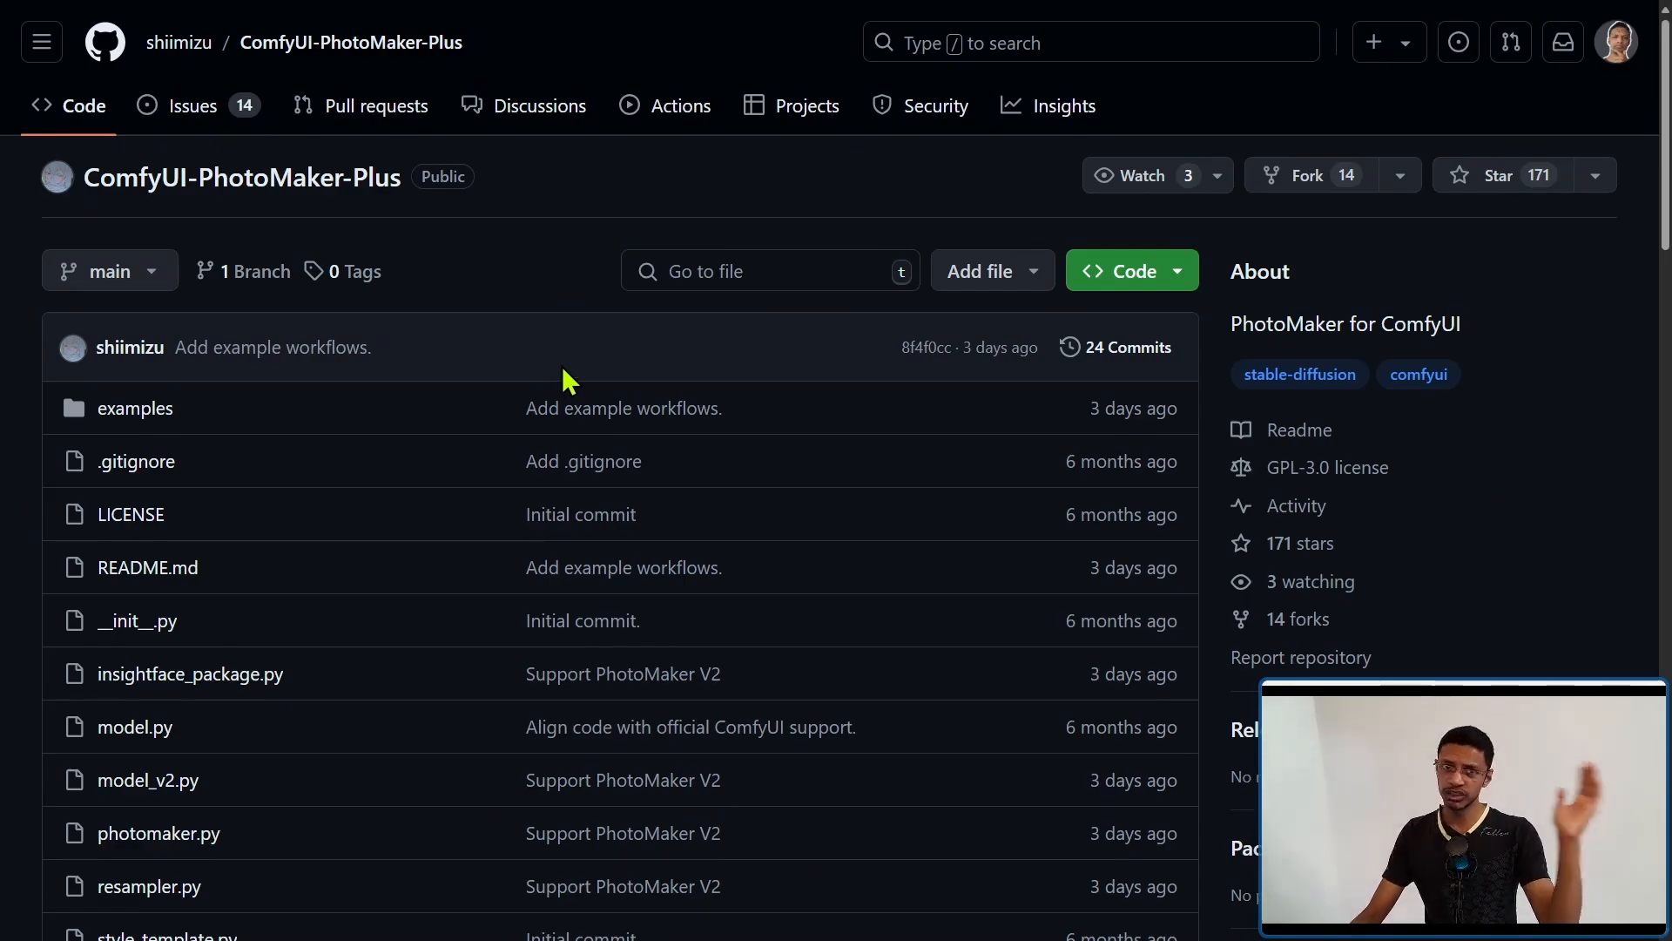
scroll(586, 327, "down", 5)
scroll(586, 326, "down", 8)
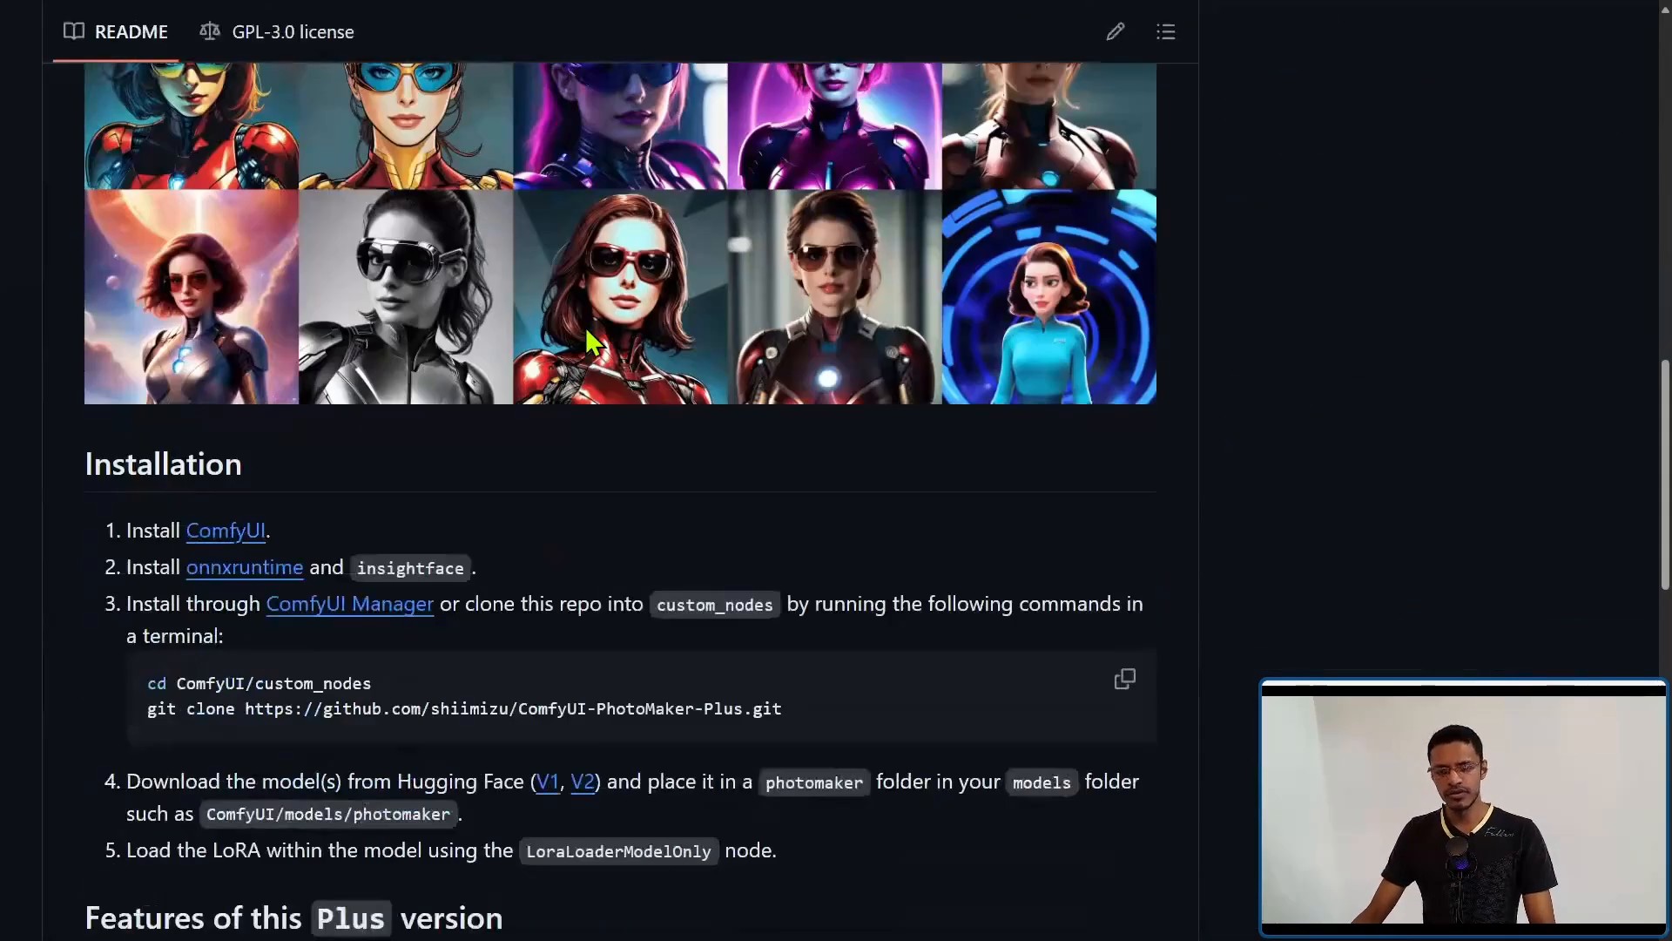
scroll(586, 328, "up", 15)
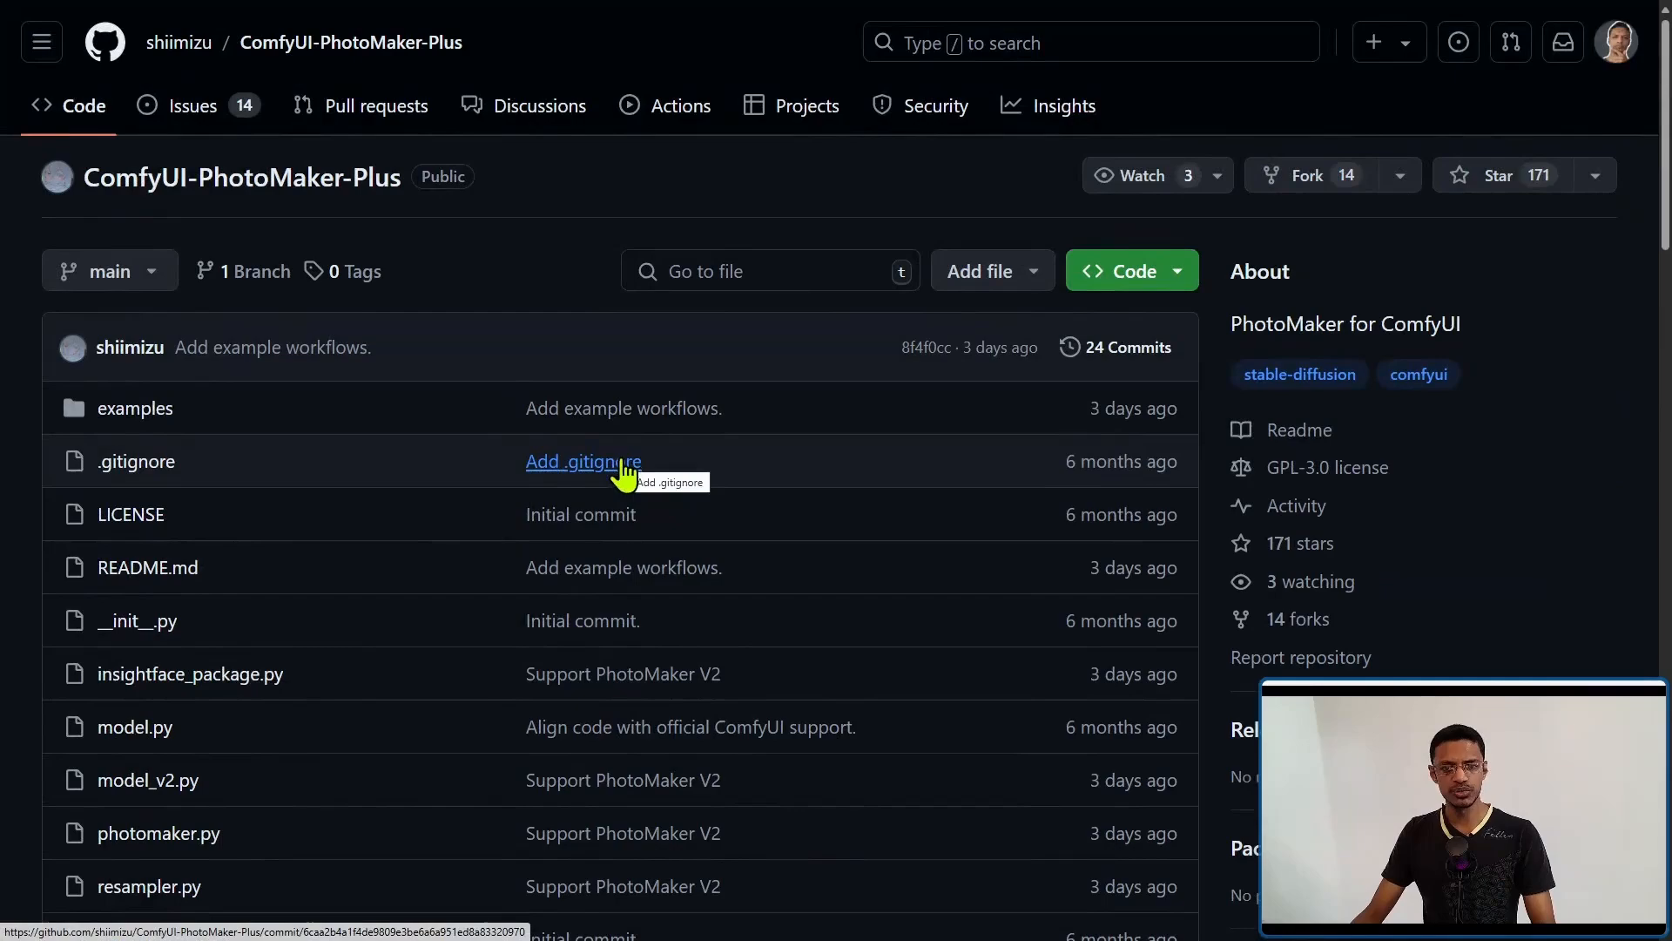
scroll(585, 295, "down", 8)
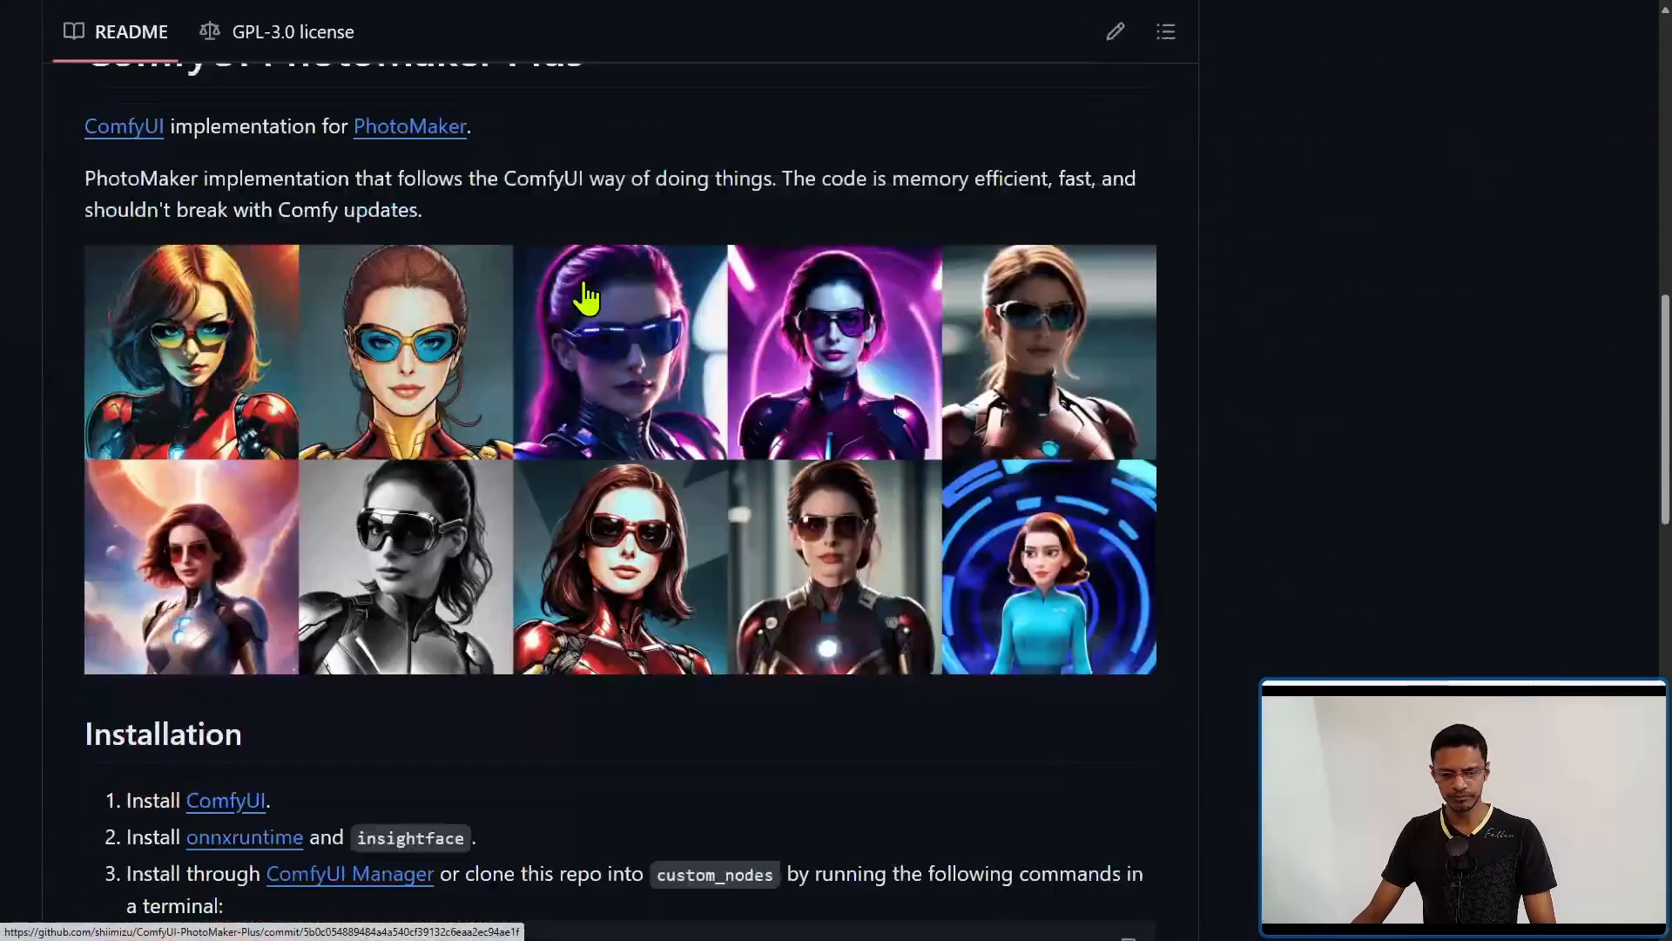
scroll(587, 294, "down", 5)
scroll(586, 295, "down", 1)
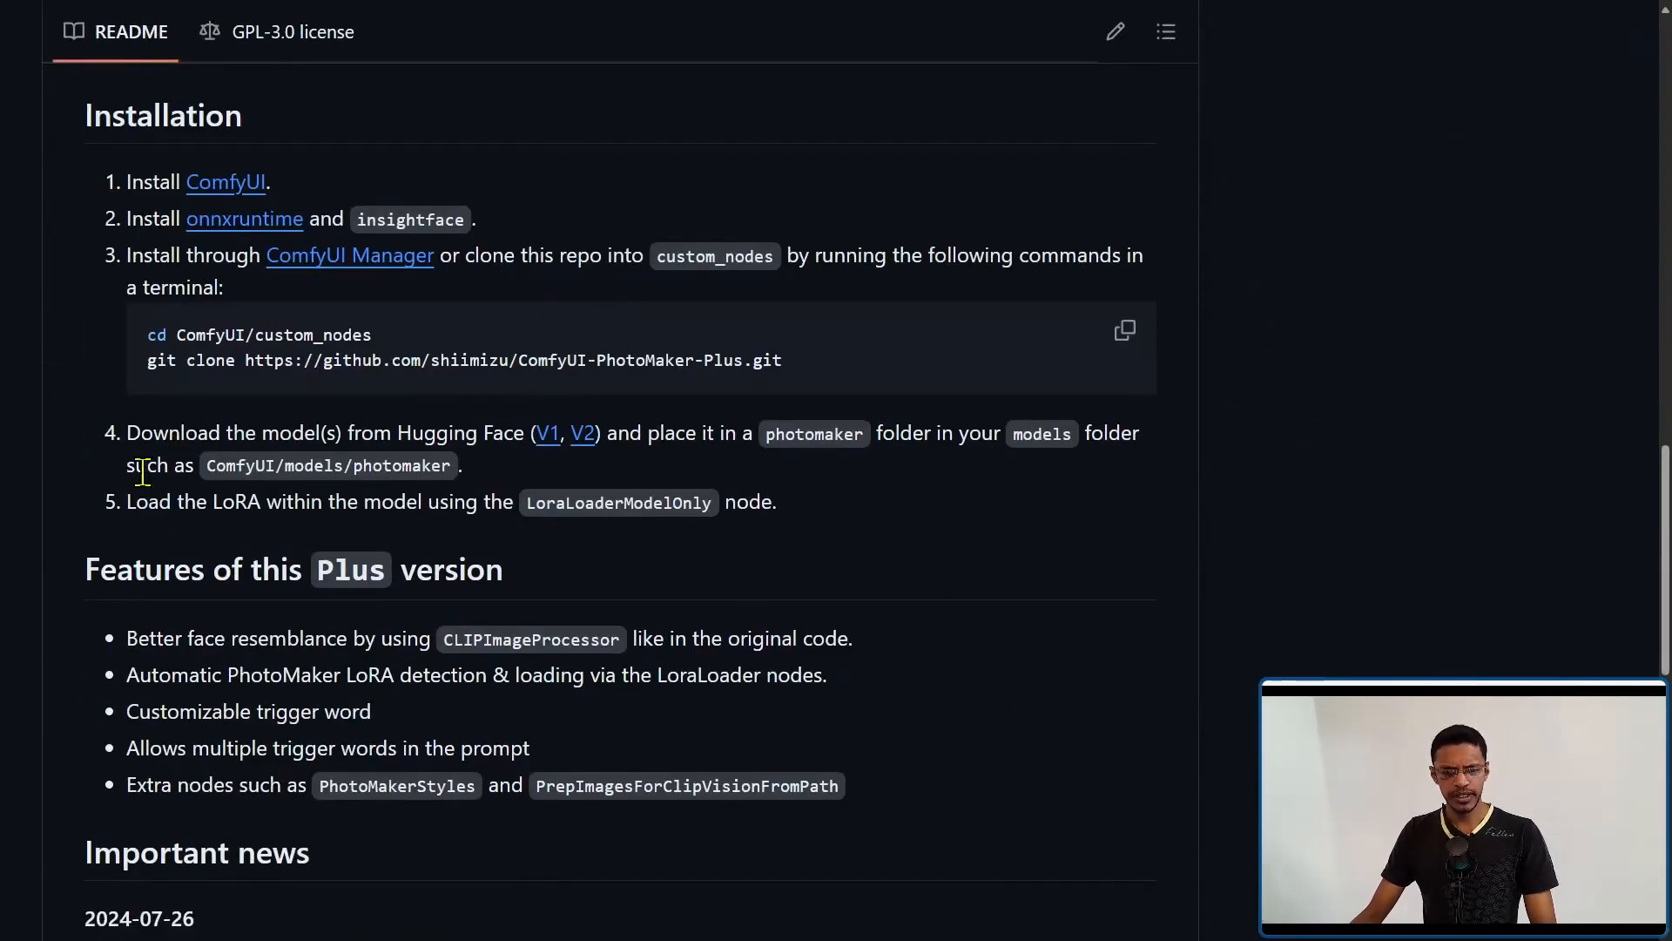
- Highlight the README installation step about downloading the PhotoMaker models
left_click_drag(127, 442, 443, 433)
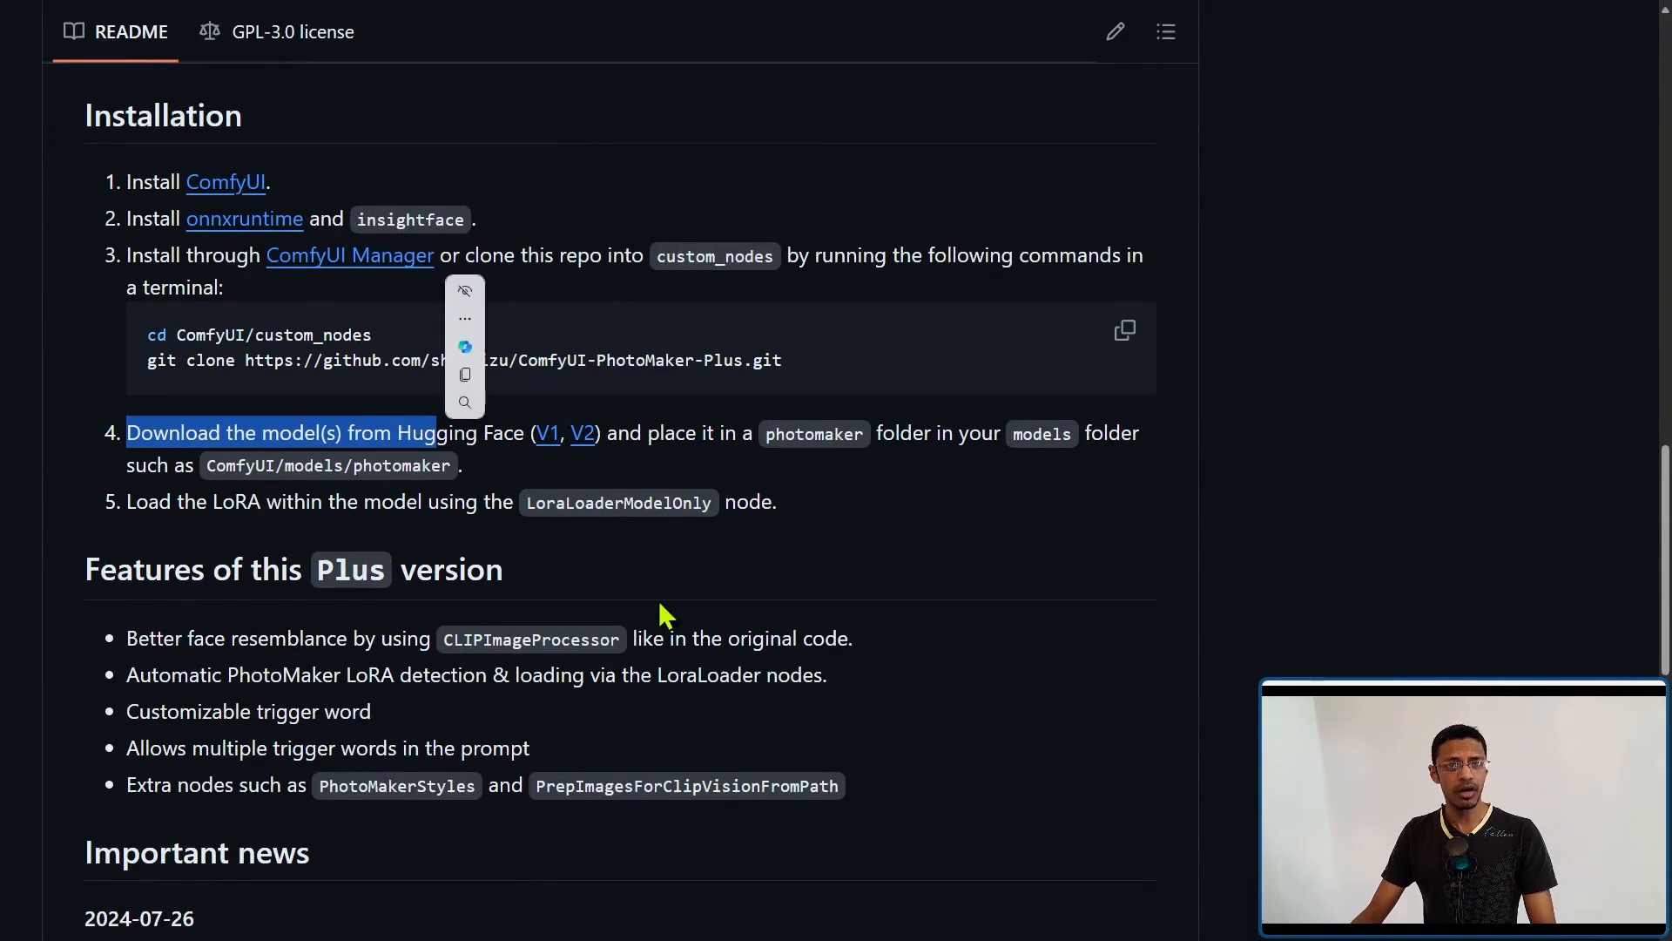
left_click(909, 649)
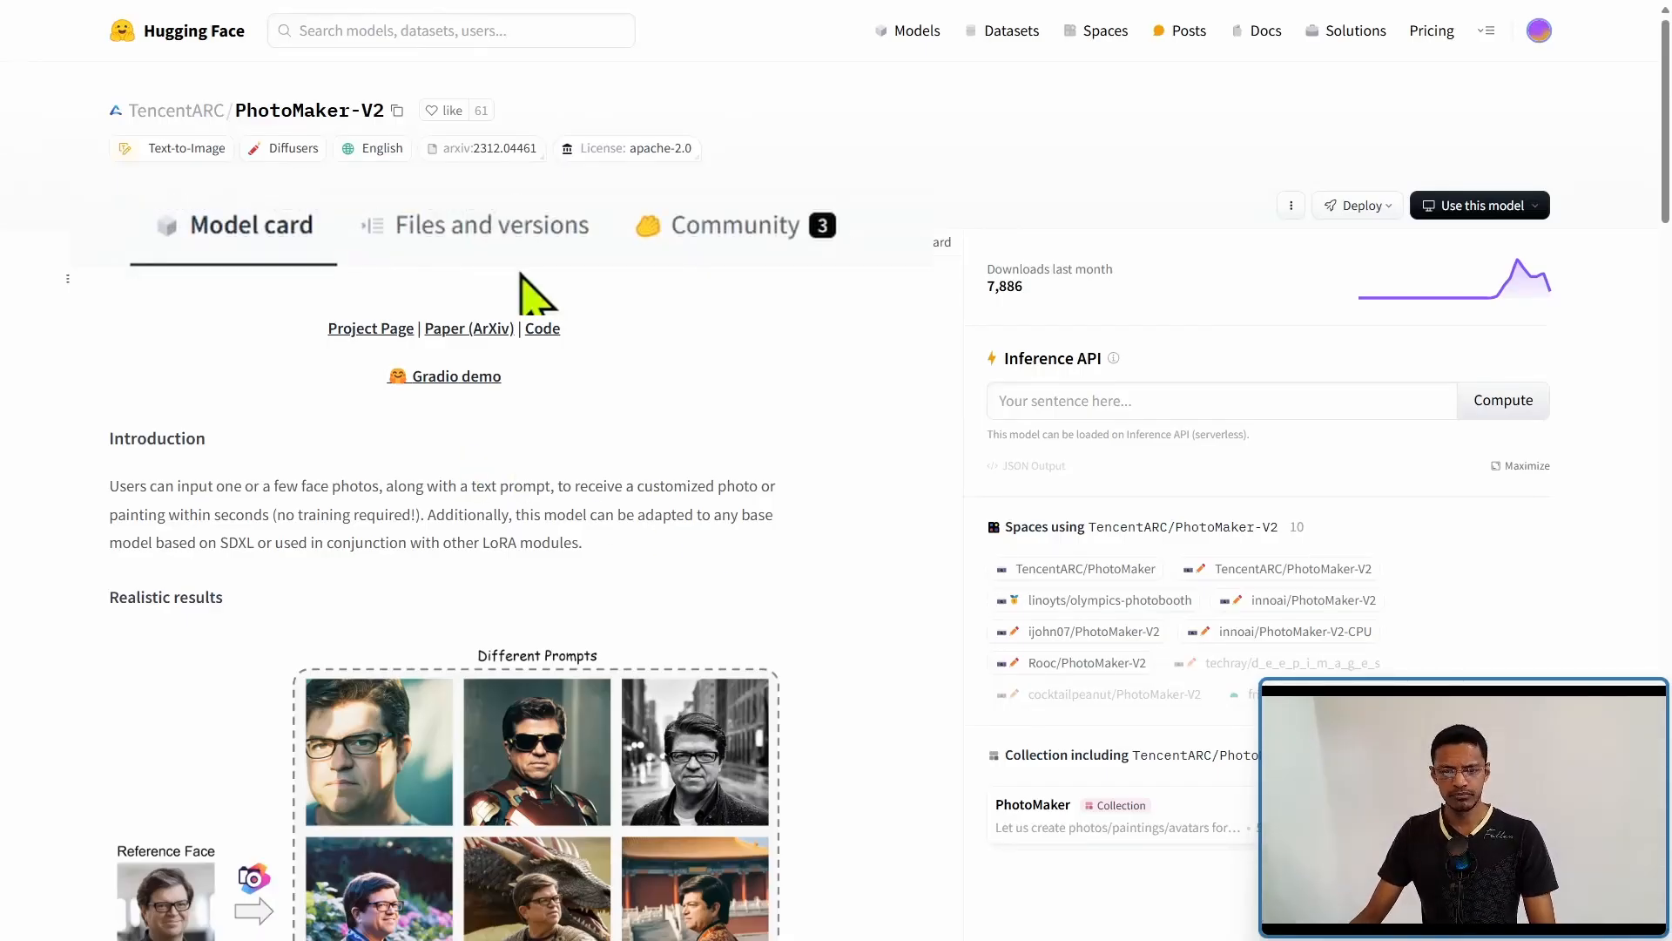
- Show the Files and versions list of the TencentARC PhotoMaker-V2 repository
left_click(491, 224)
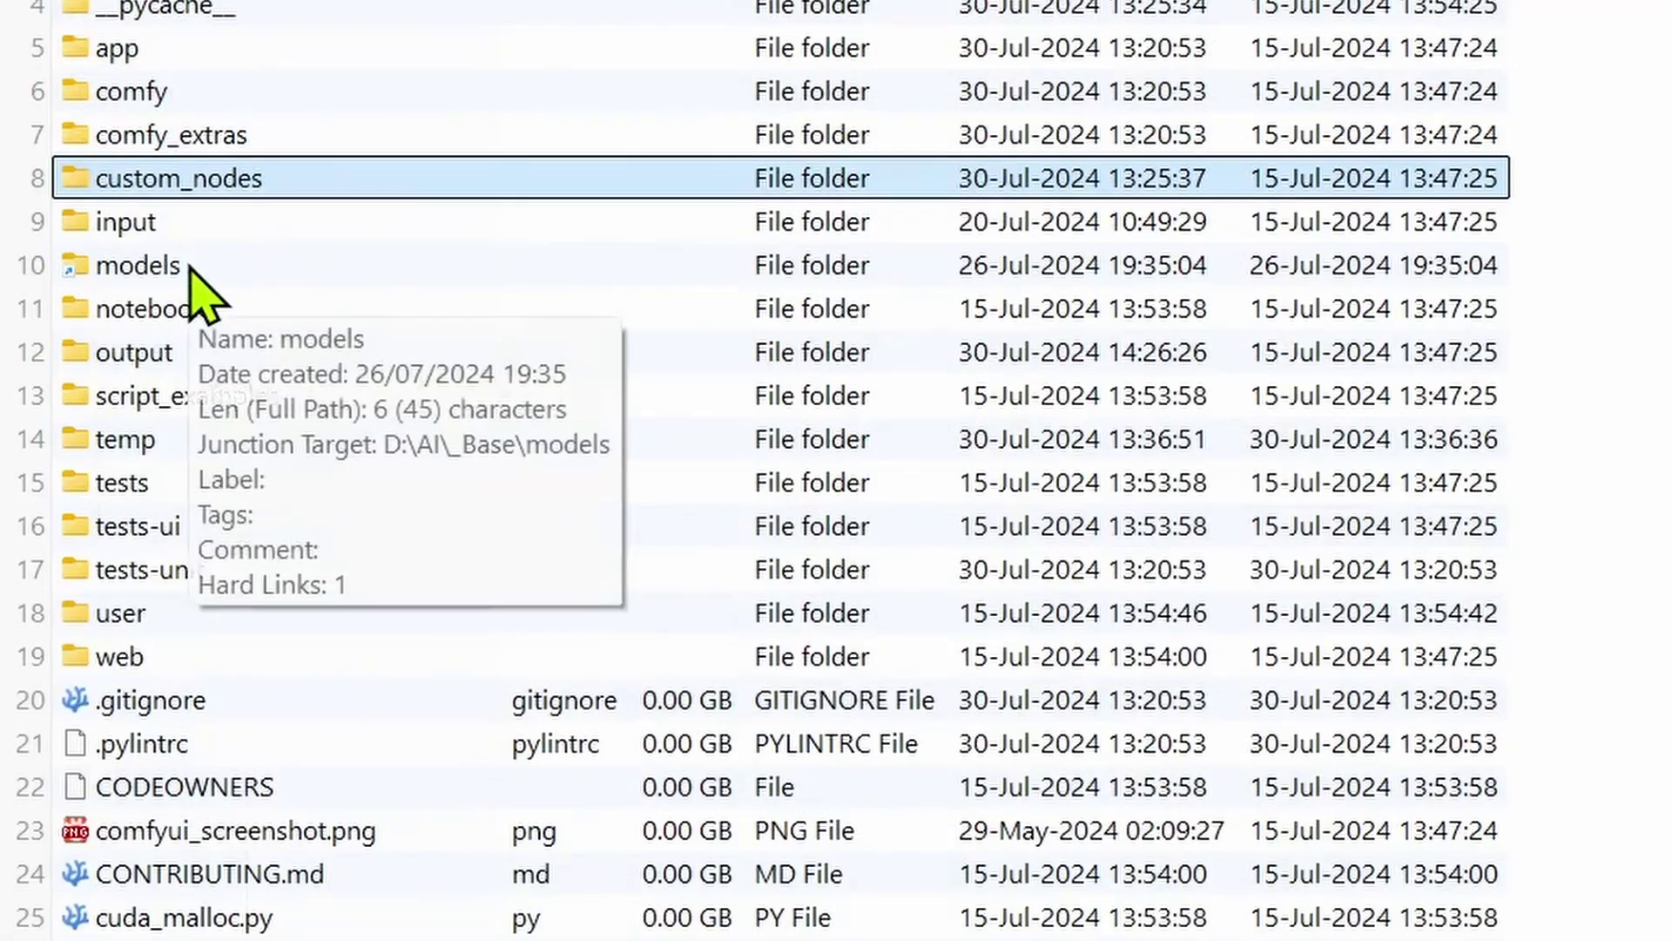
- Open the ComfyUI models photomaker folder holding photomaker-v1.bin and v2.bin, then return to ComfyUI
double_click(138, 265)
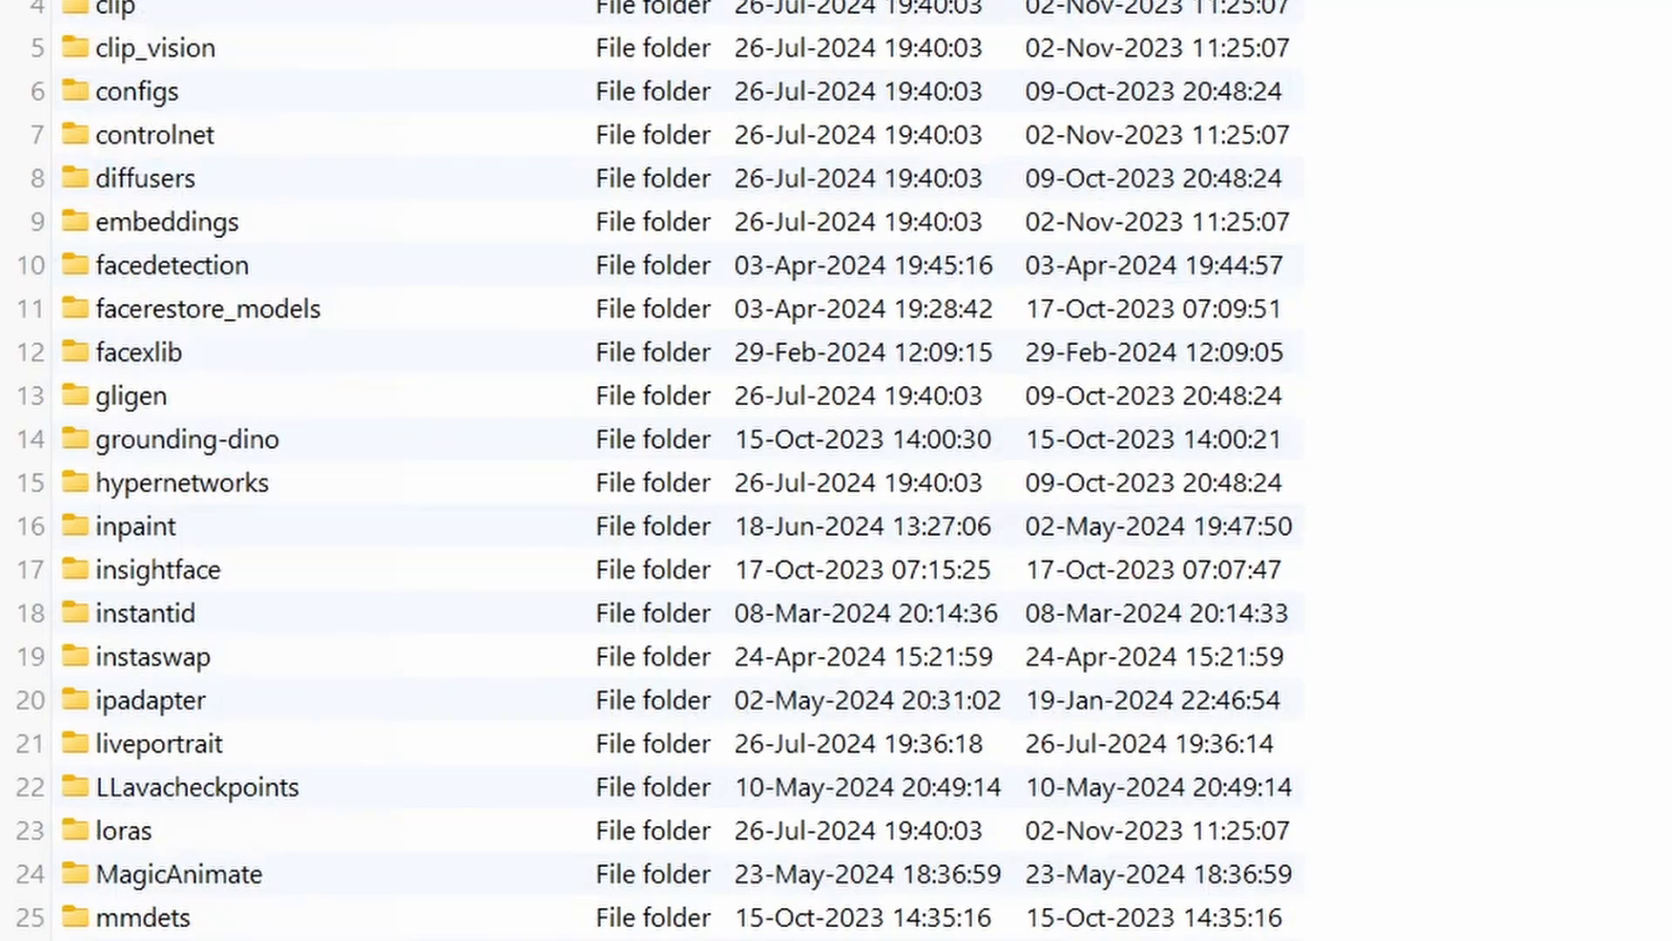
scroll(483, 667, "down", 4)
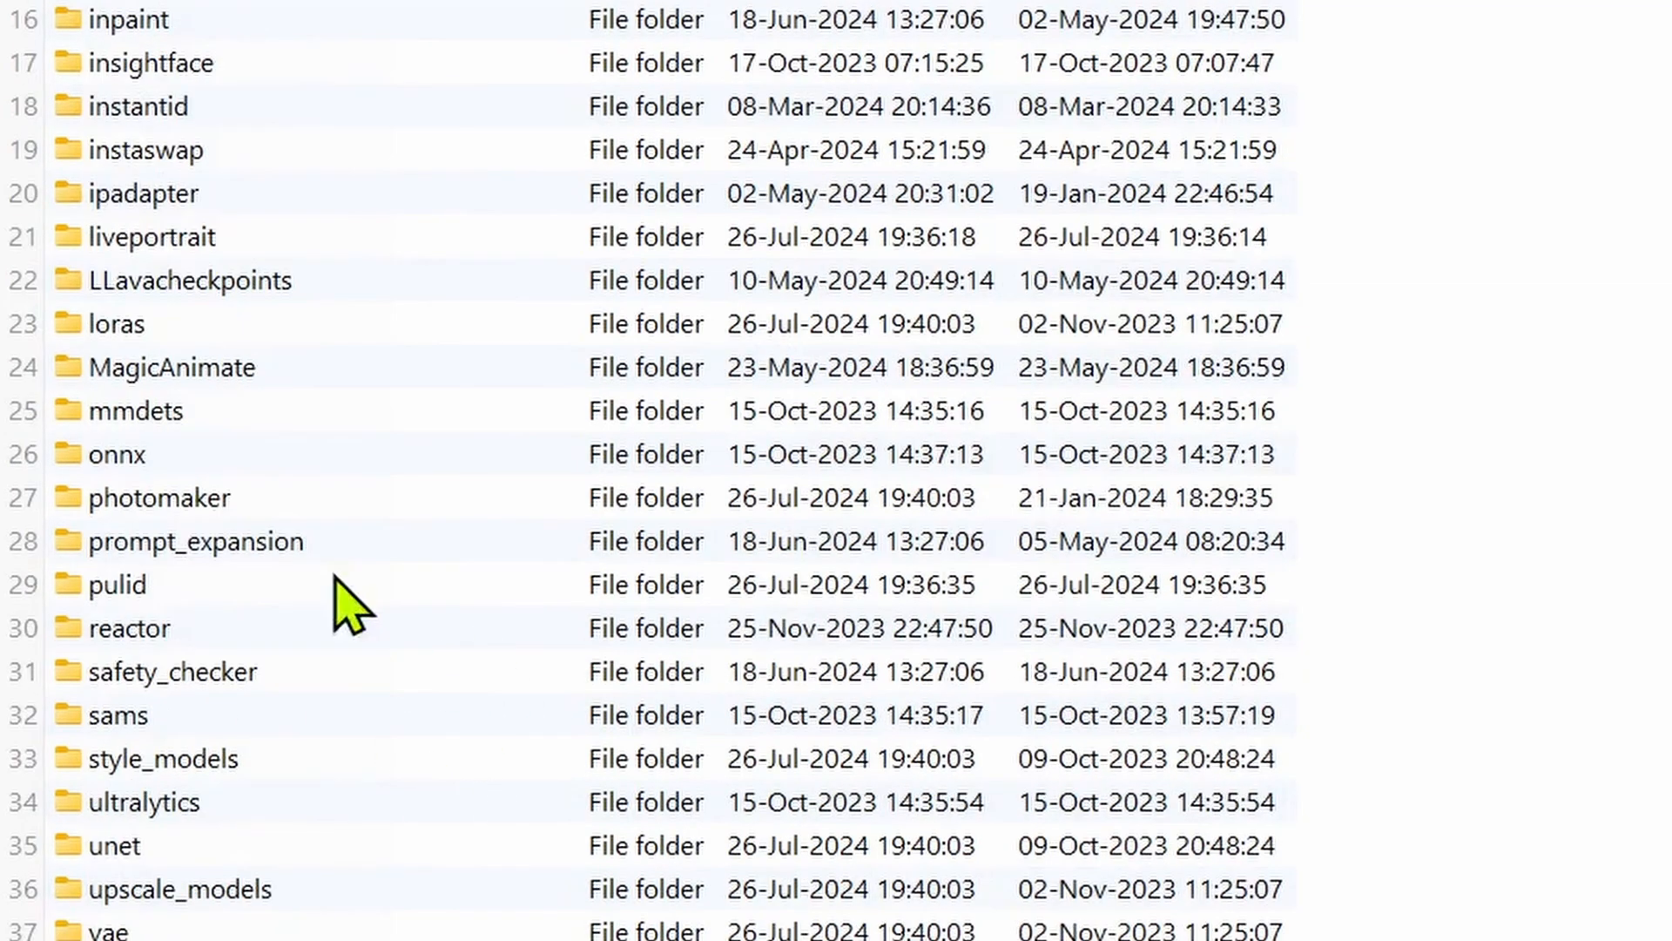
left_click(290, 533)
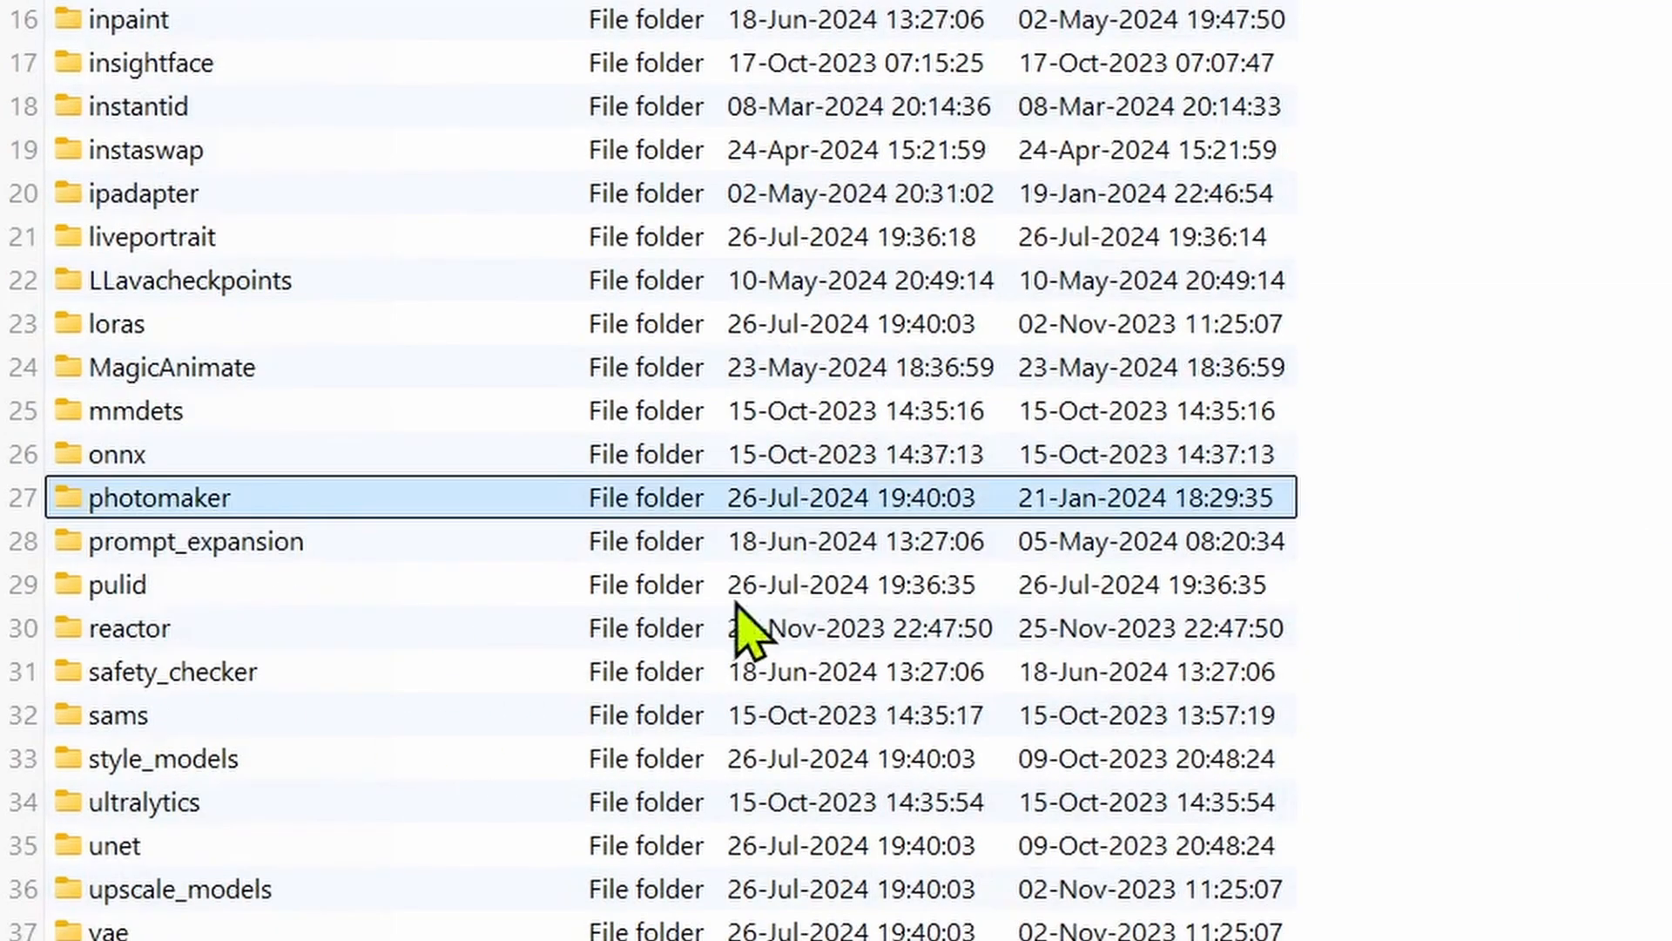
key("Return")
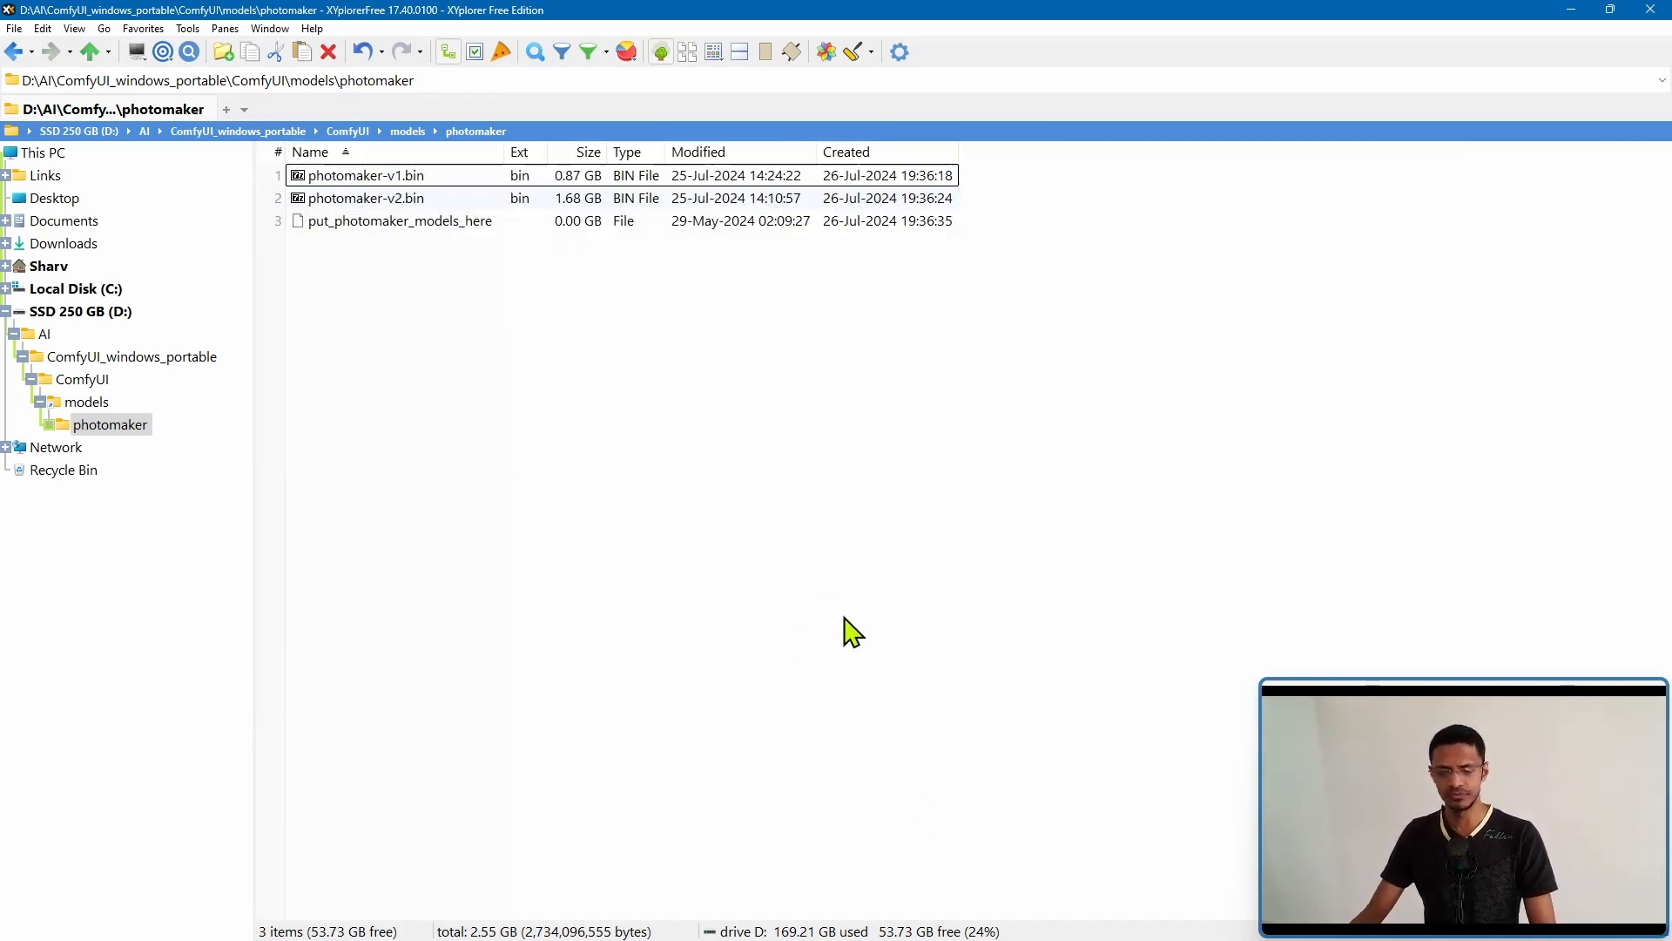
key("alt+Tab")
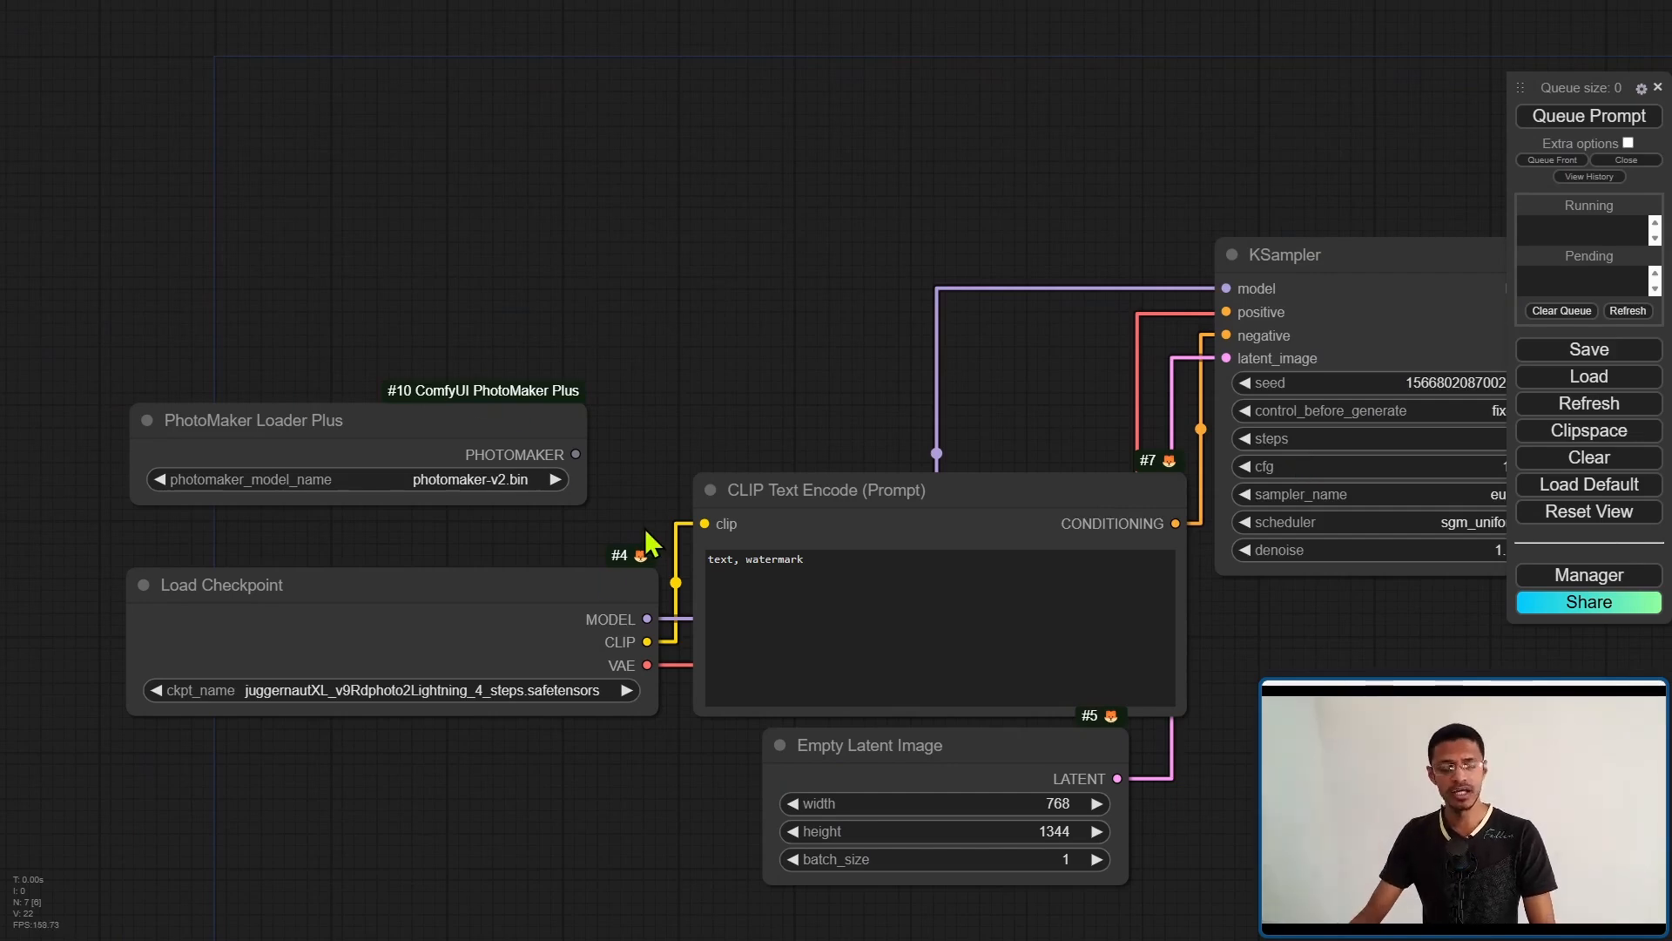
- Search the canvas node list for photomaker nodes
double_click(647, 174)
type("photomaker")
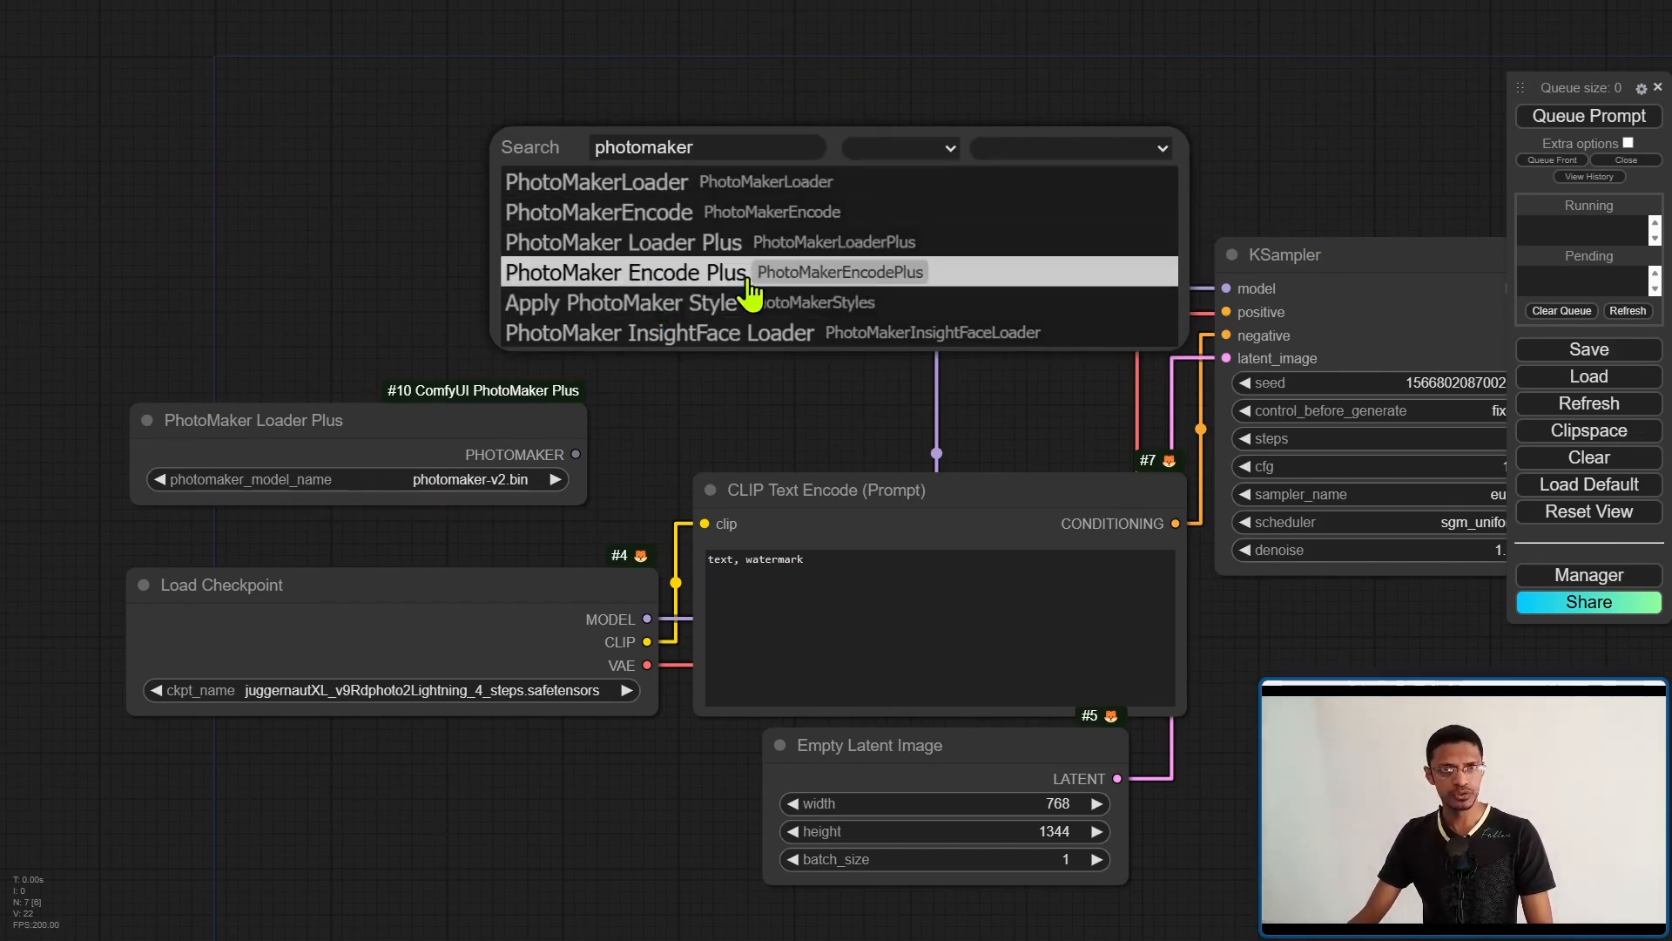
- Add PhotoMaker Encode Plus and wire its conditioning to the KSampler's positive input
left_click(826, 290)
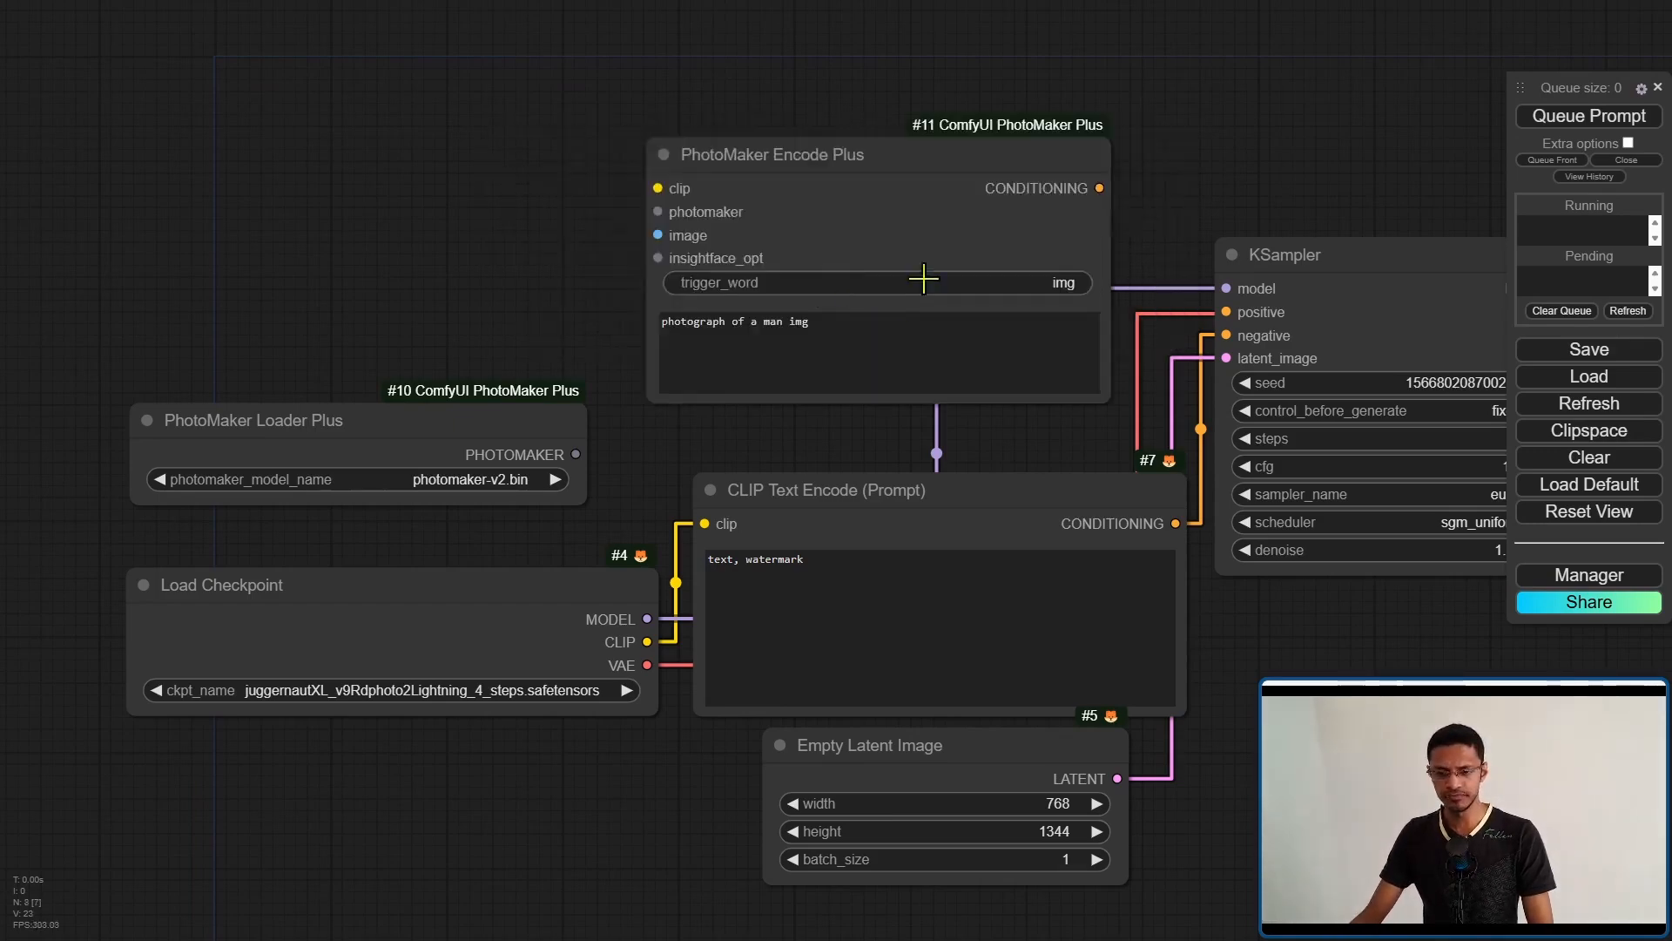
left_click_drag(836, 196, 802, 166)
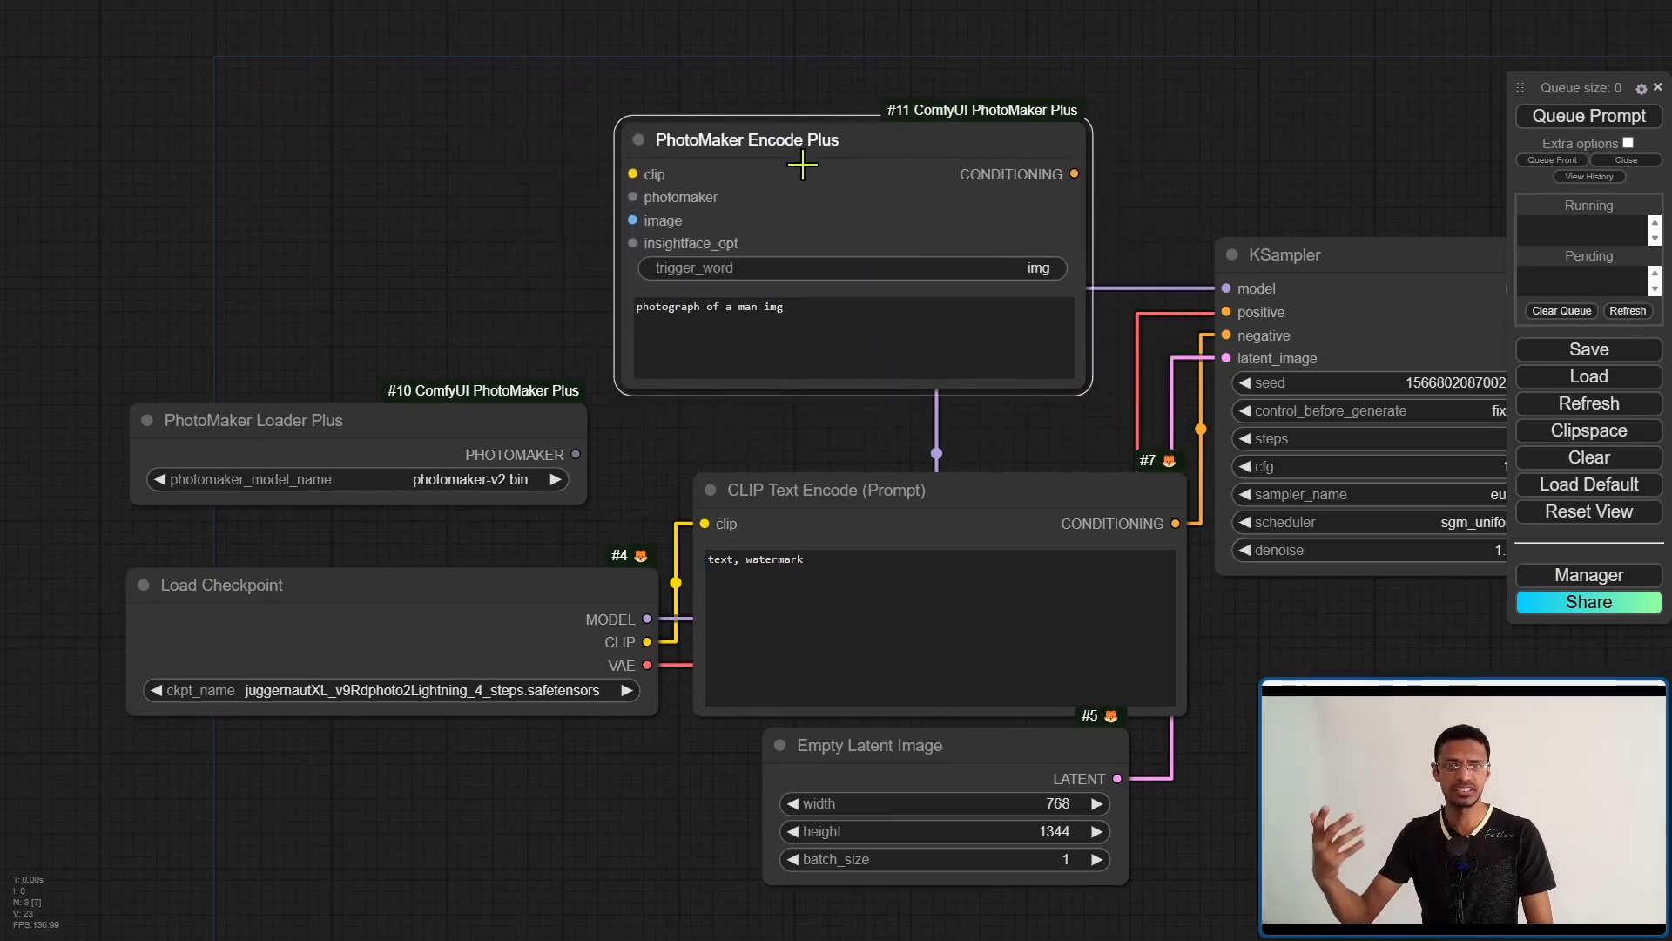
left_click_drag(1254, 169, 738, 267)
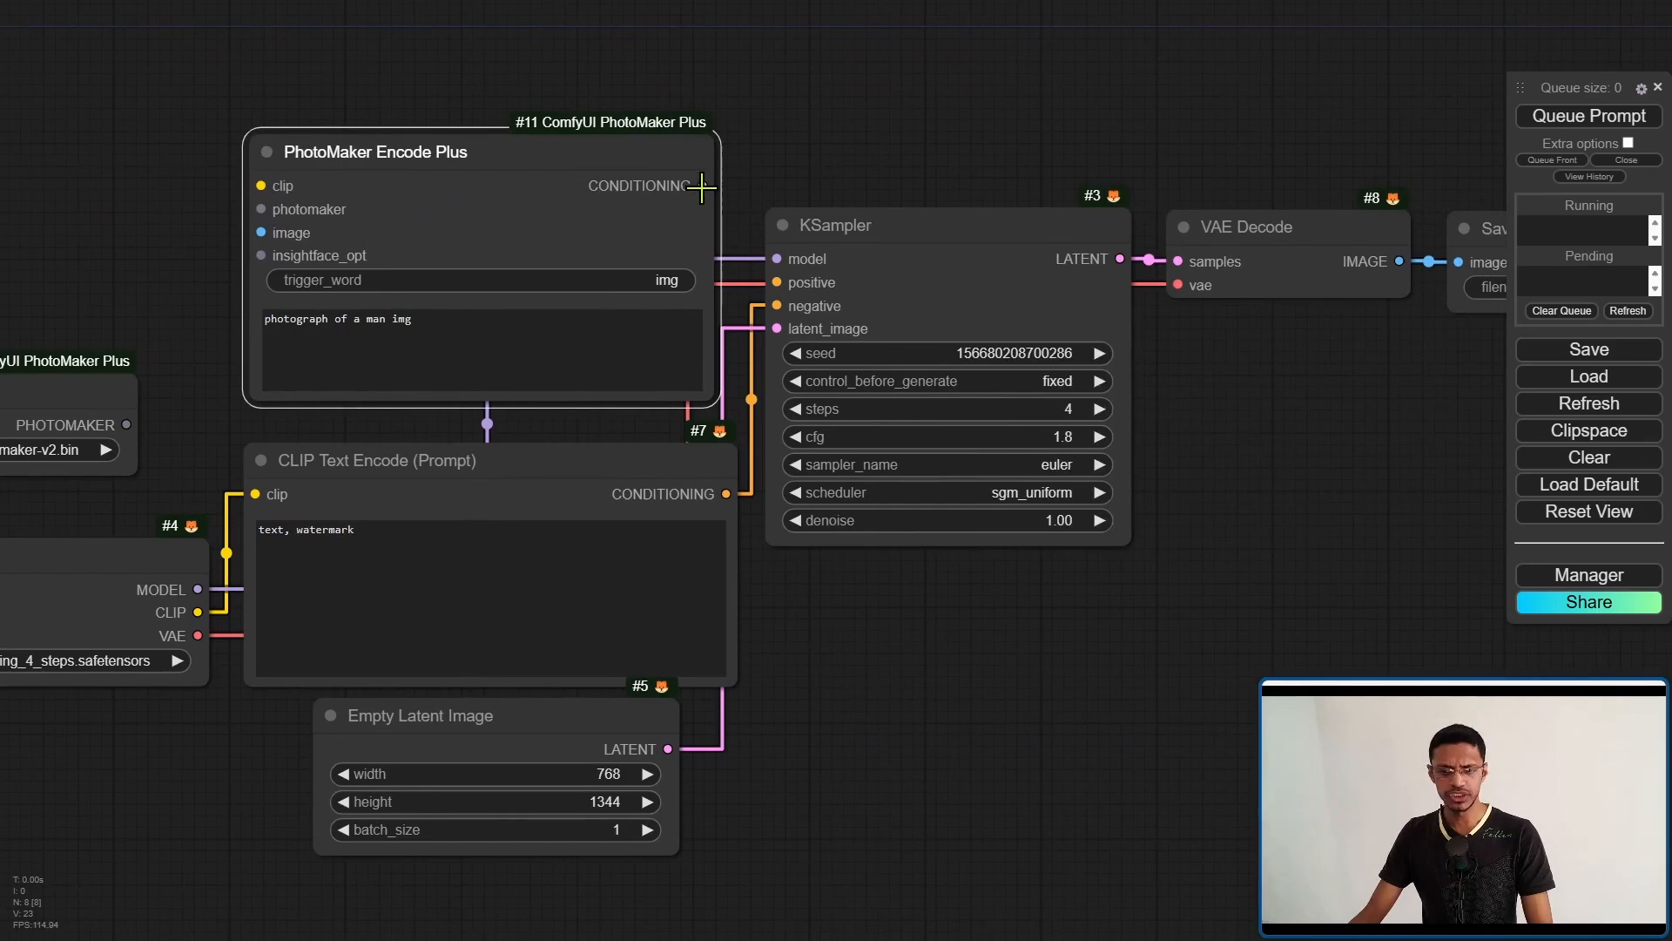
left_click_drag(703, 187, 779, 283)
- Connect the PhotoMaker loader and the checkpoint's CLIP into the encode node
left_click_drag(799, 86, 627, 470)
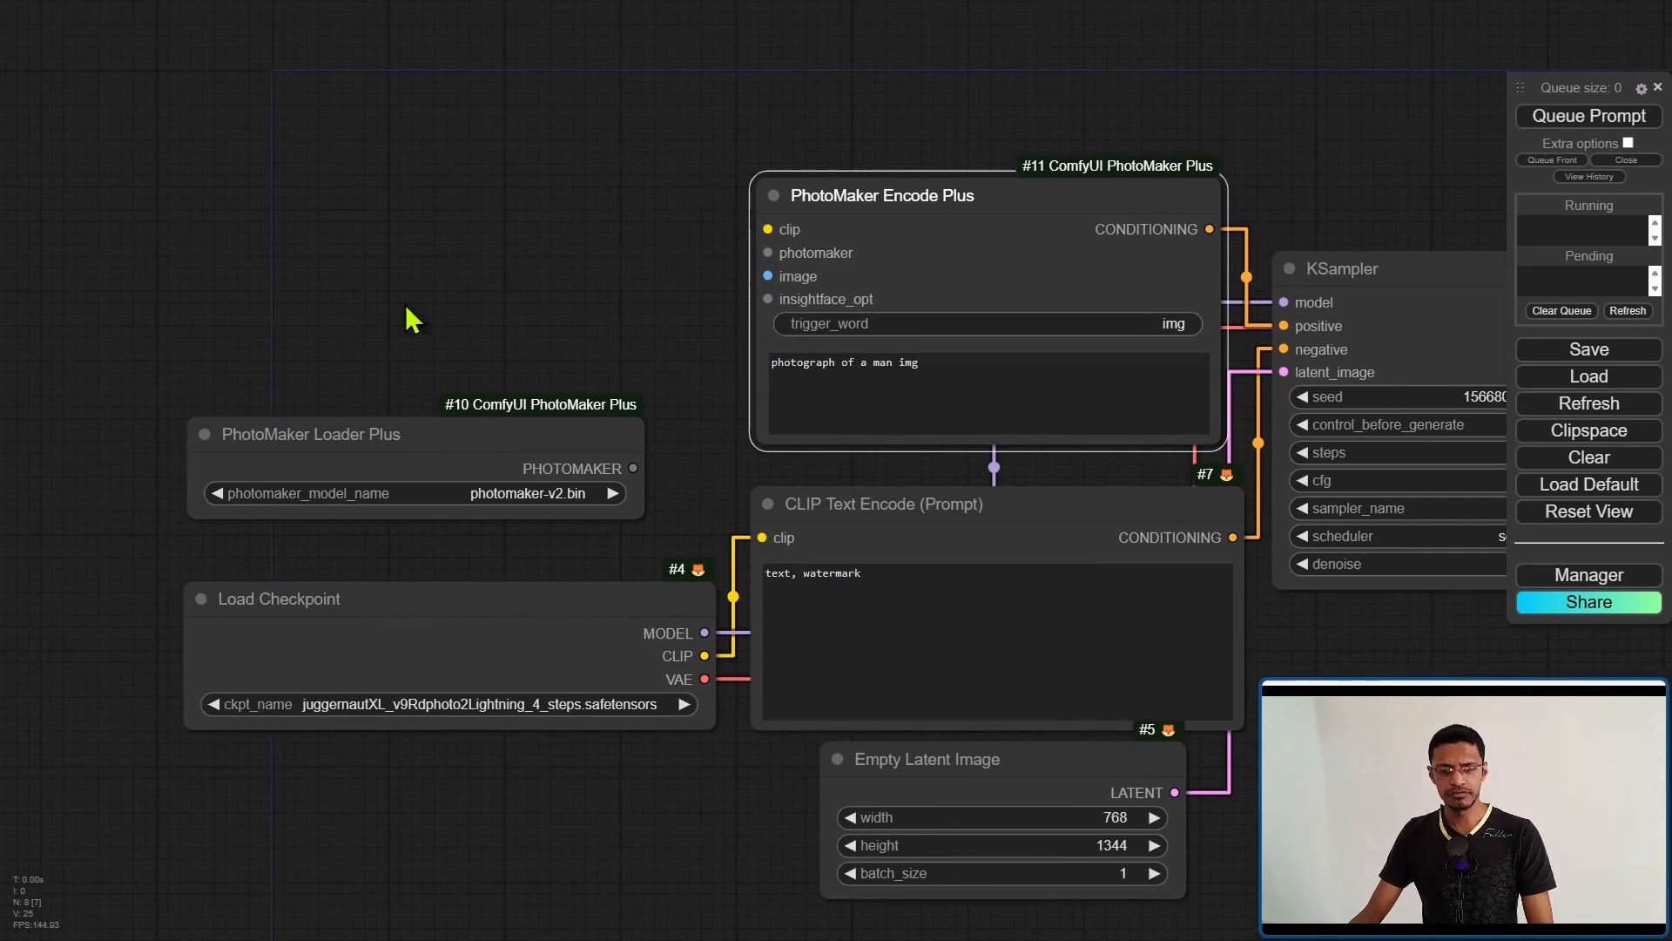
mouse_move(633, 468)
left_mouse_down()
mouse_move(735, 268)
mouse_move(769, 252)
left_mouse_up()
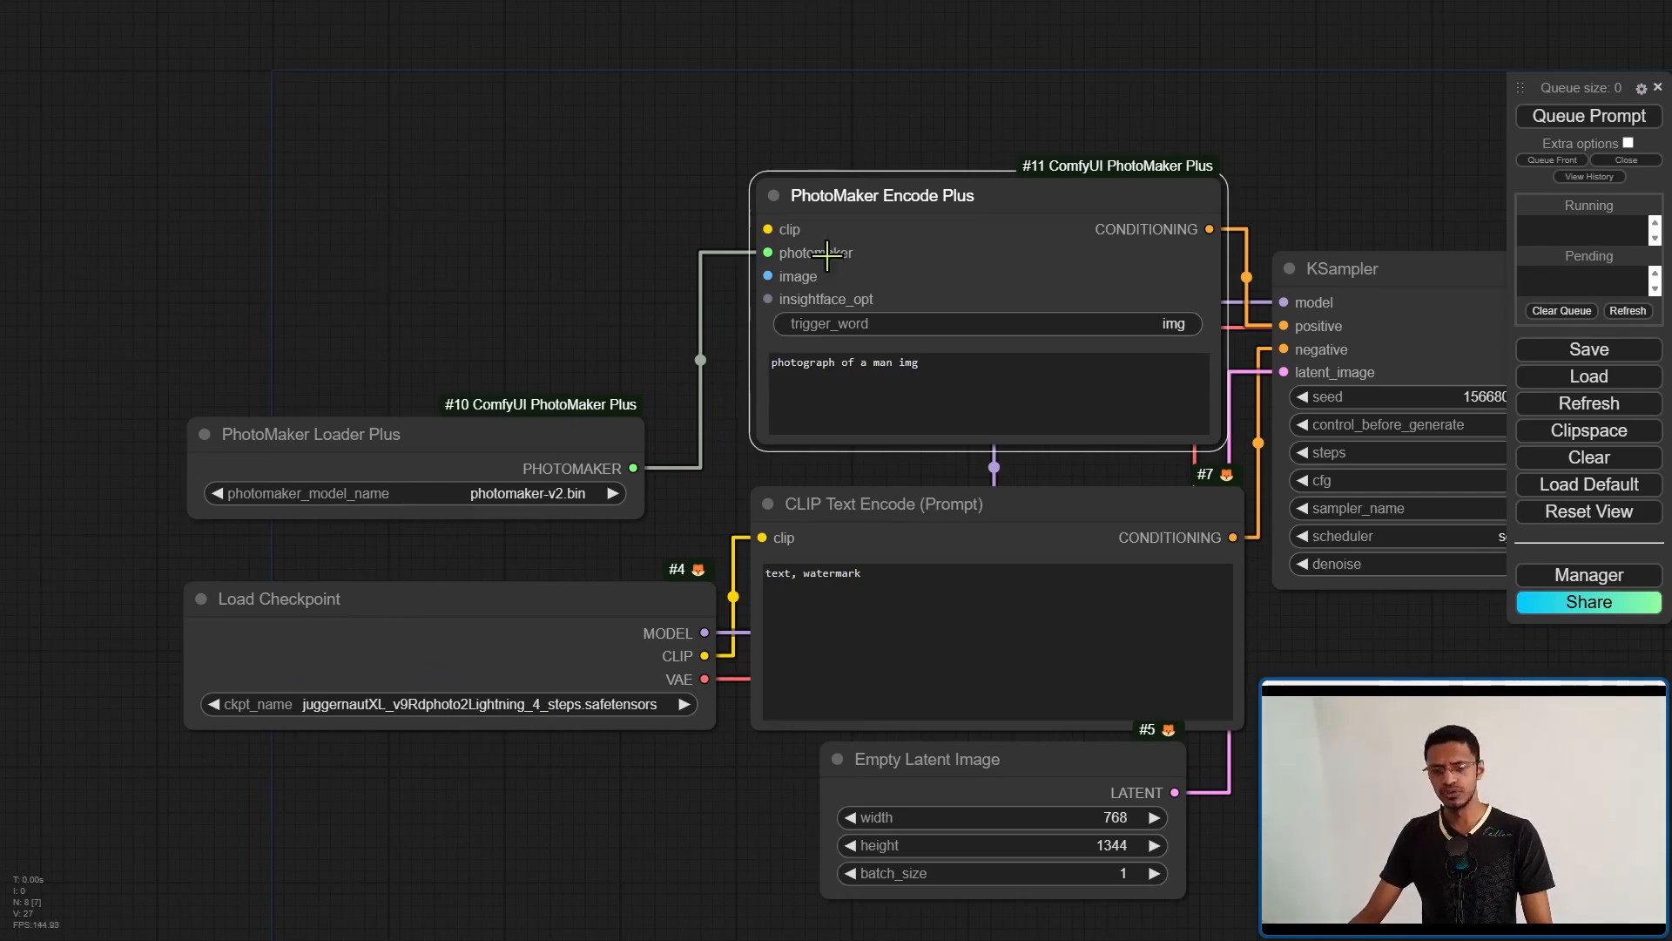
left_click_drag(530, 307, 594, 382)
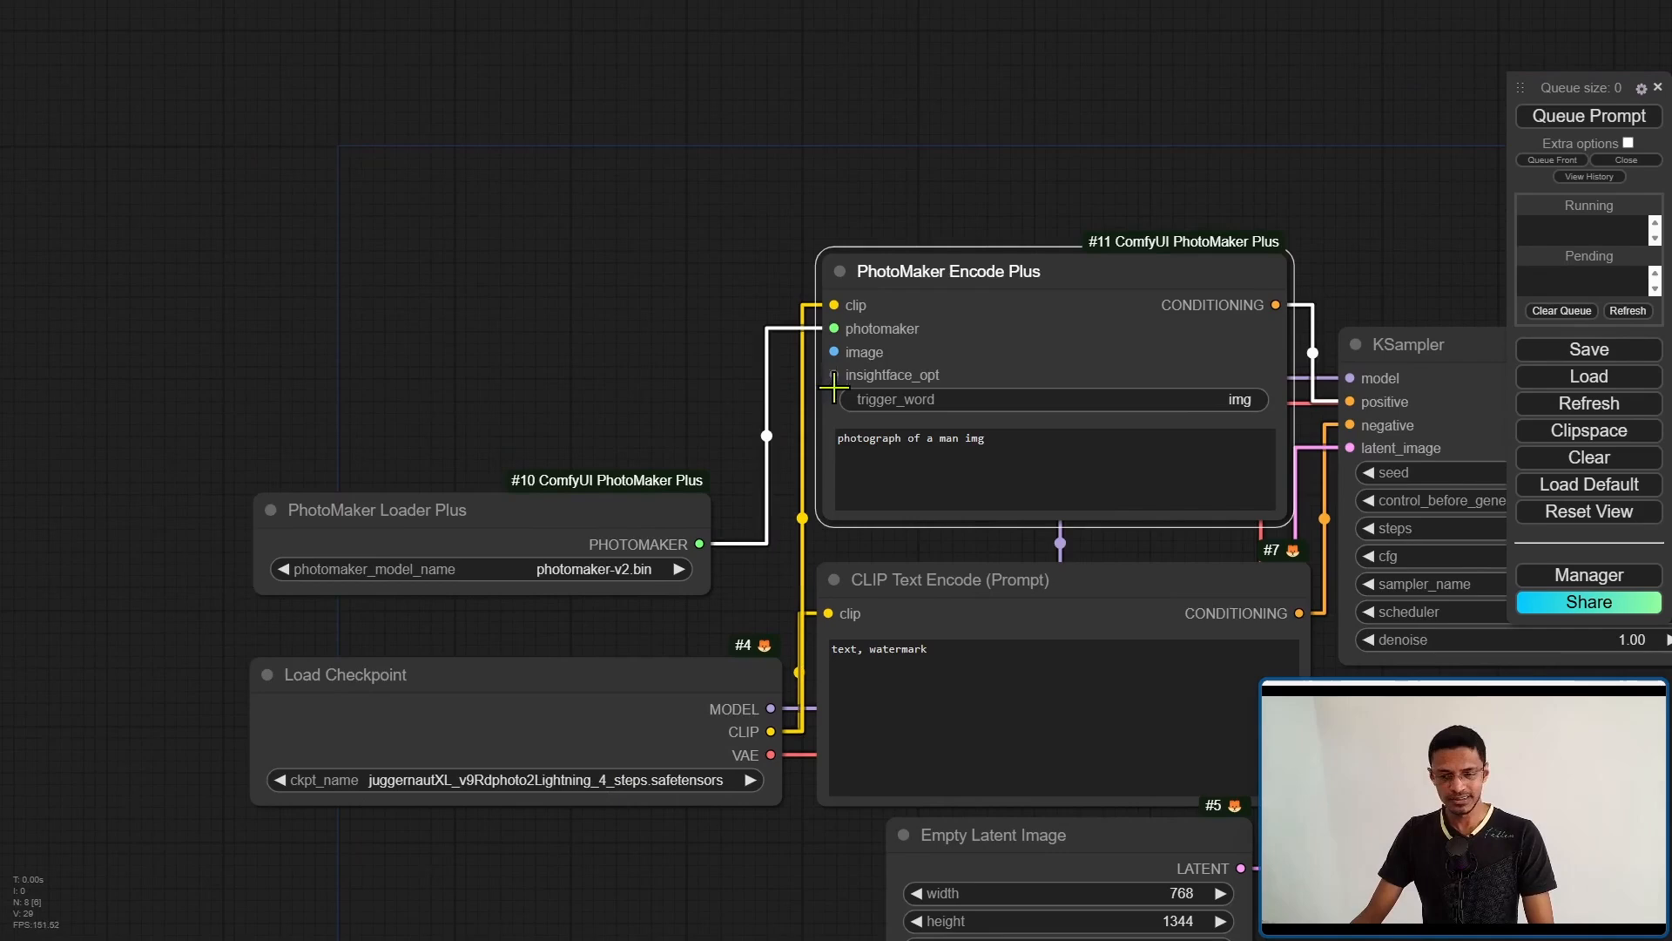
- Add a PhotoMaker InsightFace Loader and wire it to the encode node's insightface_opt input
double_click(322, 346)
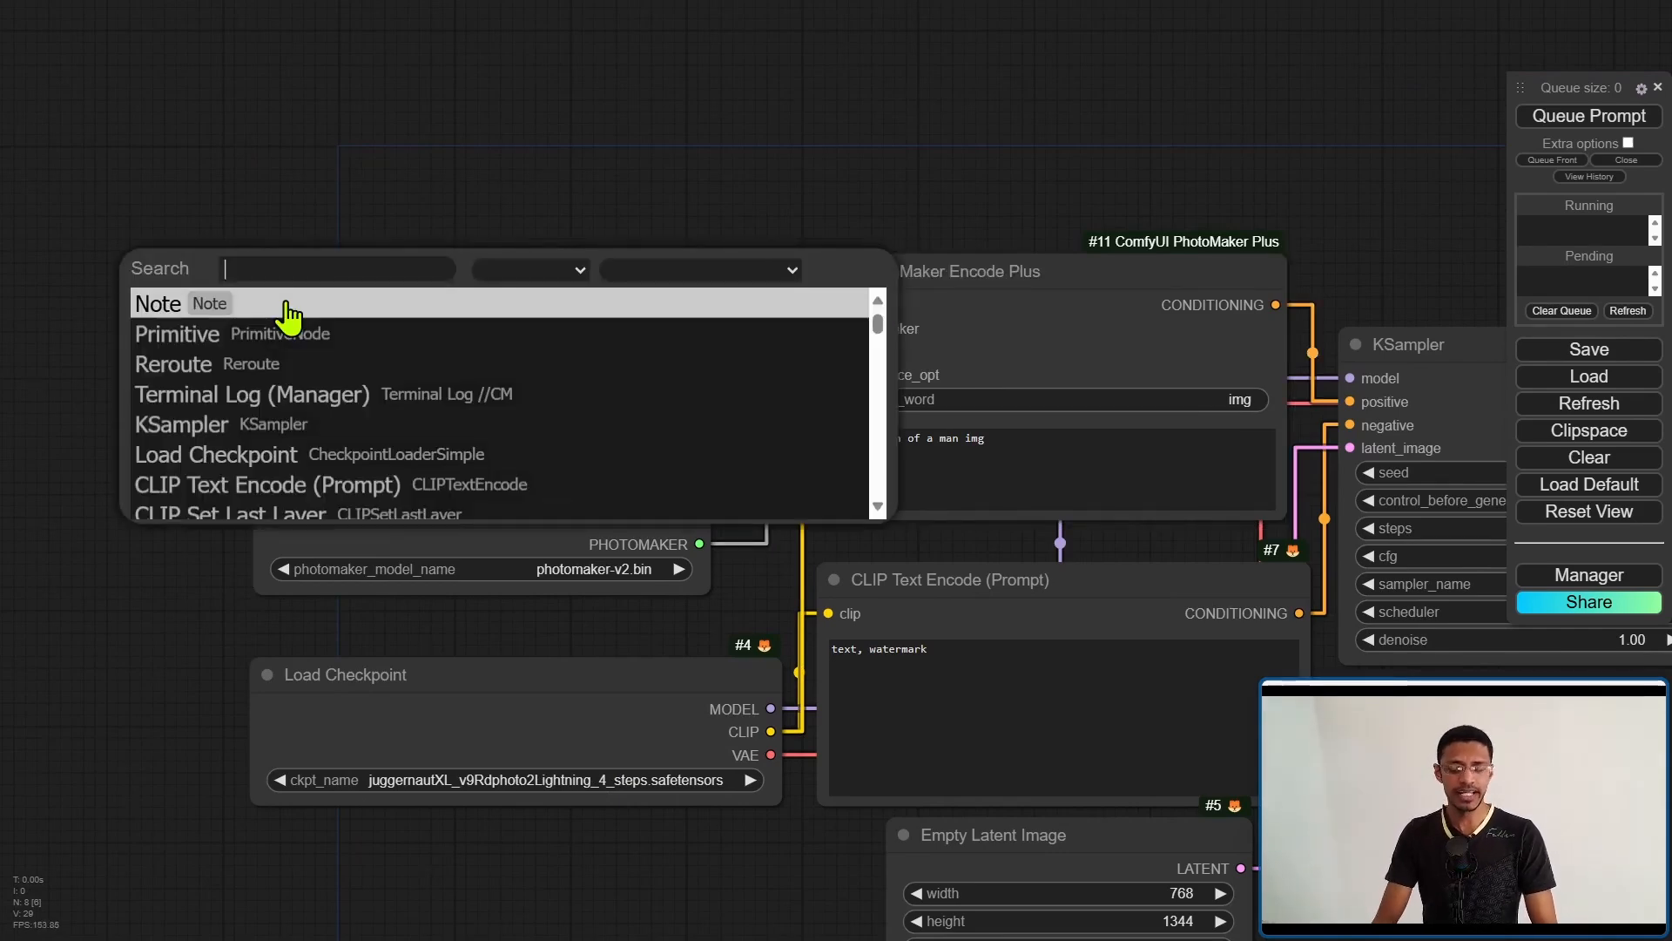
type("photomaker")
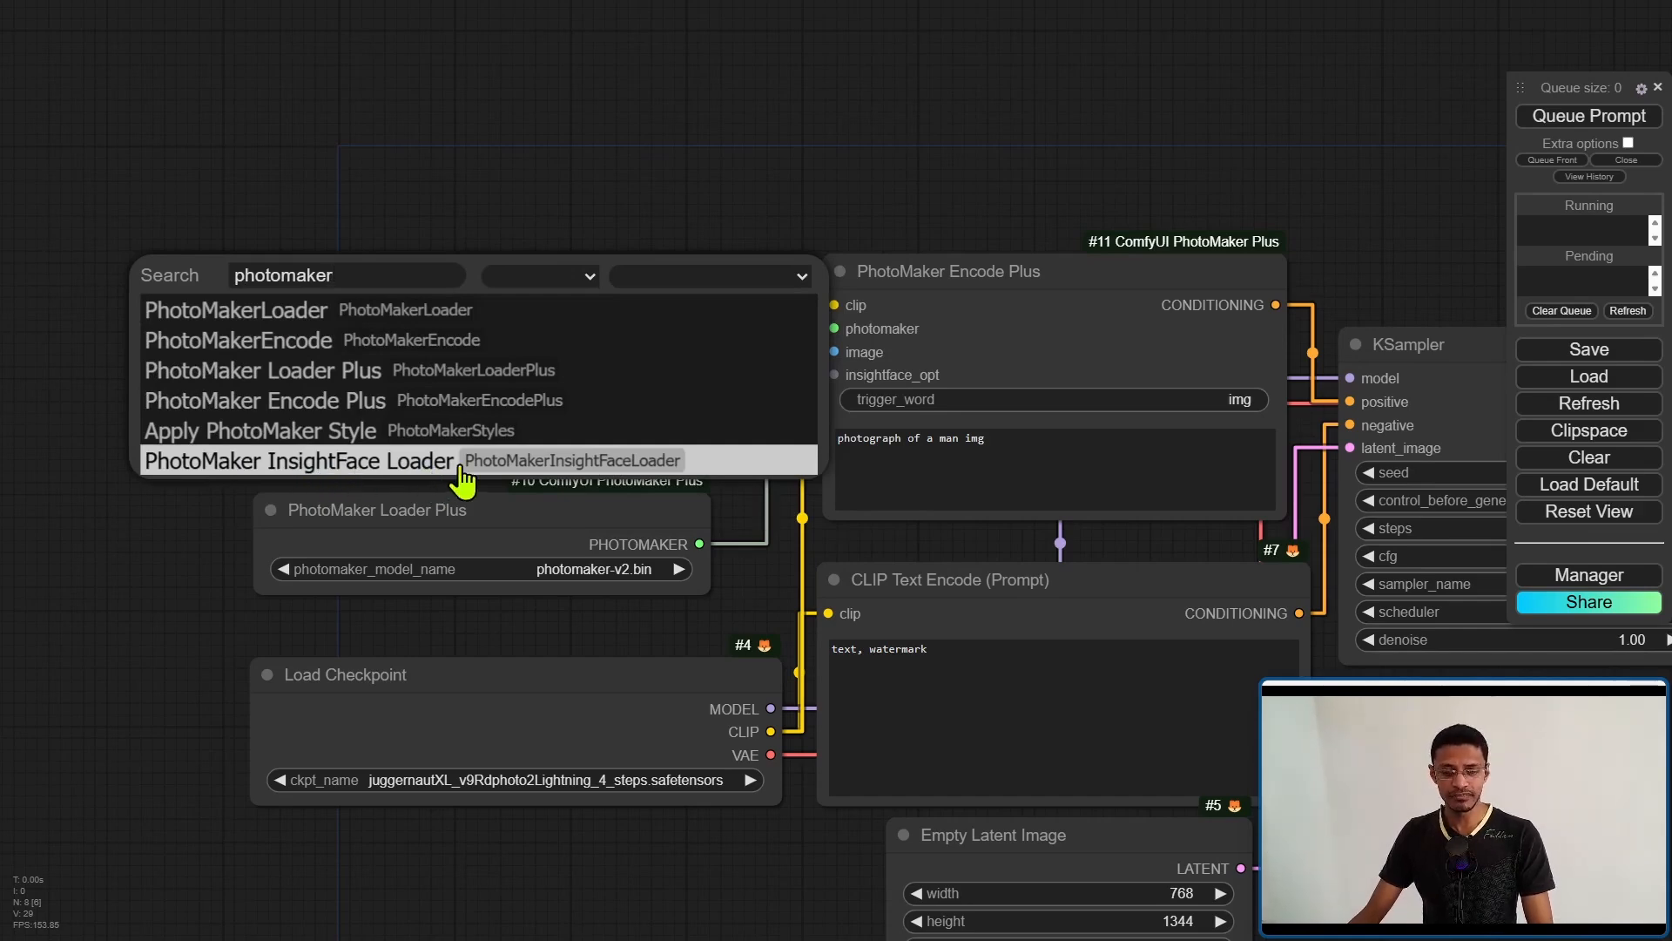
left_click(431, 466)
left_click_drag(511, 278, 484, 357)
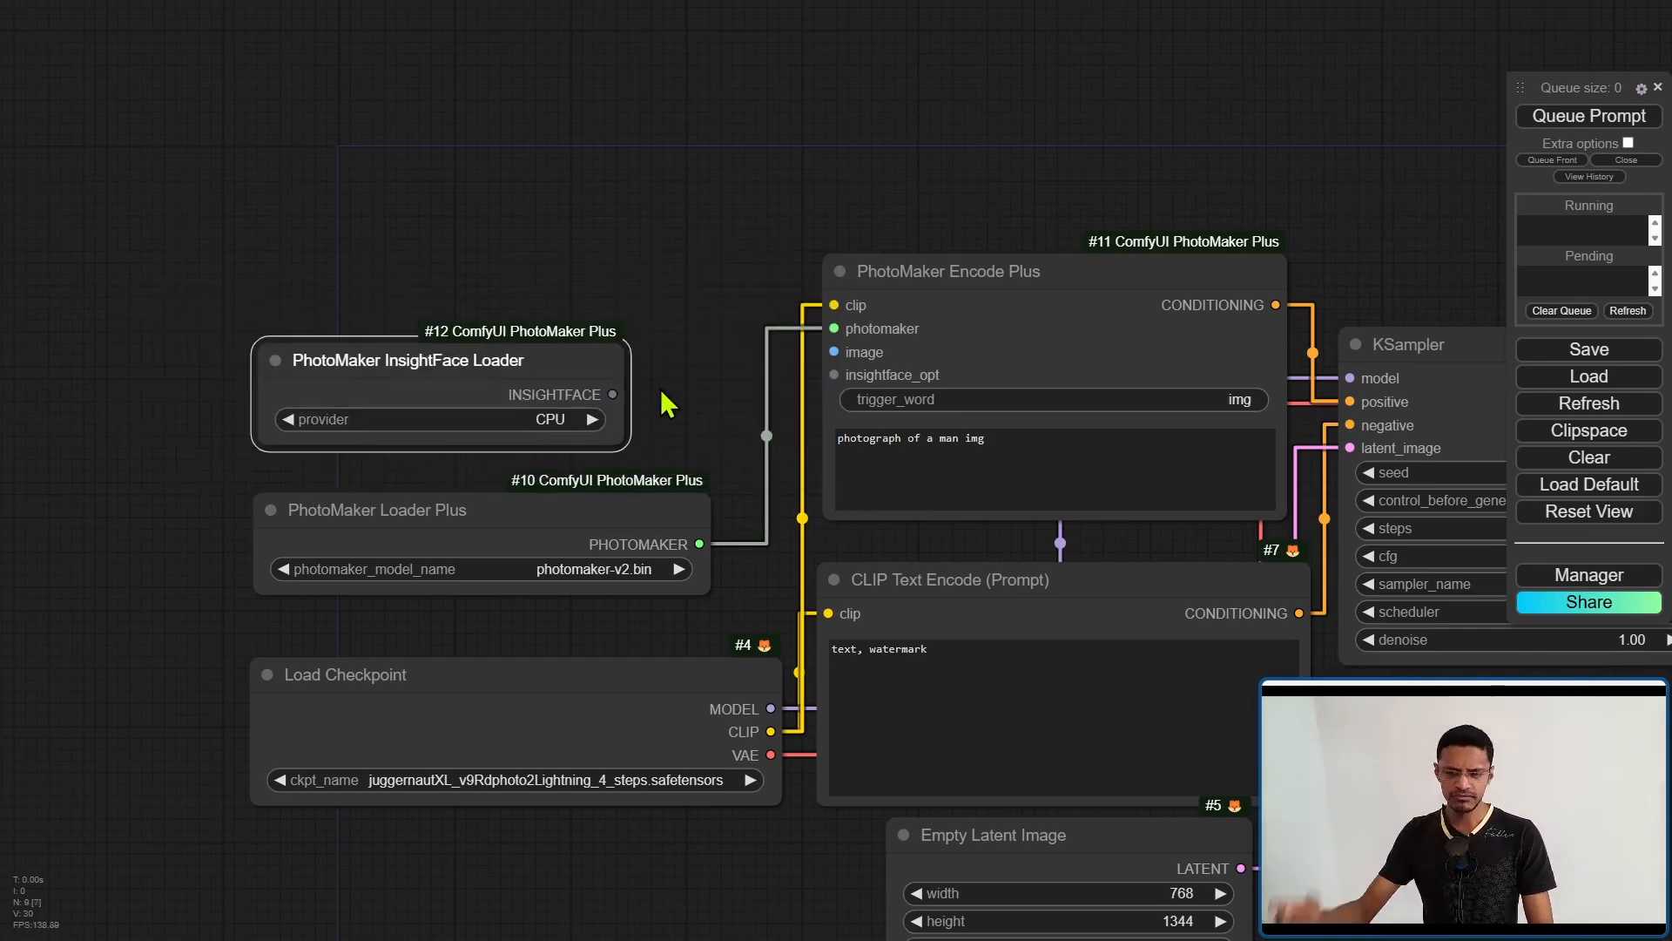
left_click_drag(612, 394, 834, 375)
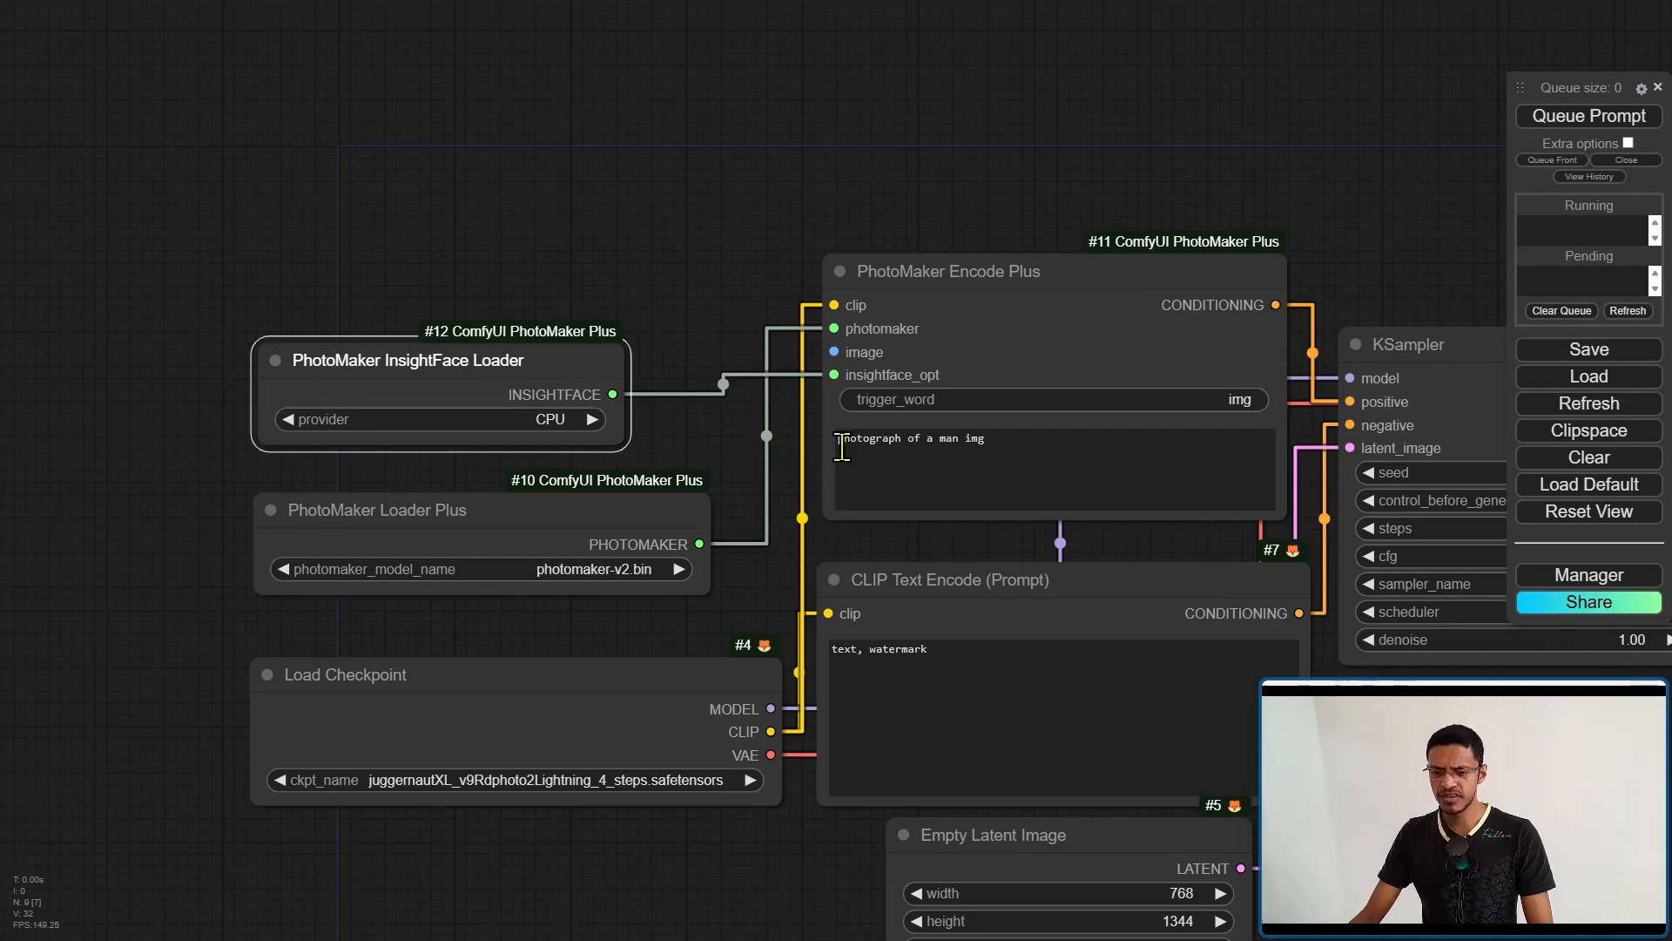
- Free space above and start a link from the encode node's image input
left_click_drag(796, 490, 896, 658)
left_click_drag(933, 521, 471, 110)
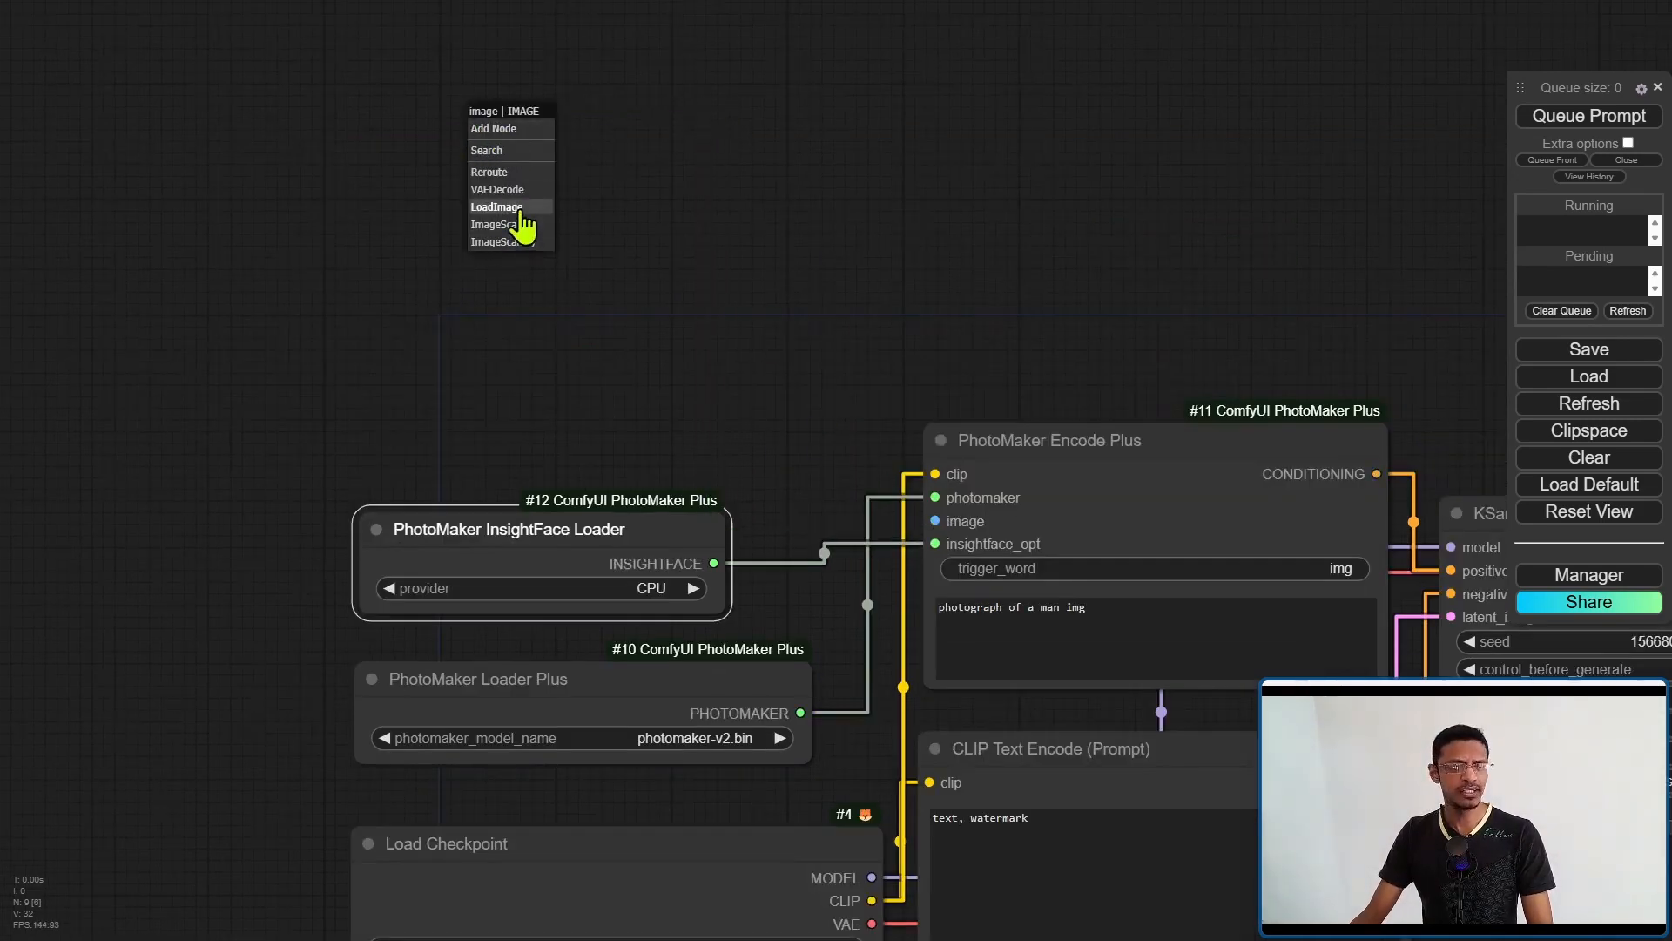
- Add a Load Image node on the image input with the woman's reference portrait
left_click(496, 208)
left_click_drag(650, 114, 550, 78)
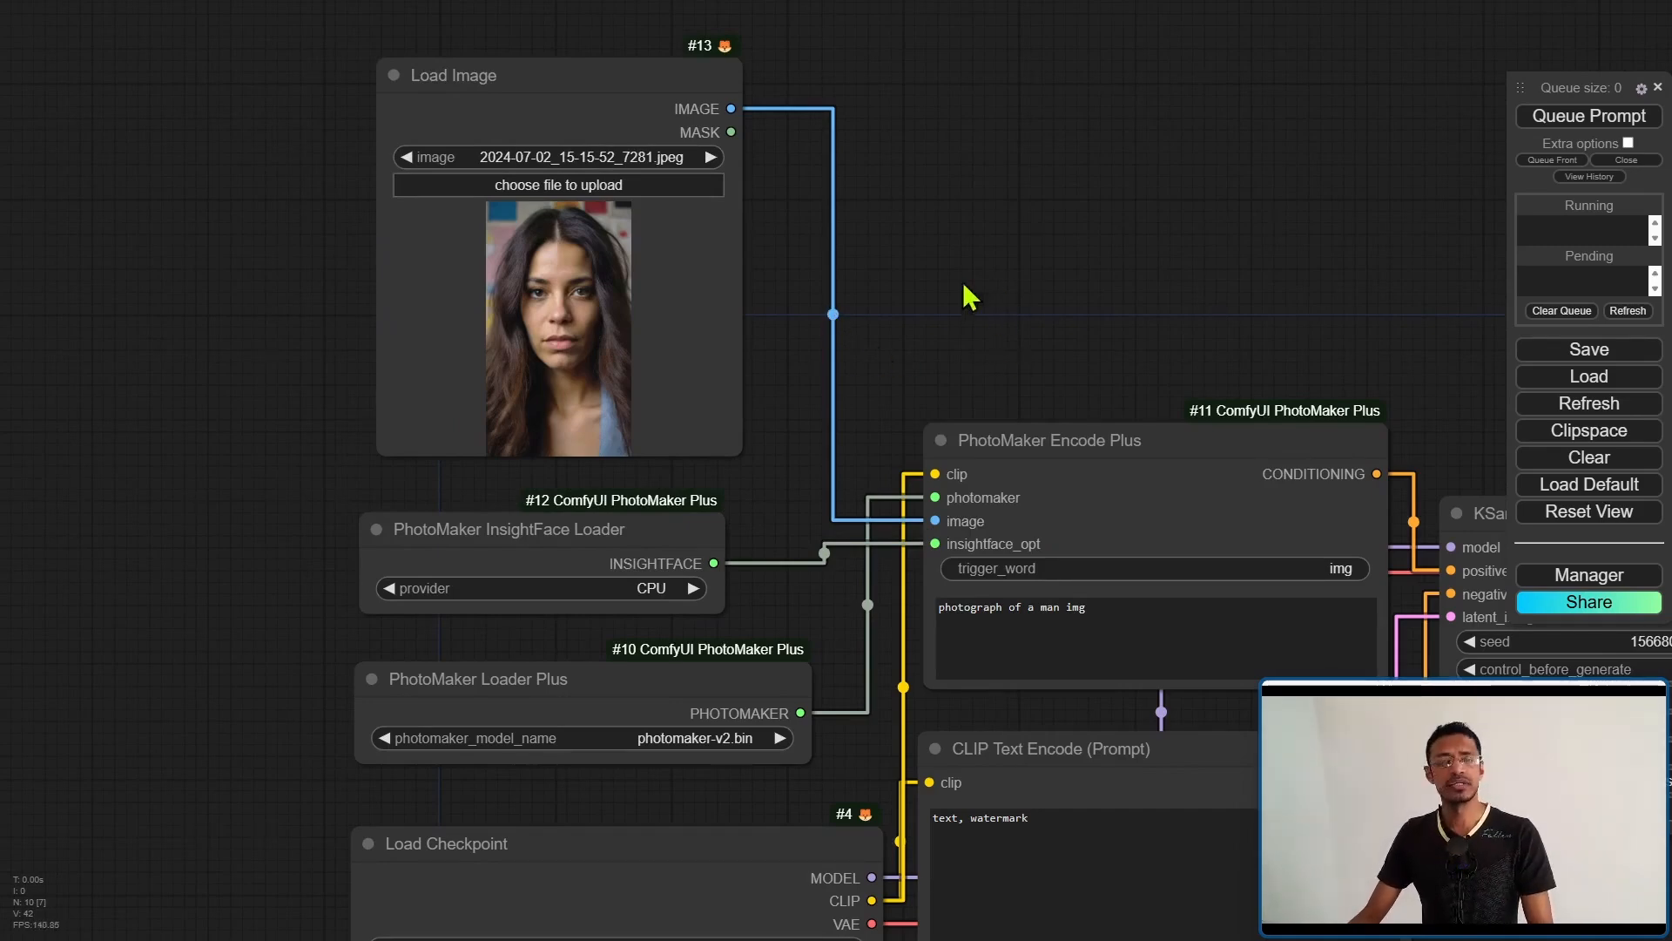
left_click_drag(934, 266, 1061, 322)
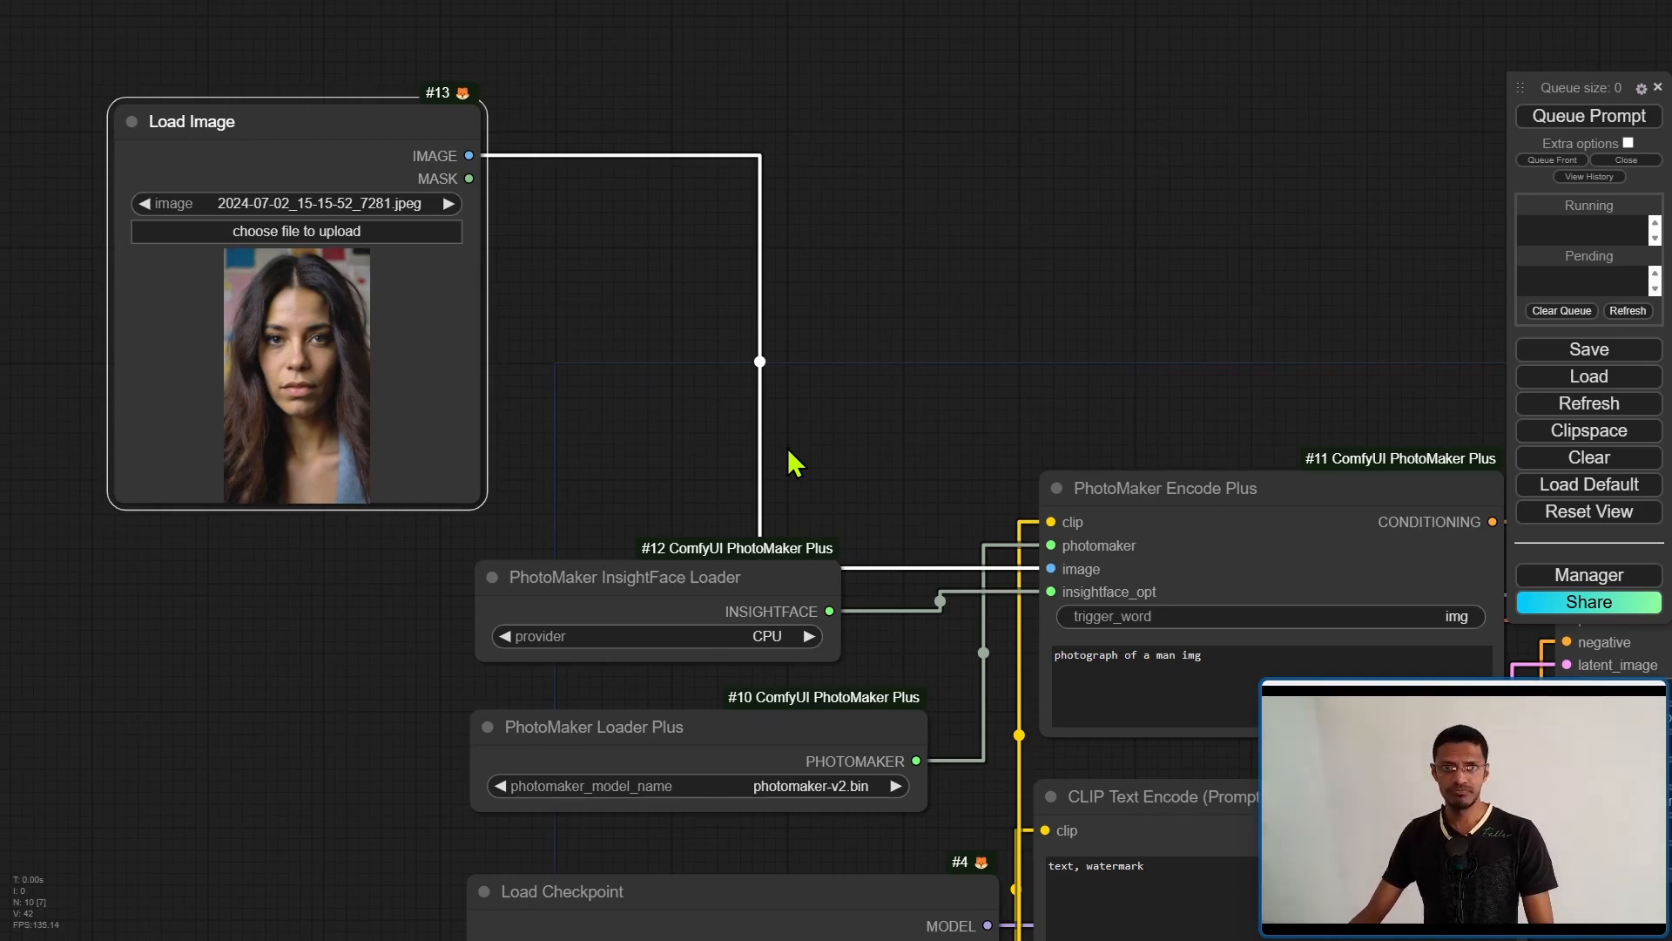
- Route the photo through an ImageCrop with a Preview Image and run the graph to preview the cropped face
left_click_drag(470, 156, 752, 147)
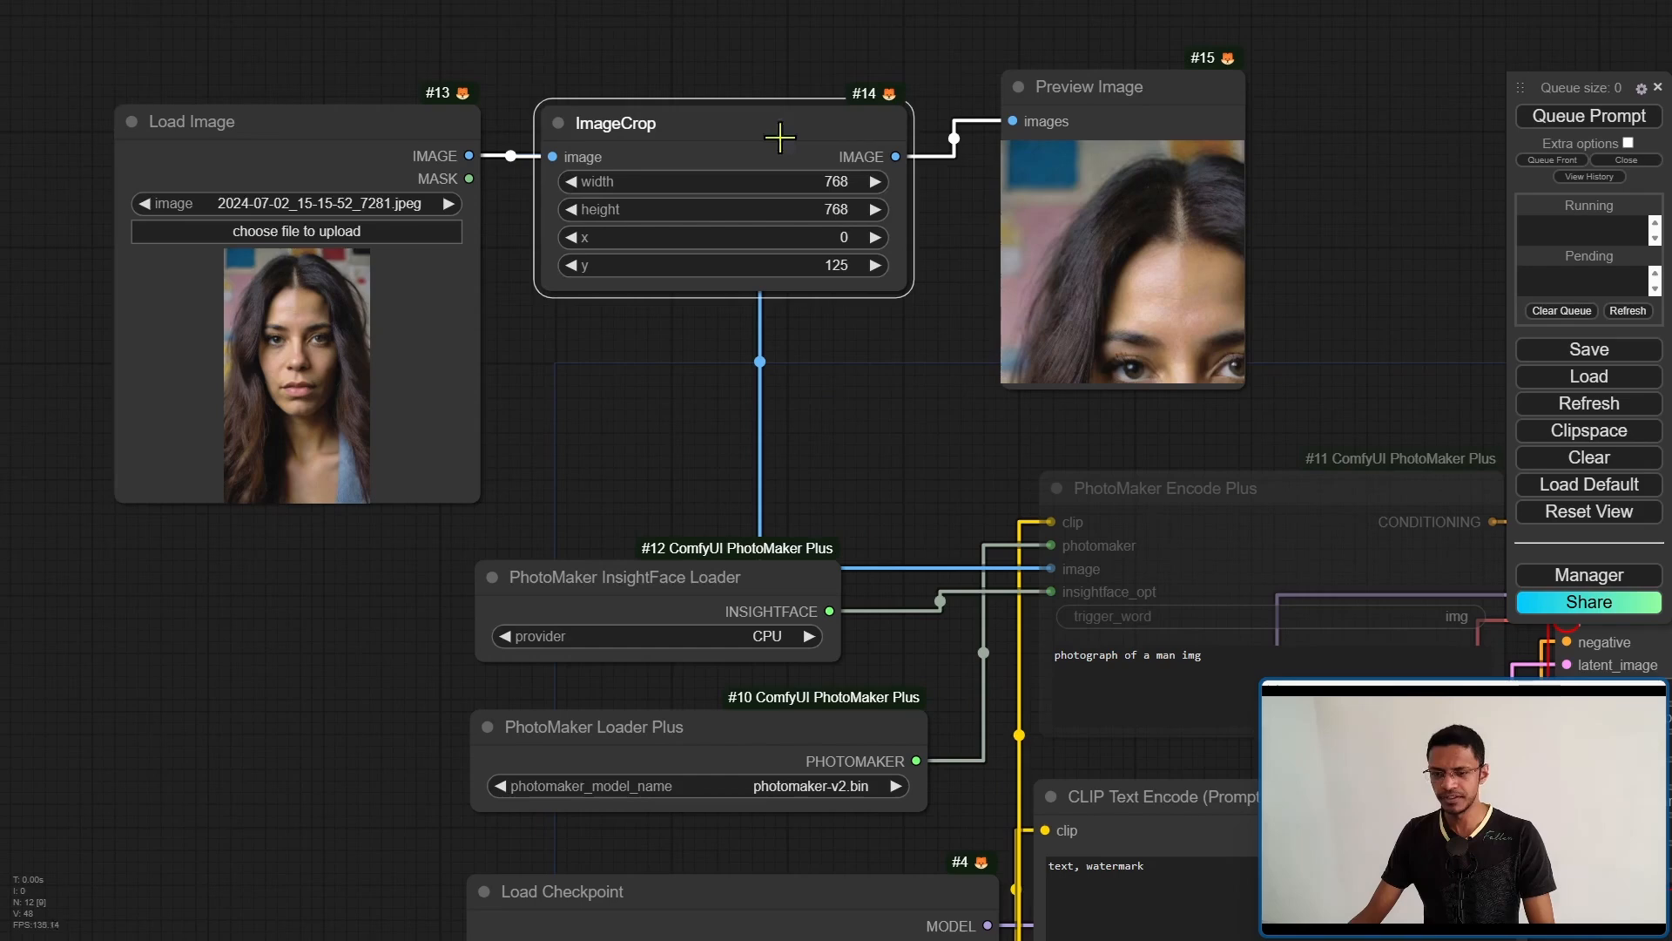
left_click(1557, 120)
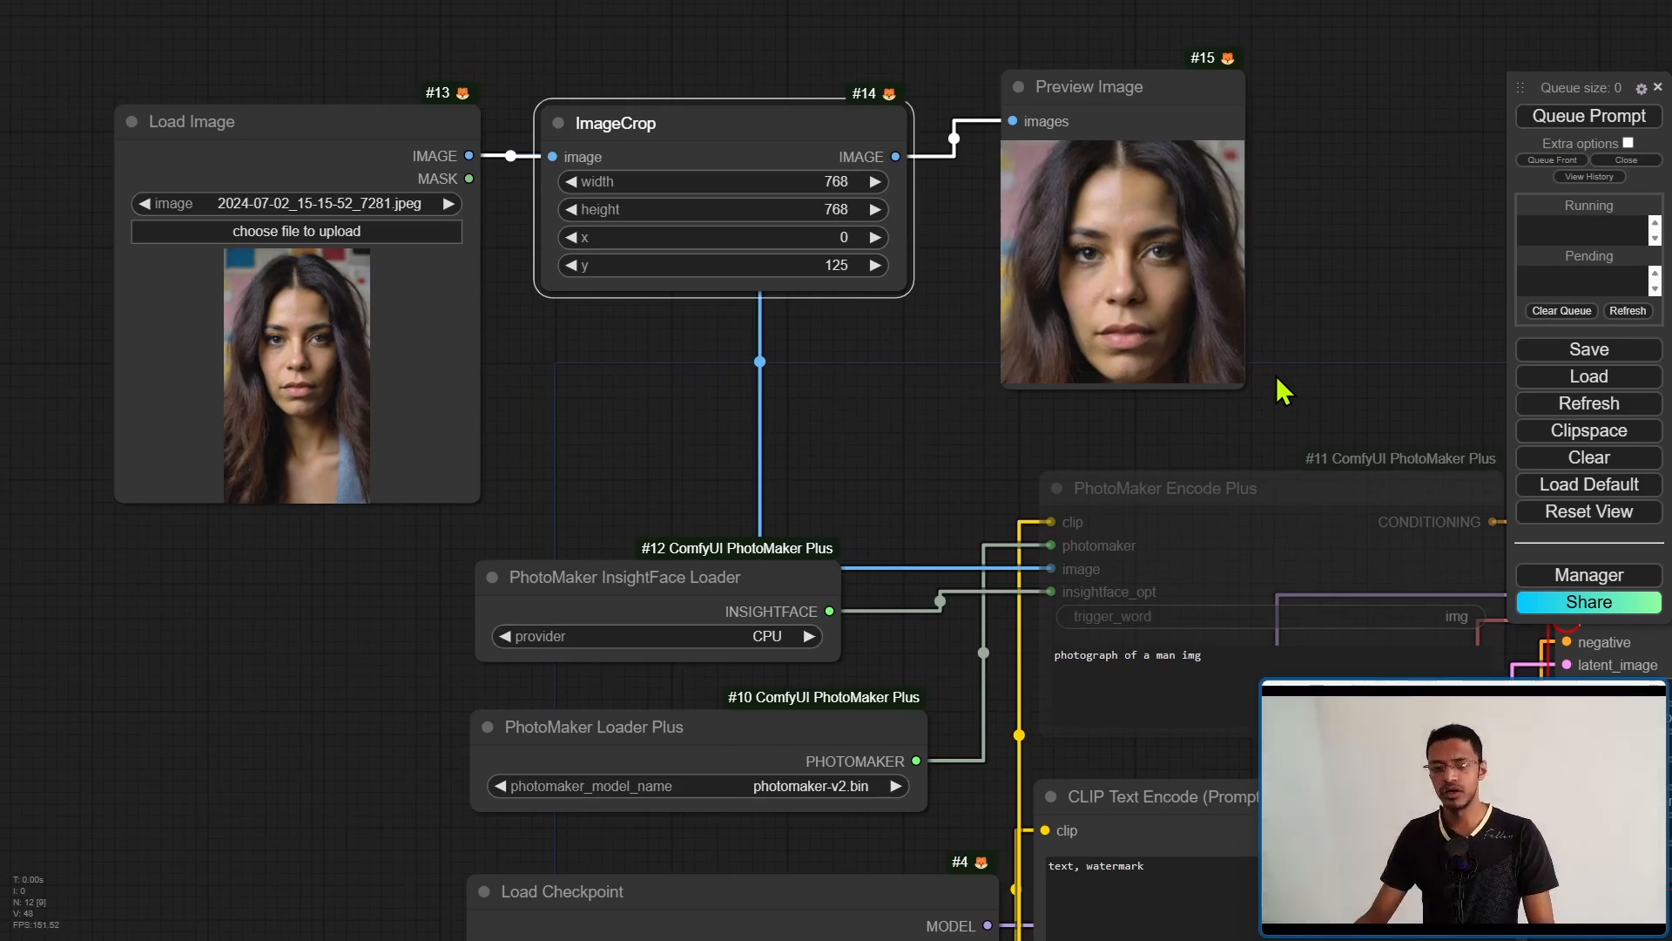
- Re-enable the bypassed PhotoMaker Encode Plus node with Ctrl+B
left_click_drag(915, 422, 745, 375)
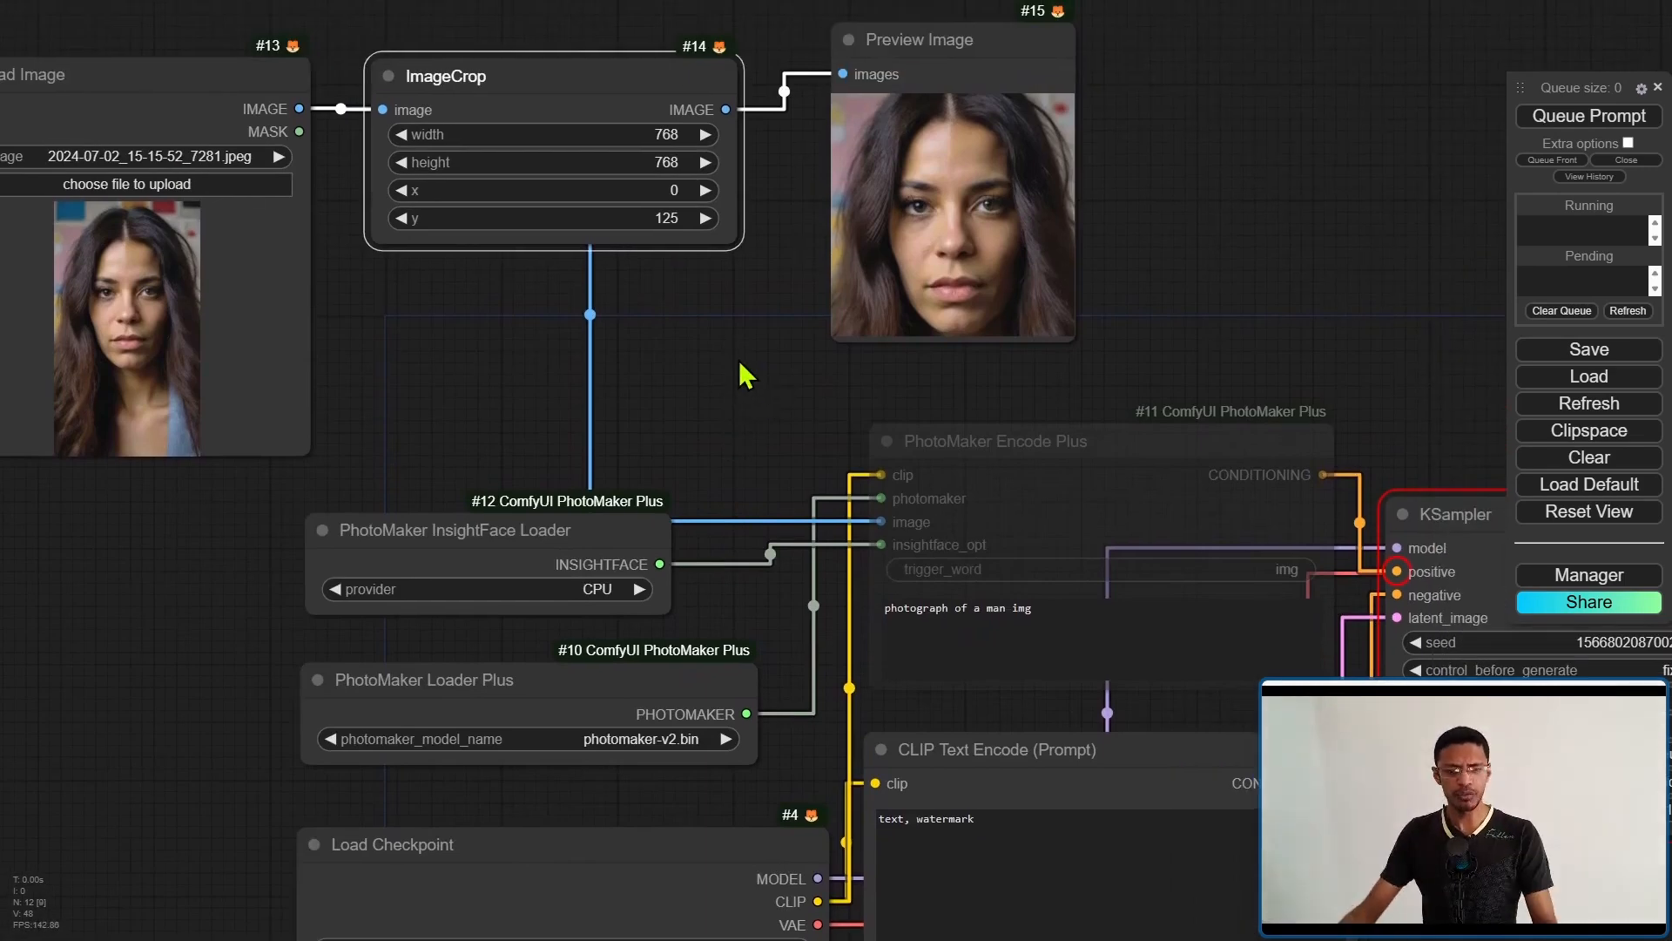
left_click(1006, 448)
key("ctrl+b")
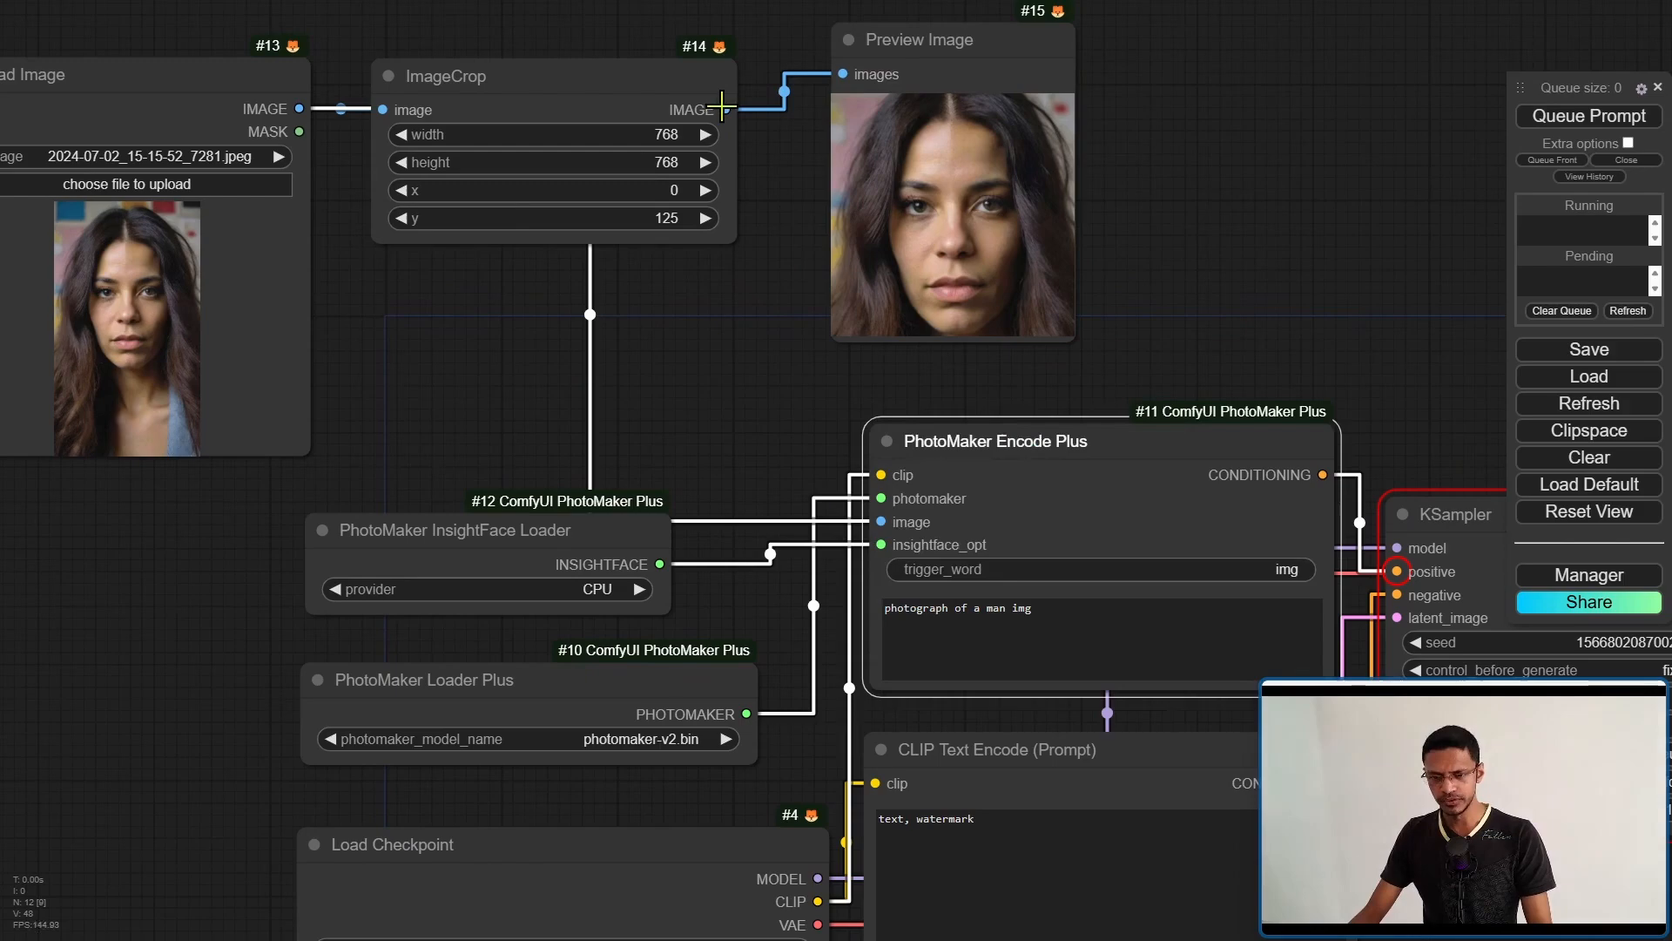
mouse_move(1254, 471)
left_mouse_down()
mouse_move(604, 183)
mouse_move(604, 201)
left_mouse_up()
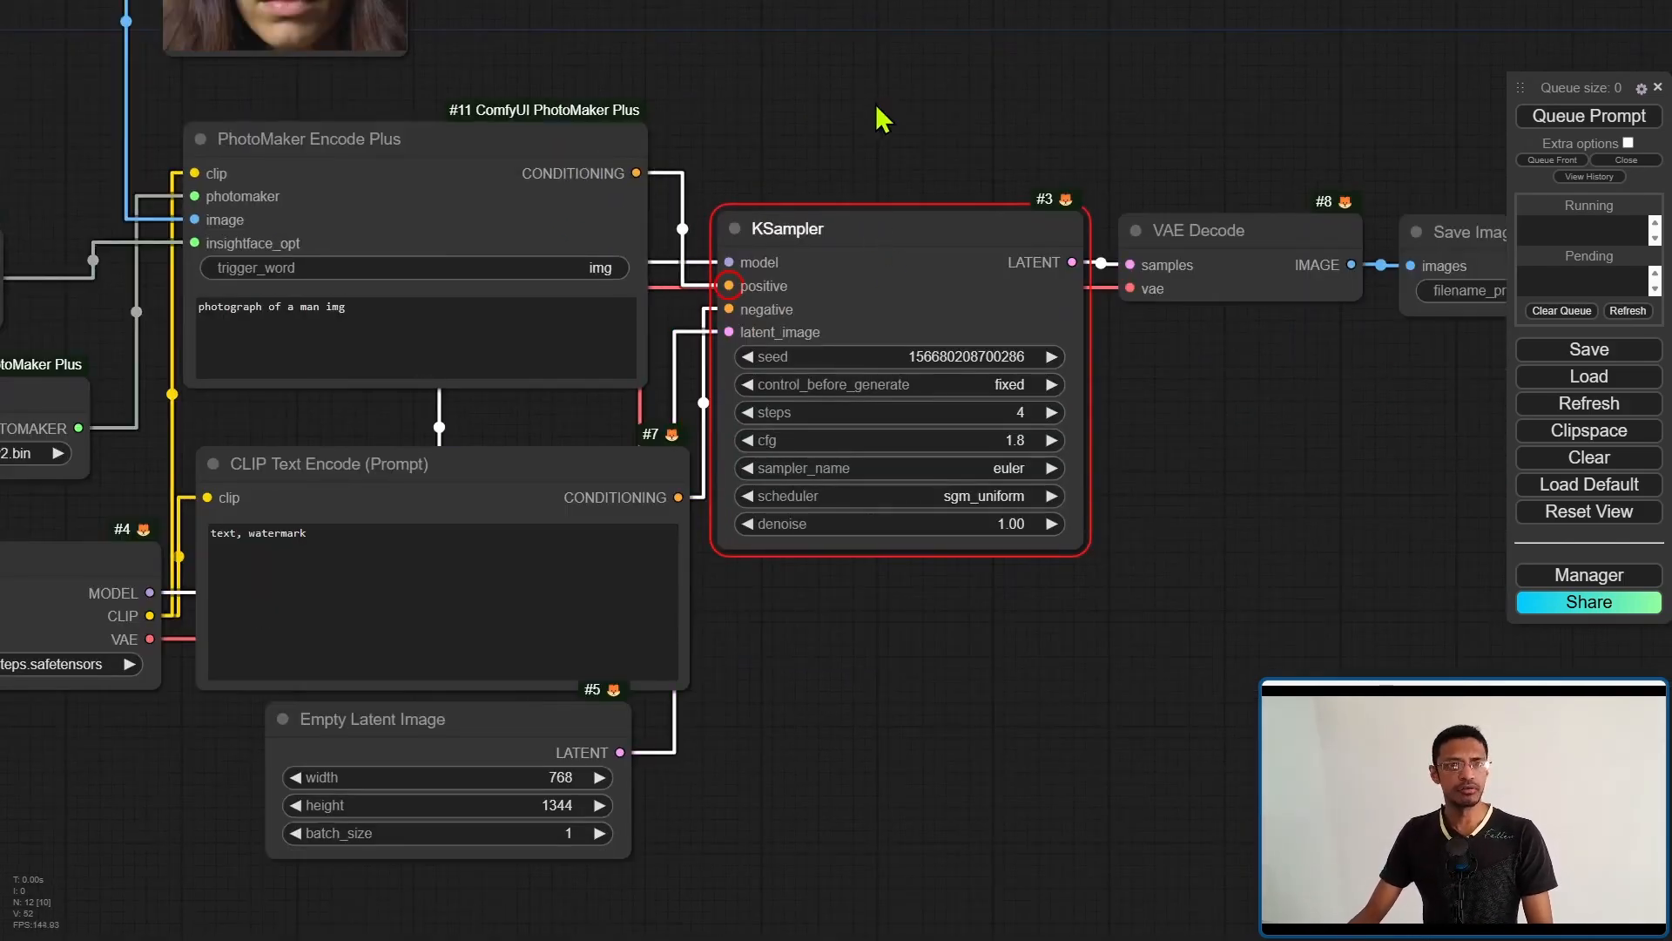
scroll(875, 238, "down", 3)
- Show the history of past queued runs while panning toward the Face group and Save Image
left_click_drag(1082, 809, 1085, 822)
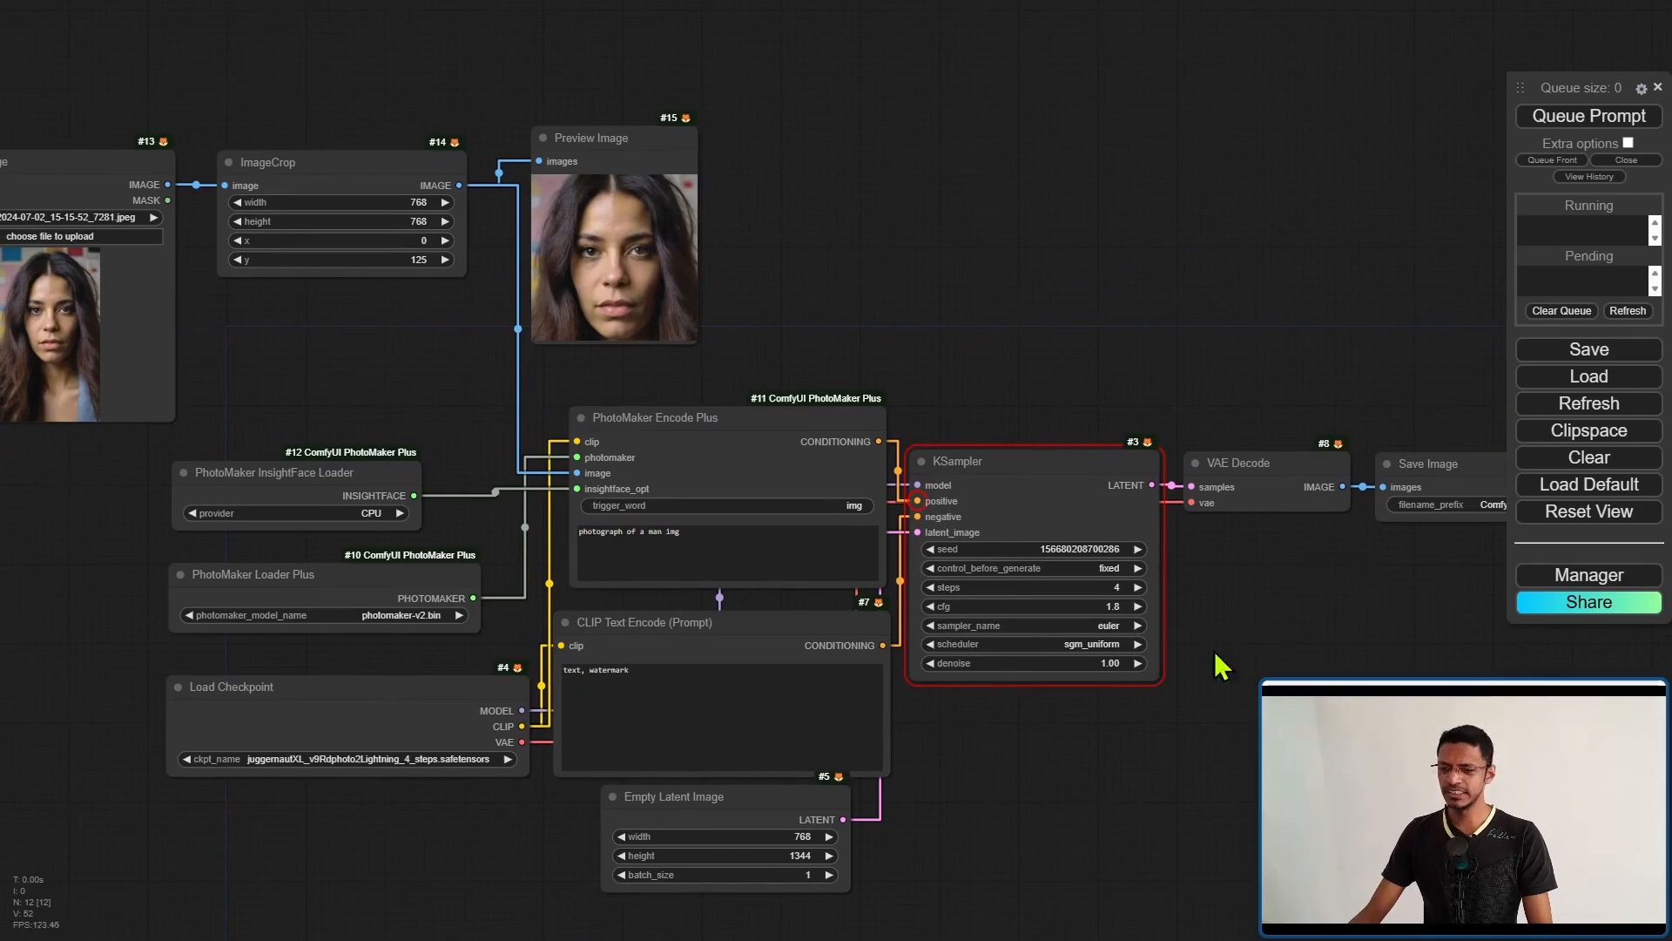
left_click(1591, 177)
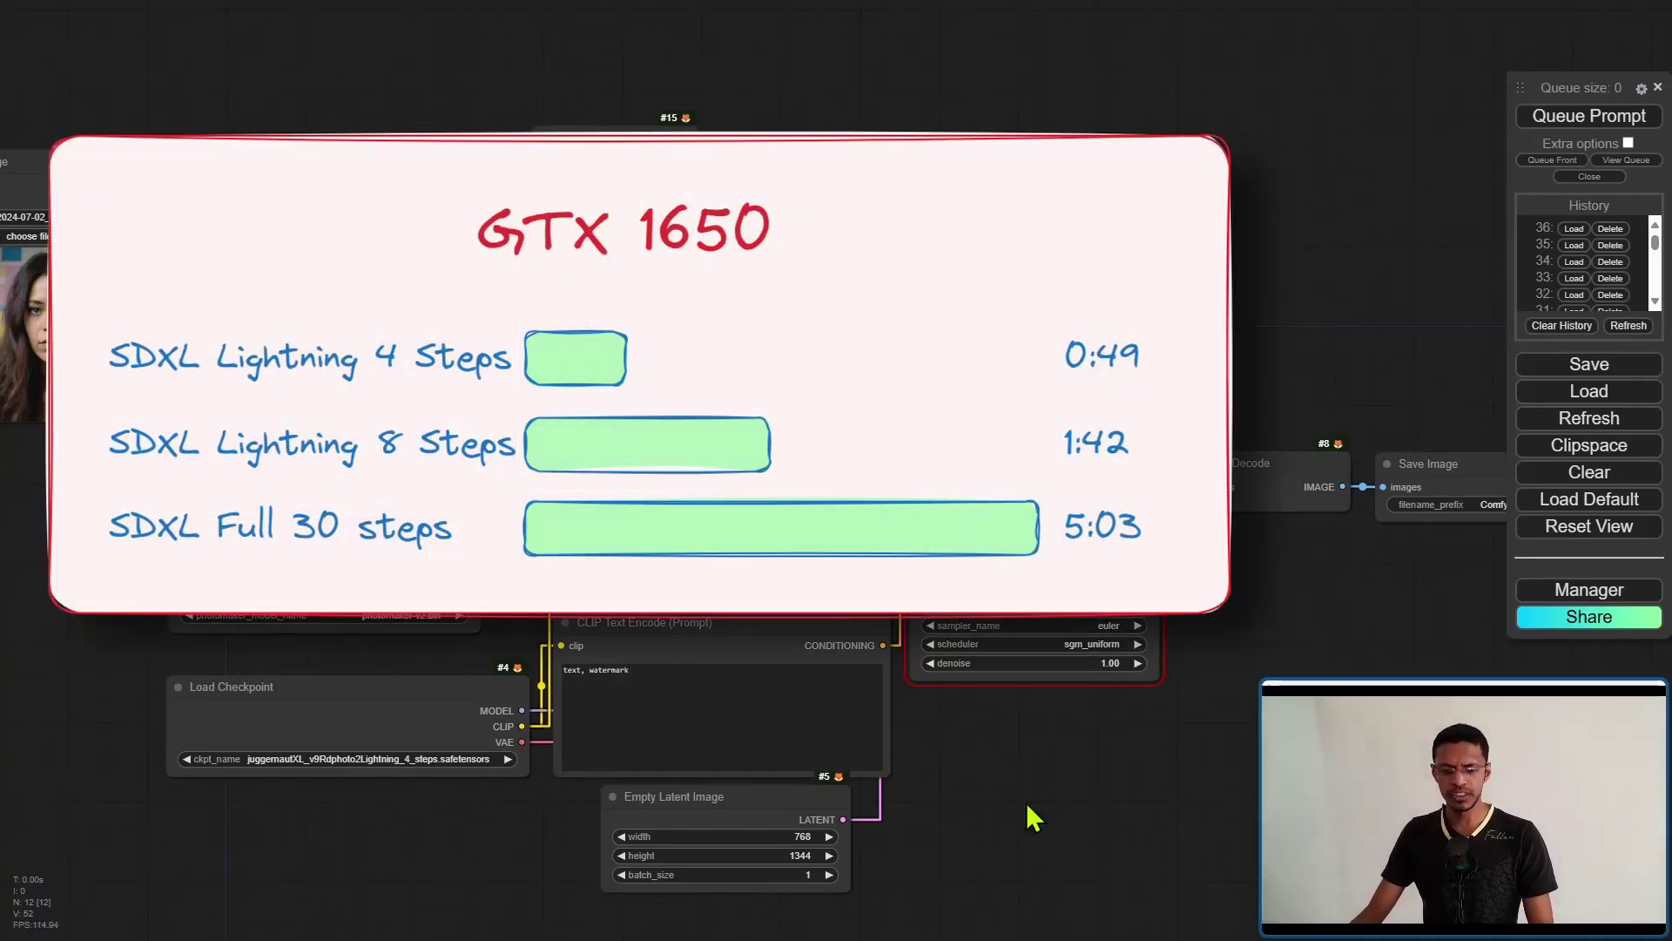
scroll(1026, 803, "up", 2)
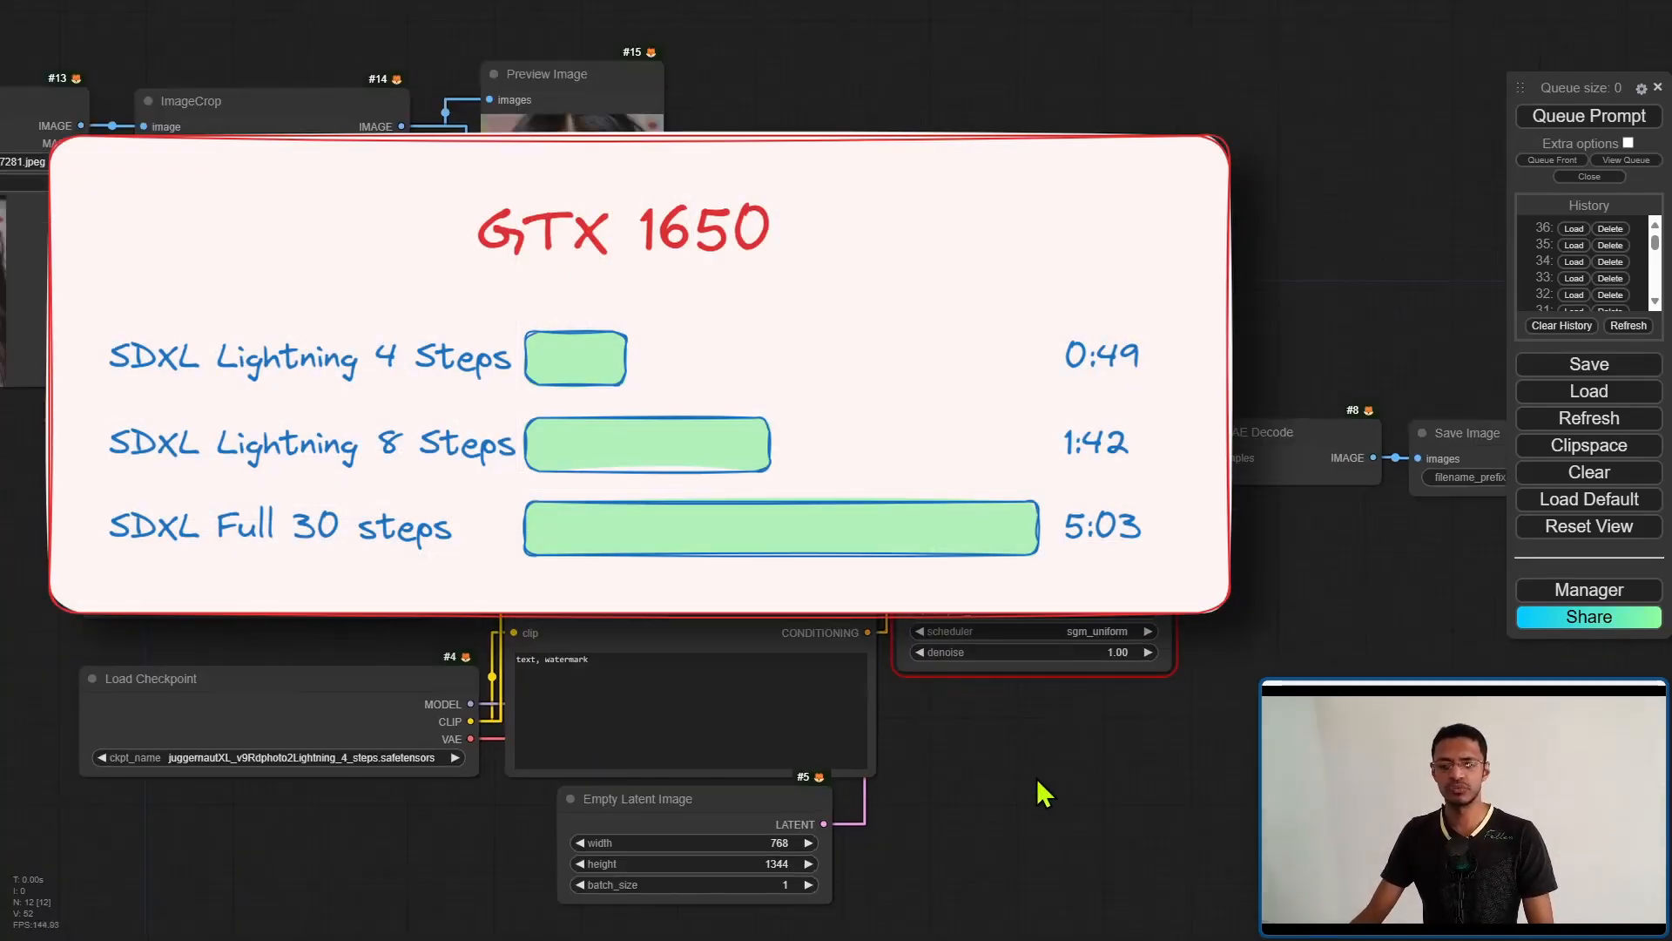
scroll(1019, 783, "up", 2)
scroll(993, 797, "up", 3)
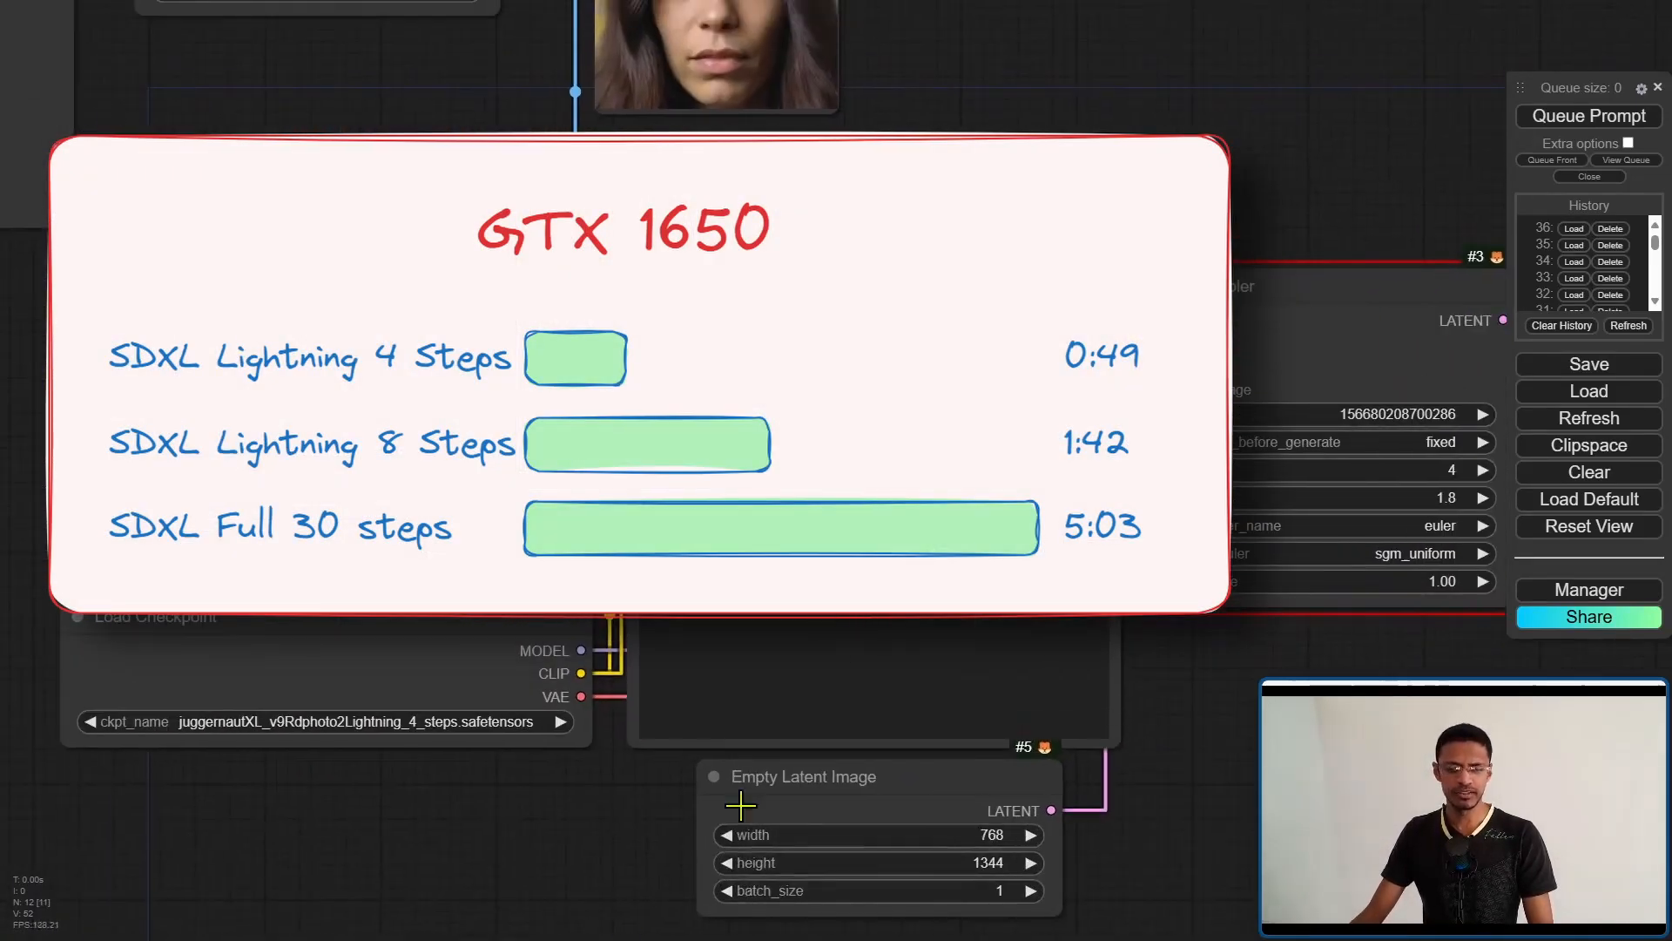
left_click_drag(392, 850, 745, 589)
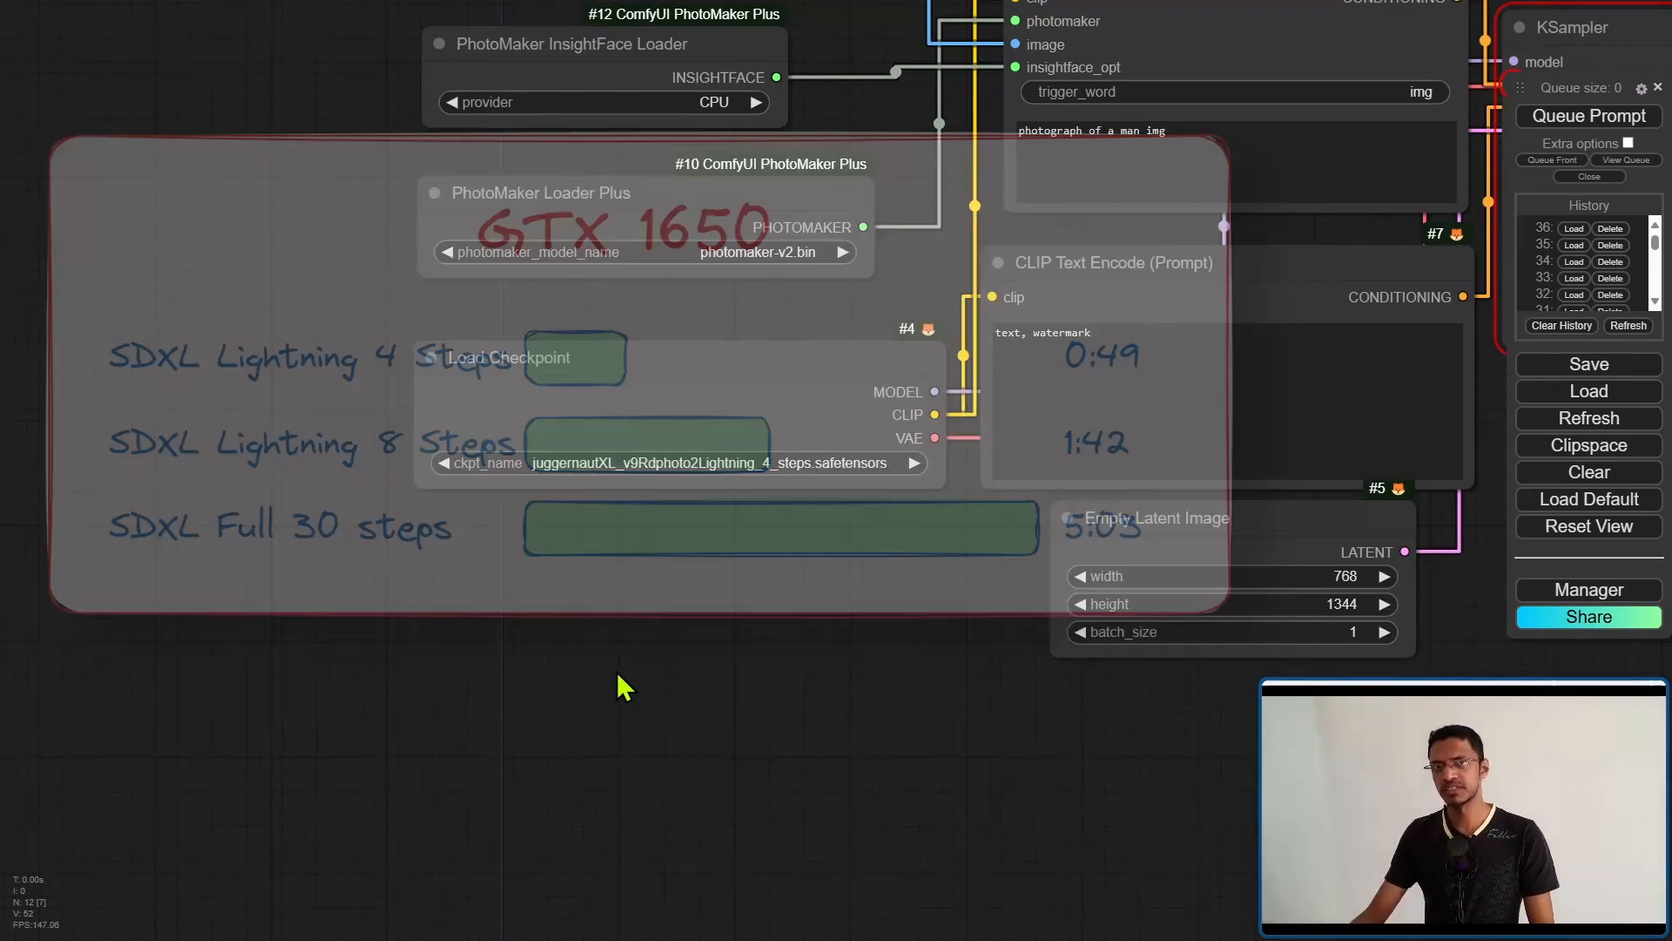
scroll(733, 693, "down", 5)
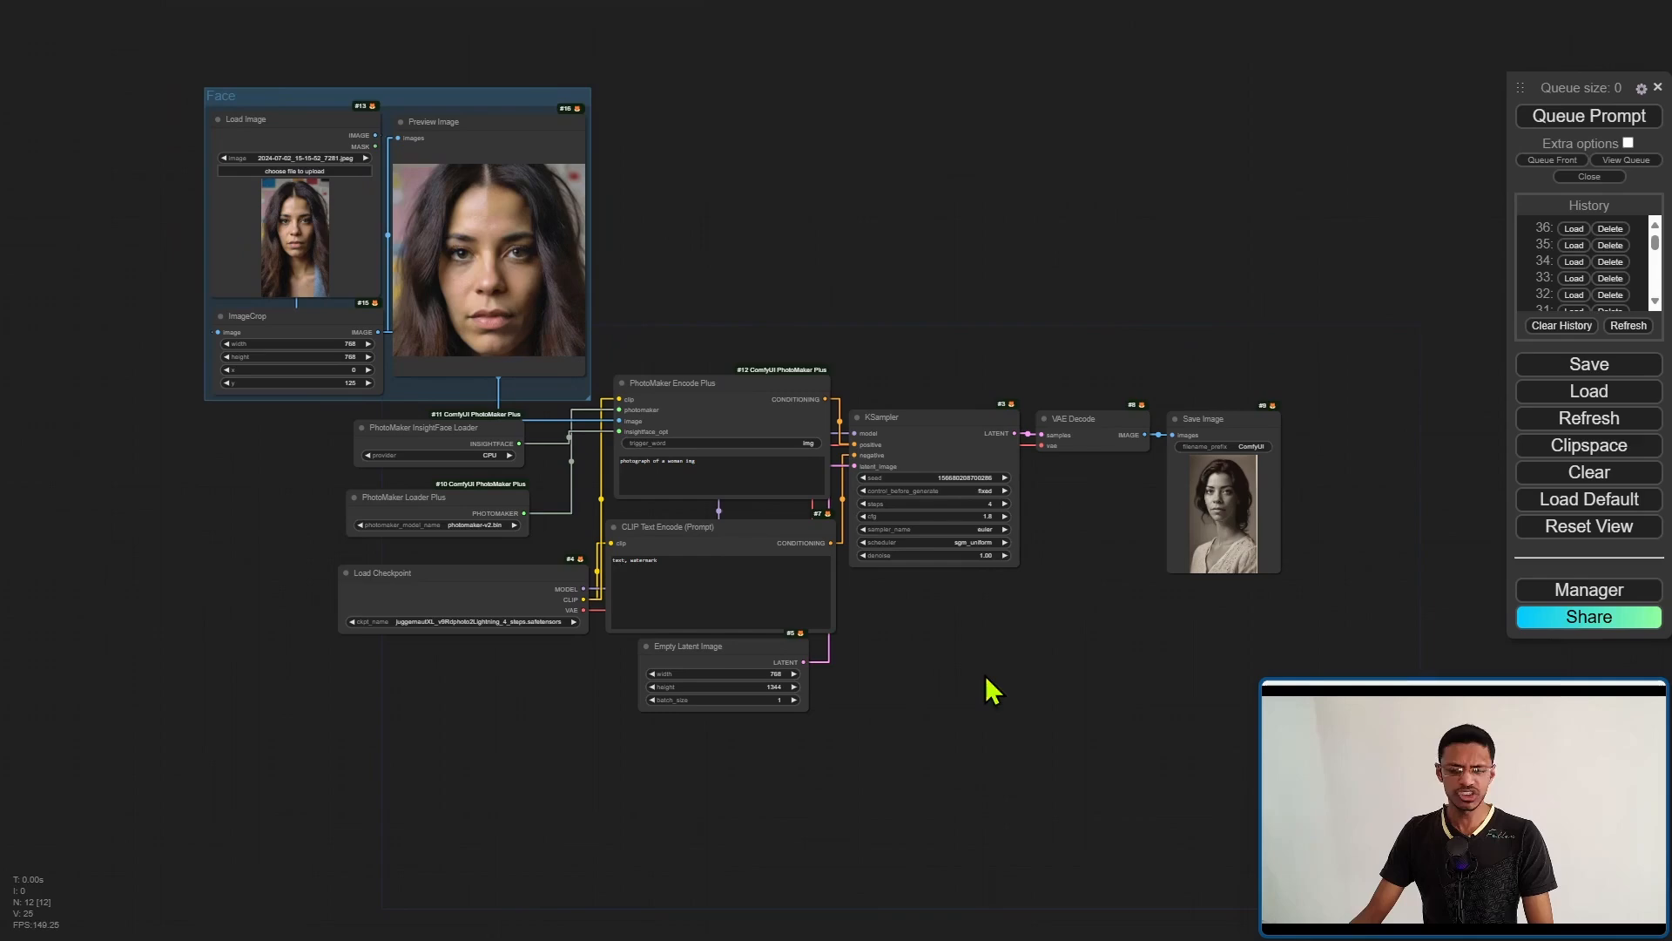
scroll(748, 340, "up", 3)
scroll(749, 339, "up", 3)
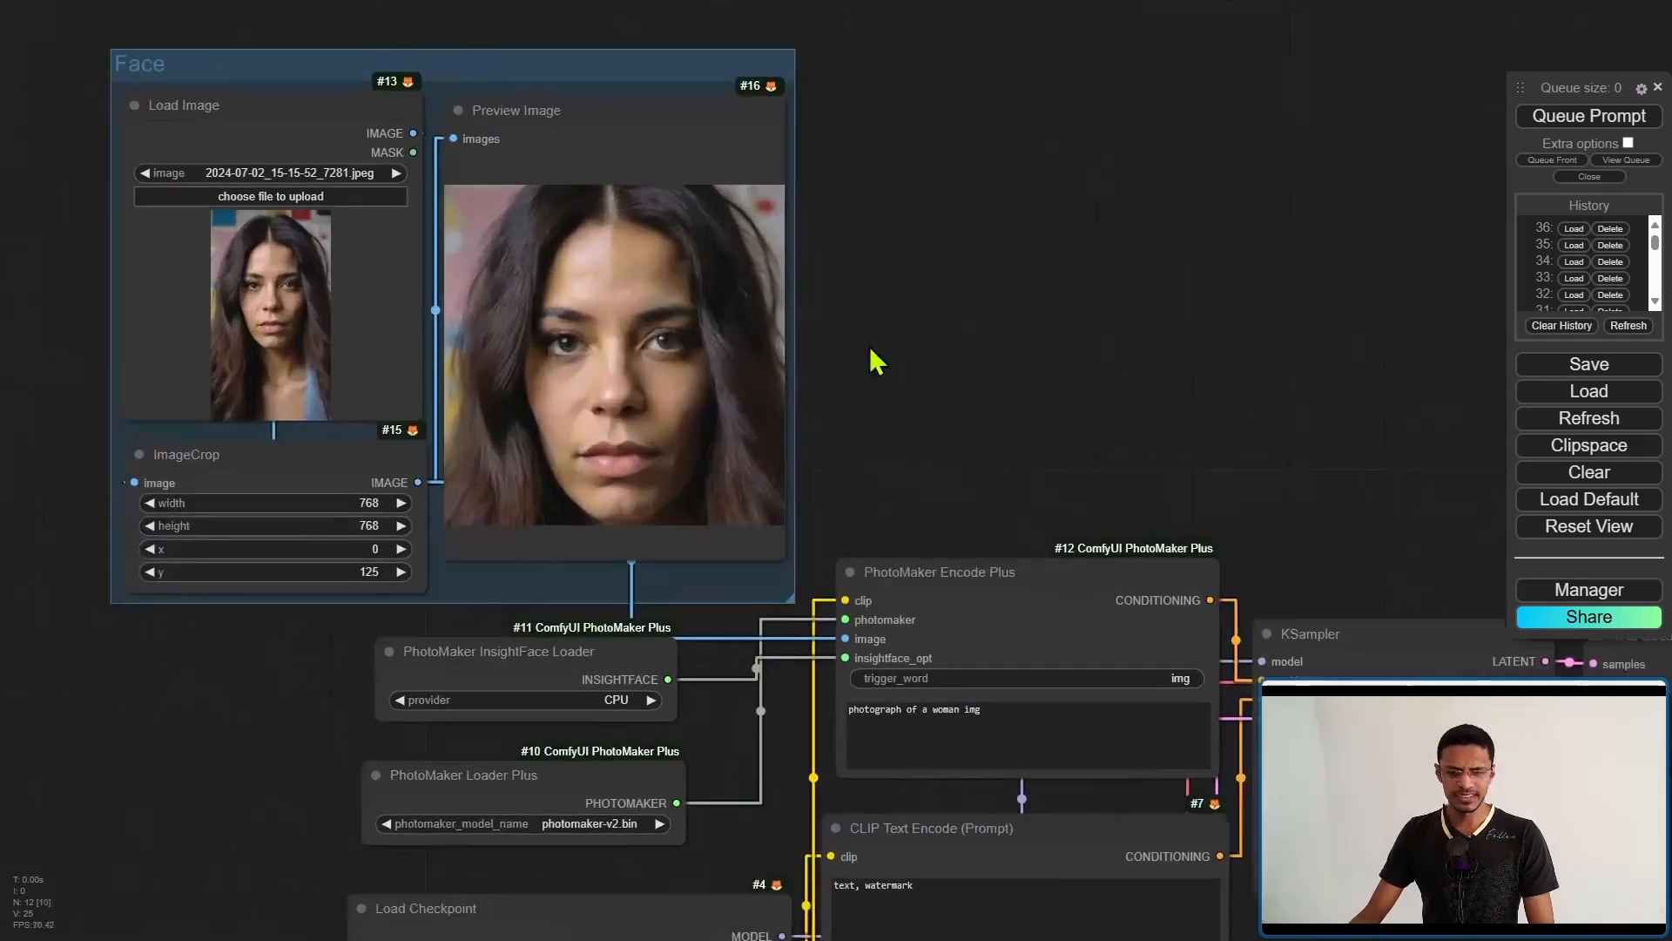
scroll(731, 352, "up", 2)
left_click_drag(292, 440, 409, 428)
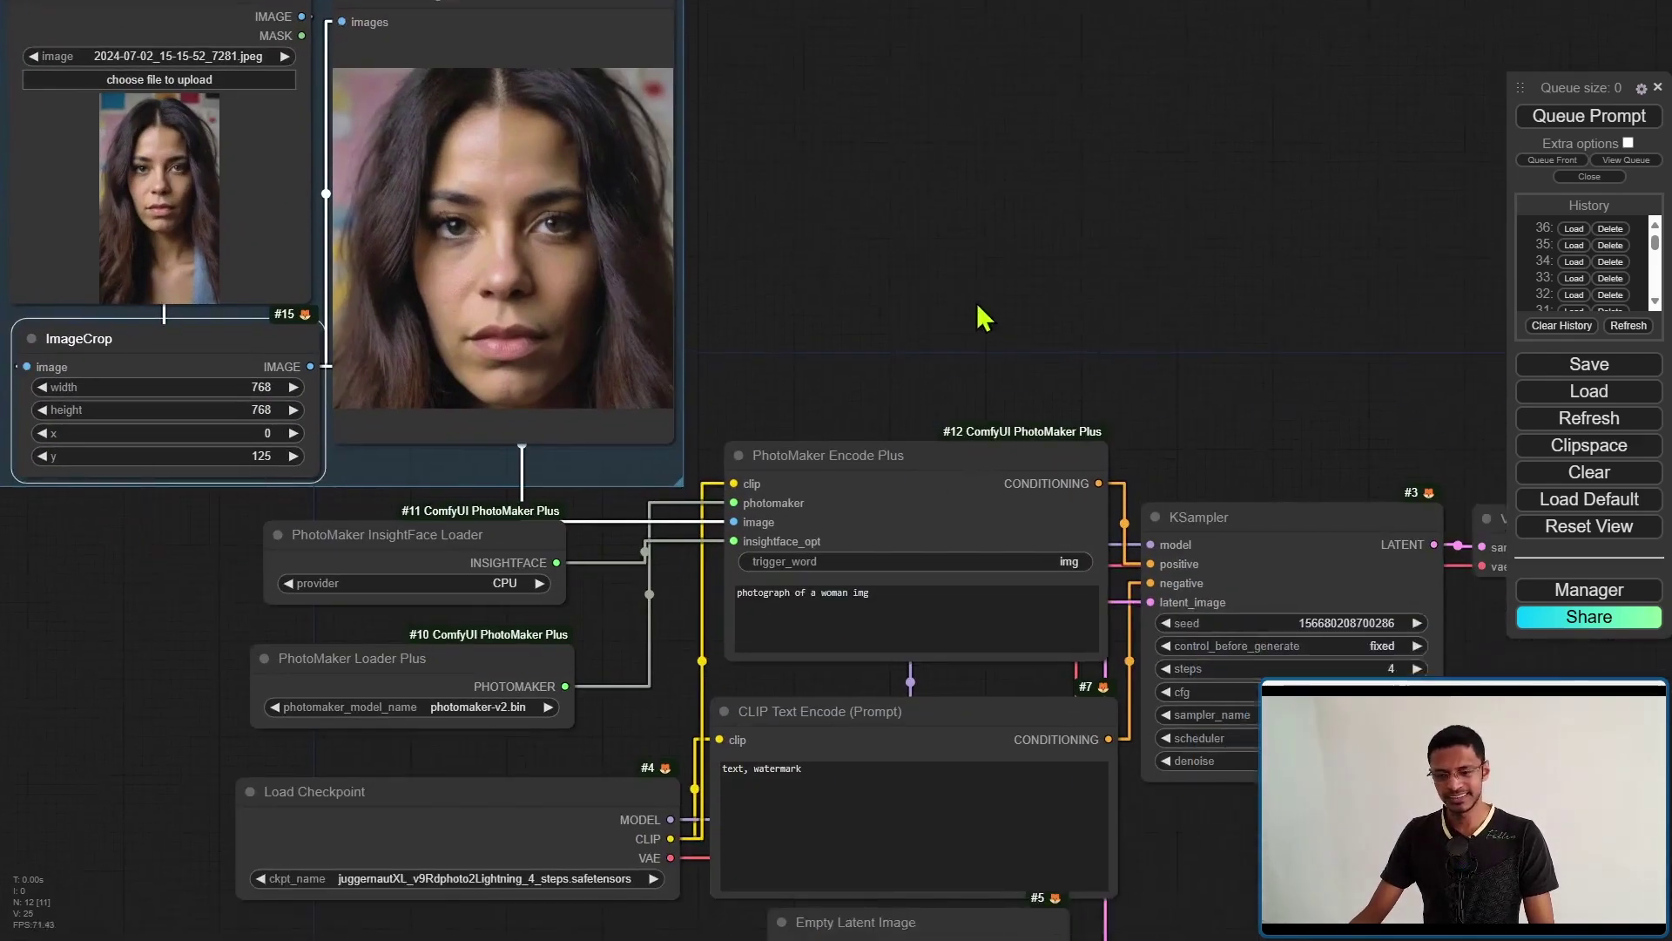
mouse_move(1134, 430)
left_mouse_down()
mouse_move(703, 820)
mouse_move(395, 569)
left_mouse_up()
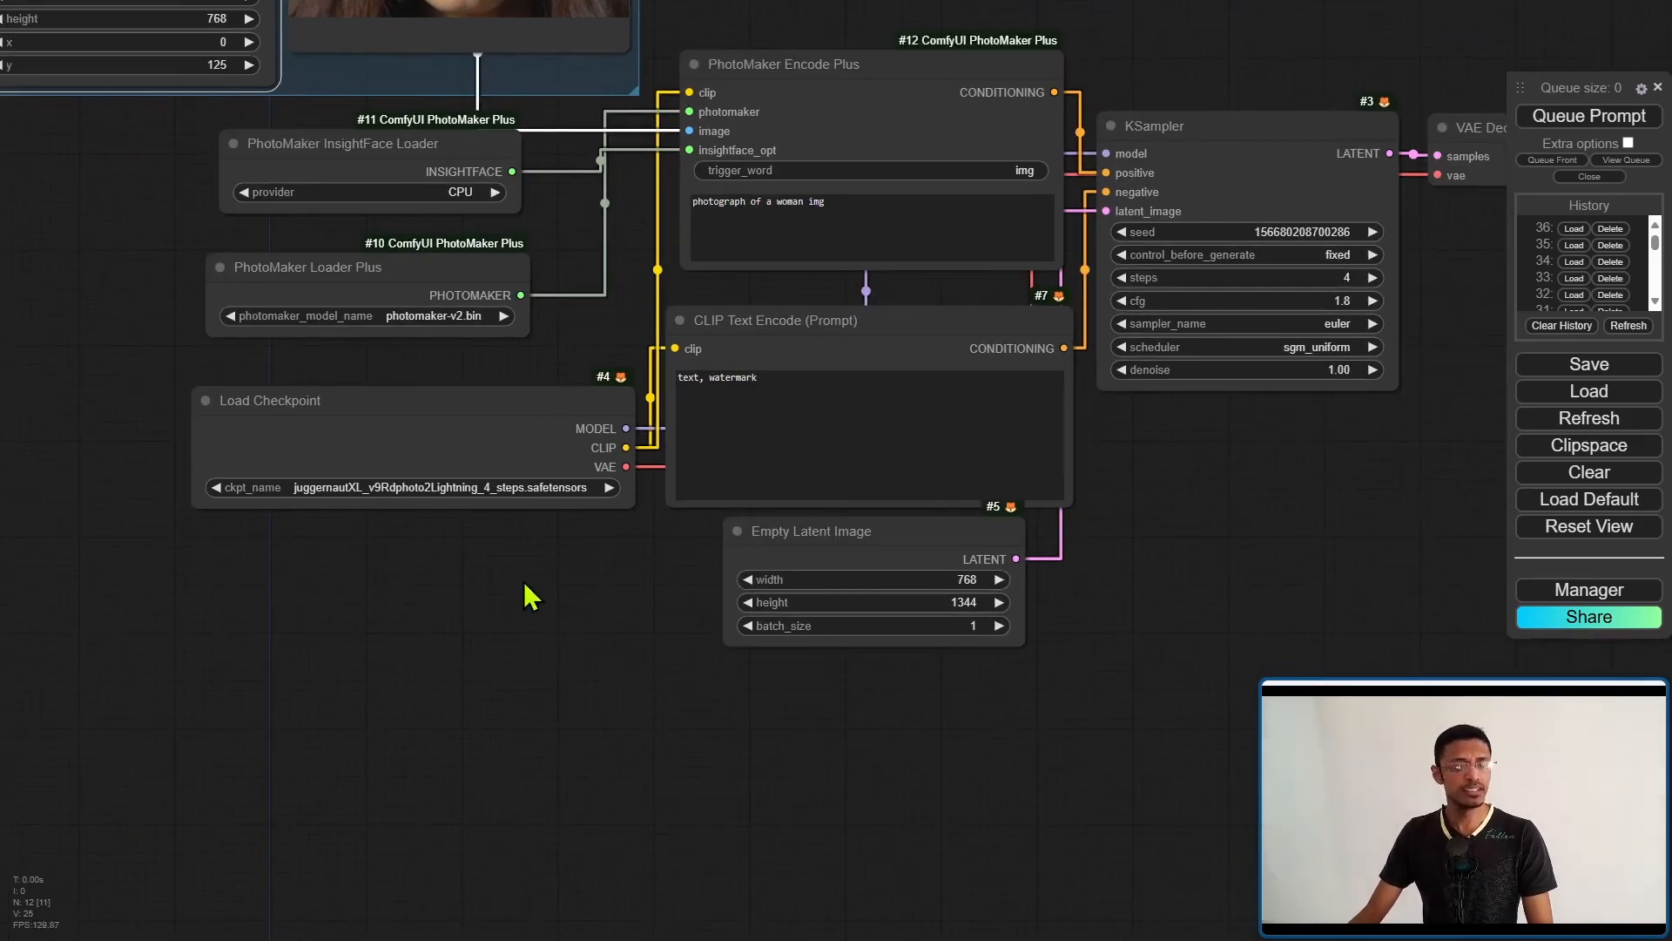
left_click_drag(1045, 689, 993, 691)
scroll(800, 497, "up", 5)
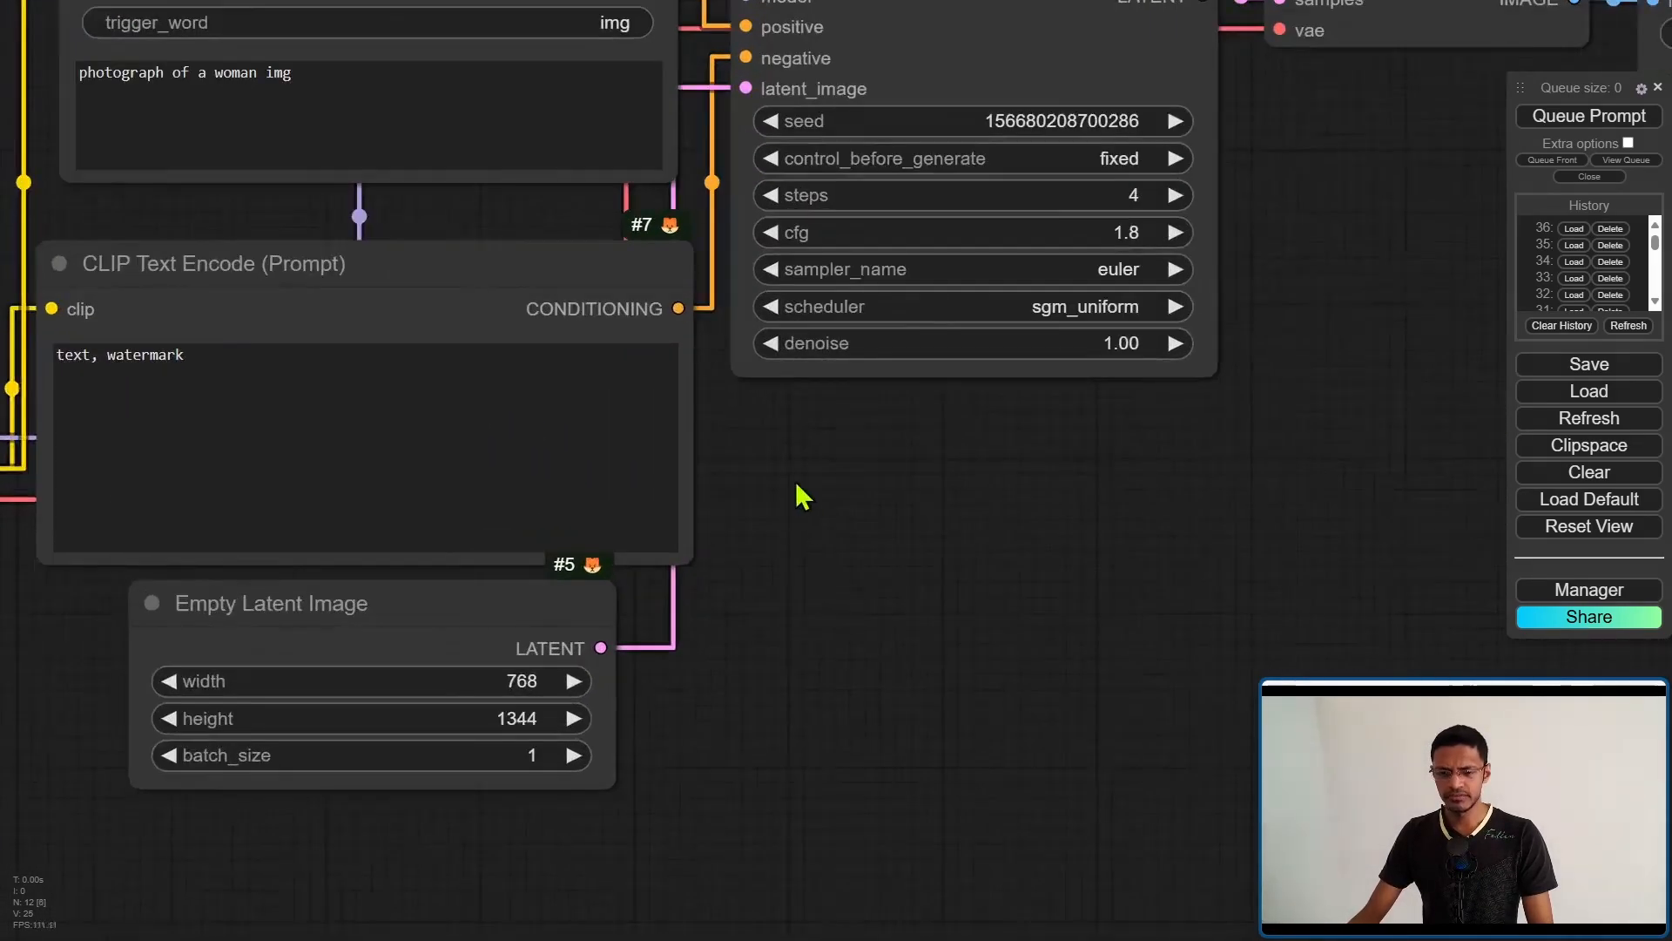
scroll(799, 497, "down", 3)
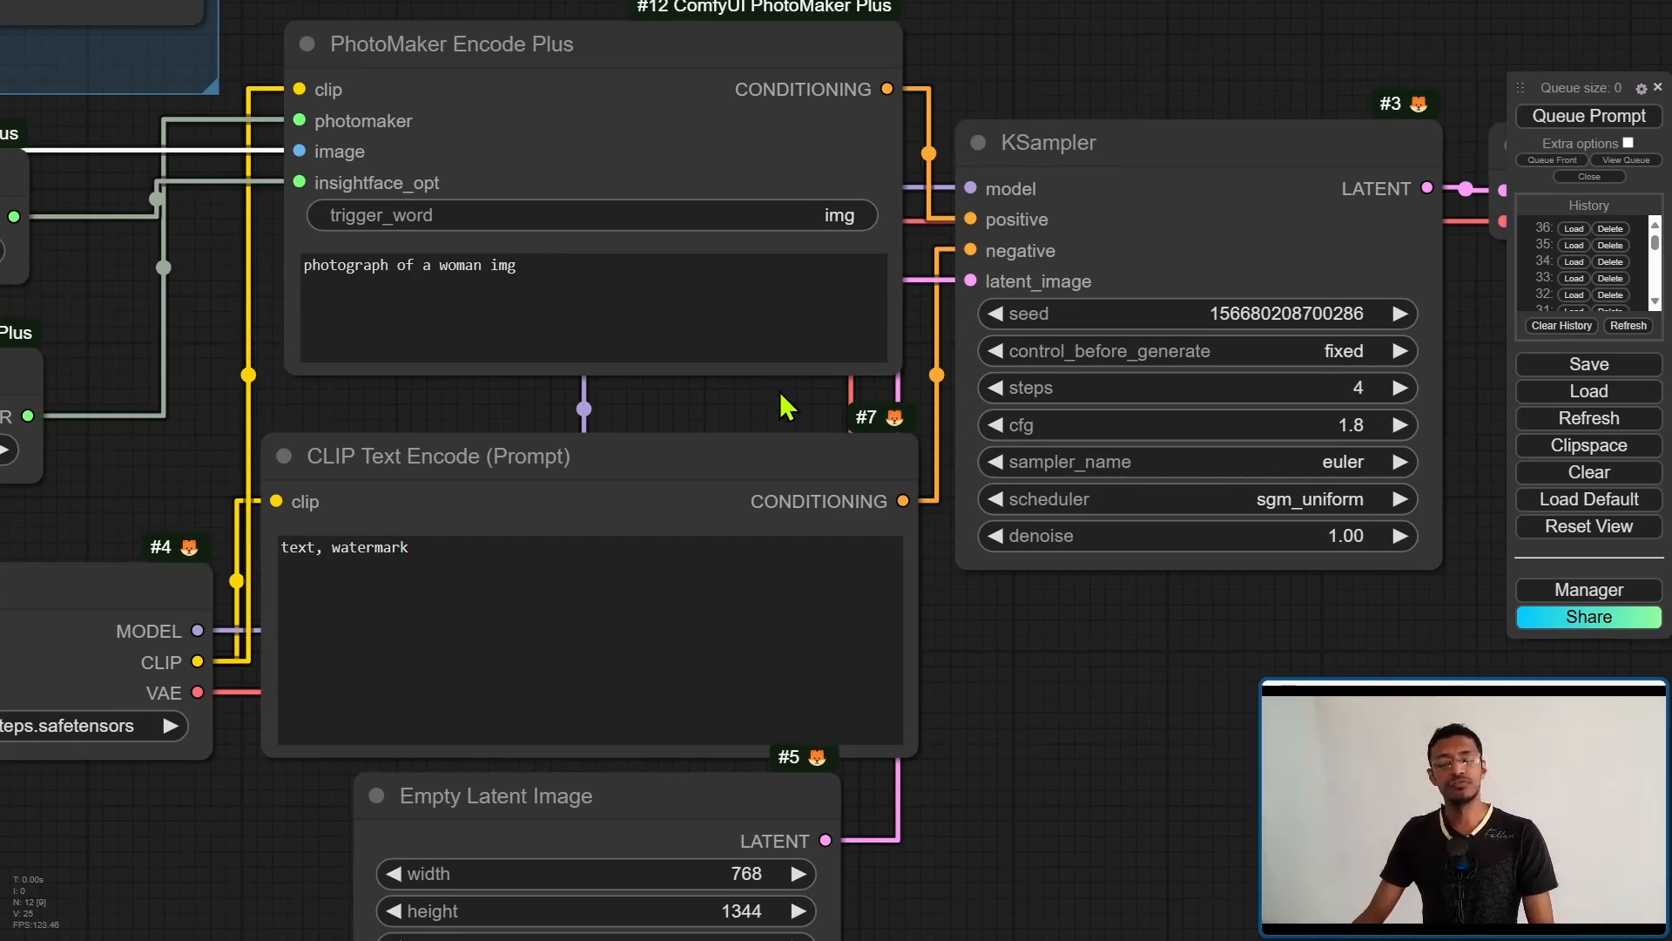
scroll(1036, 202, "down", 2)
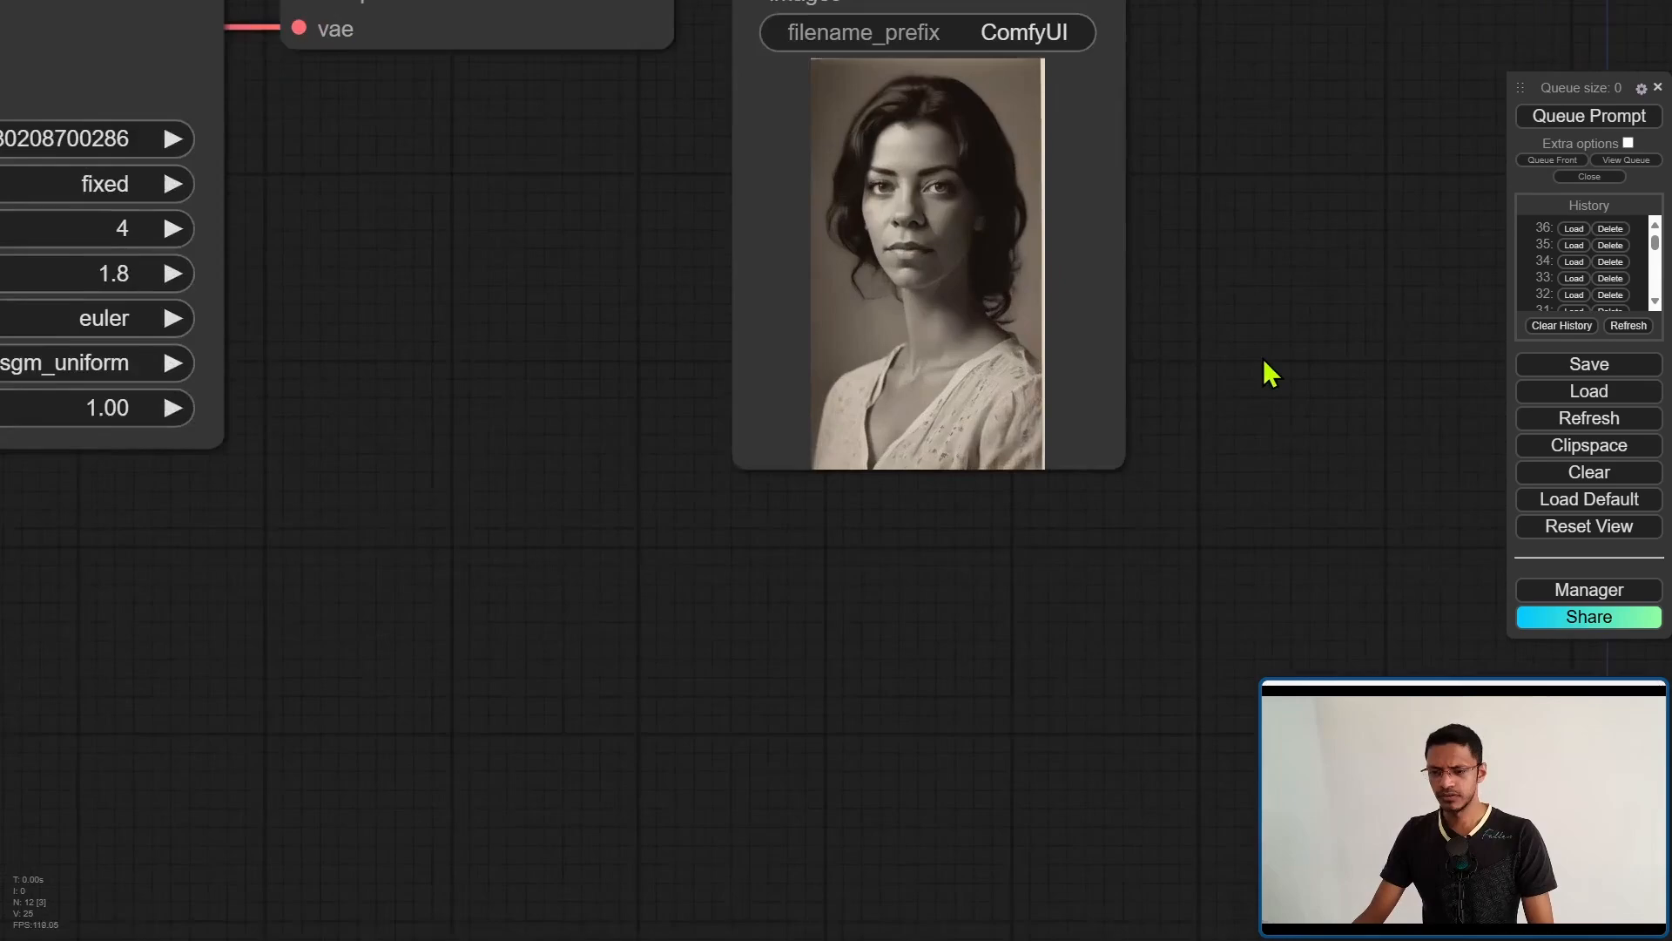
scroll(1263, 374, "down", 2)
scroll(576, 451, "down", 2)
scroll(693, 464, "down", 2)
scroll(663, 374, "down", 1)
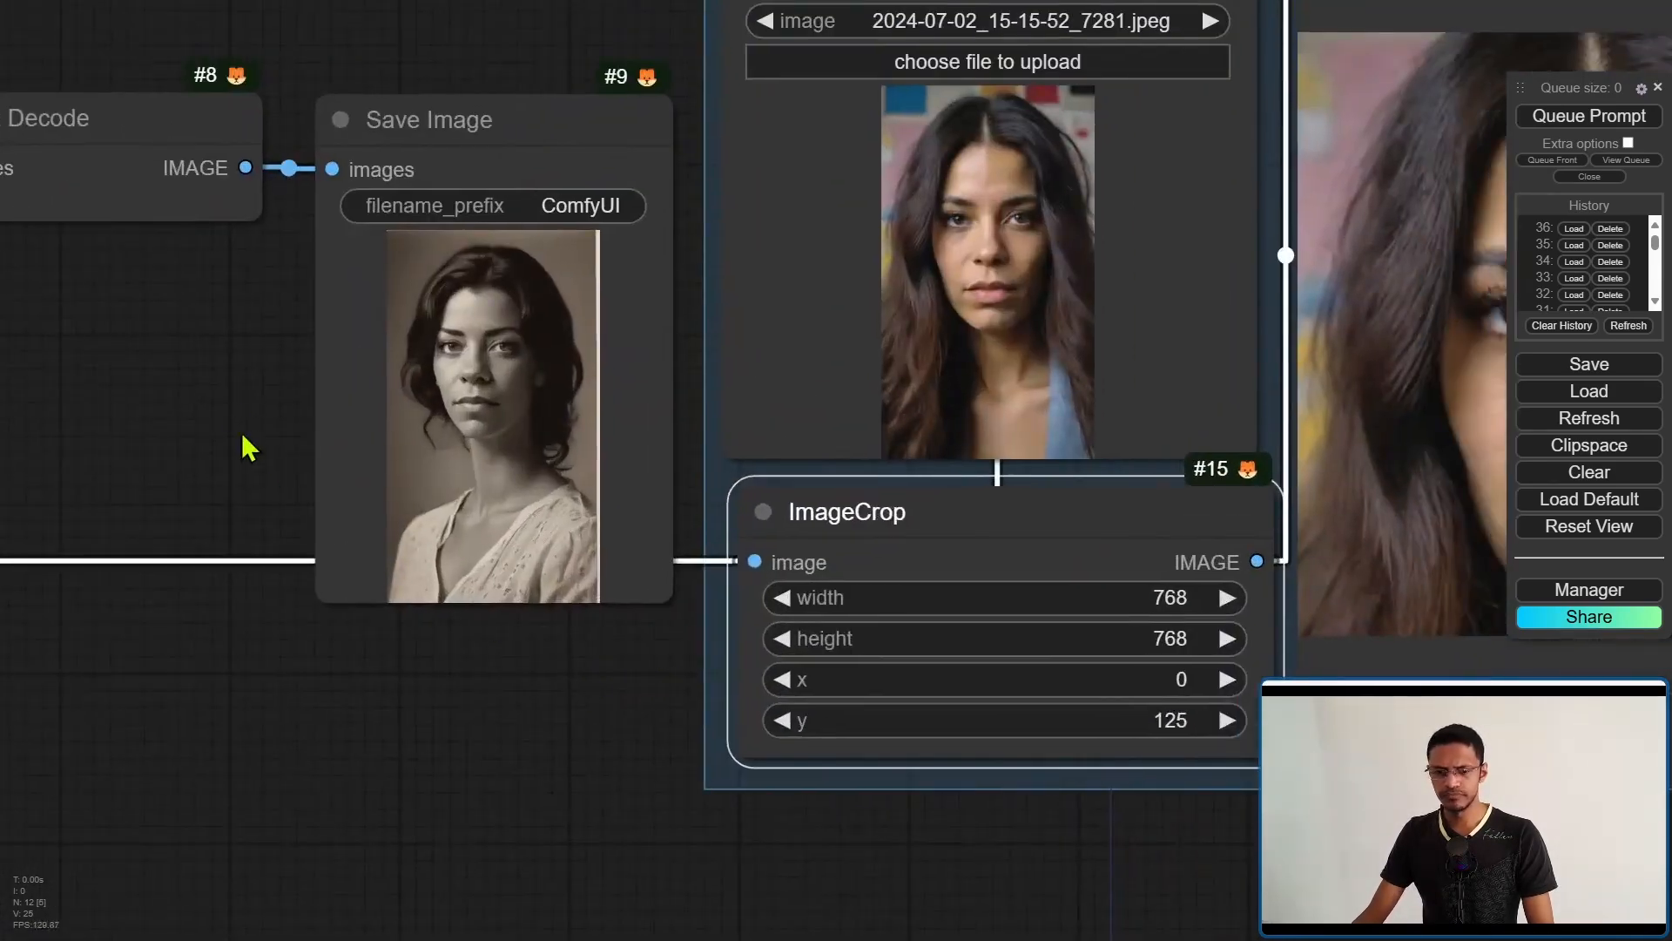
scroll(249, 448, "down", 2)
scroll(945, 438, "up", 2)
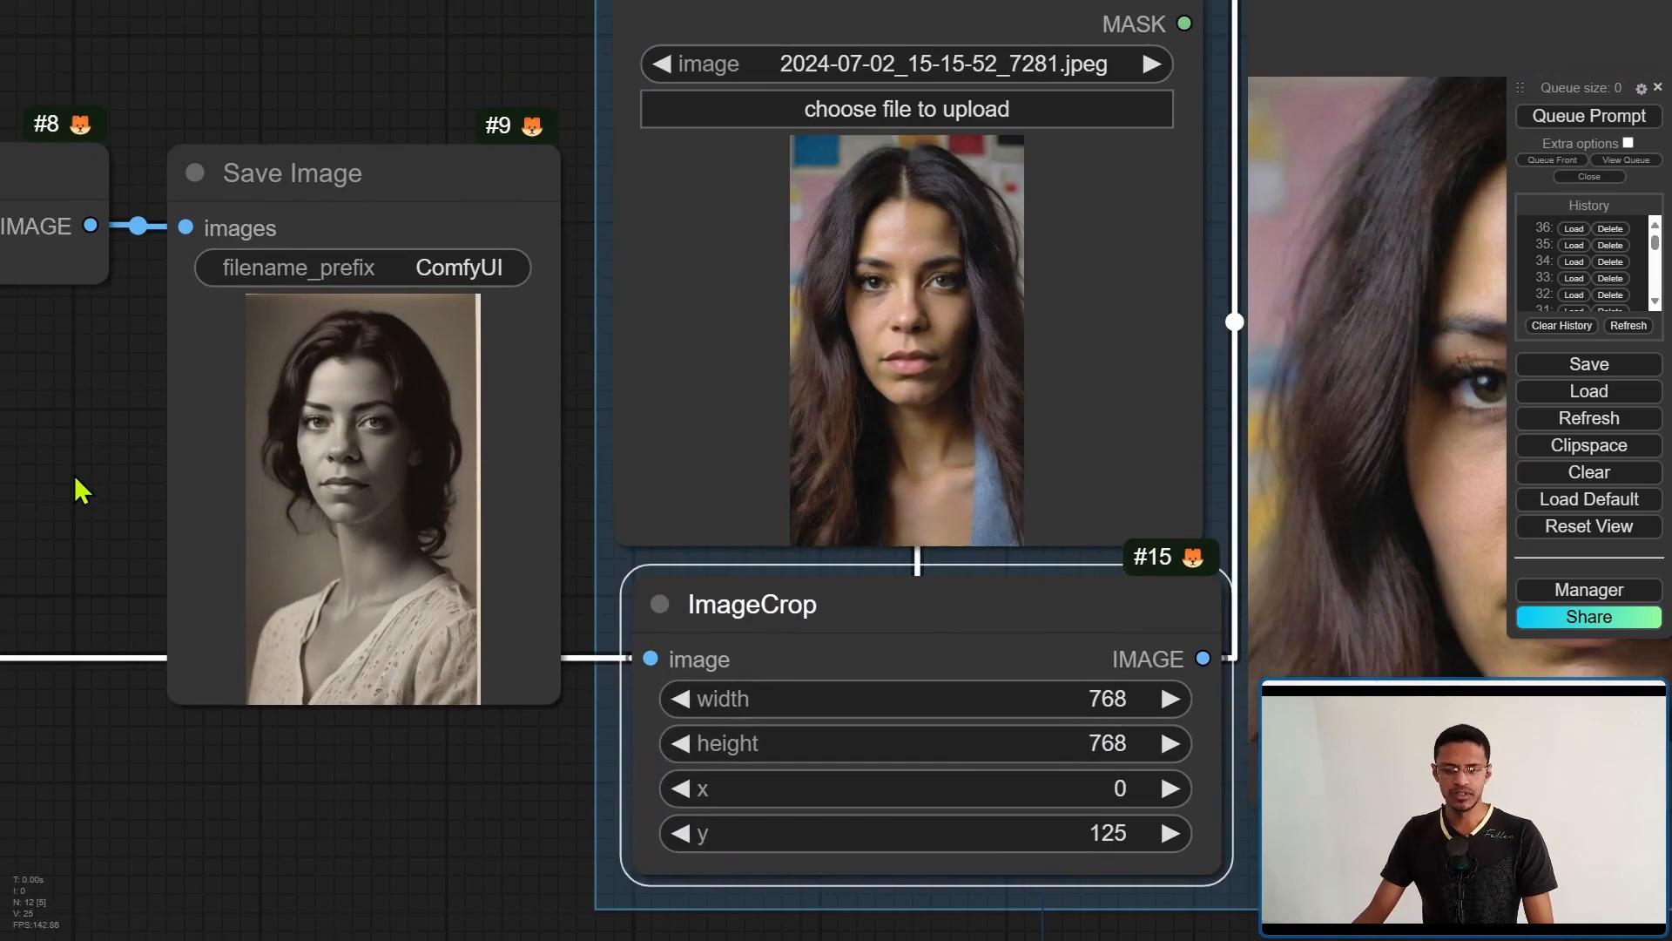
scroll(78, 491, "down", 4)
left_click_drag(78, 523, 1009, 545)
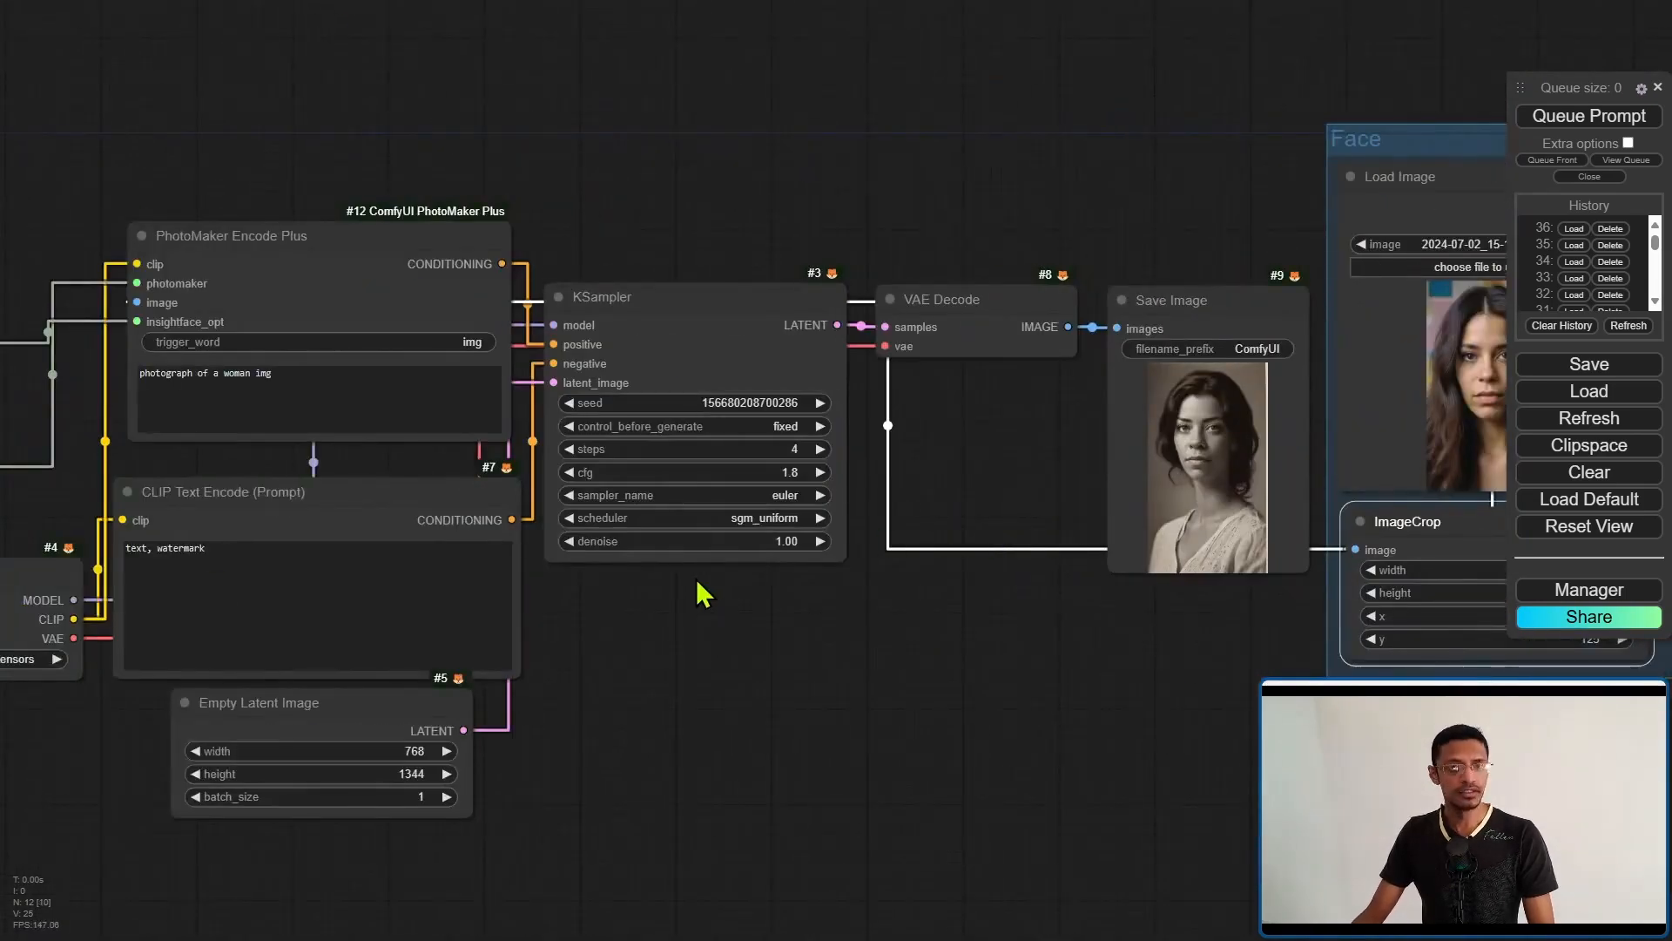
- Append ", looking at the viewer," to the PhotoMaker Encode Plus prompt "photograph of a woman img"
left_click(252, 390)
type(",")
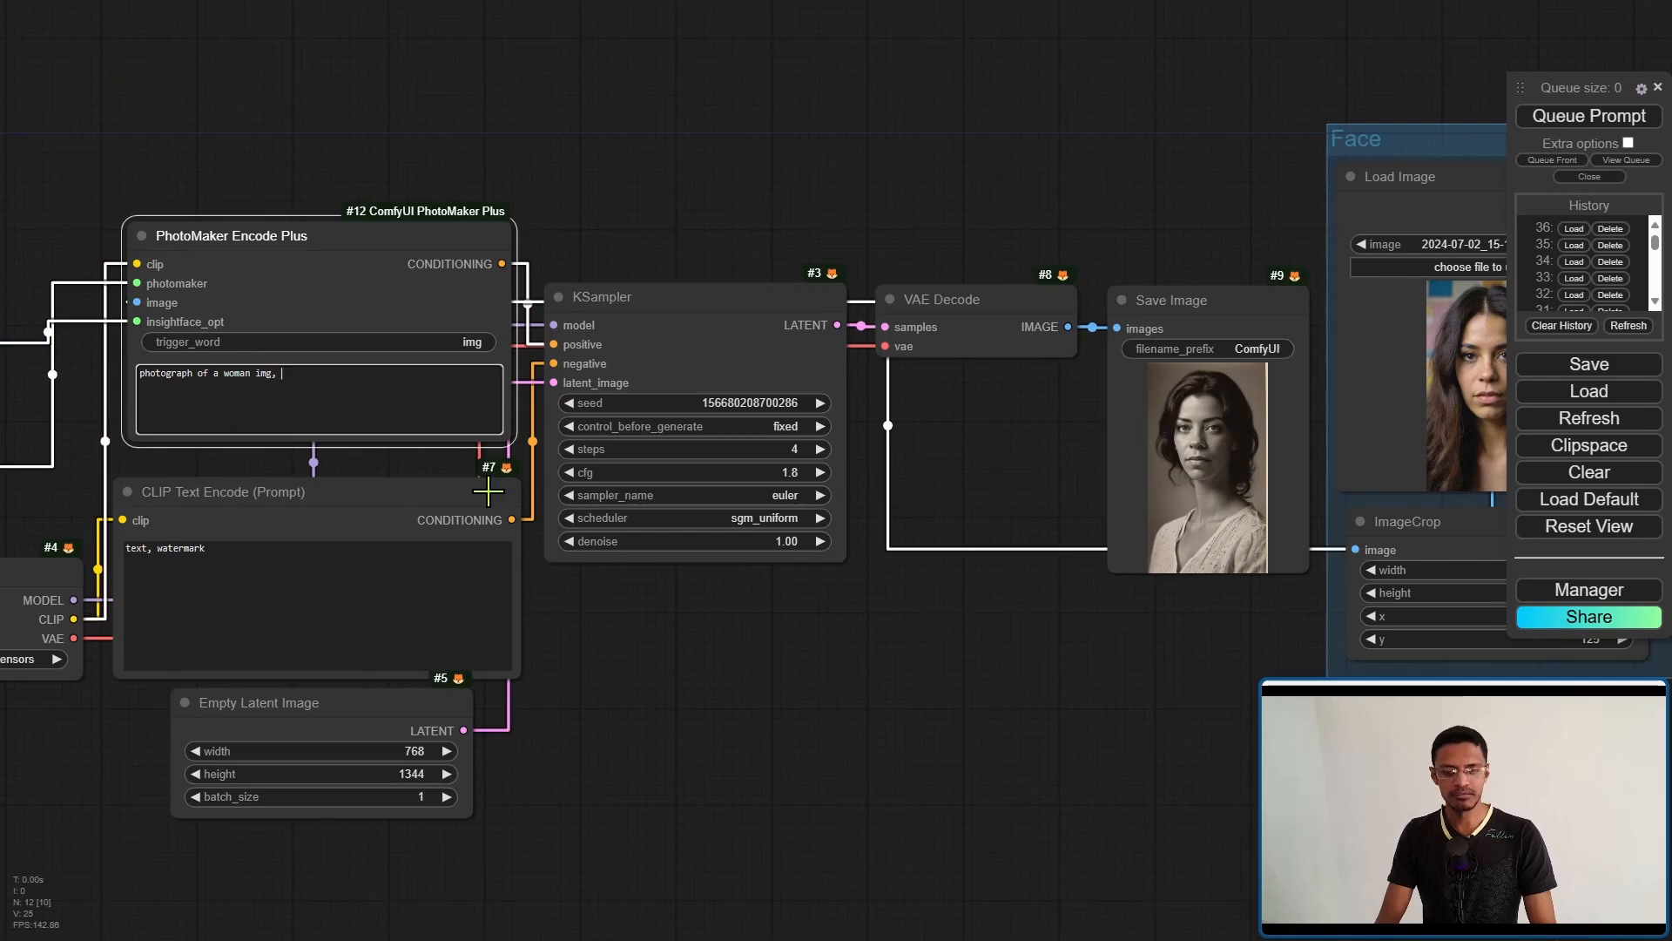
scroll(487, 492, "up", 4)
left_click(663, 441)
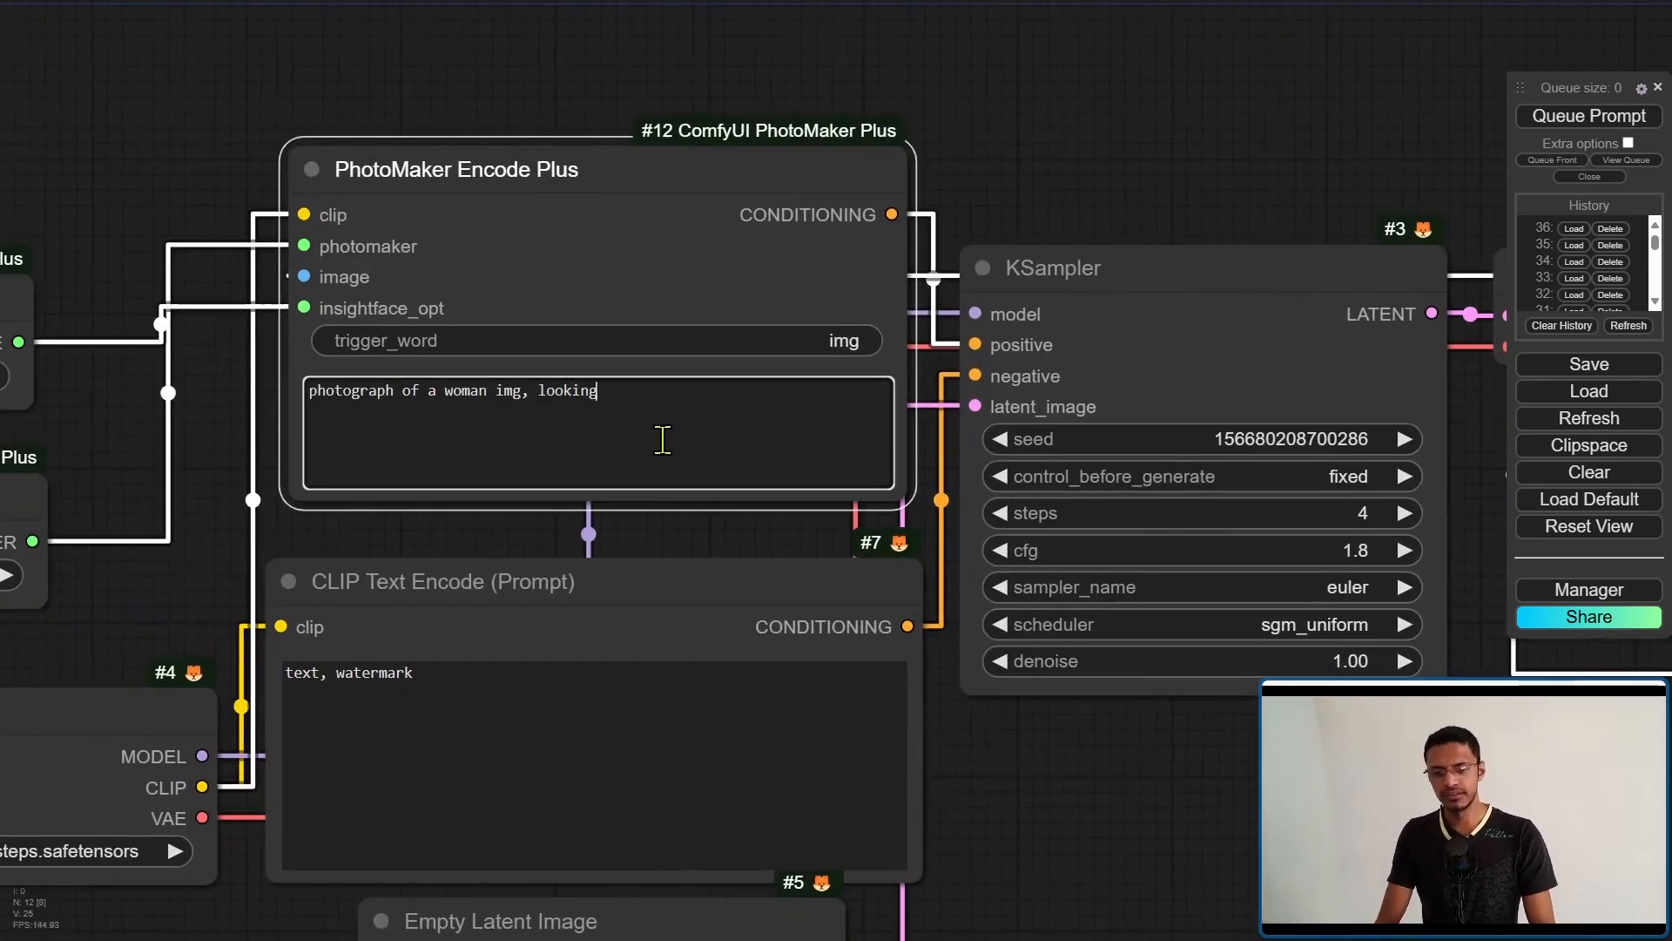
type("iewer,")
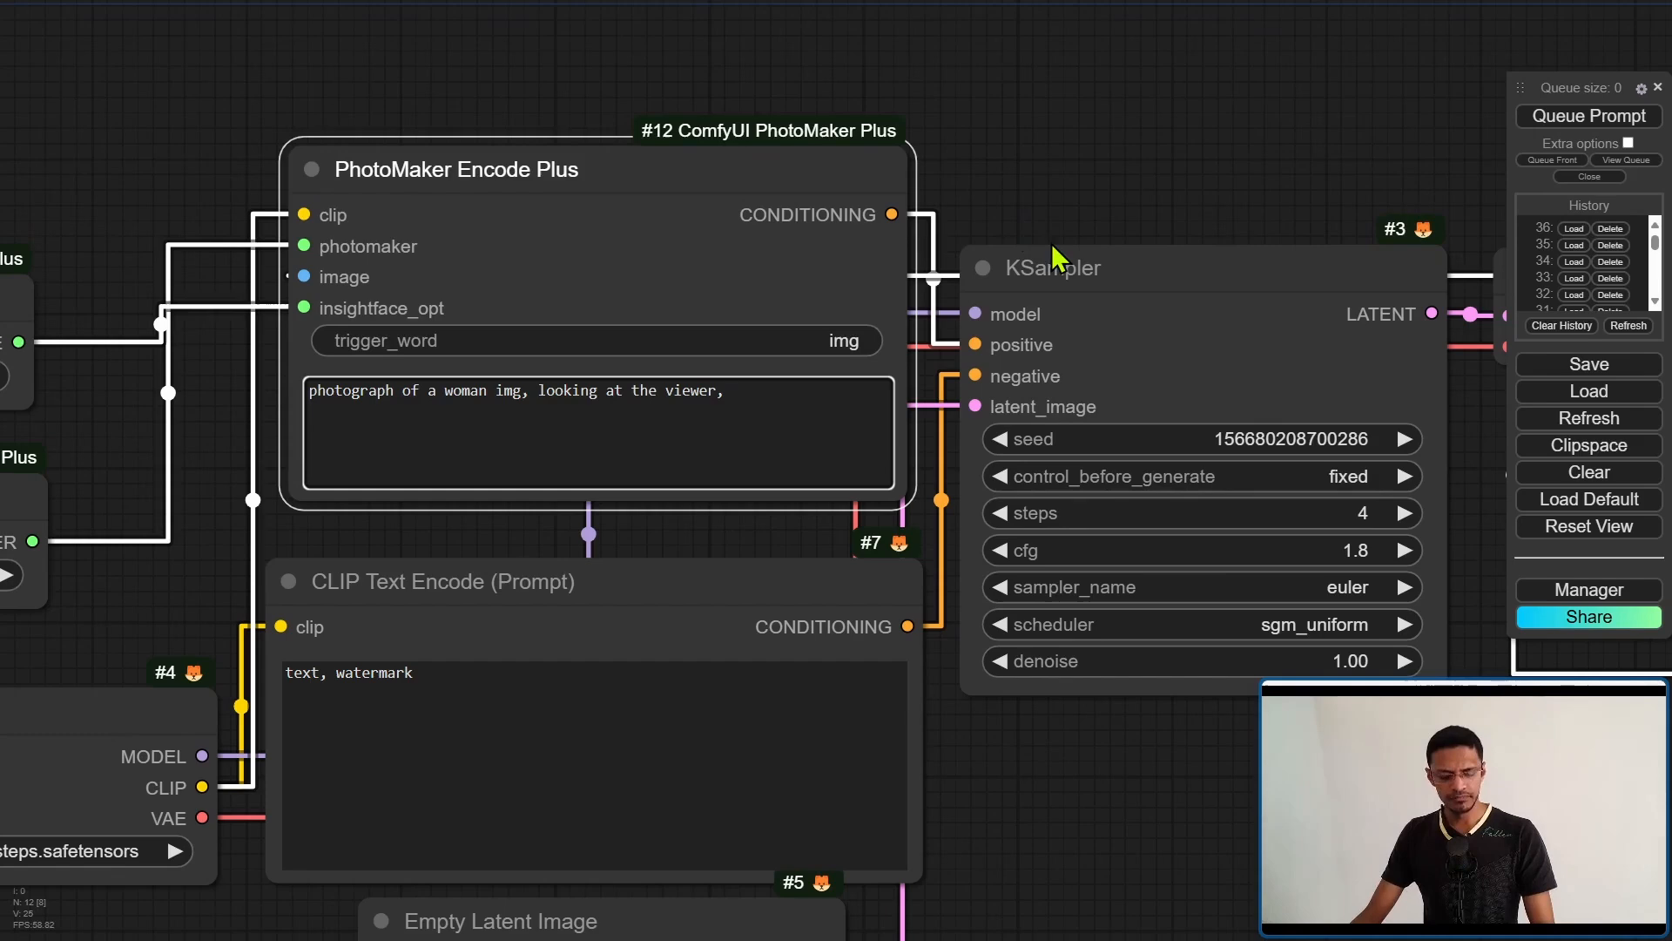
scroll(914, 300, "down", 3)
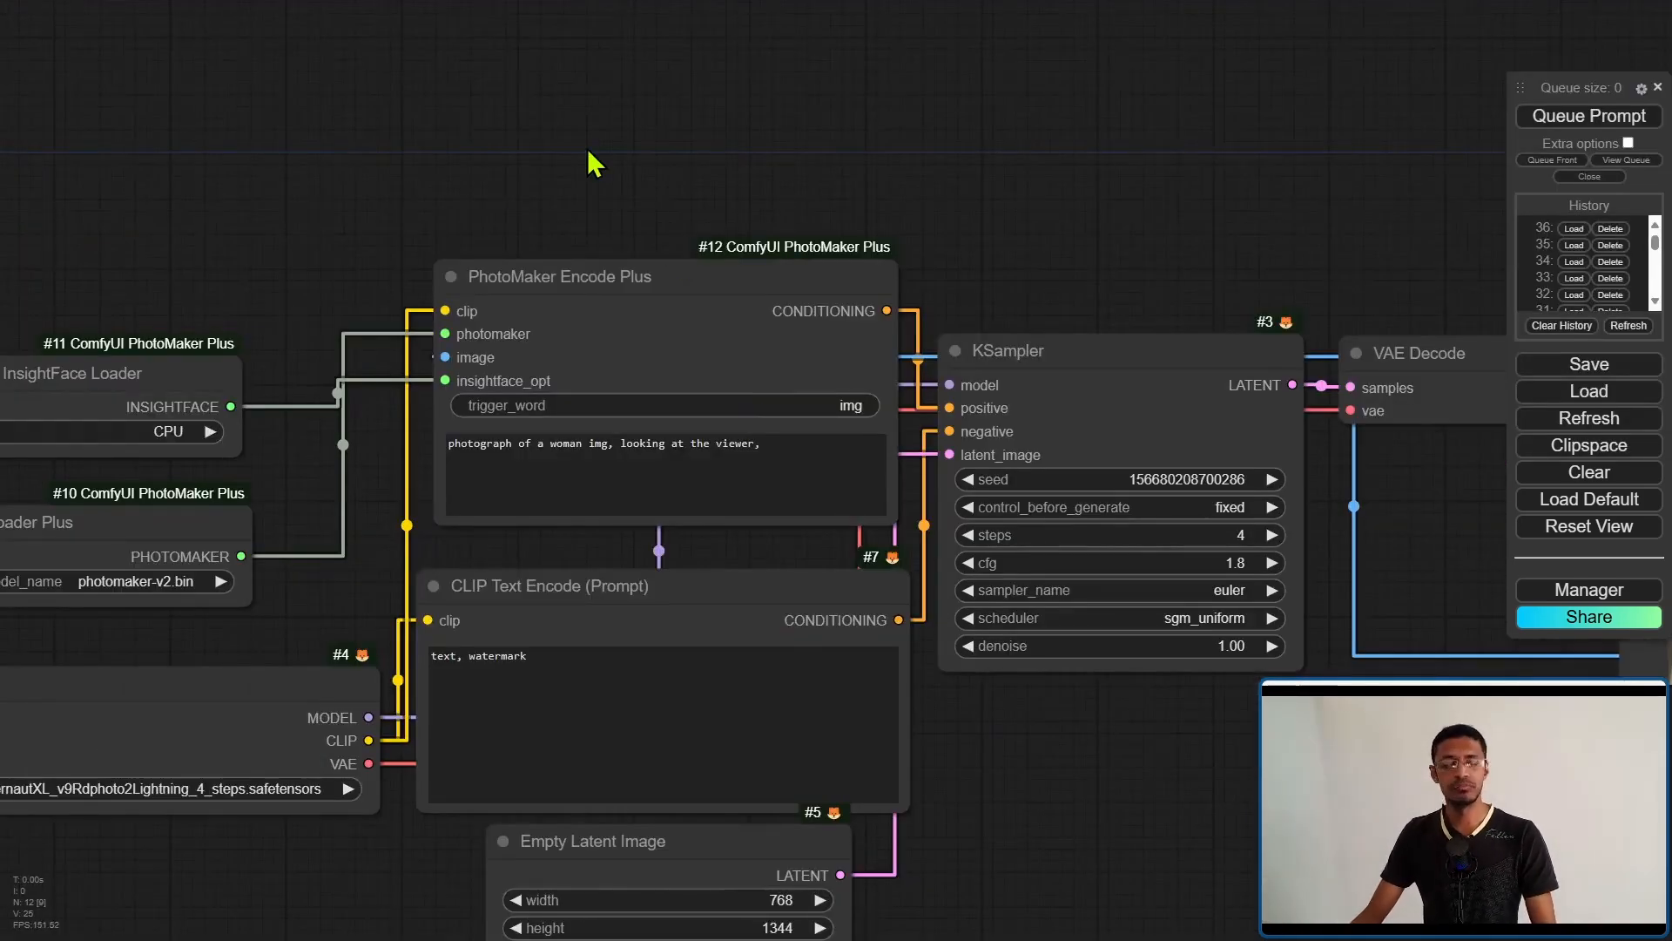
left_click_drag(810, 203, 622, 135)
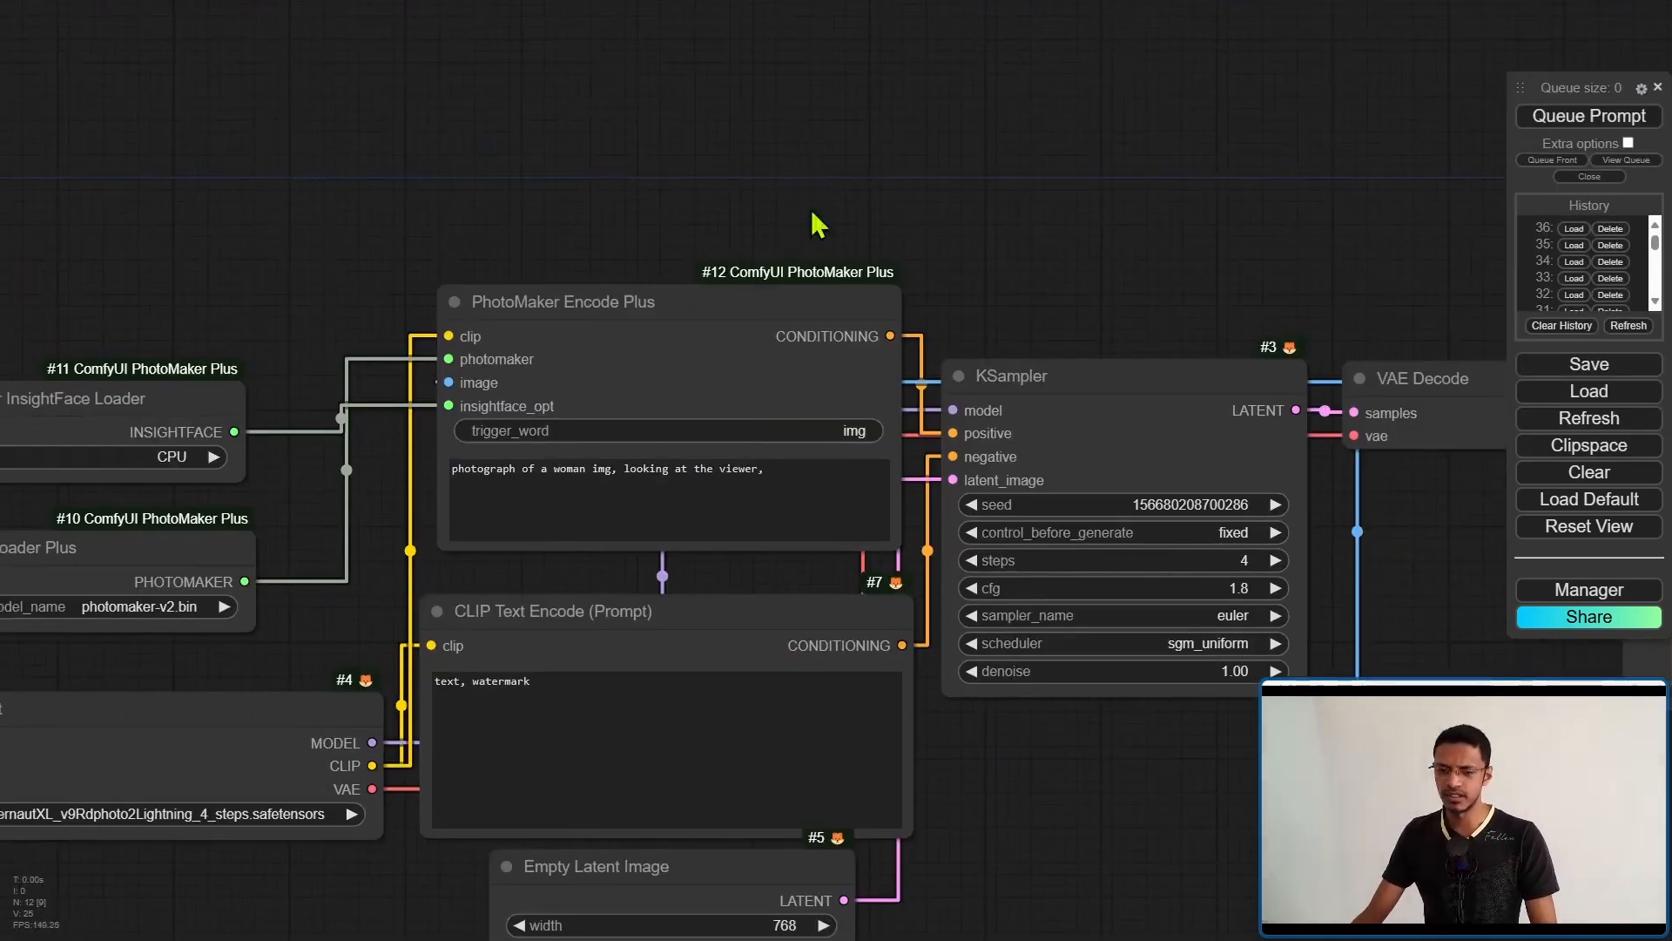
- Add an Apply PhotoMaker Style node (Photographic Default) and place it above PhotoMaker Encode Plus
double_click(622, 135)
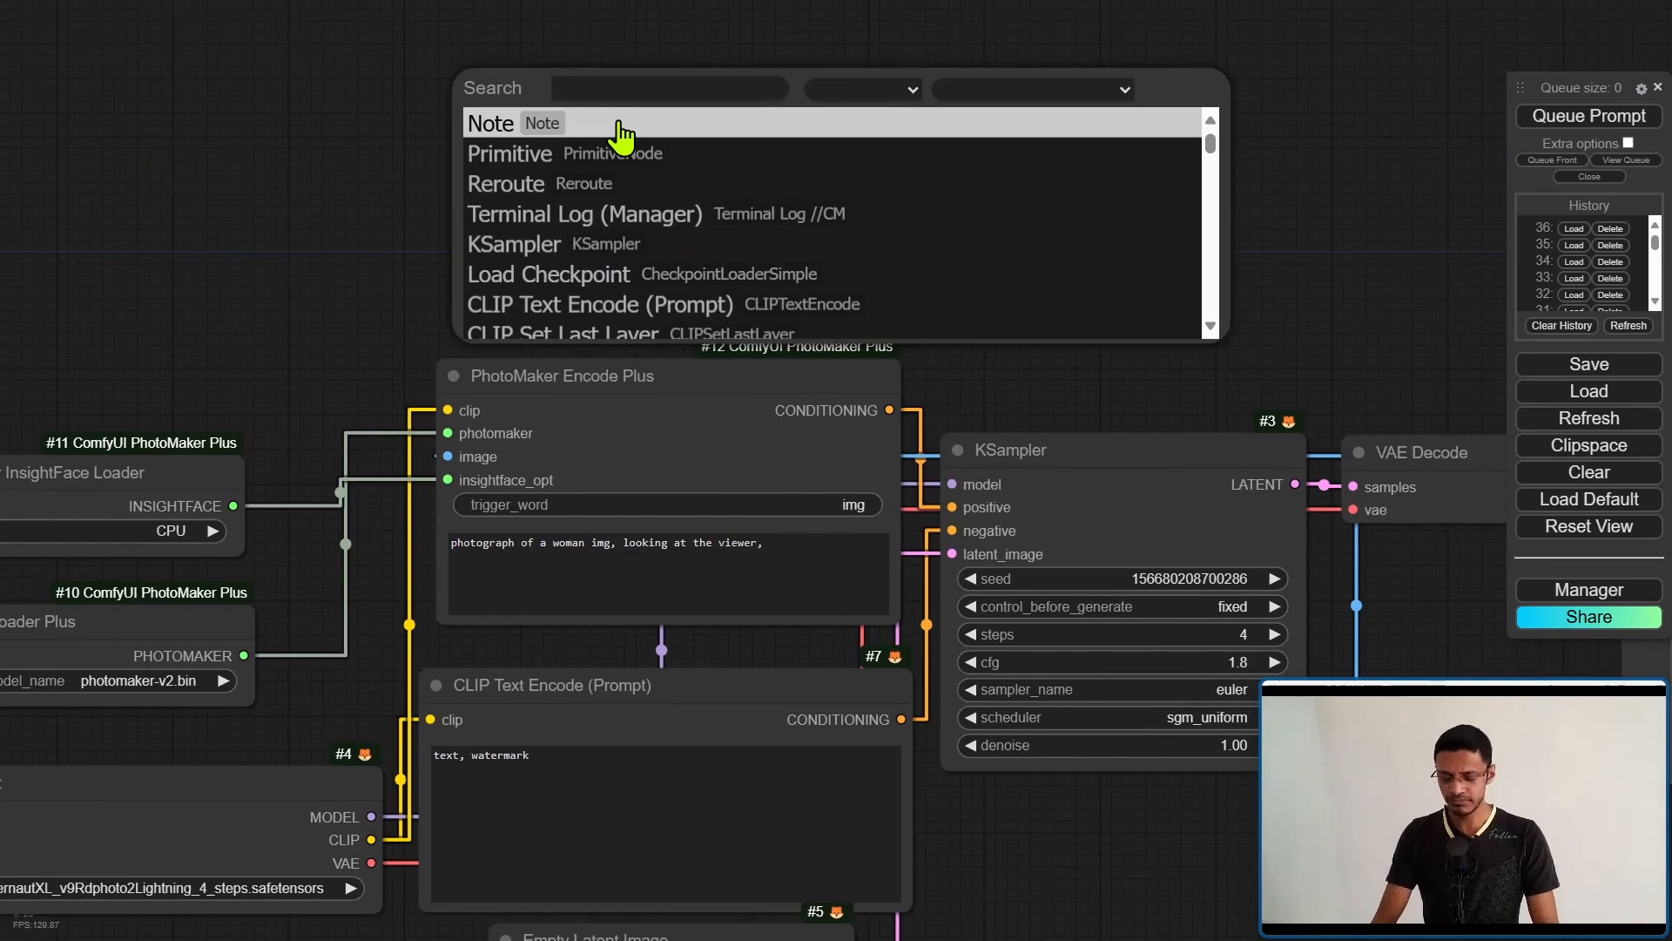
type("photomaker")
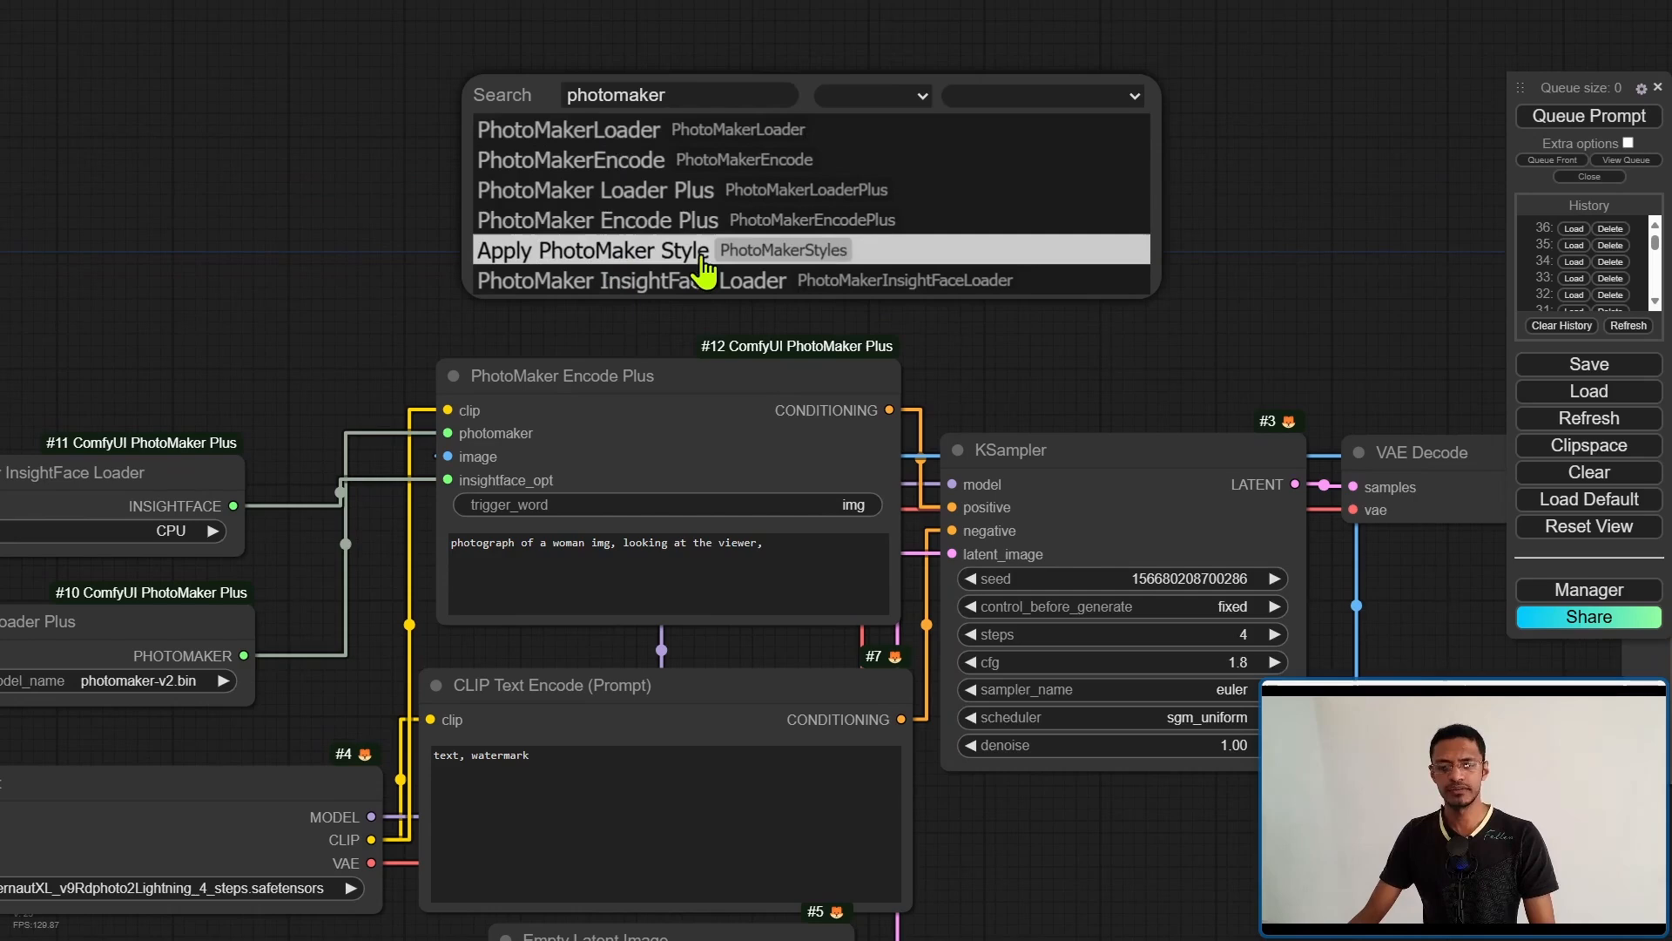
left_click(693, 251)
left_click_drag(784, 120, 628, 66)
left_click_drag(1229, 252, 1217, 341)
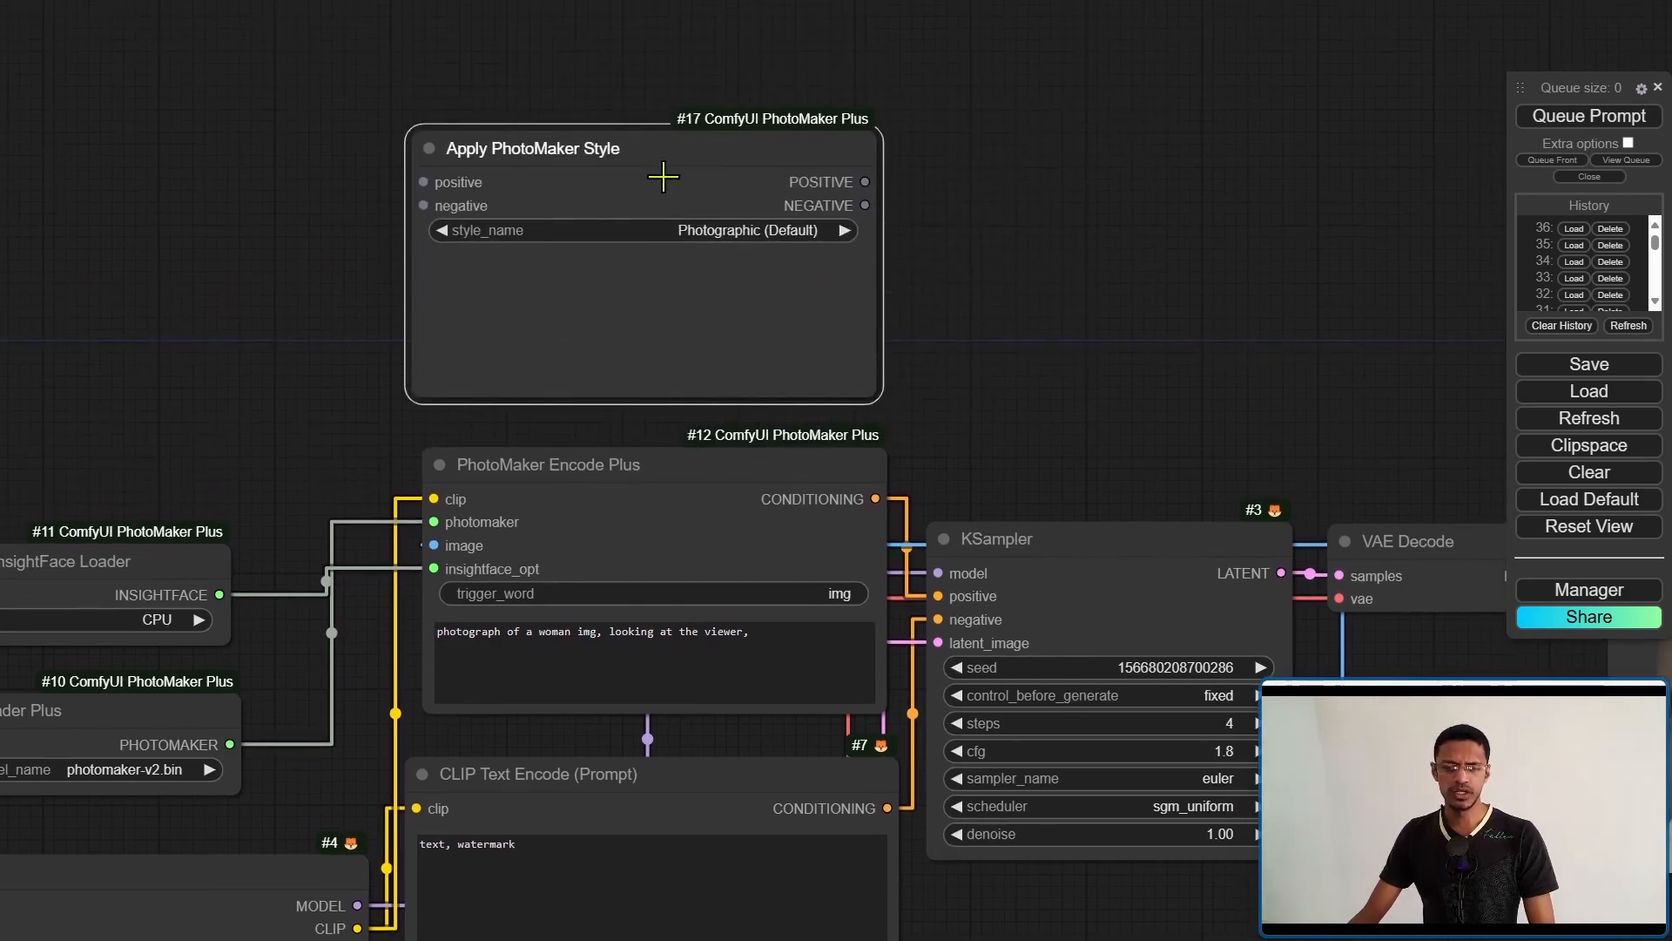
left_click_drag(654, 137, 672, 147)
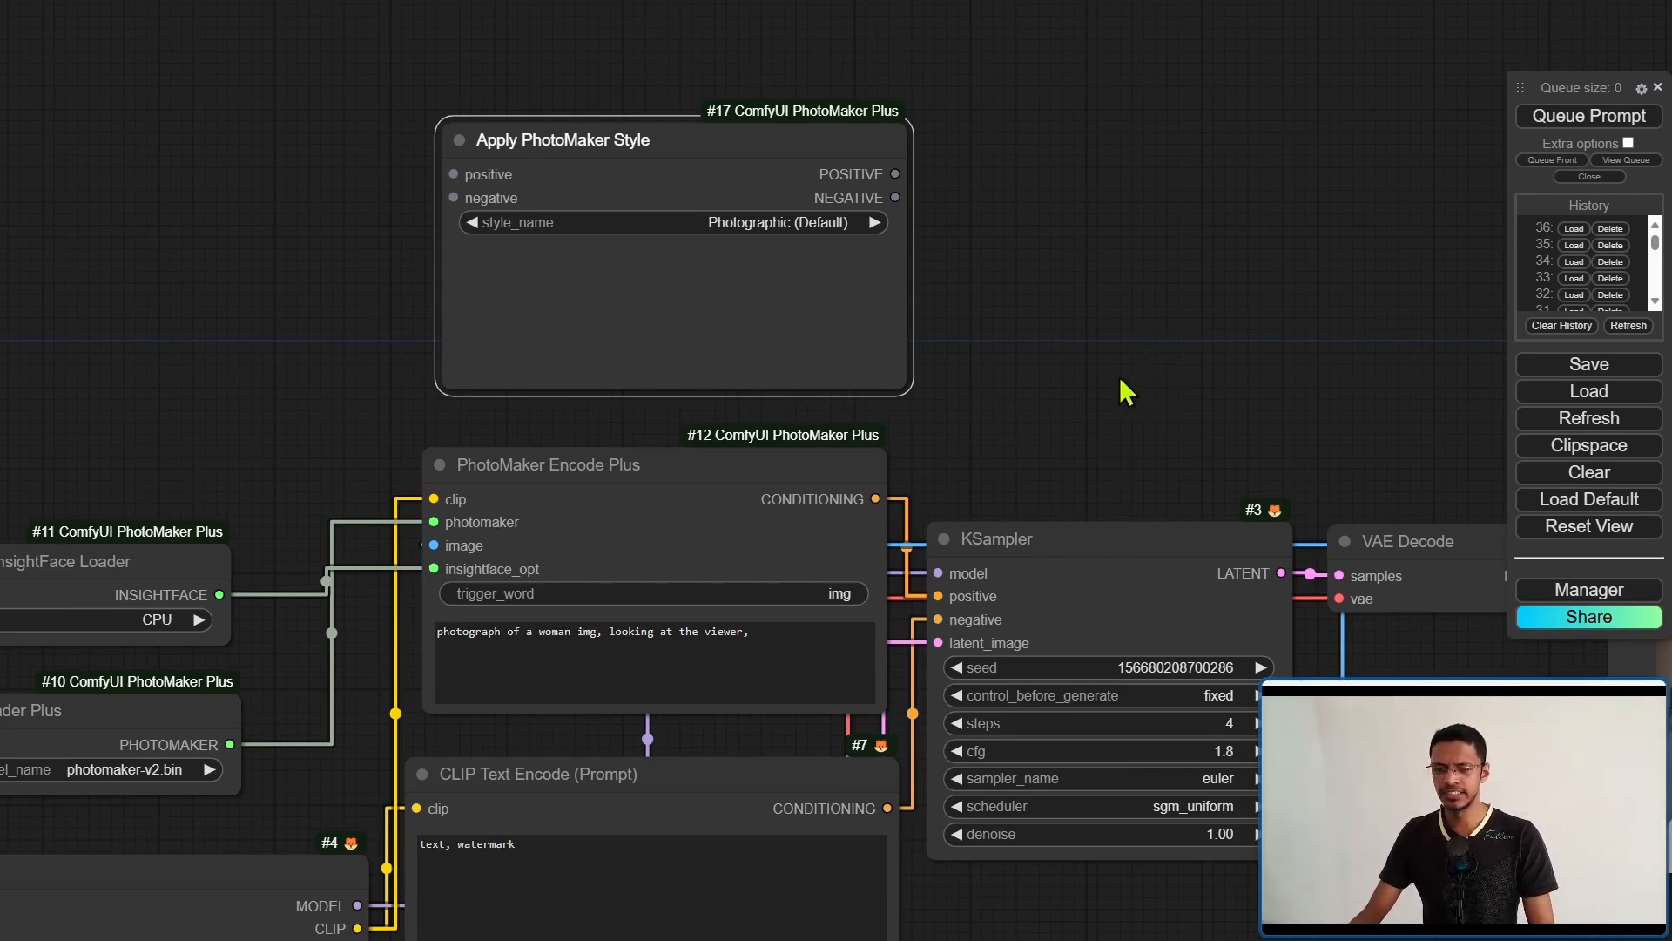
- Try linking the style node's POSITIVE output toward the KSampler, then leave it unconnected
left_click_drag(1119, 377, 1007, 307)
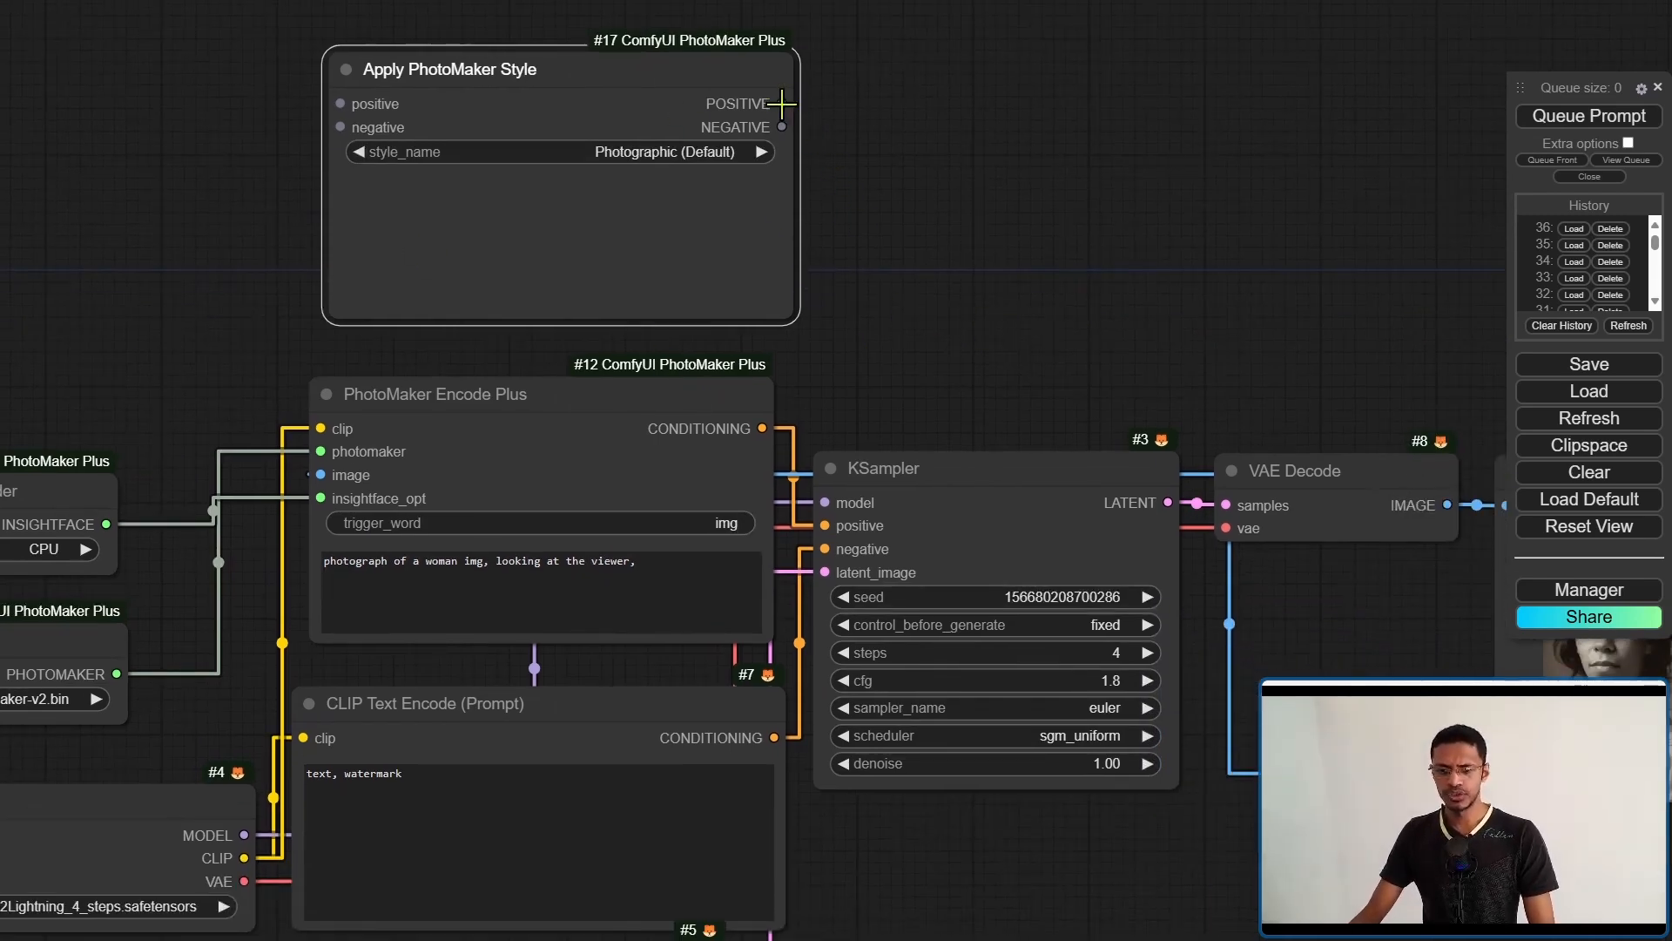
left_click_drag(781, 103, 900, 467)
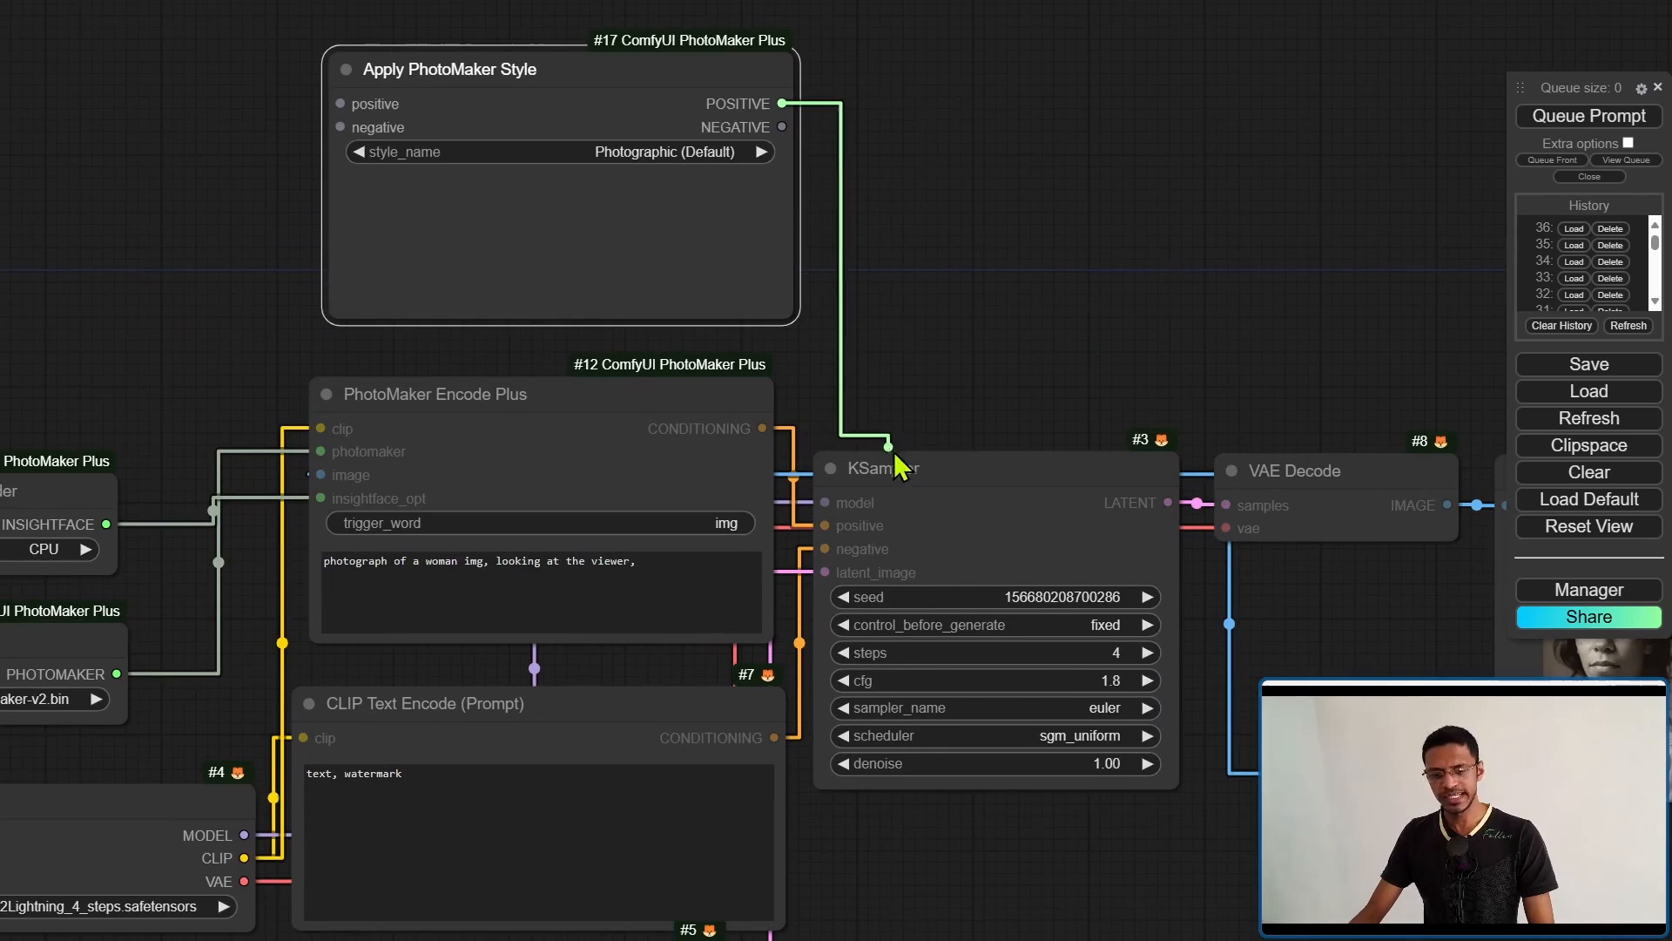
mouse_move(899, 468)
left_mouse_down()
mouse_move(936, 559)
mouse_move(784, 105)
left_mouse_up()
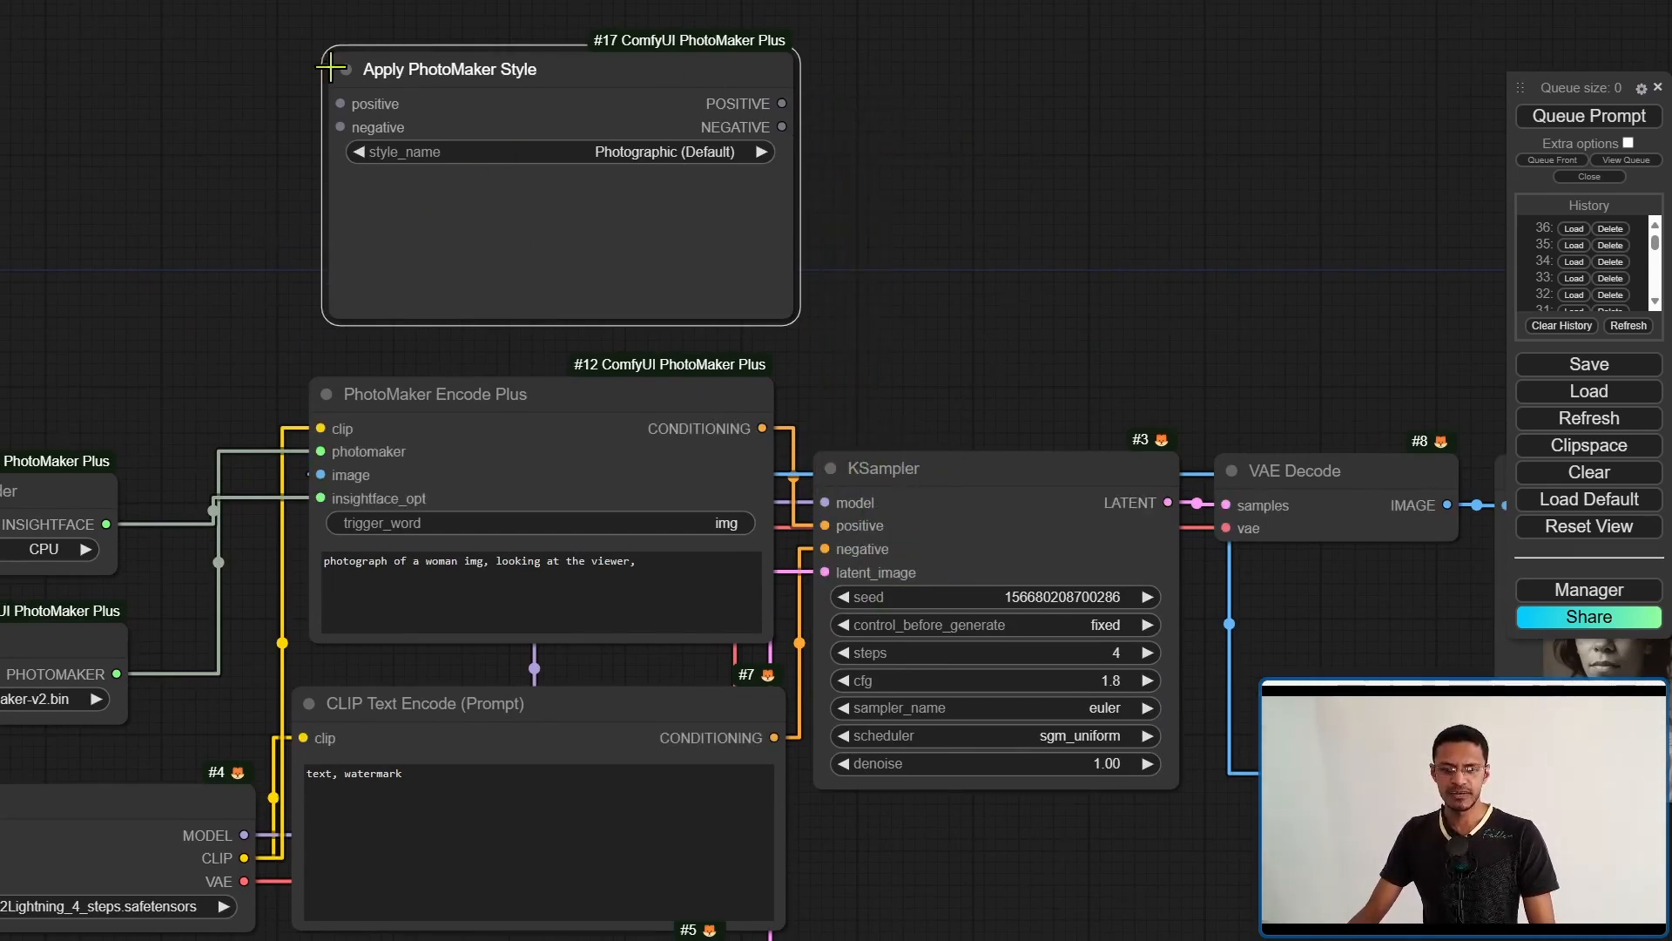
scroll(1001, 332, "down", 2)
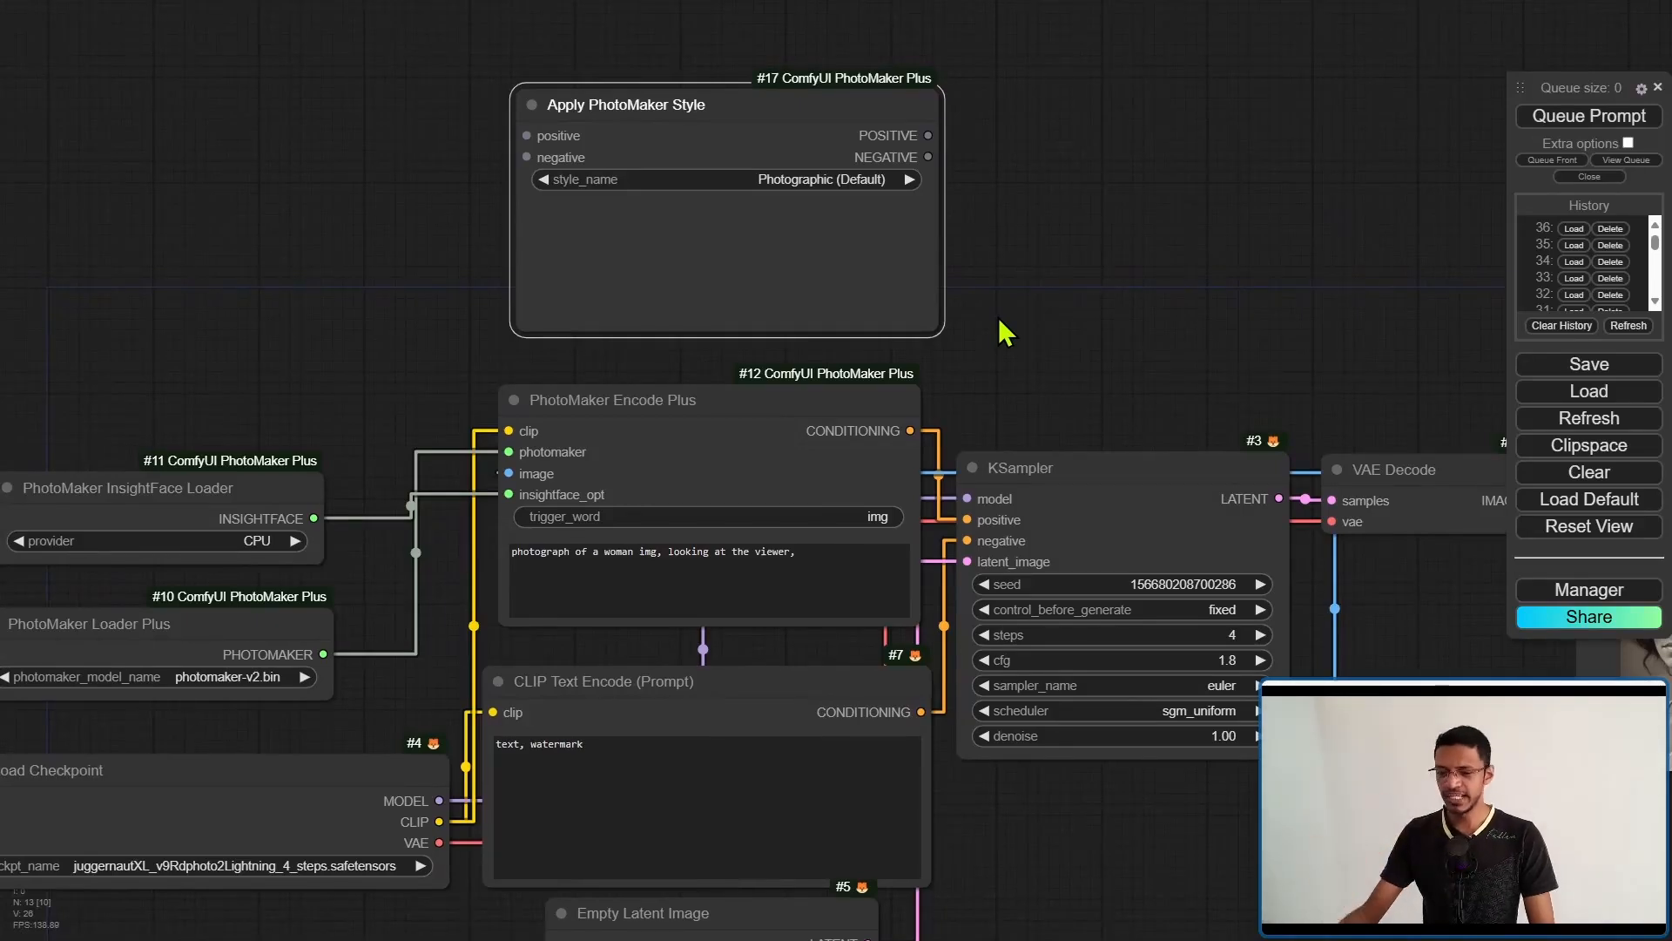
left_click(1042, 486)
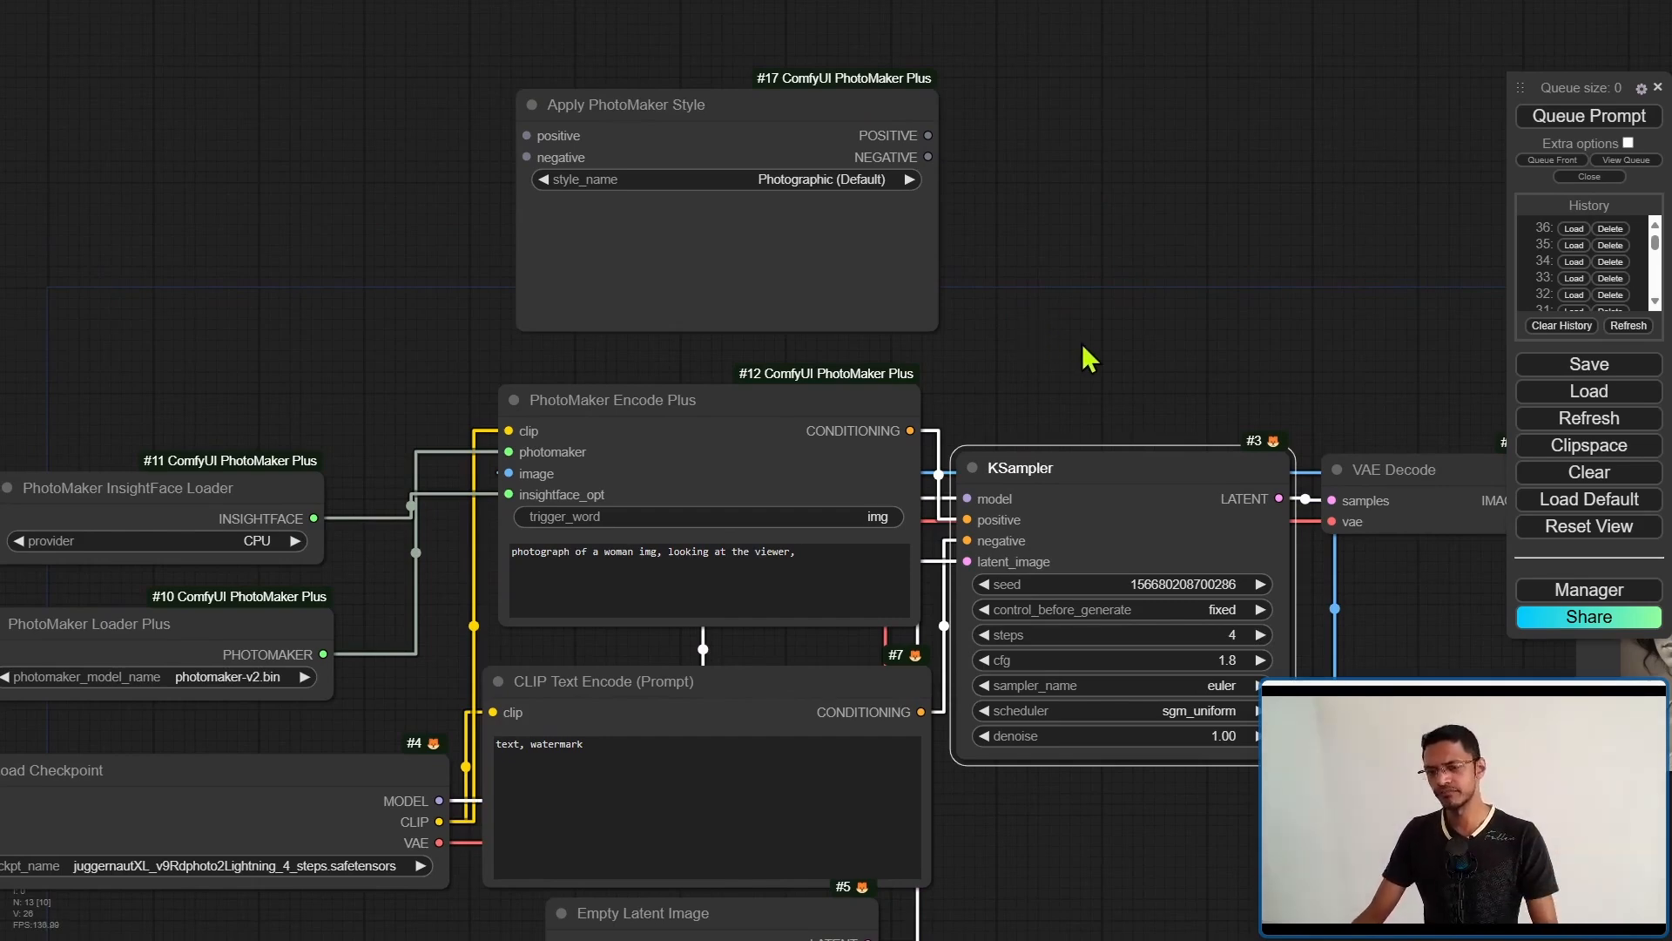
left_click(802, 110)
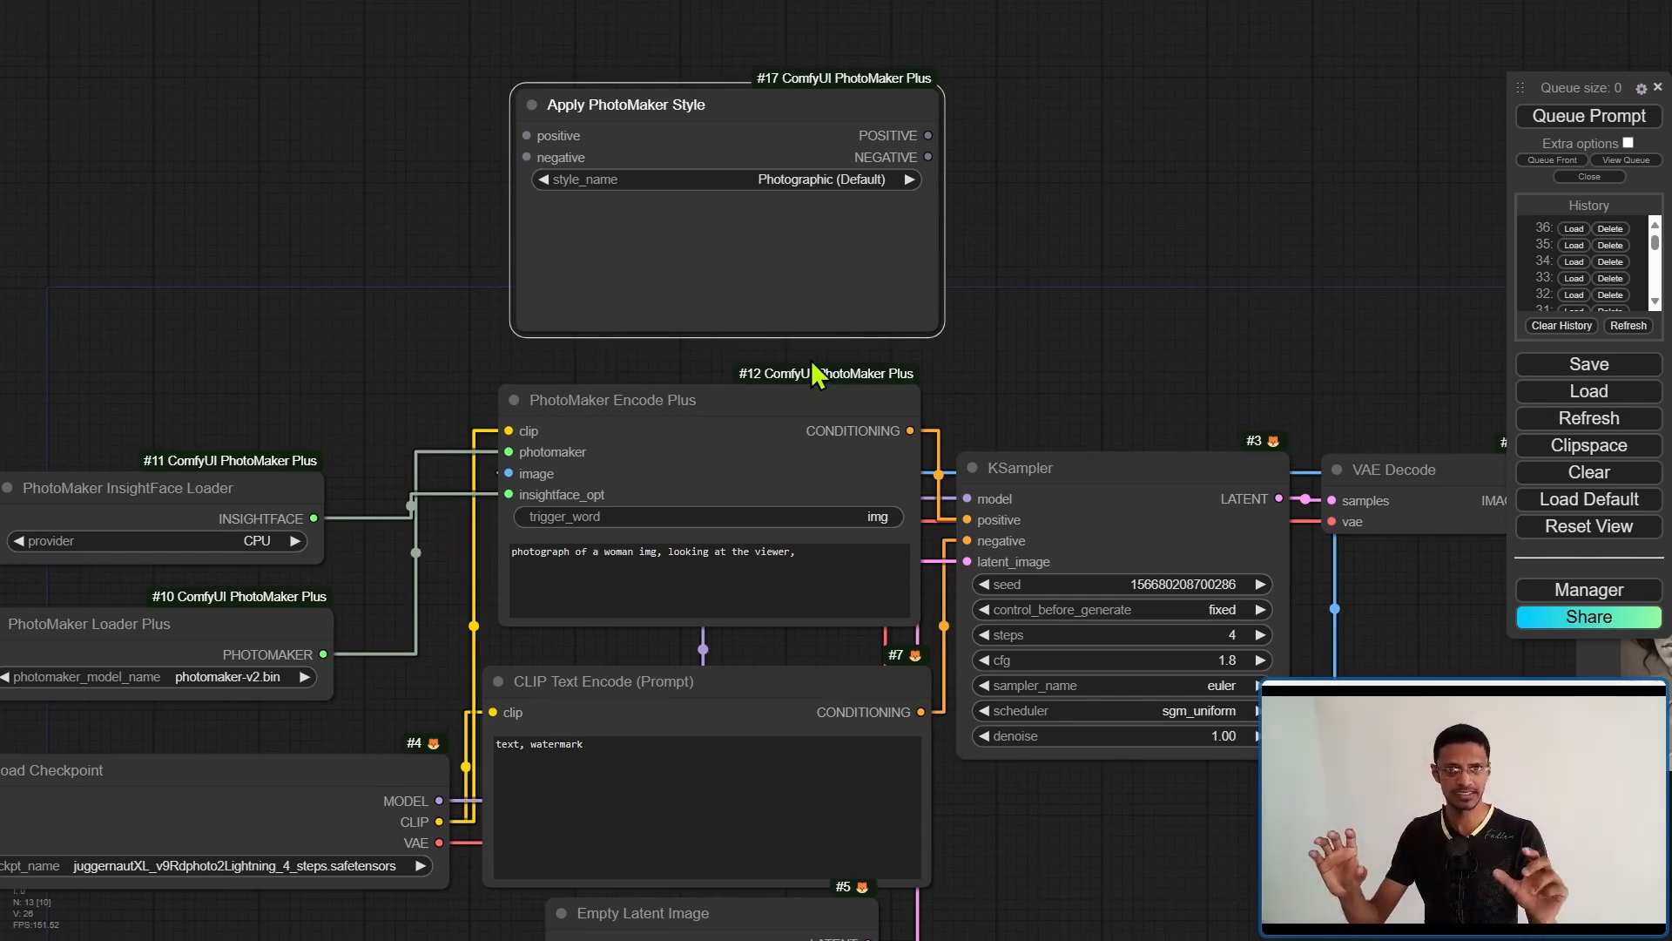
left_click_drag(814, 375, 652, 263)
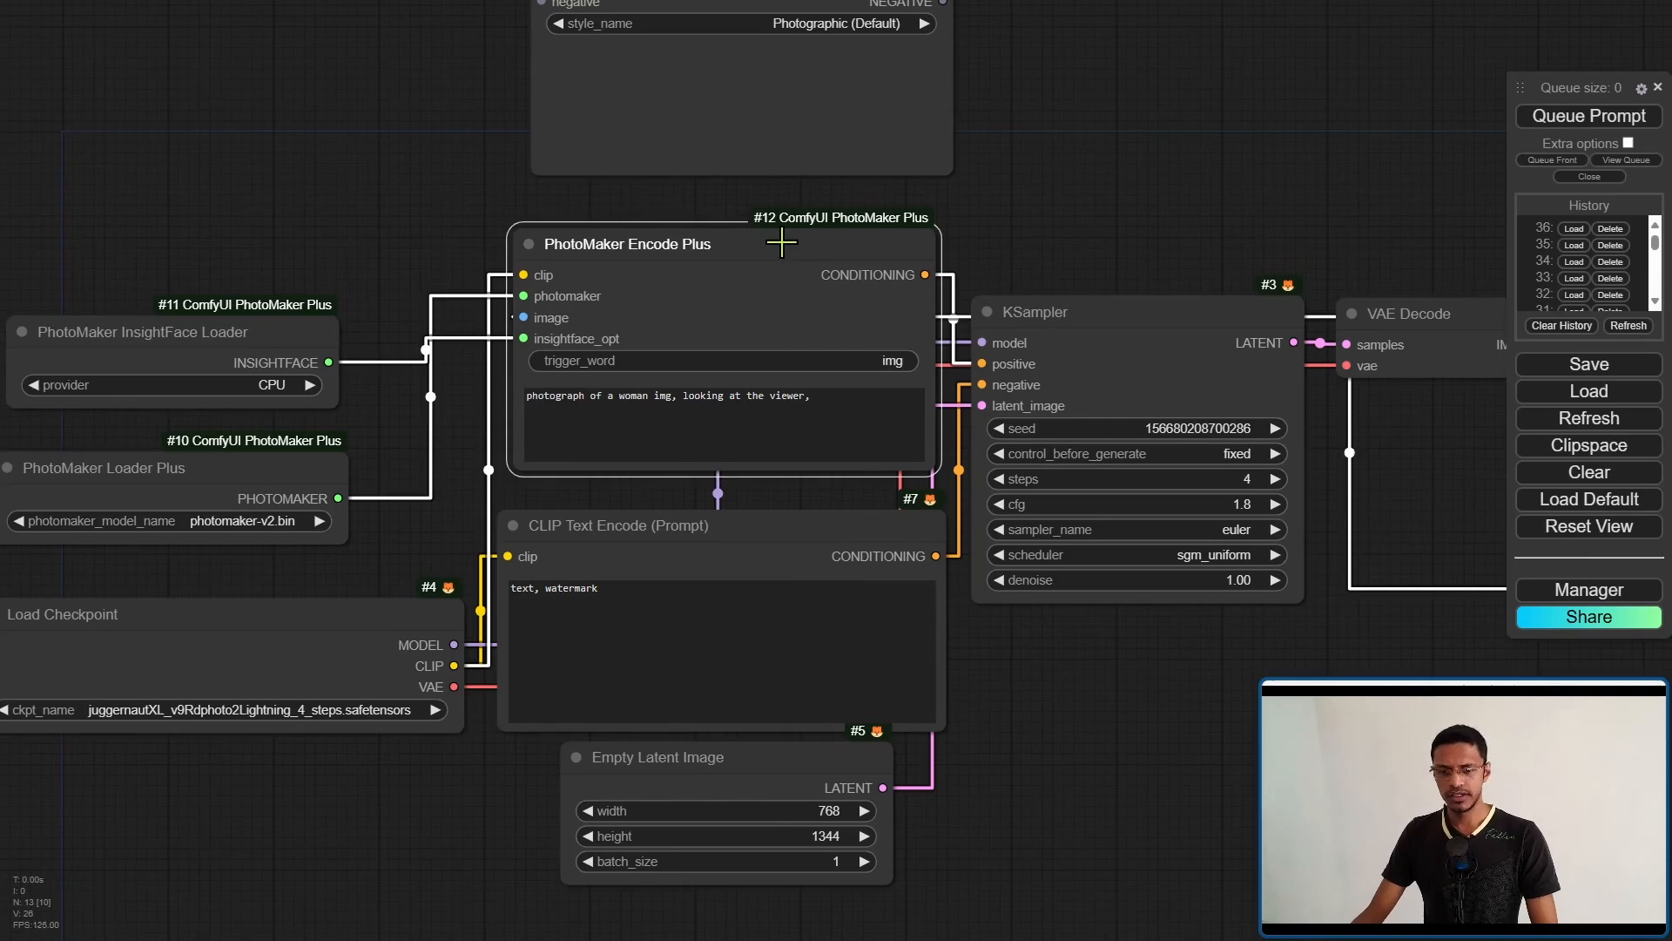
- Convert the PhotoMaker Encode Plus text widget to an input and pull a new link from it
right_click(745, 246)
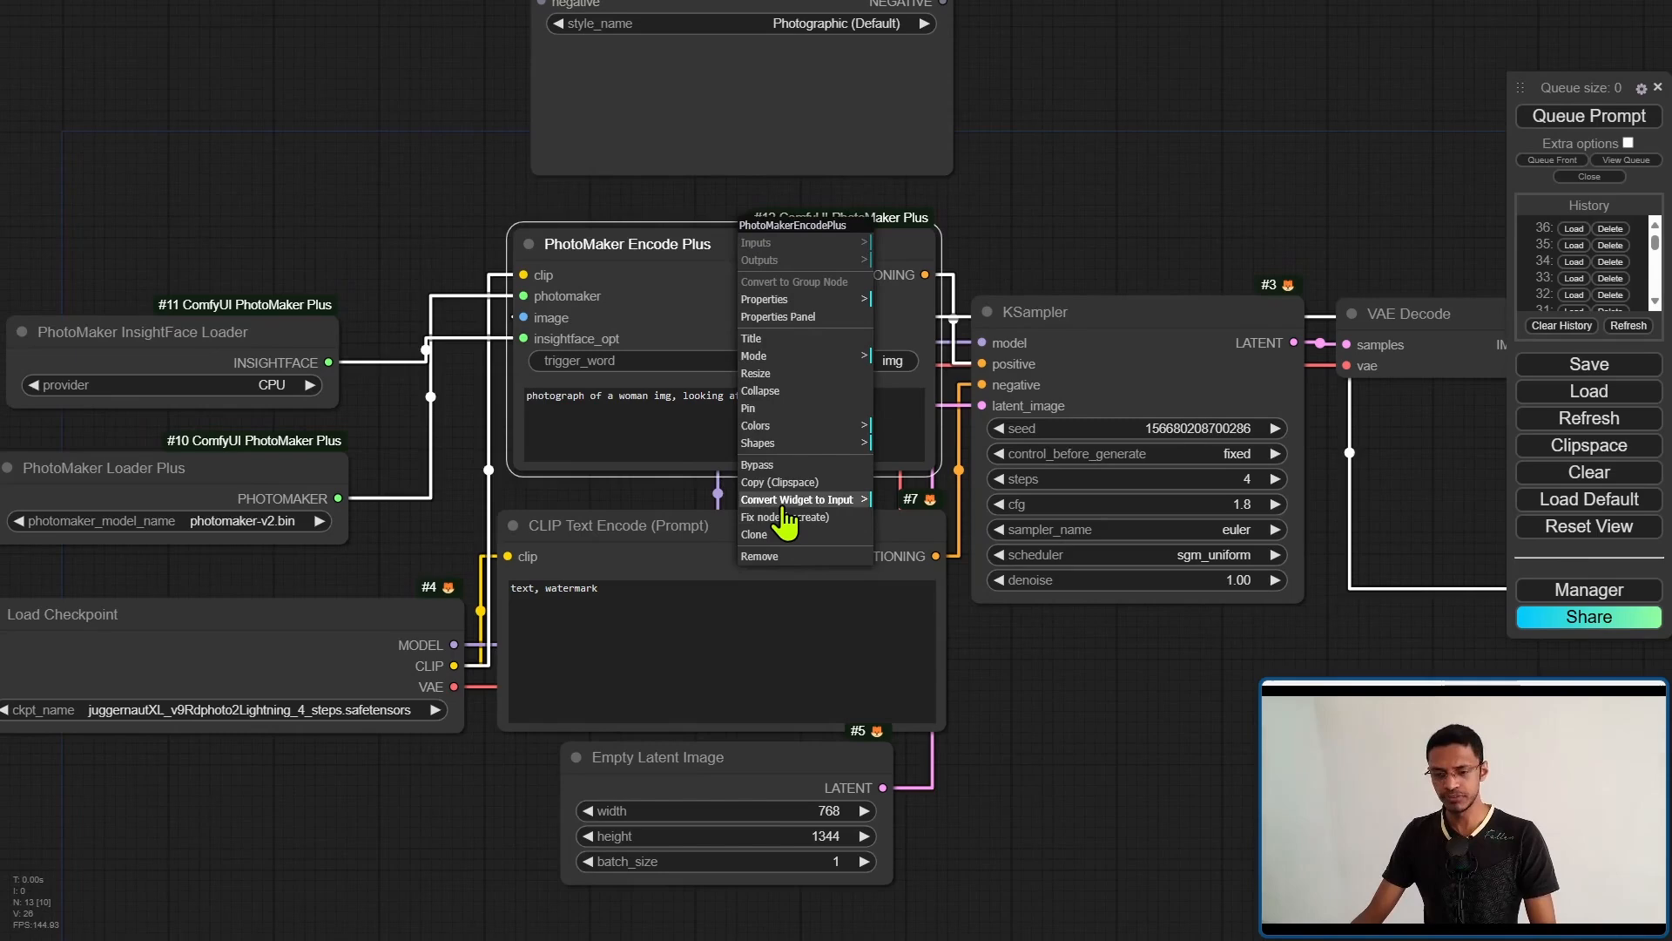
mouse_move(798, 499)
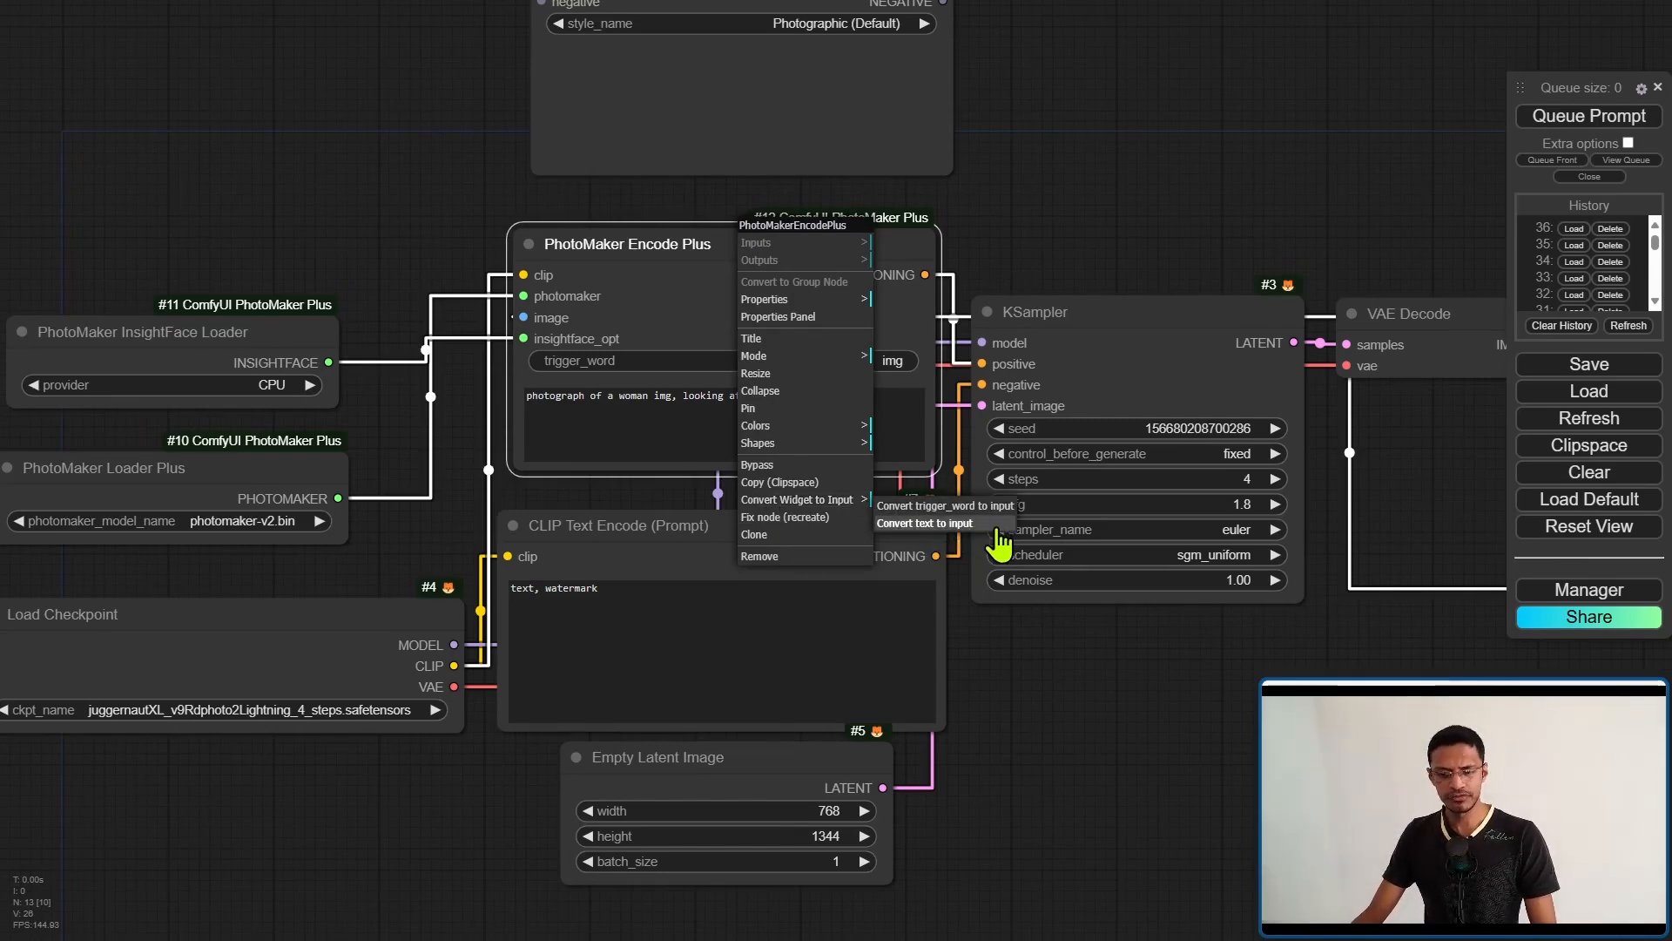
left_click(974, 525)
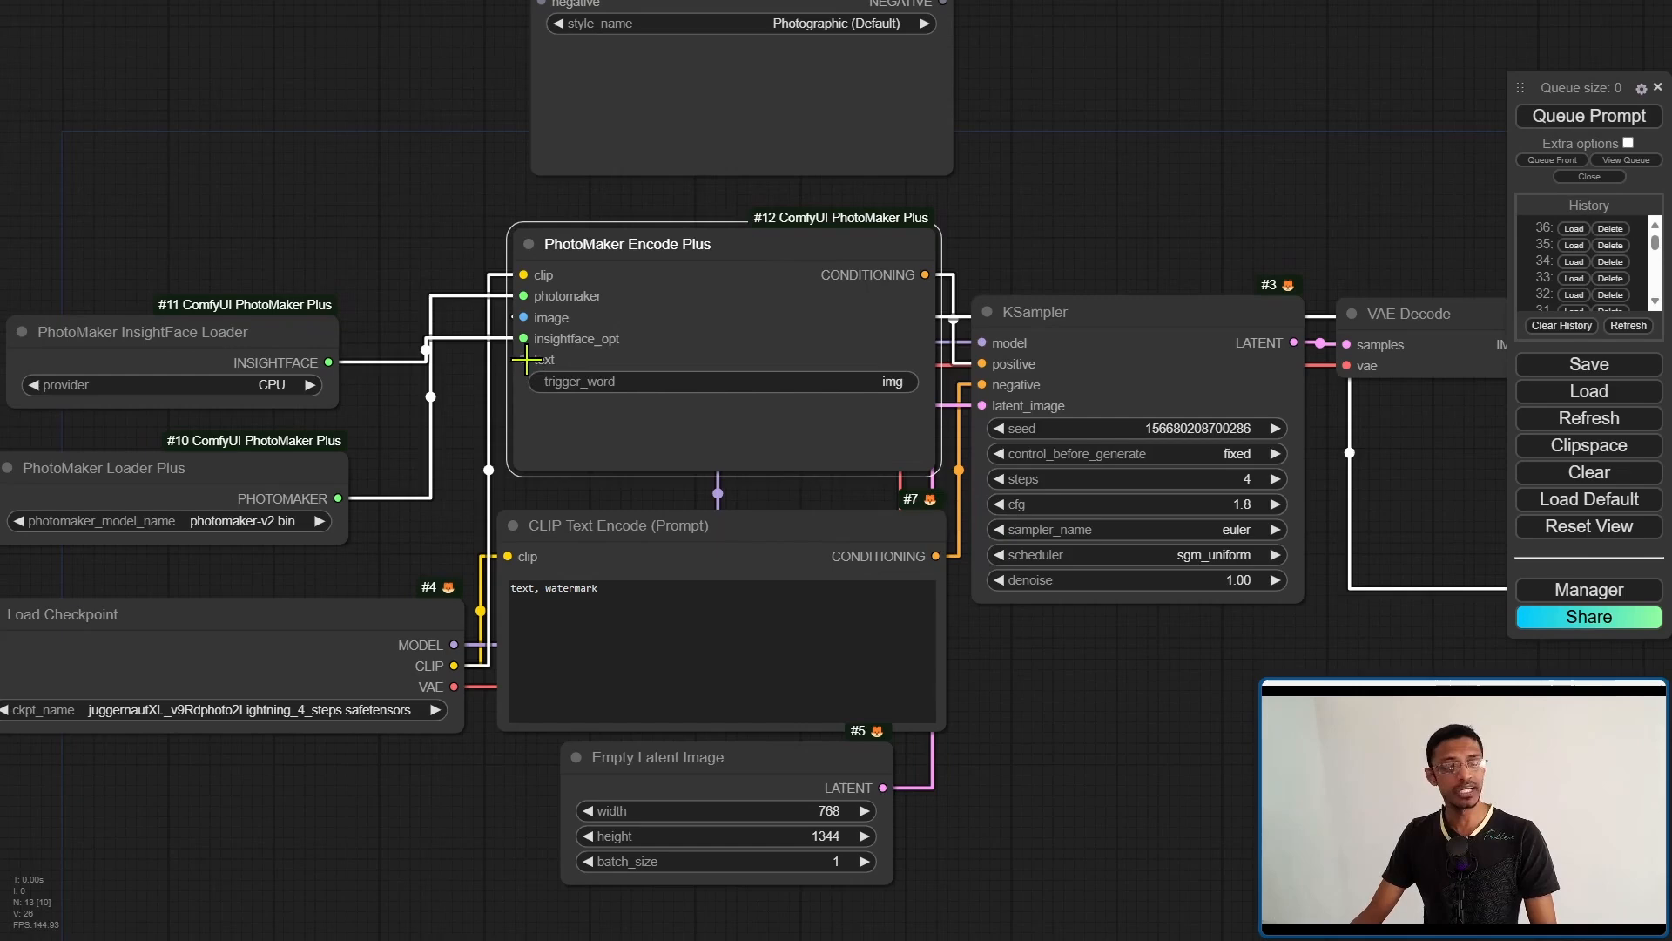
left_click_drag(183, 80, 226, 108)
left_click_drag(678, 467, 473, 205)
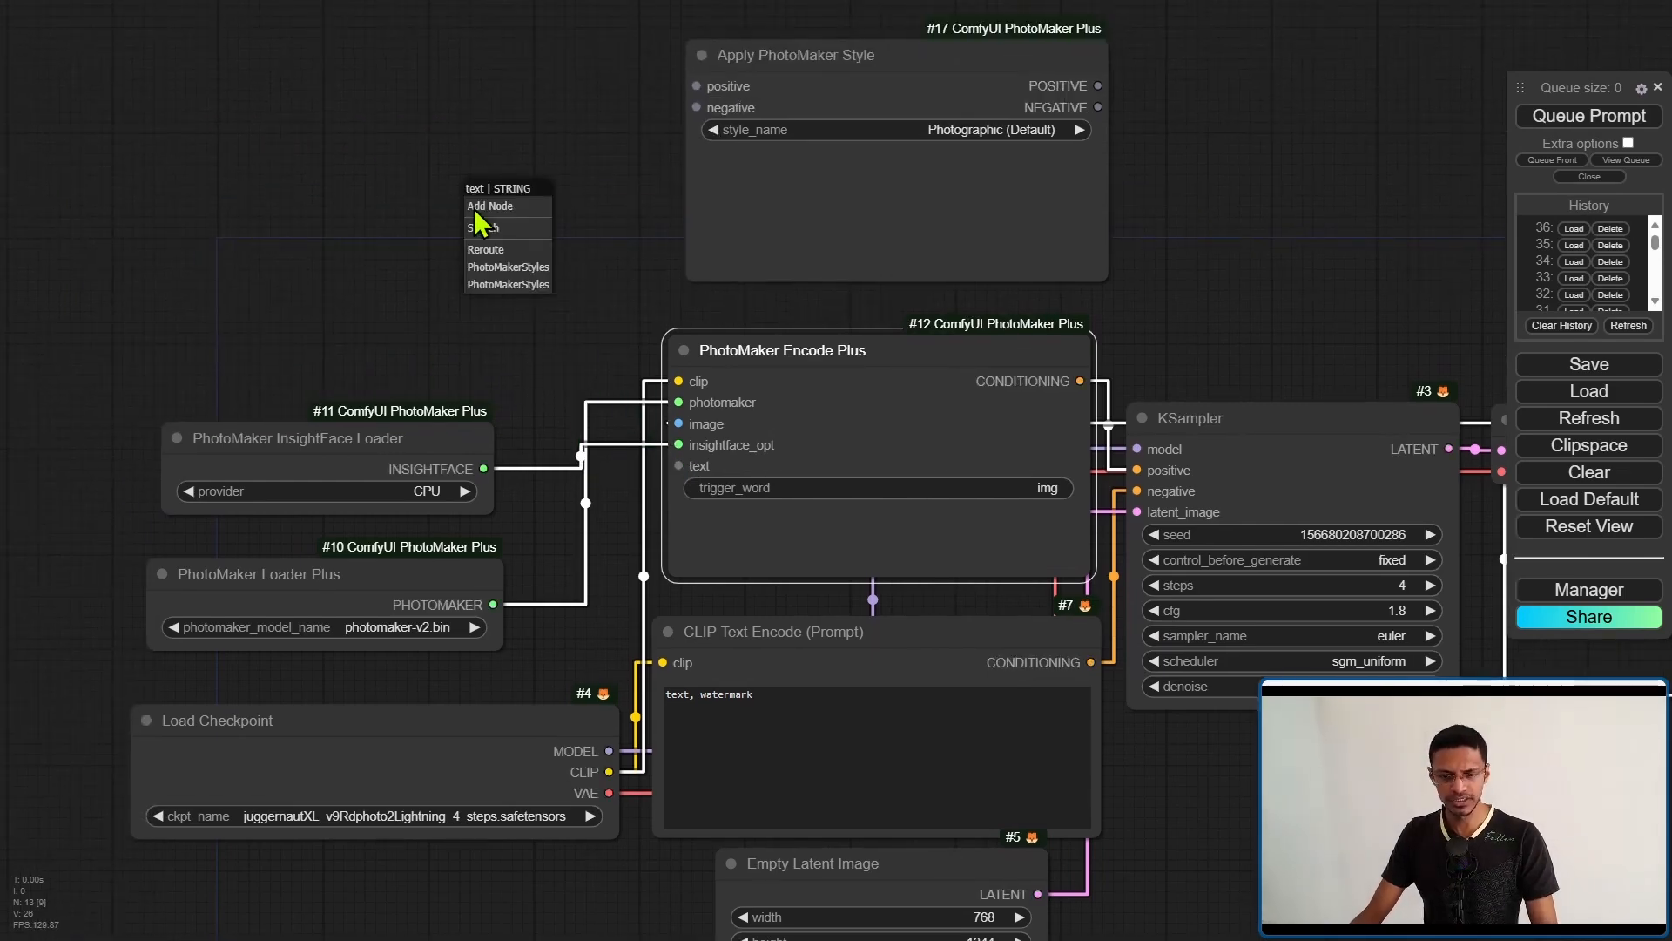
- Add a Primitive node holding the prompt "photograph of a woman img, looking at the viewer," at upper left
left_click(514, 234)
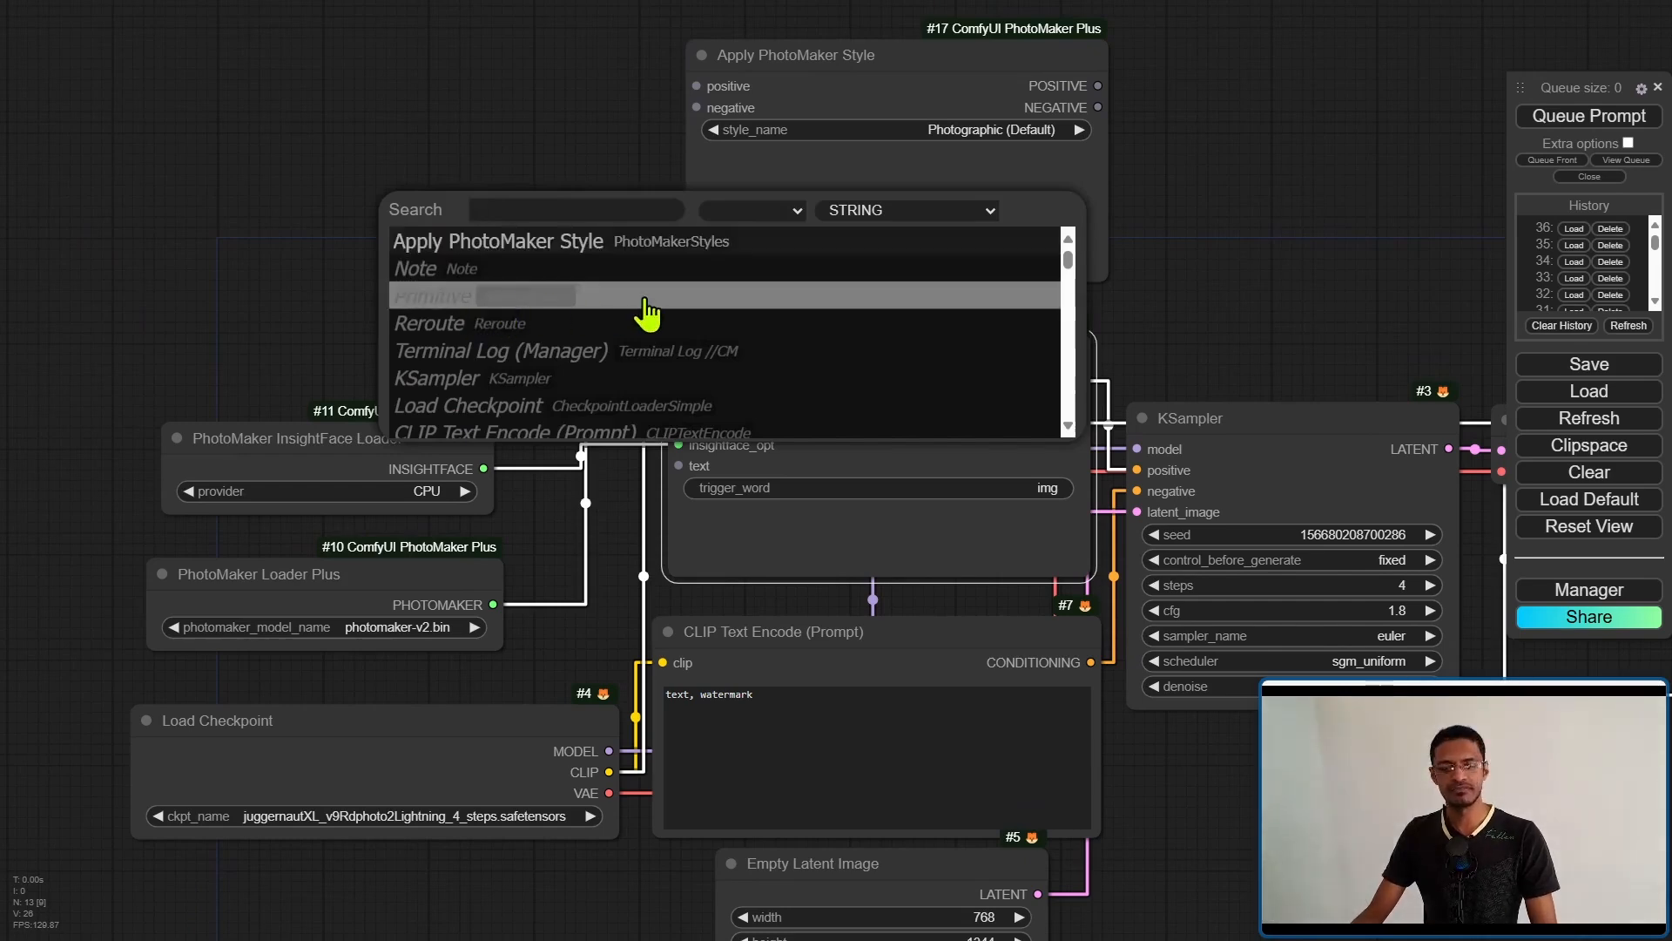
left_click(645, 310)
left_click_drag(444, 209, 387, 175)
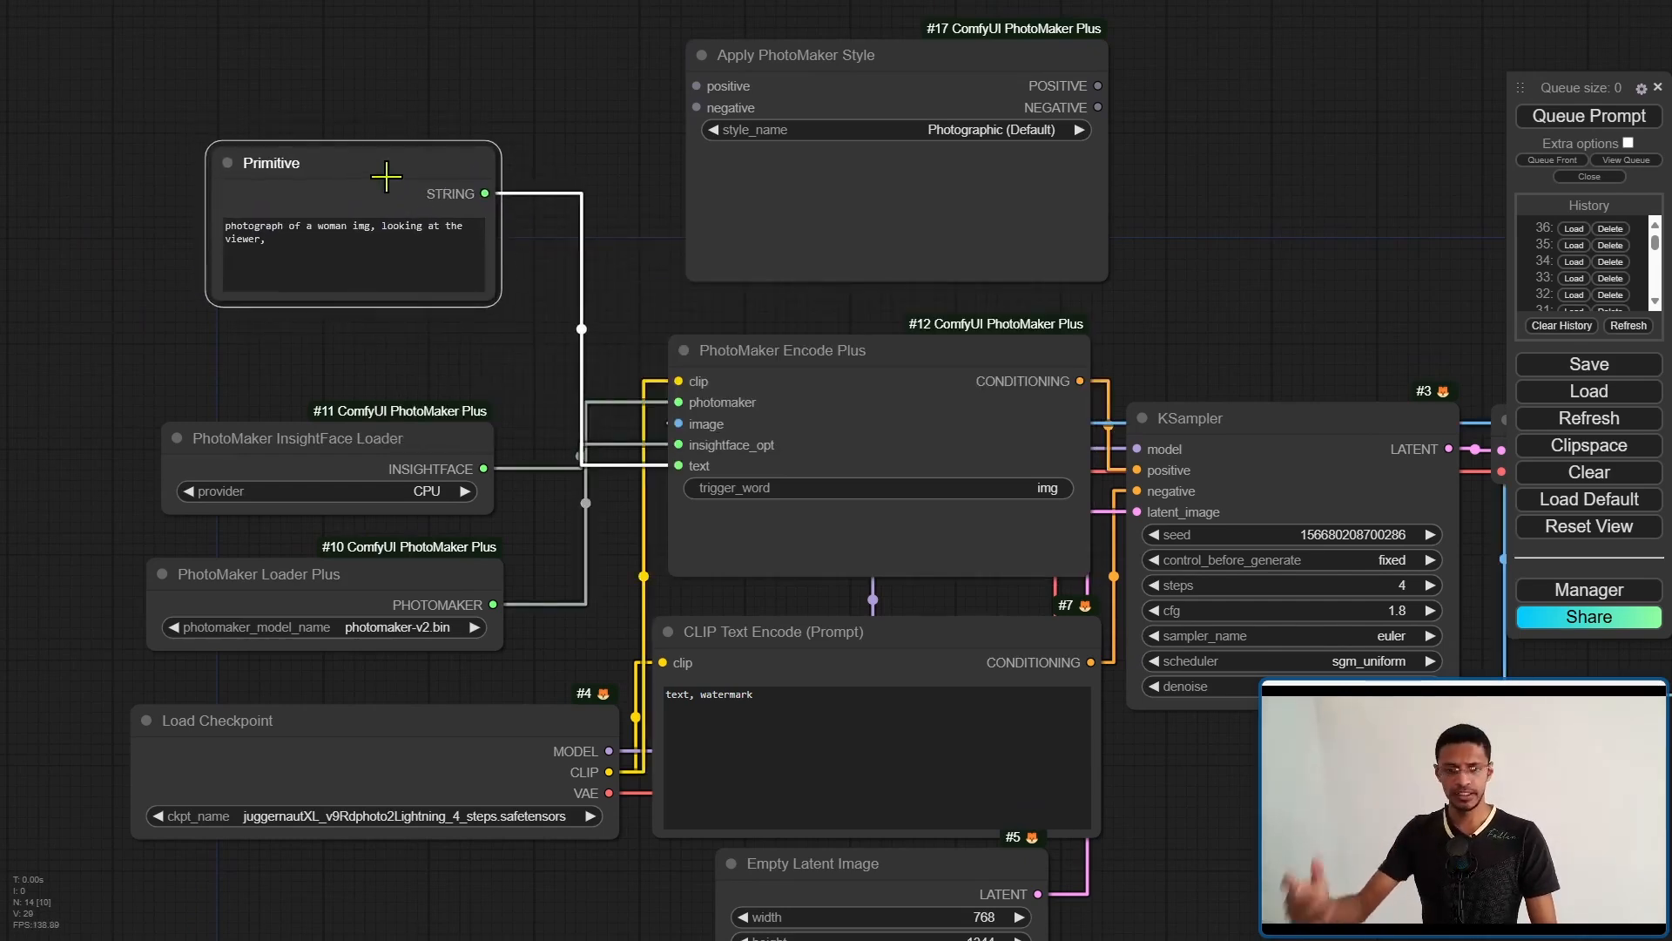
triple_click(321, 261)
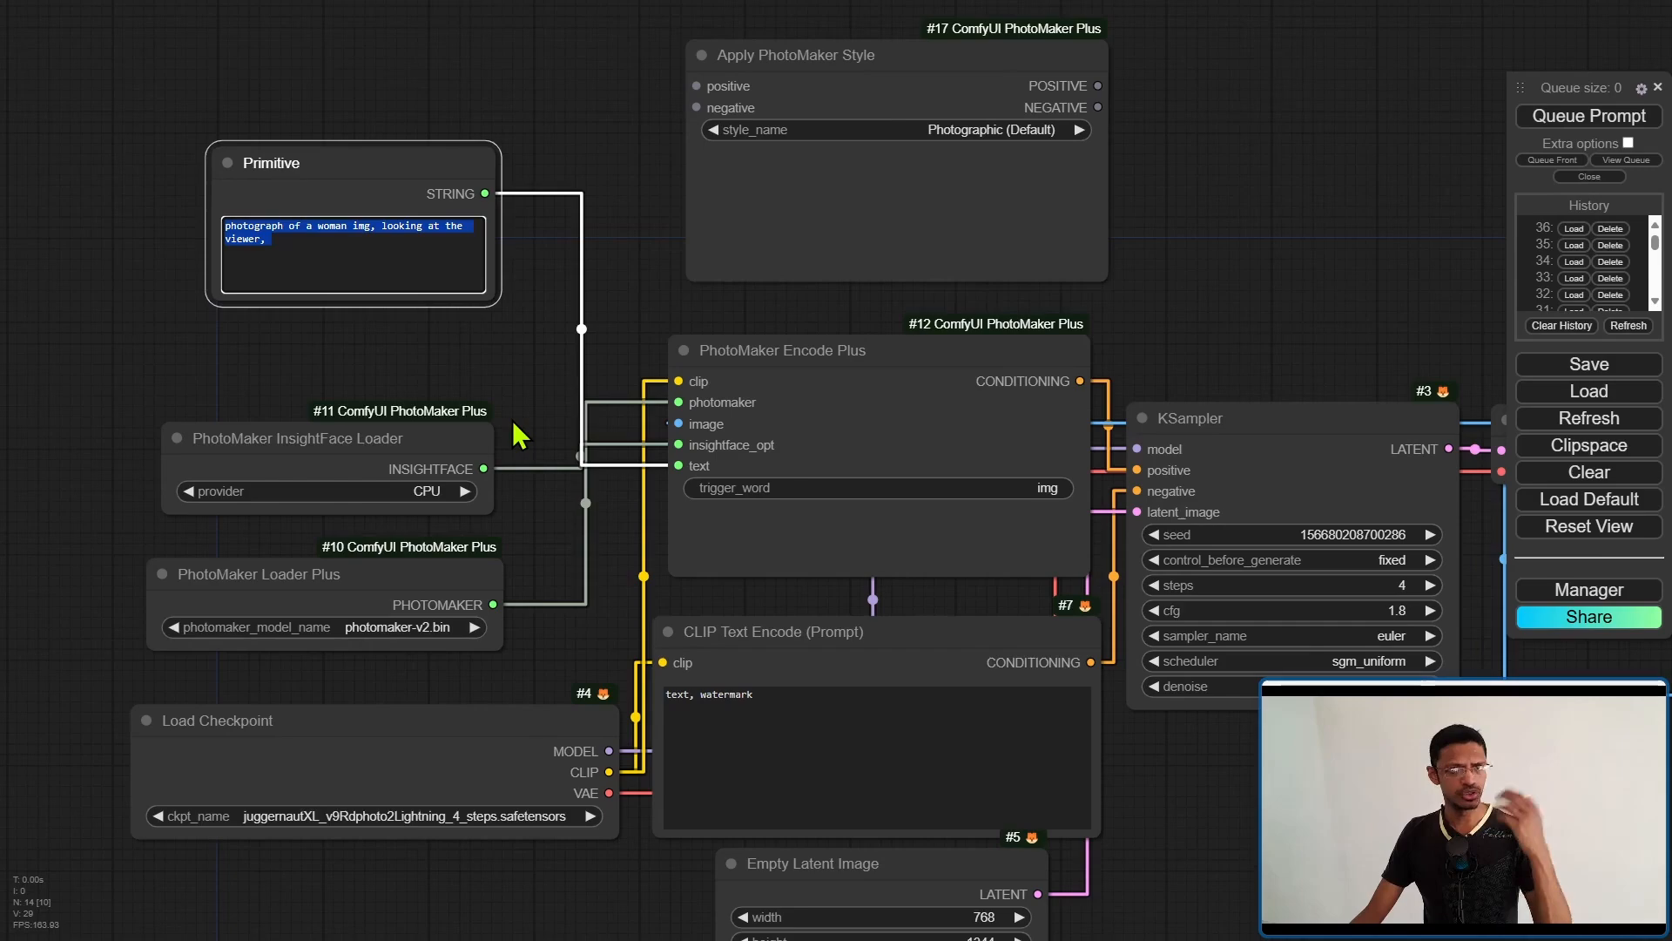
left_click(157, 300)
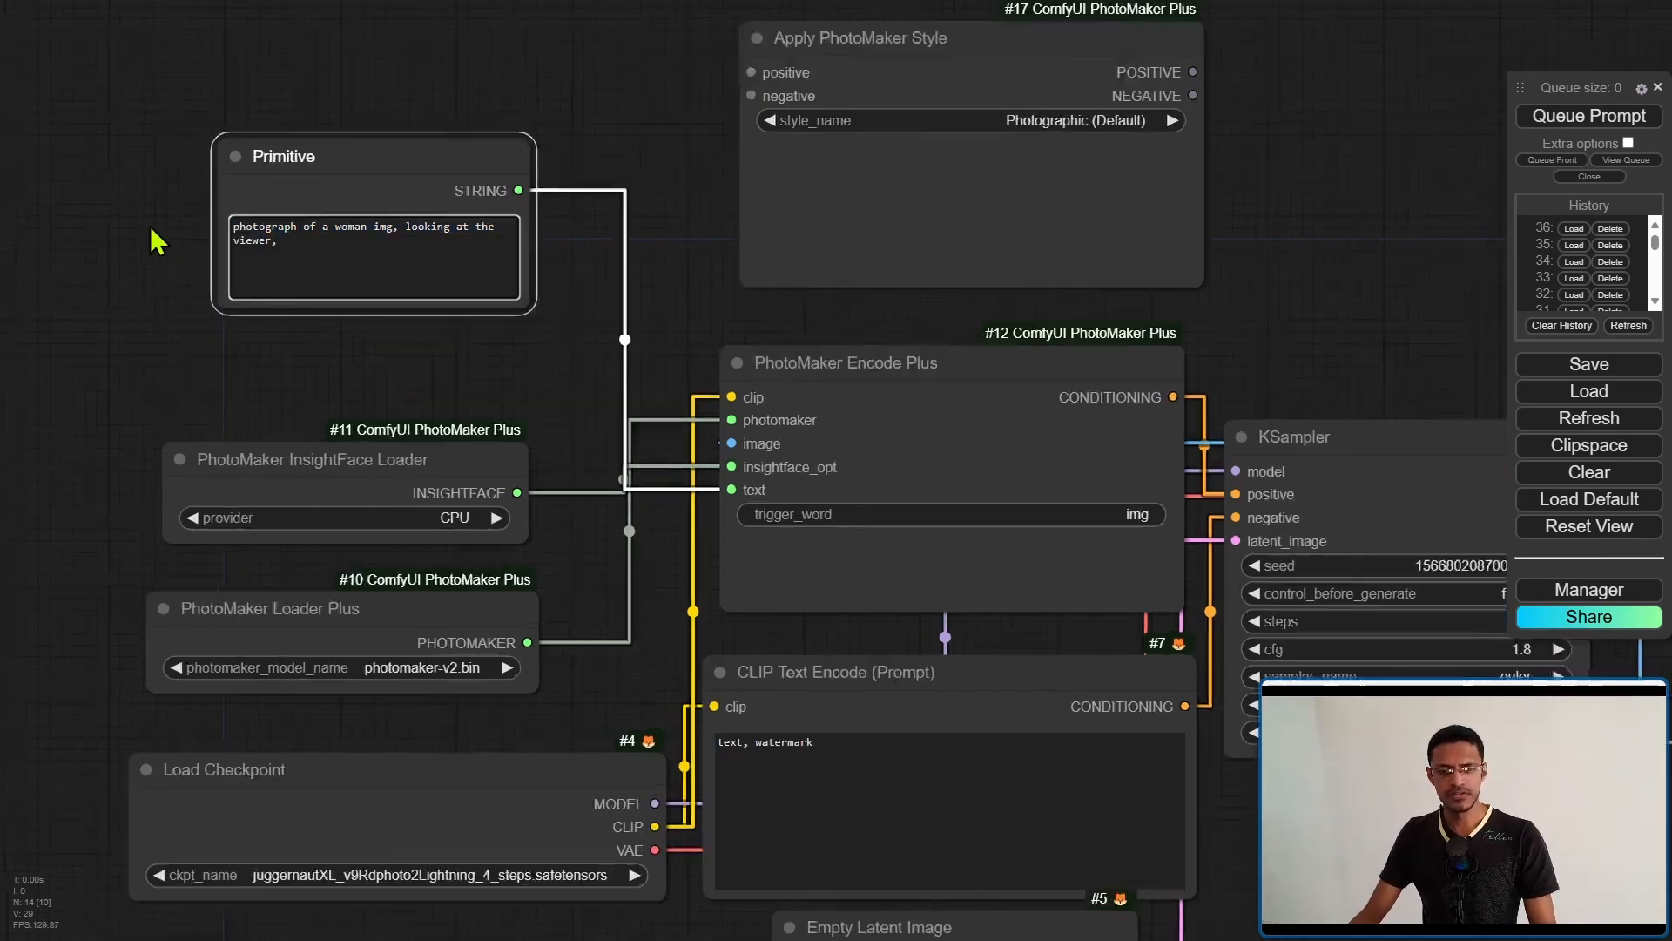
scroll(157, 301, "up", 4)
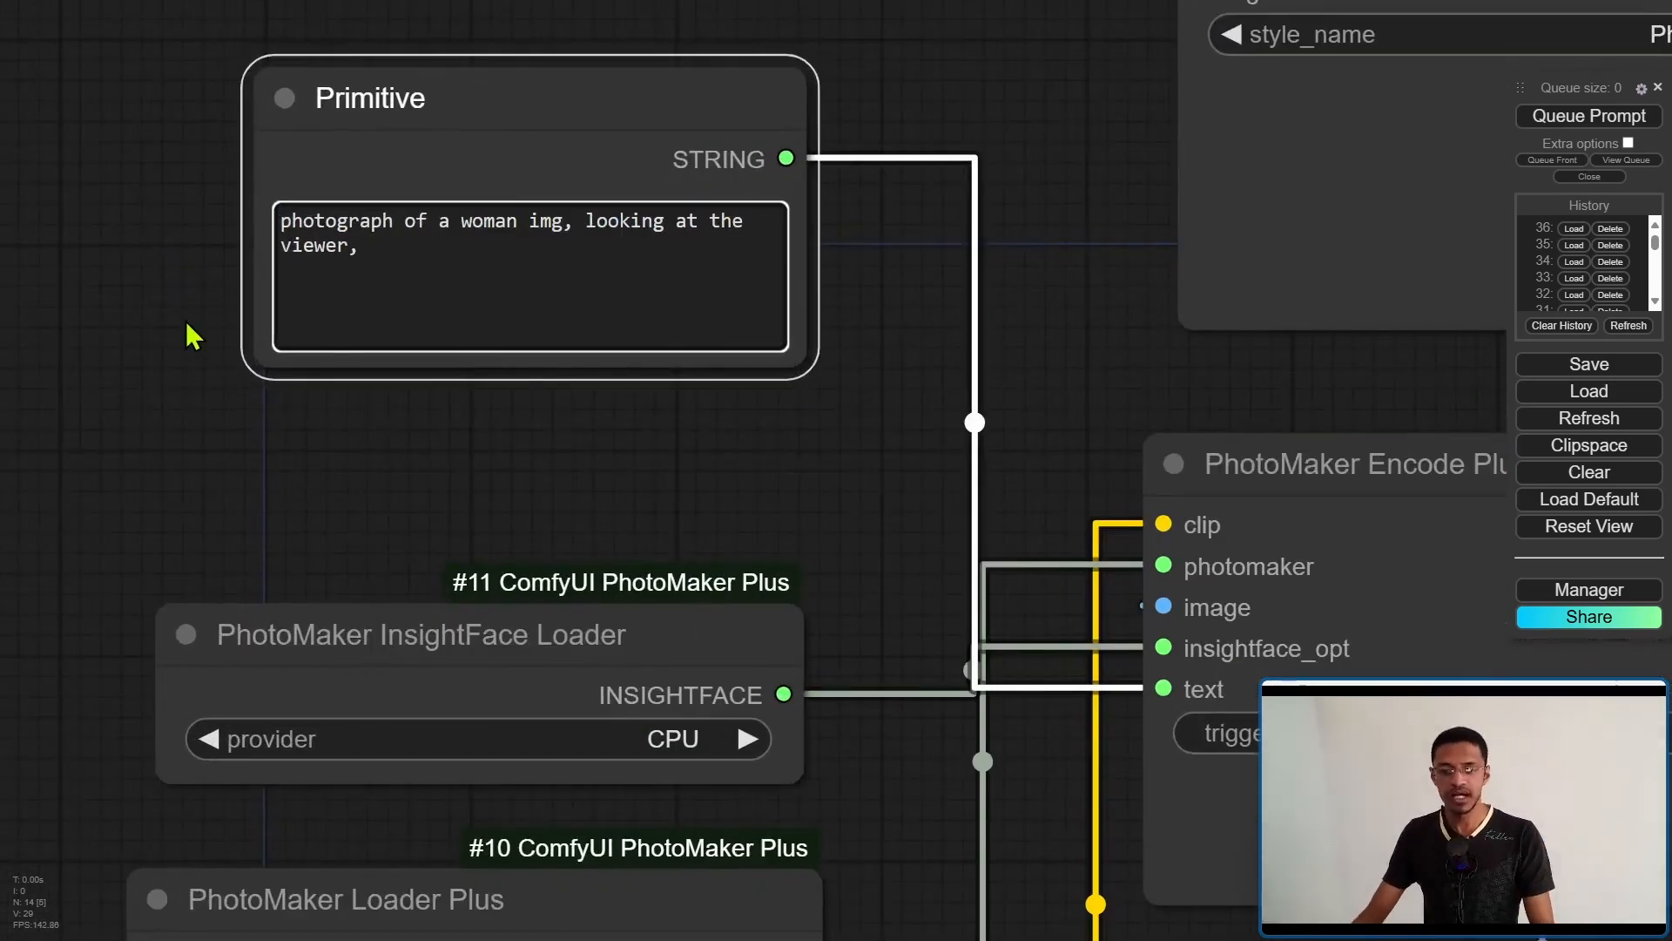
double_click(546, 221)
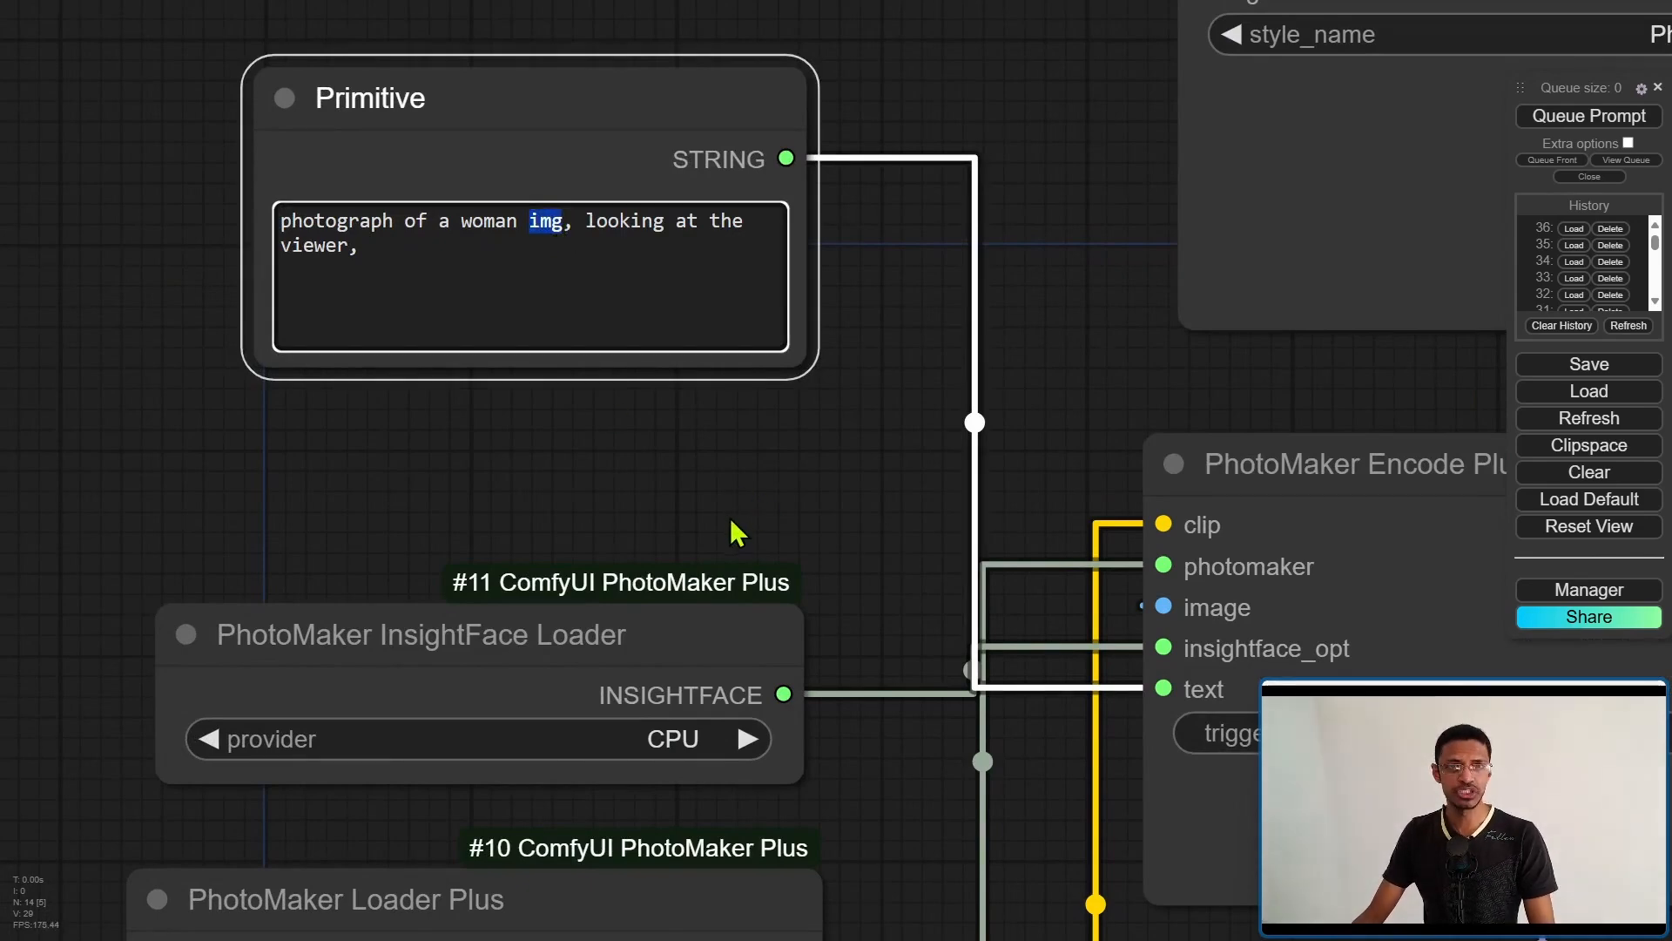
scroll(739, 523, "down", 2)
scroll(830, 372, "down", 2)
left_click_drag(344, 352, 348, 353)
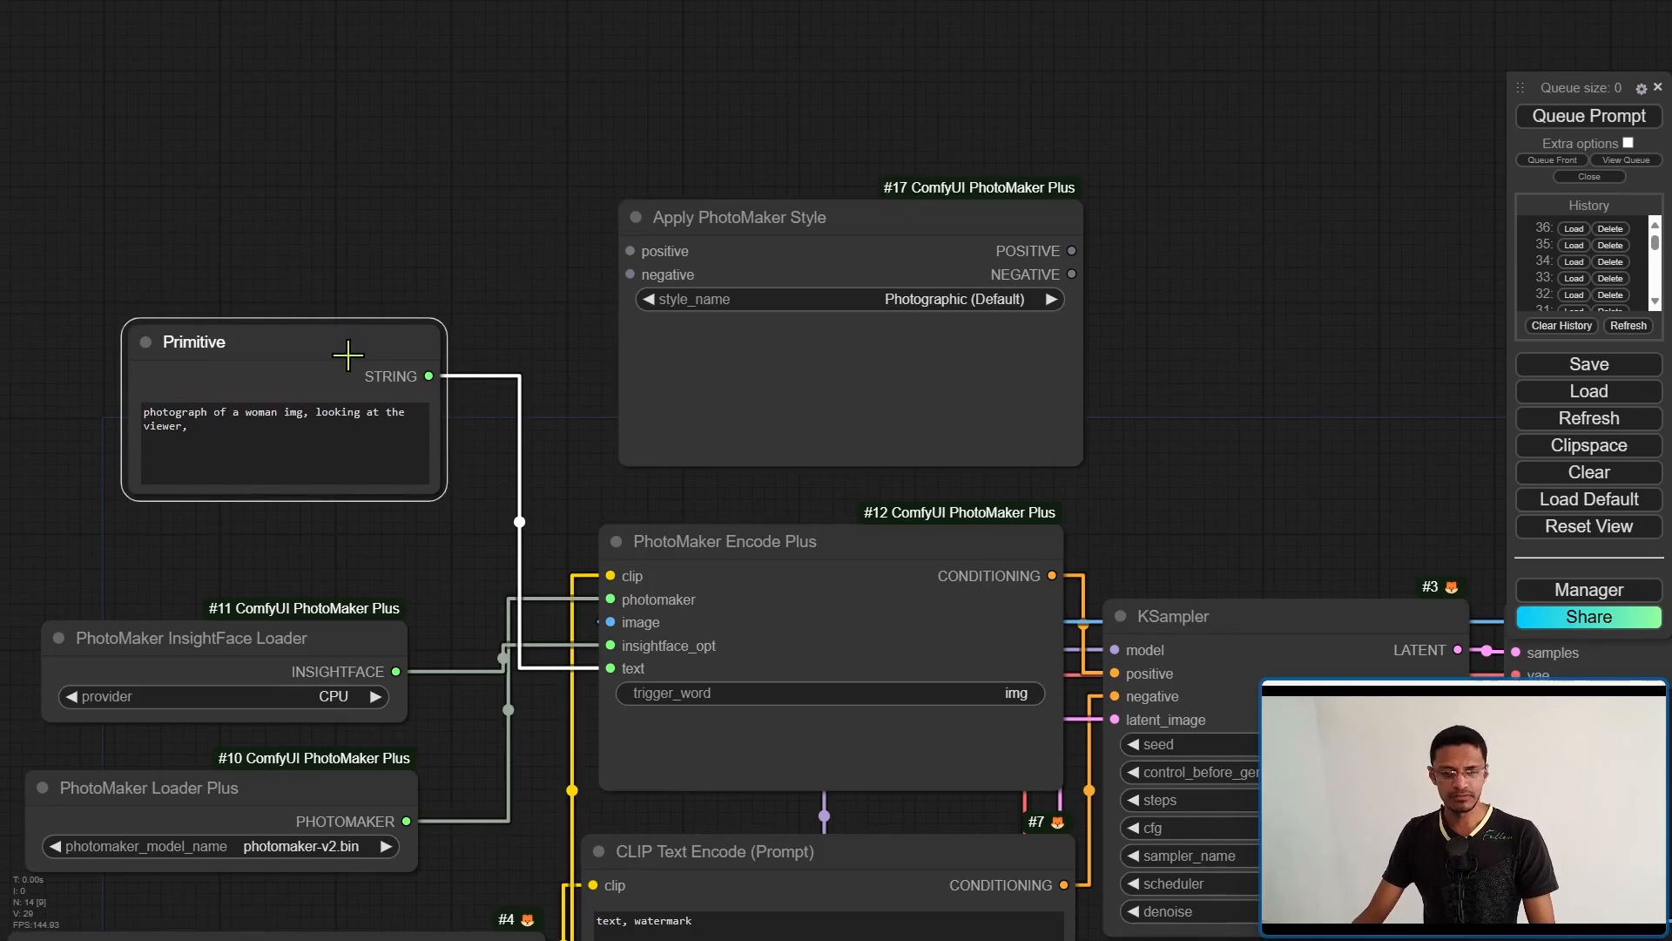
- Wire Primitive STRING into Apply PhotoMaker Style positive and its POSITIVE output into Encode Plus text
left_click_drag(431, 377, 630, 249)
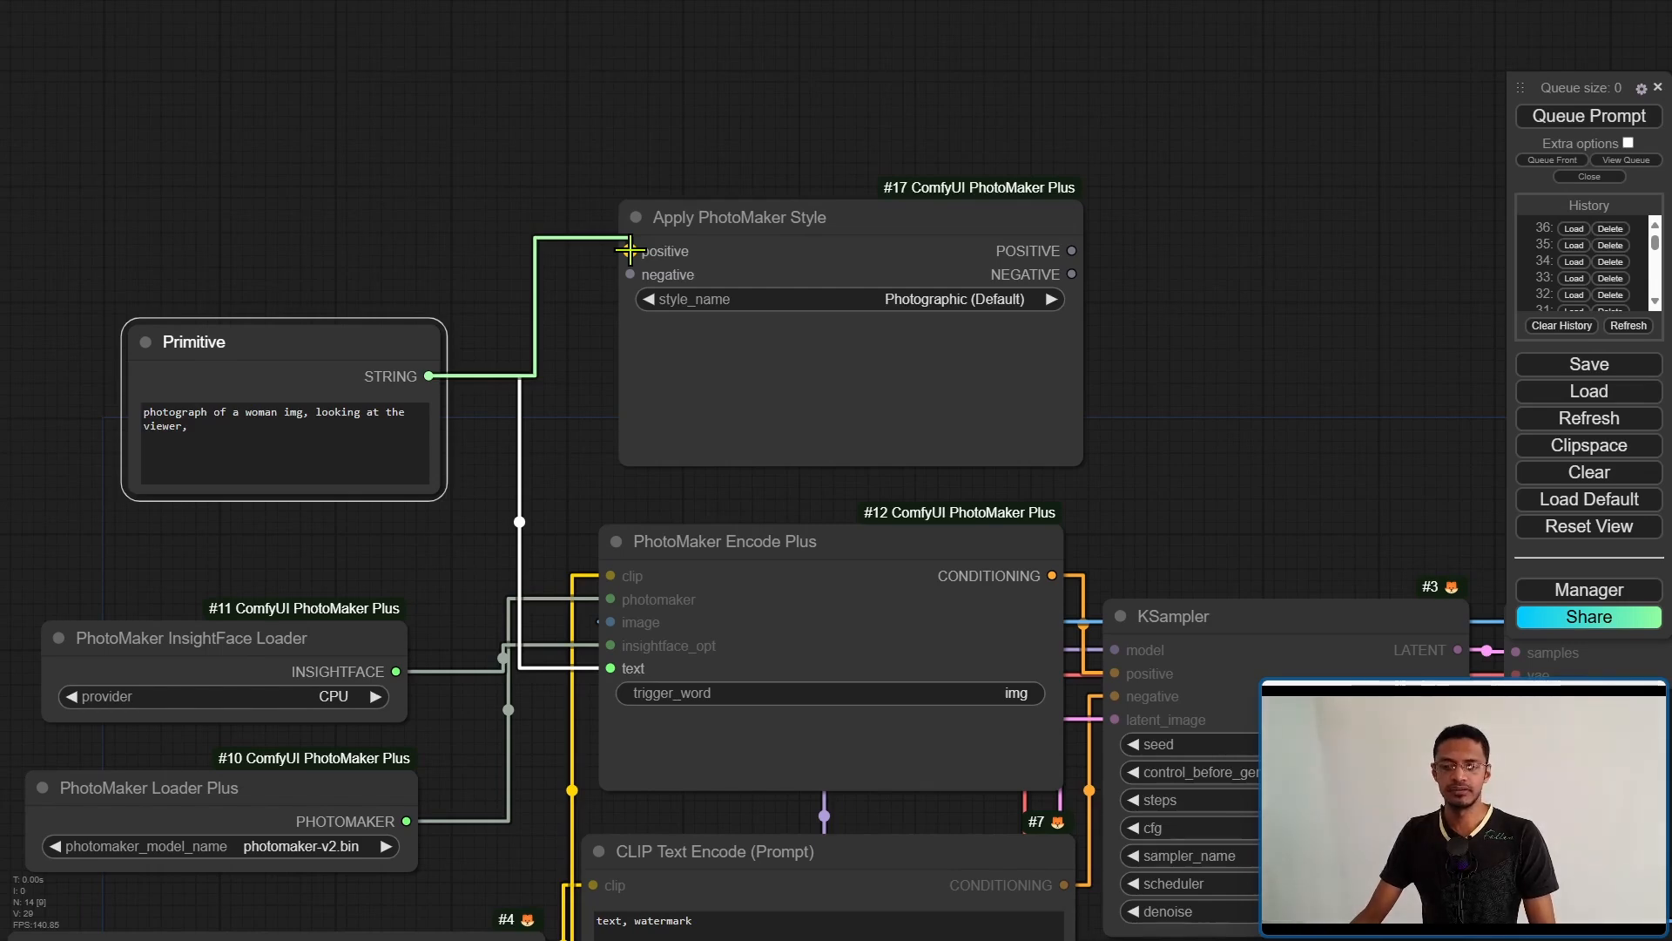
left_click_drag(630, 250, 630, 250)
scroll(785, 522, "up", 1)
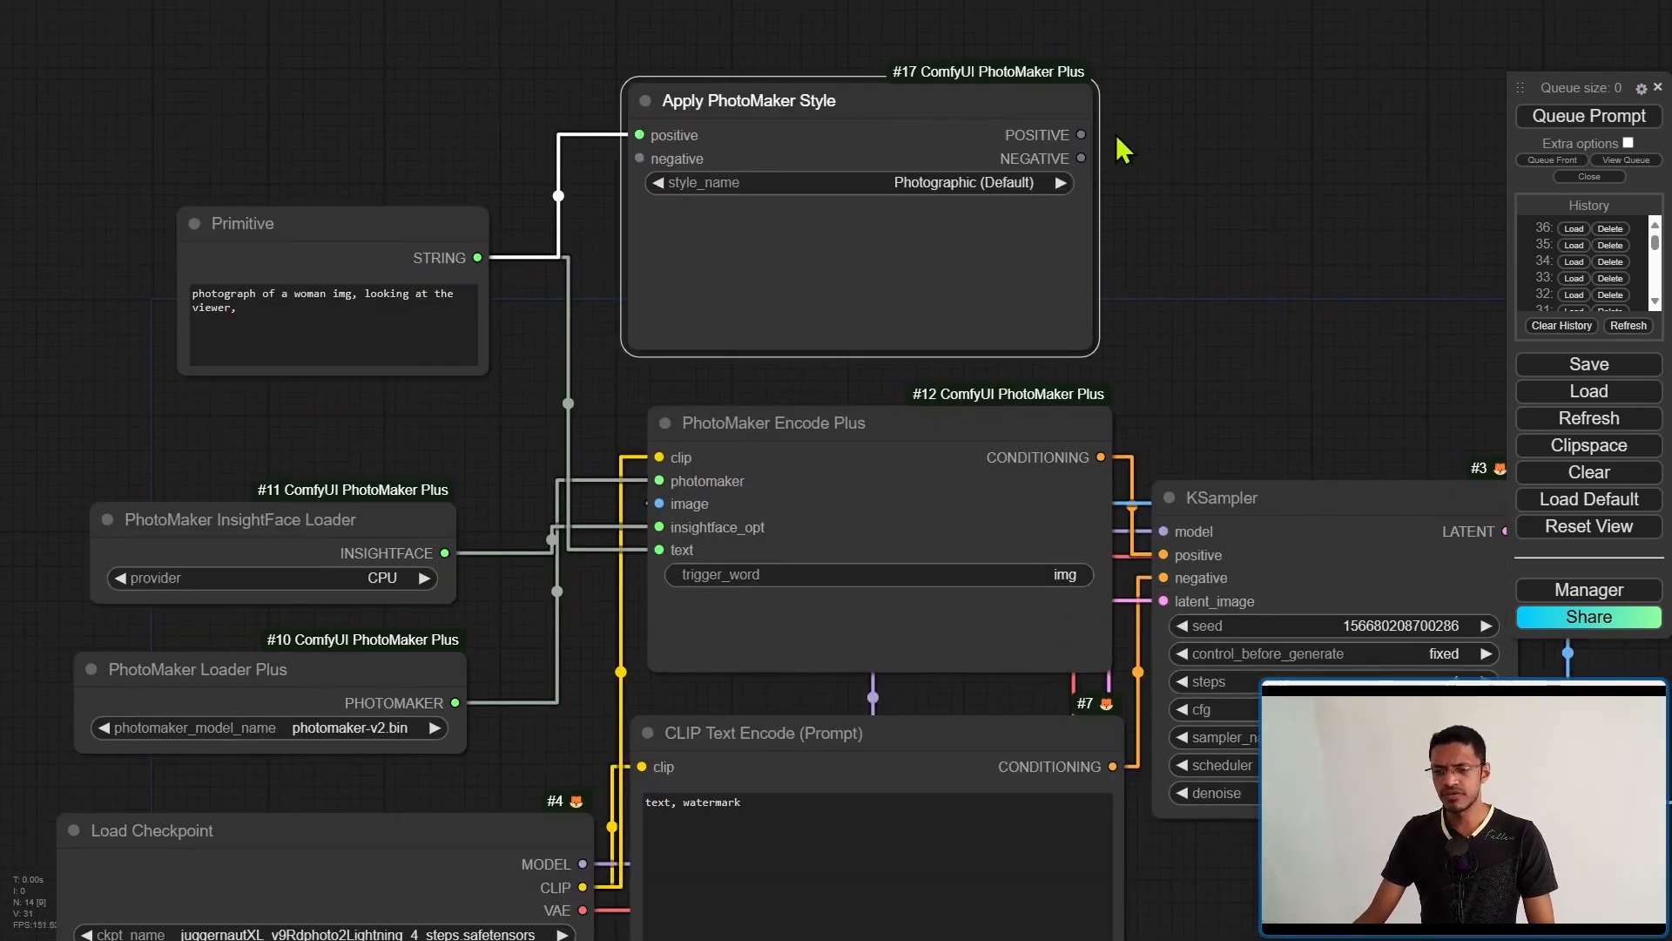
mouse_move(1082, 134)
left_mouse_down()
mouse_move(1327, 299)
mouse_move(673, 579)
mouse_move(660, 550)
left_mouse_up()
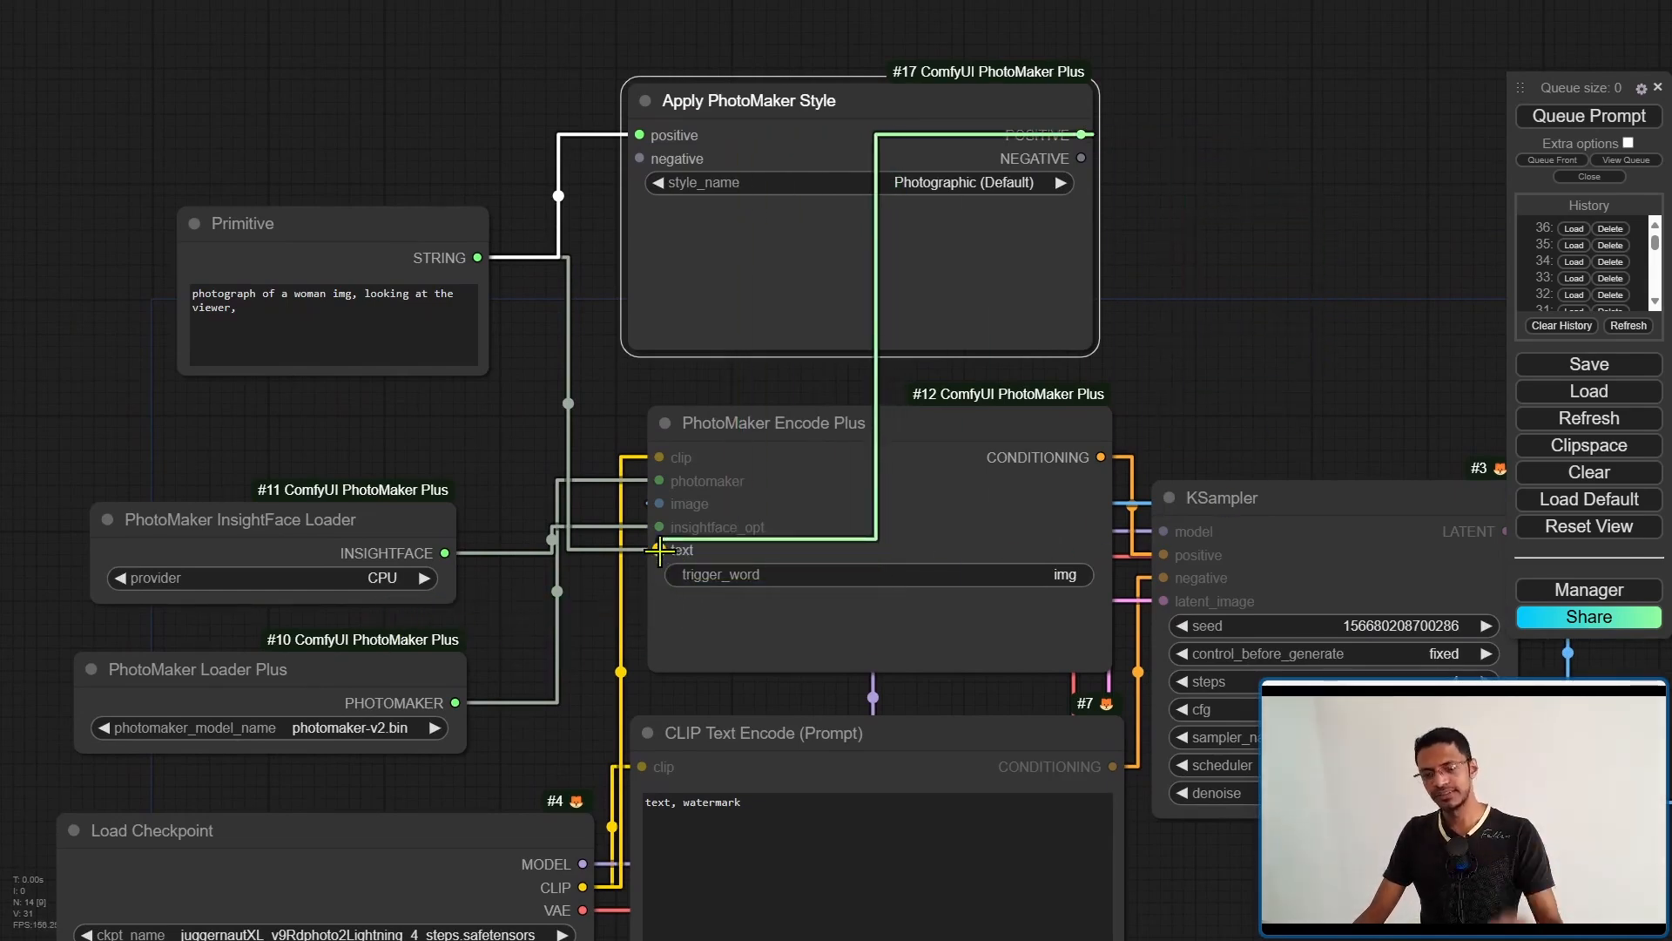
left_click_drag(660, 550, 661, 551)
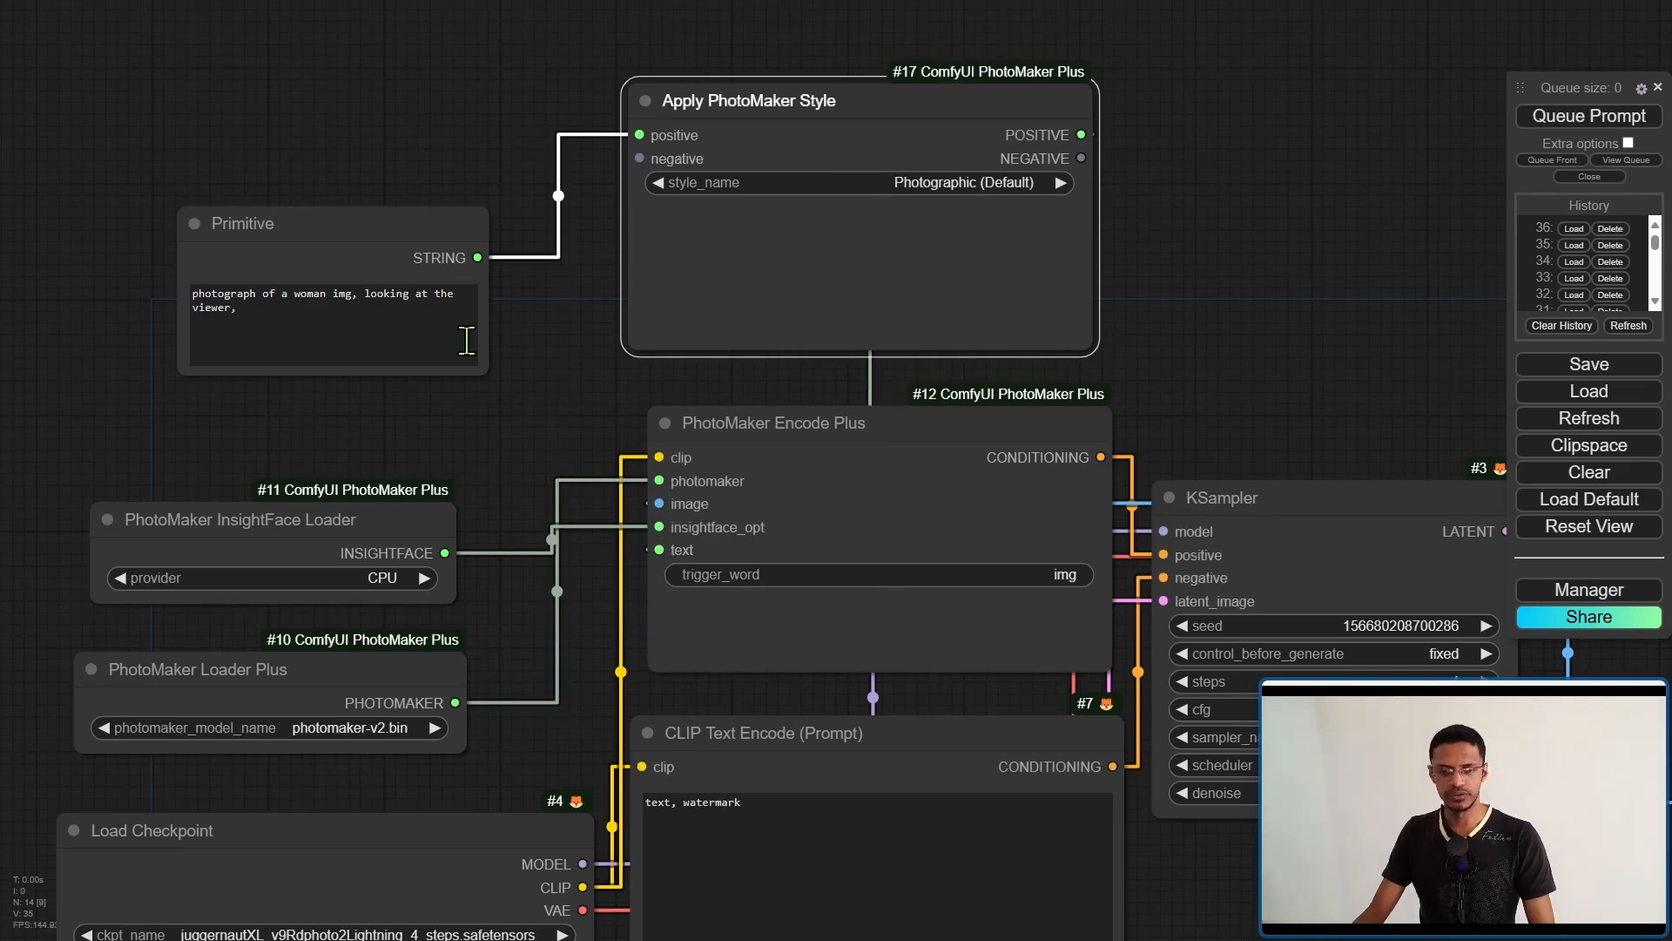
- Rearrange Primitive, Apply PhotoMaker Style and PhotoMaker Encode Plus left to right across the top
left_click_drag(784, 422, 1298, 103)
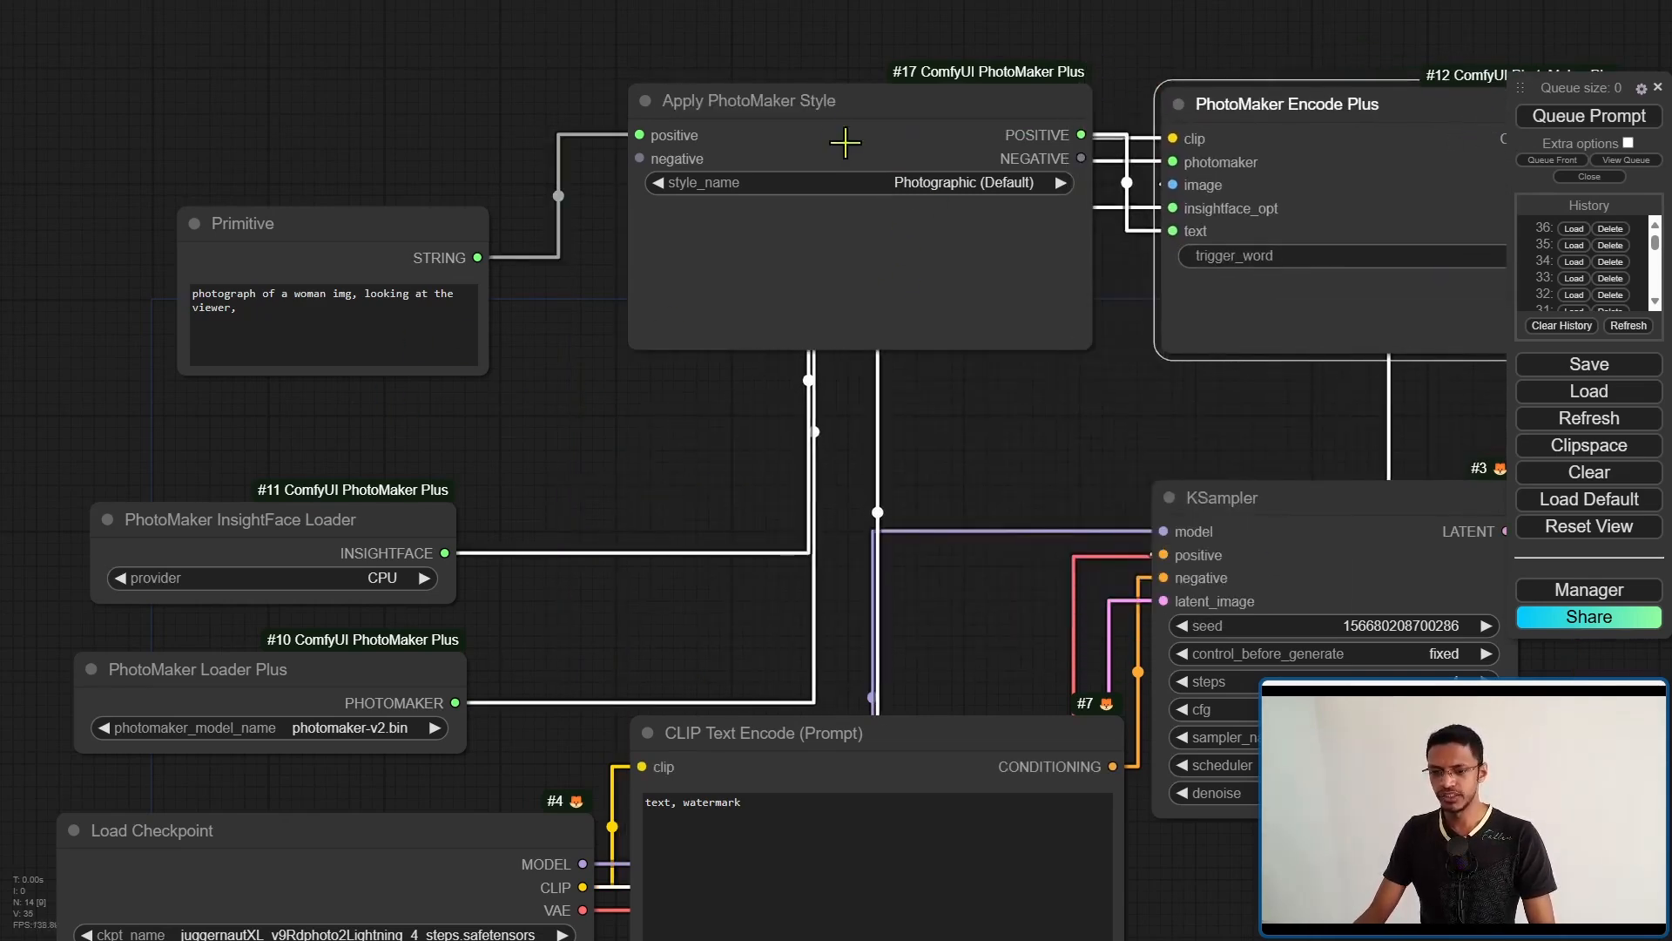
left_click_drag(844, 115, 768, 159)
mouse_move(347, 250)
left_mouse_down()
mouse_move(392, 150)
mouse_move(343, 175)
mouse_move(352, 147)
left_mouse_up()
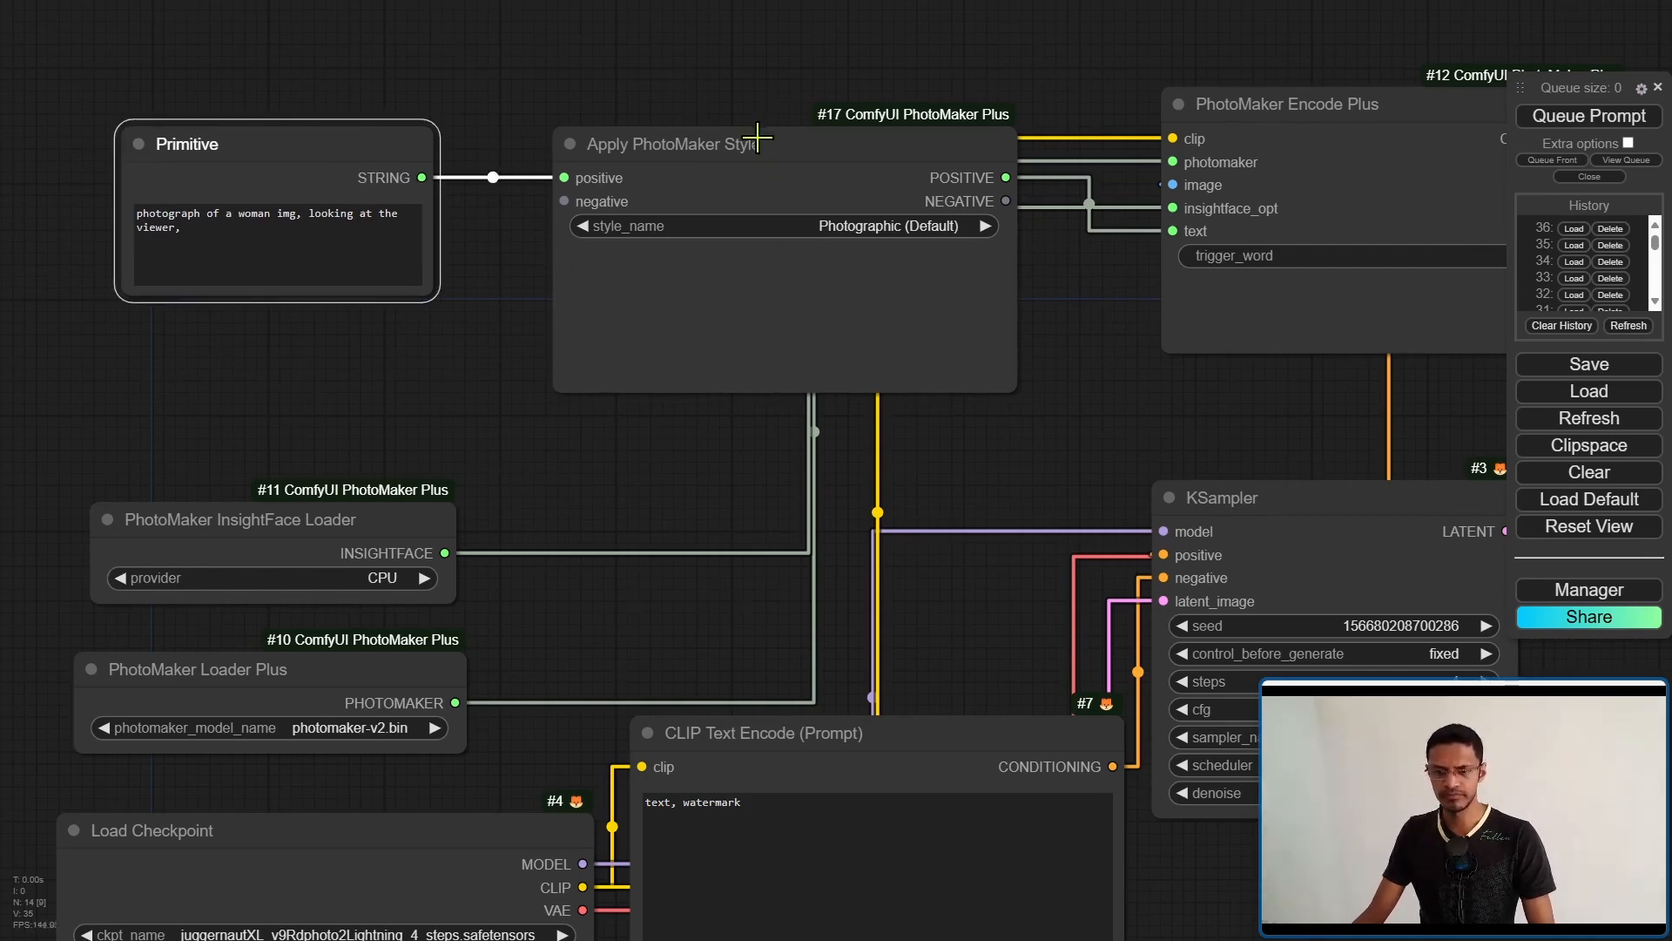
left_click_drag(758, 137, 726, 205)
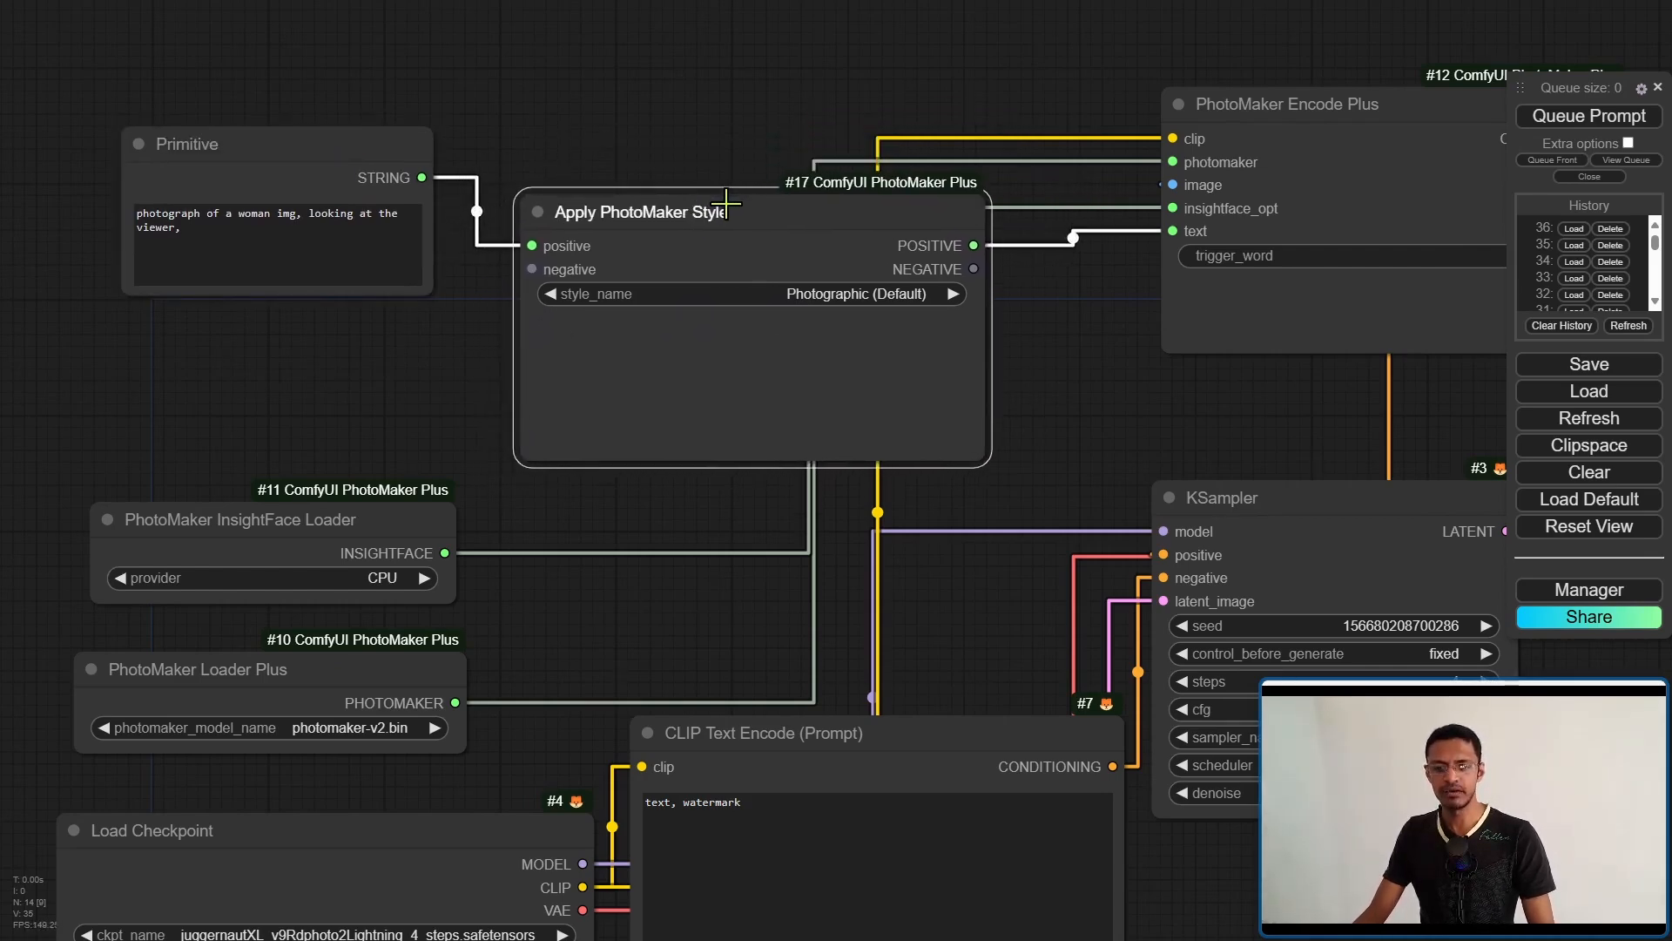
left_click_drag(770, 221, 780, 266)
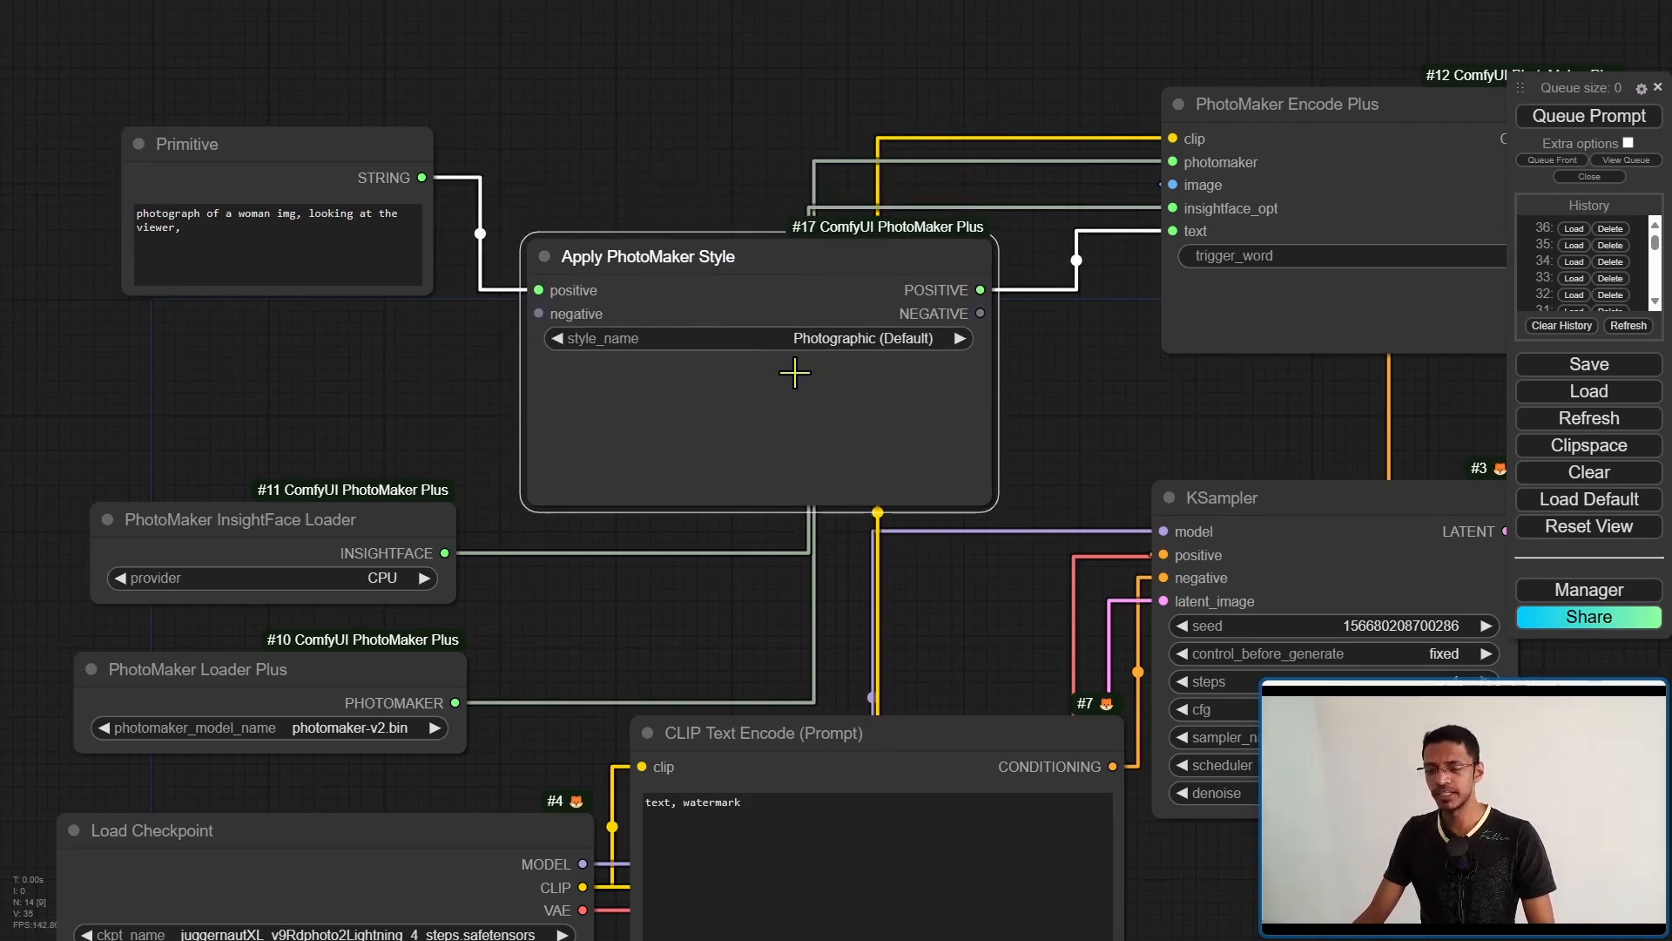
left_click_drag(1307, 112, 1264, 135)
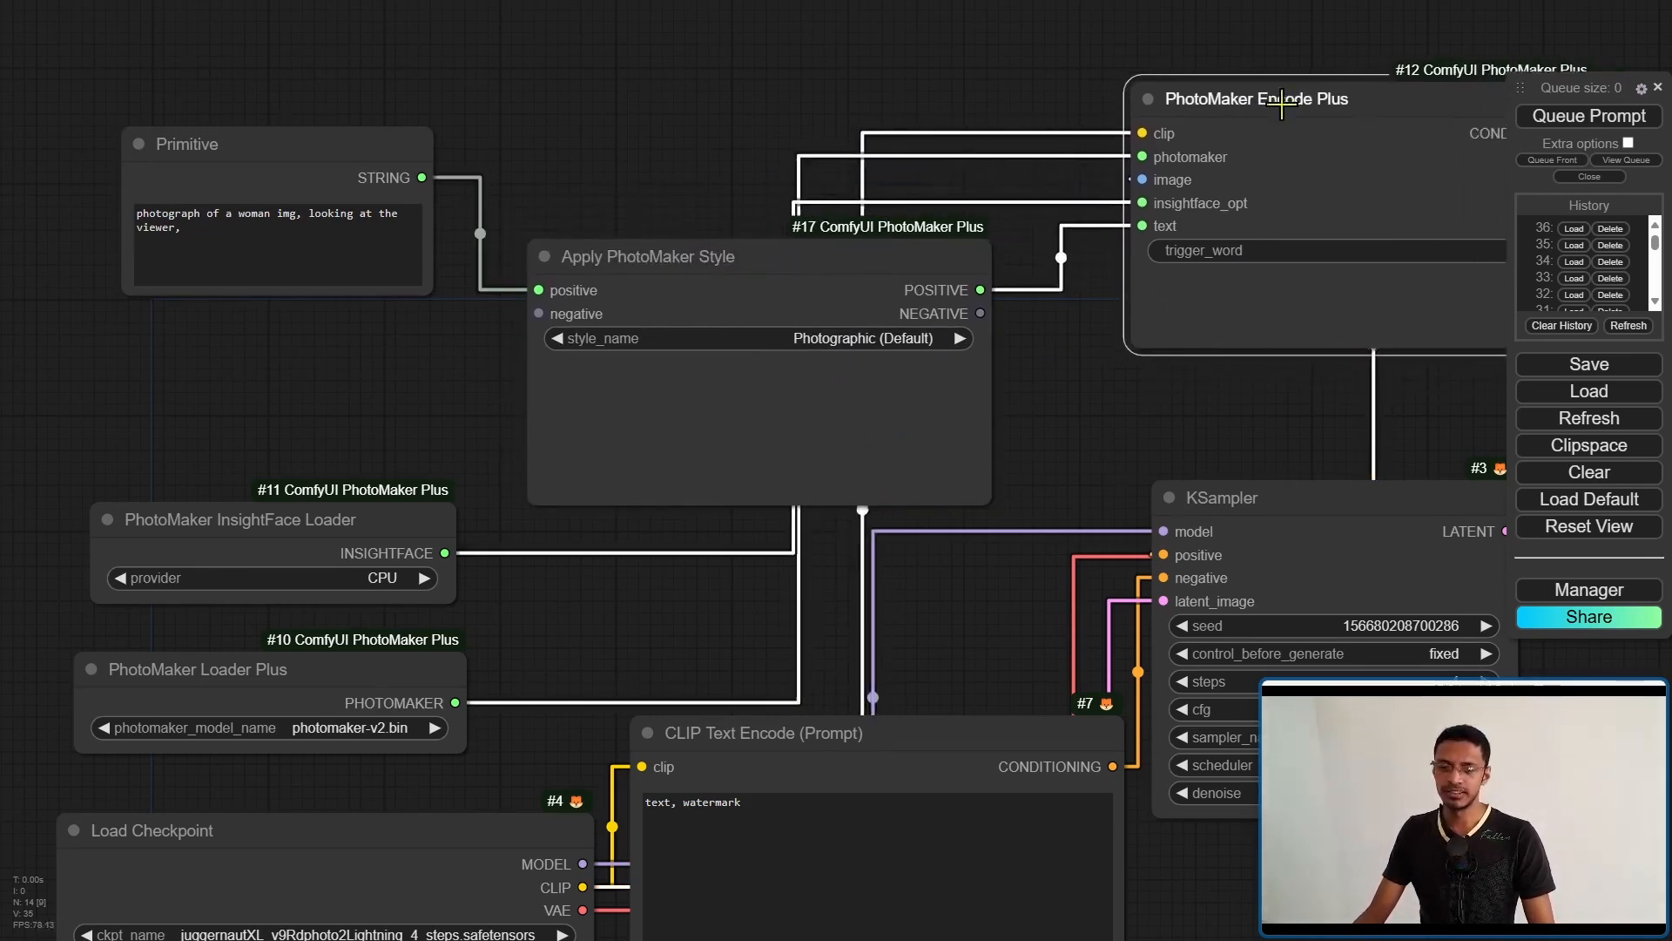
- Duplicate the Primitive prompt, feed it into the style's negative input, and move CLIP Text Encode up
mouse_move(823, 550)
left_mouse_down()
mouse_move(870, 616)
mouse_move(915, 576)
left_mouse_up()
left_click(392, 157)
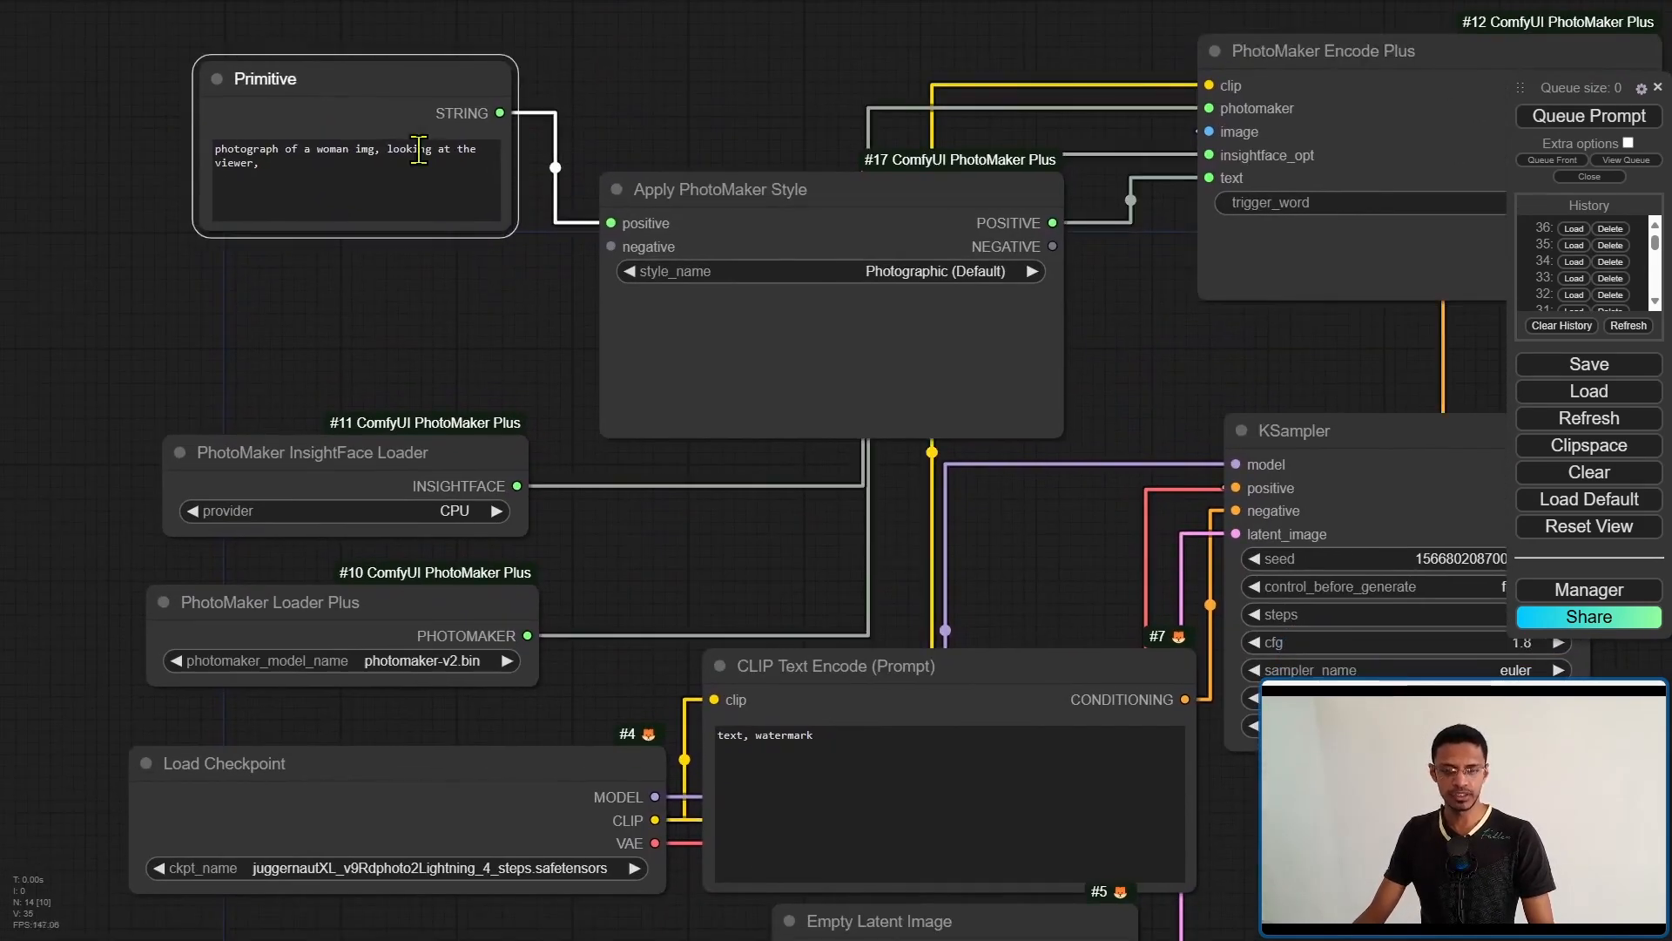
key("ctrl+c")
key("ctrl+v")
left_click_drag(398, 220, 626, 159)
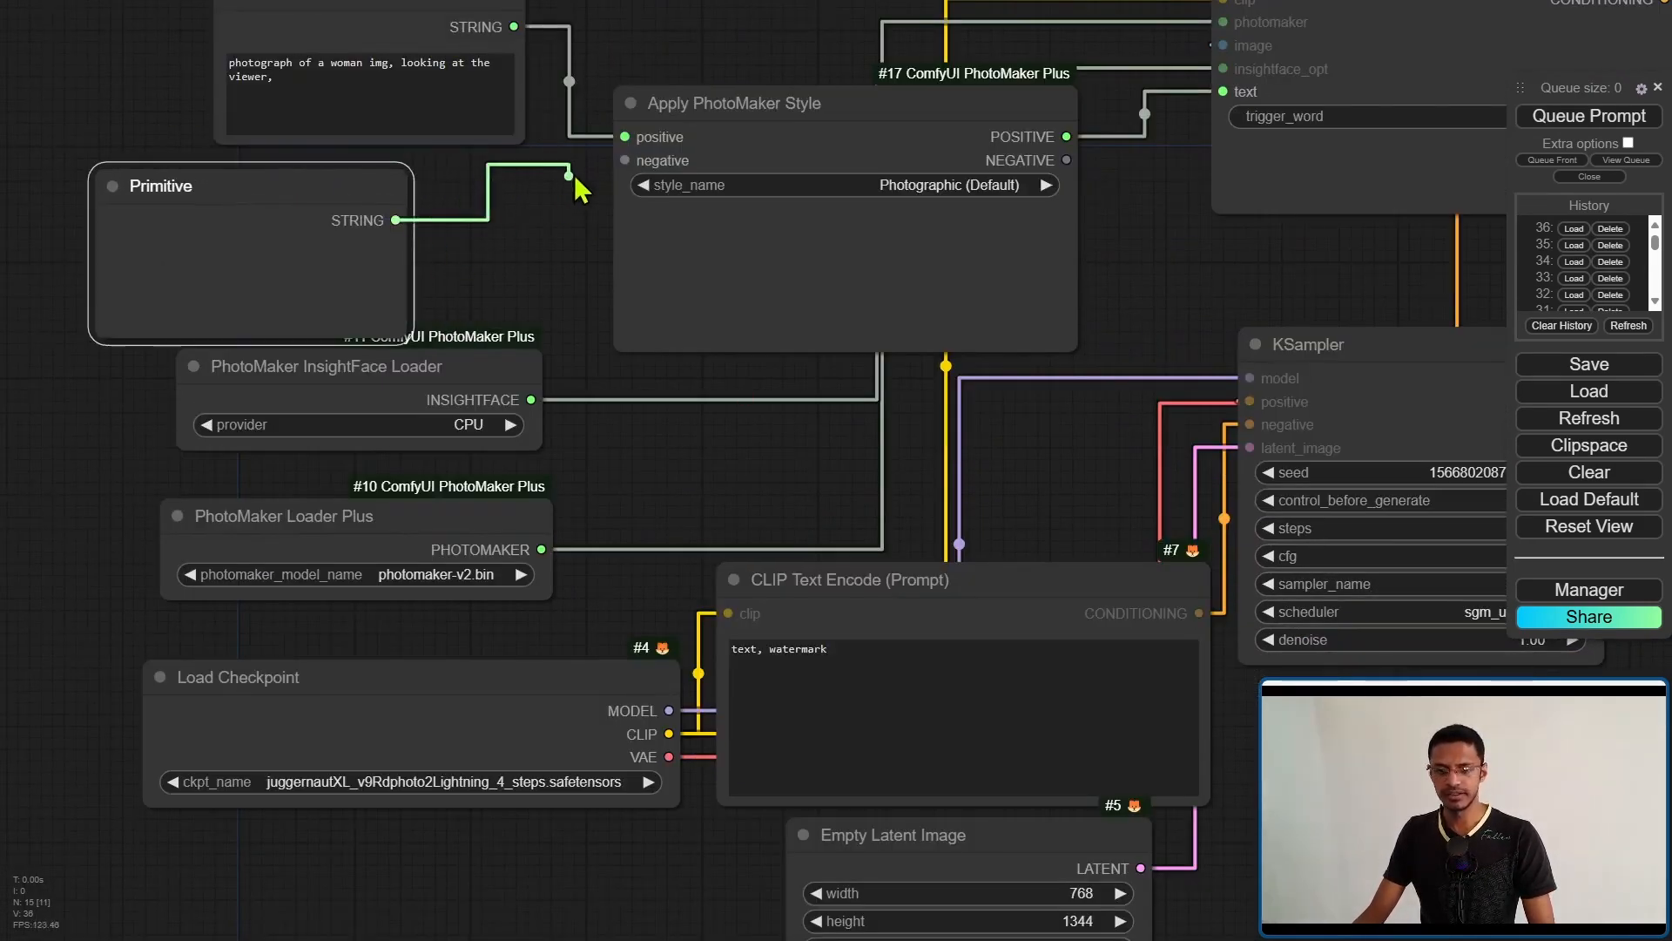
scroll(624, 159, "up", 1)
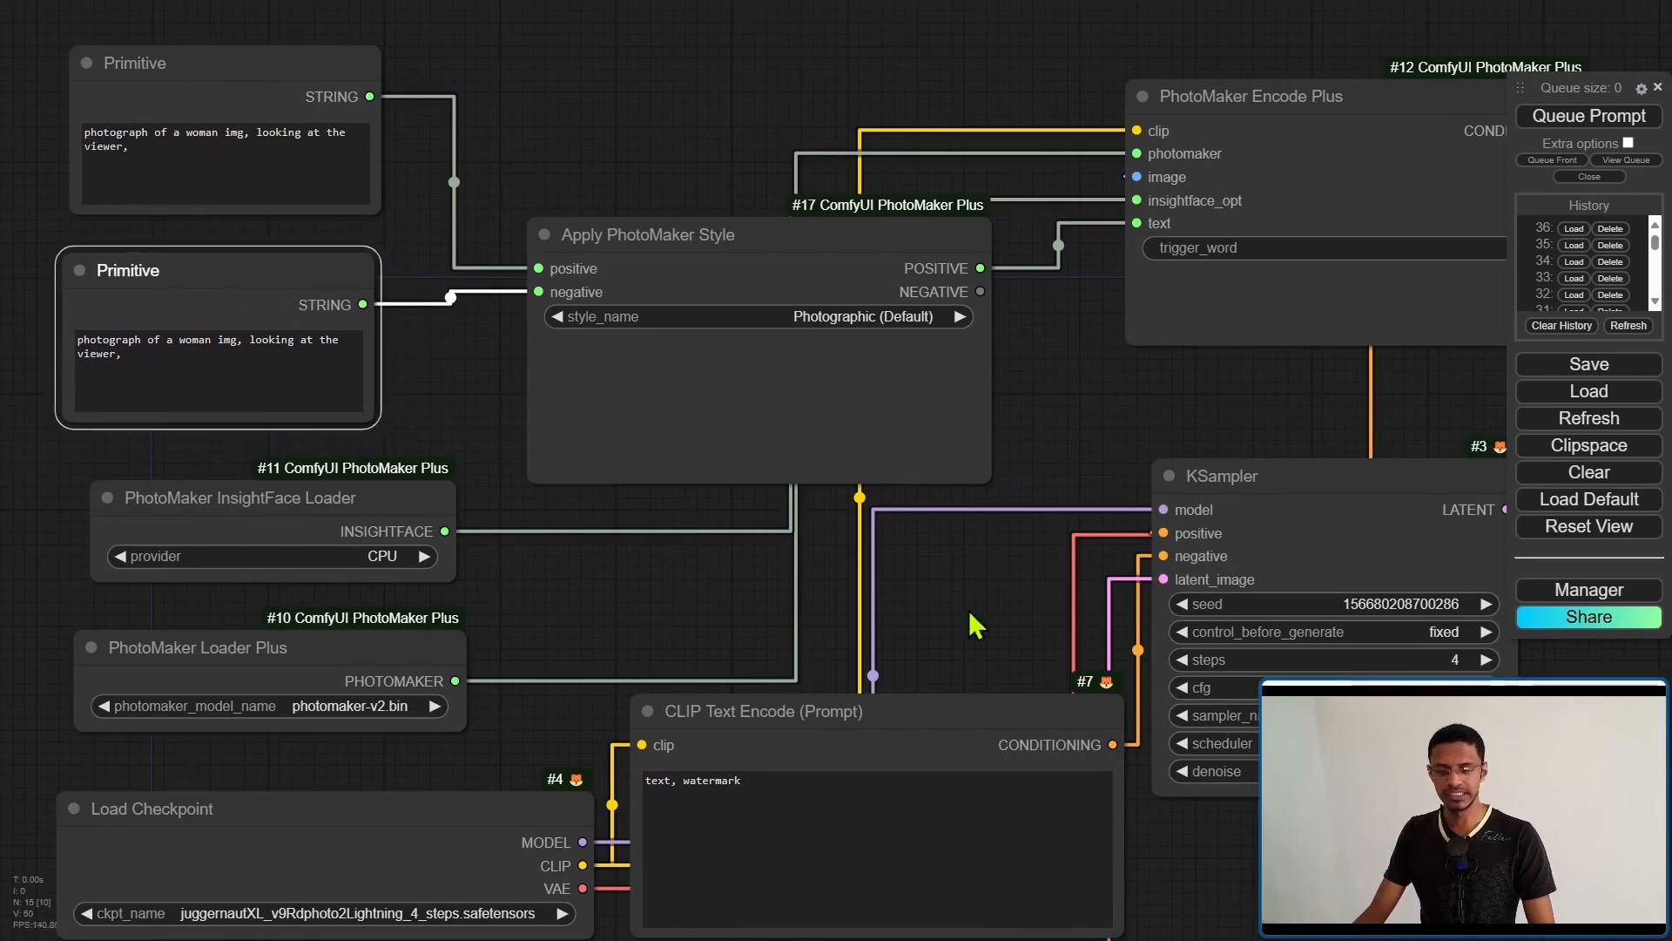
left_click_drag(967, 625, 901, 94)
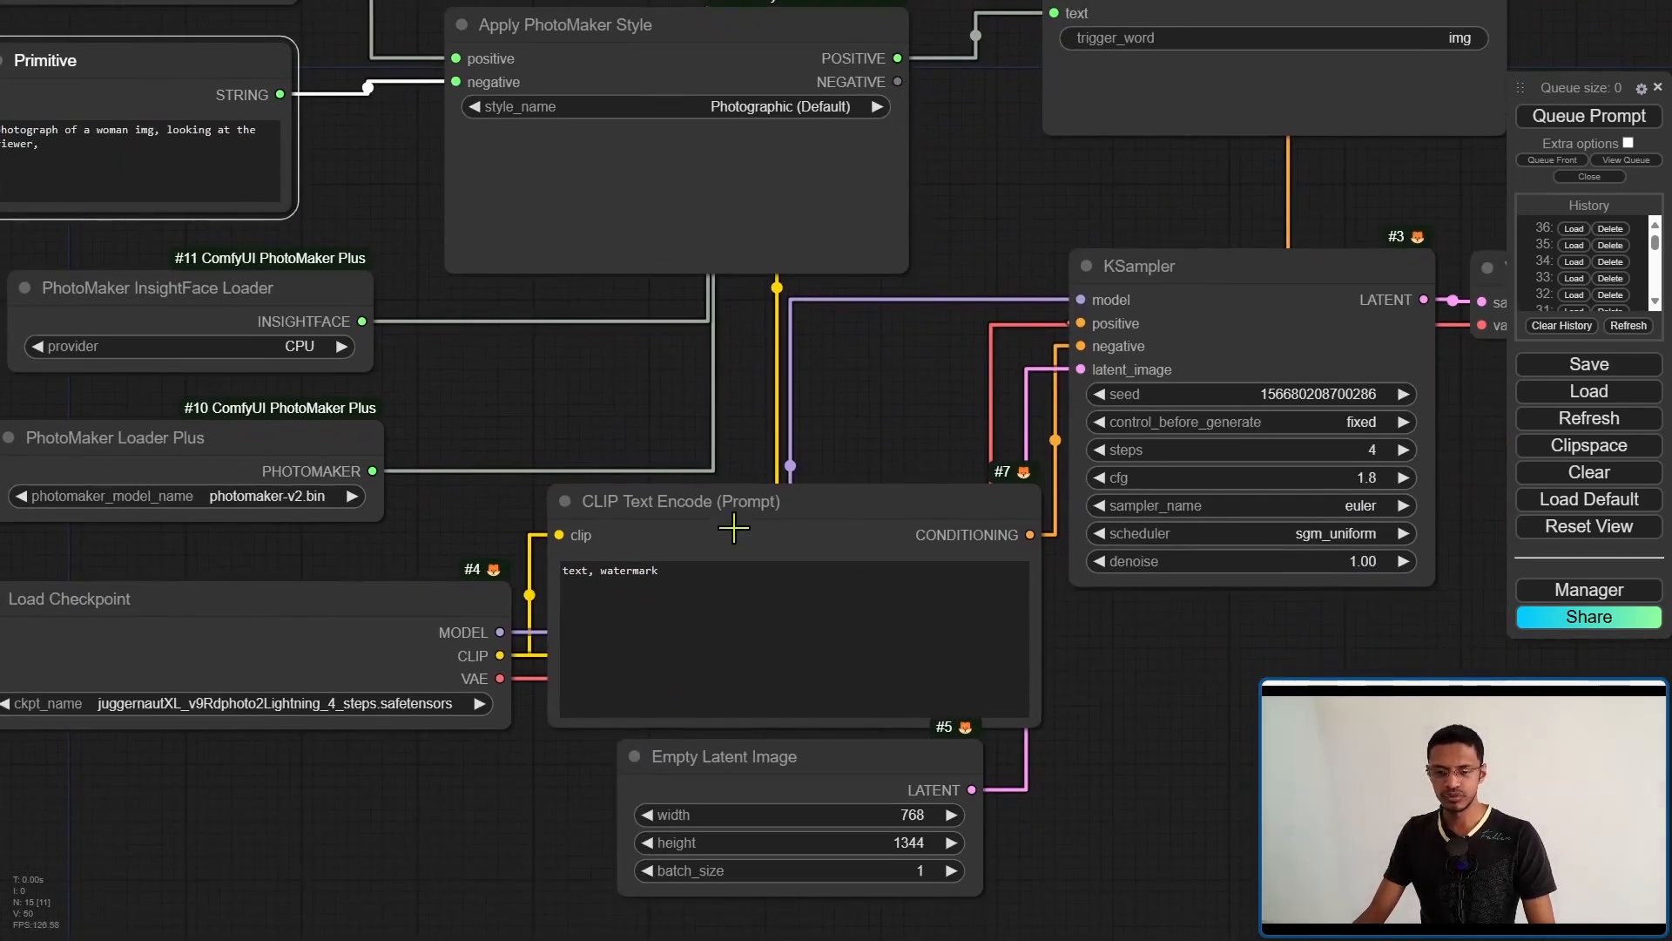
left_click_drag(735, 516, 707, 386)
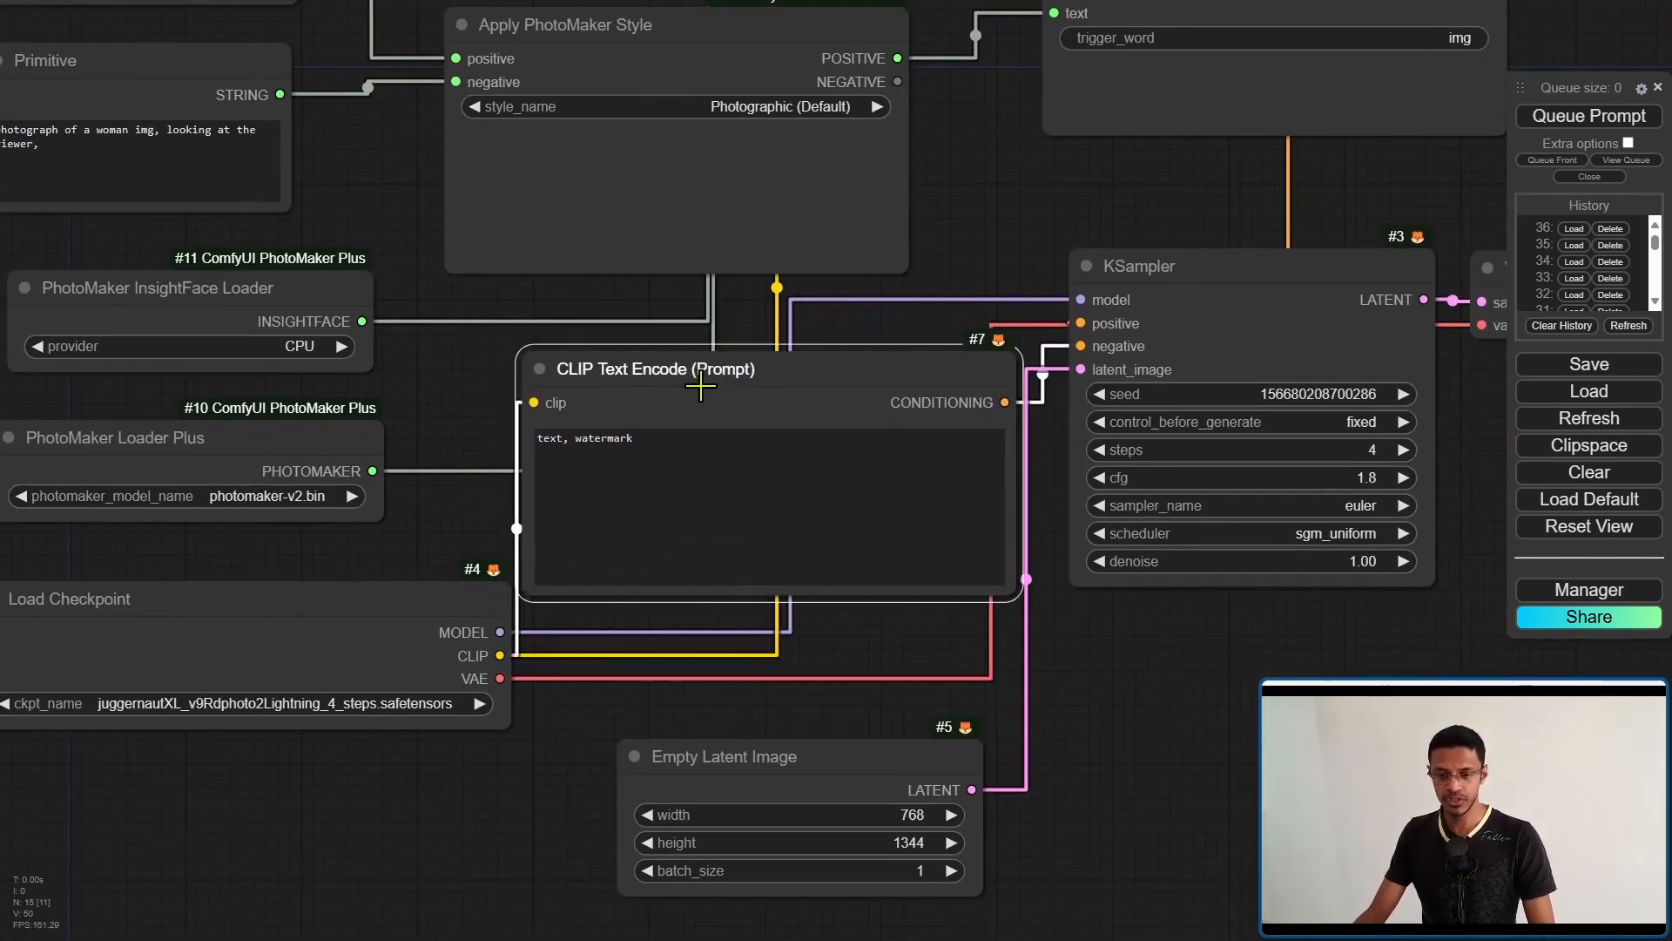
- Convert CLIP Text Encode's text to an input and wire the style's NEGATIVE output into it
right_click(787, 378)
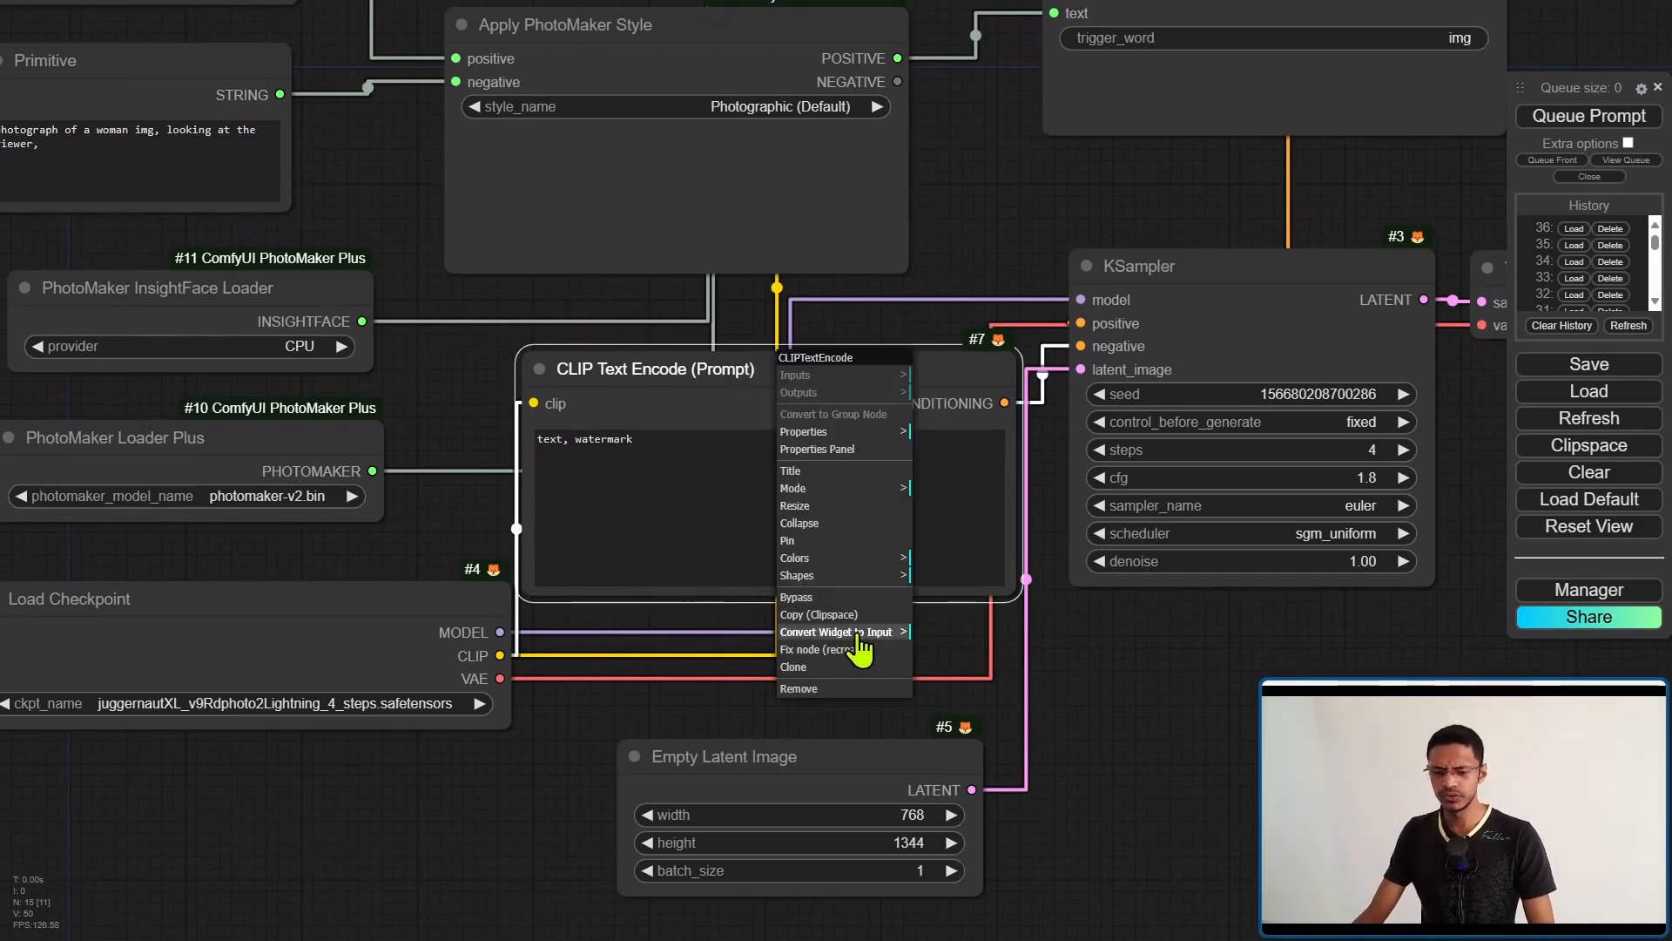
mouse_move(836, 632)
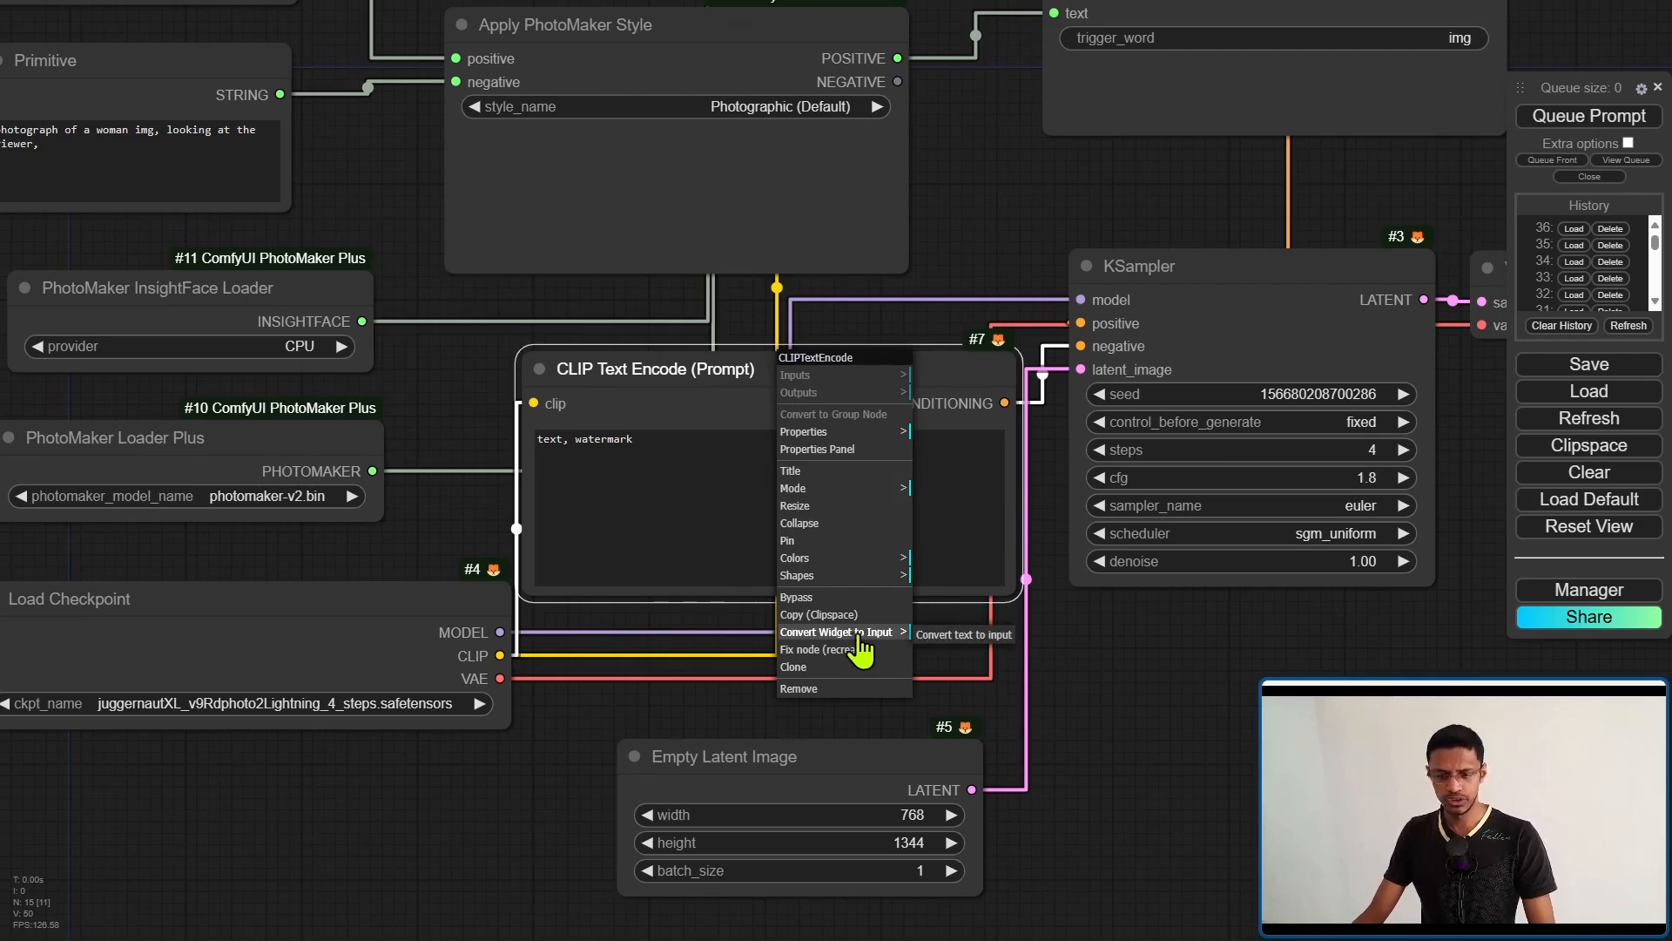
left_click(990, 640)
left_click_drag(898, 82, 535, 426)
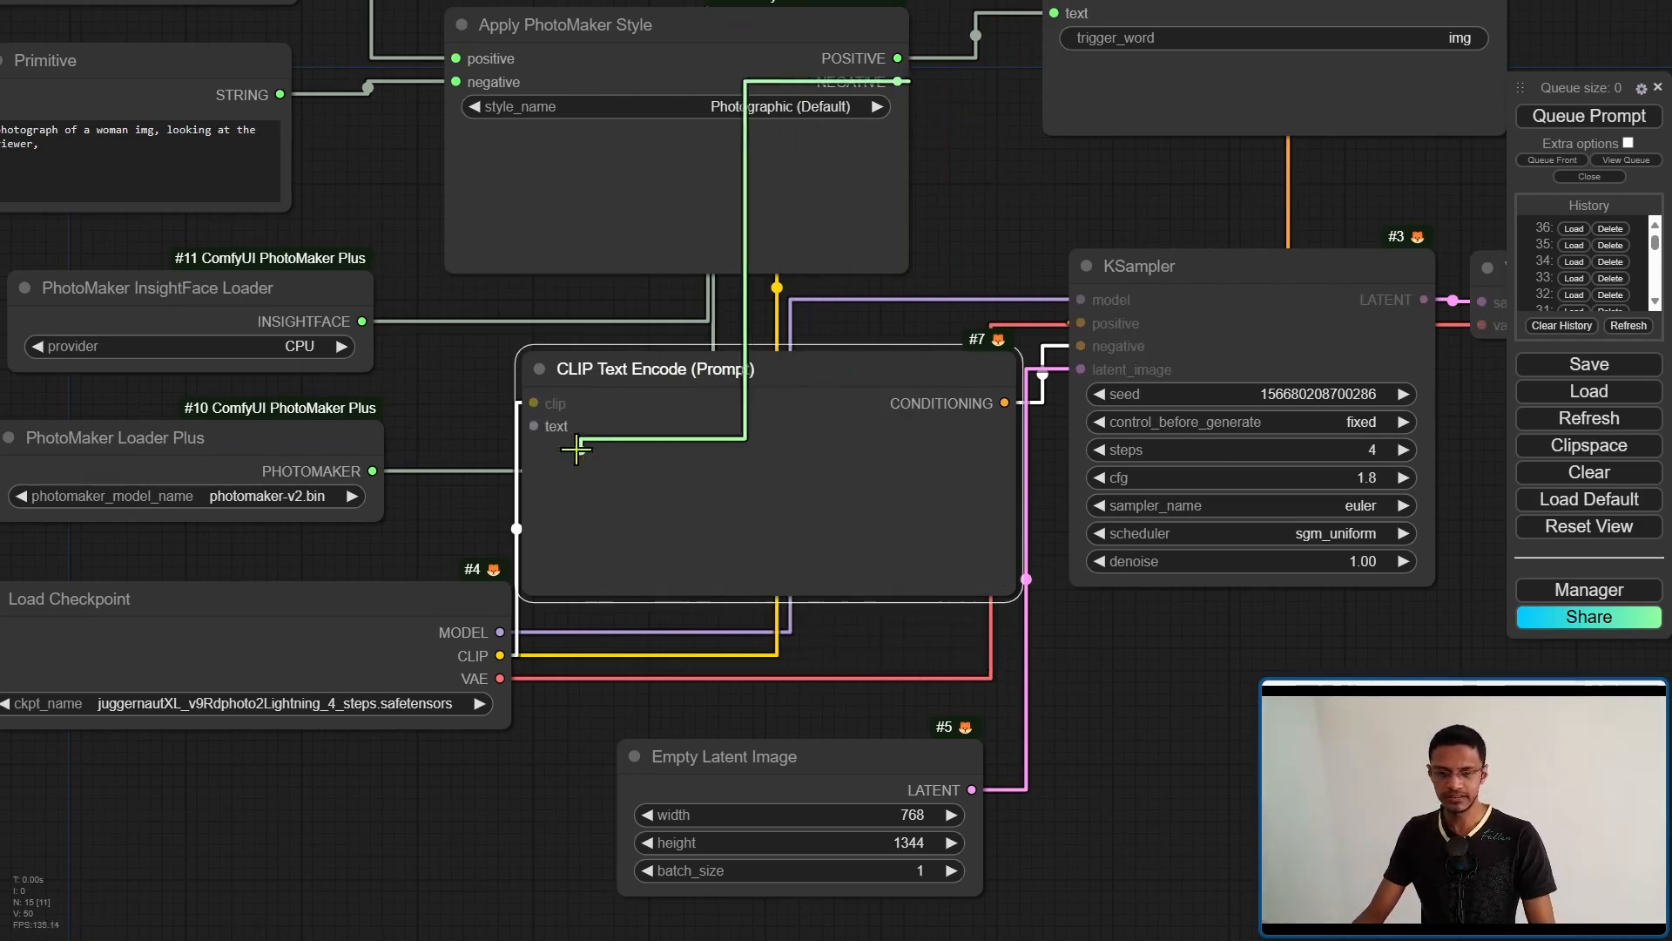
scroll(932, 360, "down", 5)
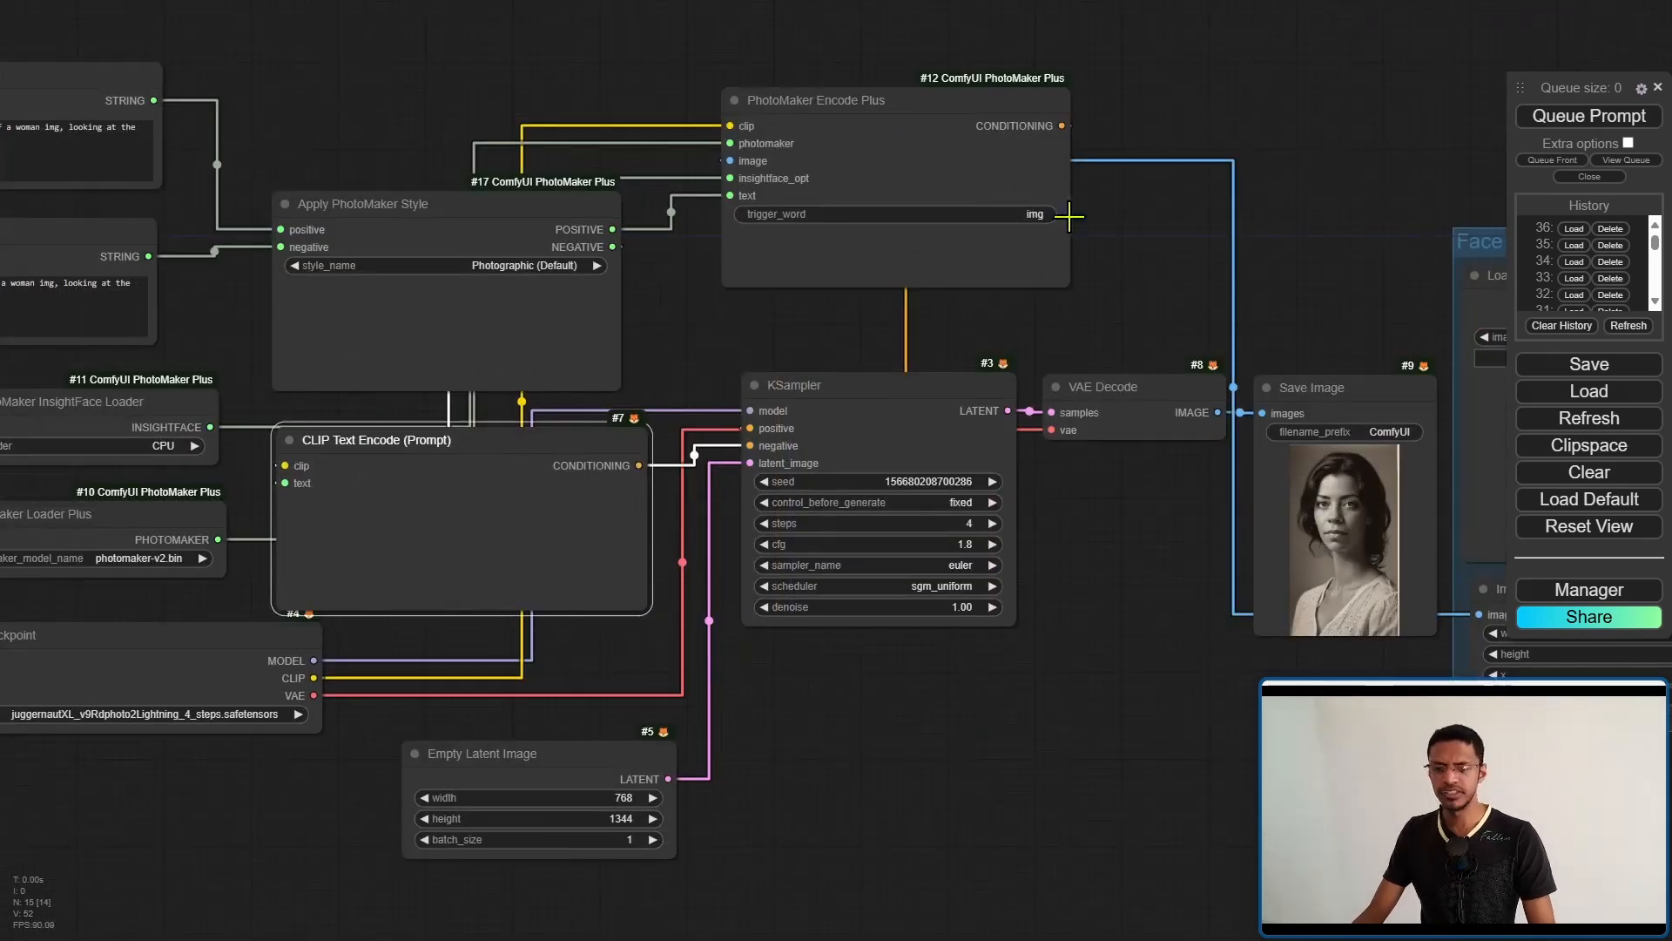
mouse_move(914, 261)
left_mouse_down()
mouse_move(843, 152)
mouse_move(505, 409)
left_mouse_up()
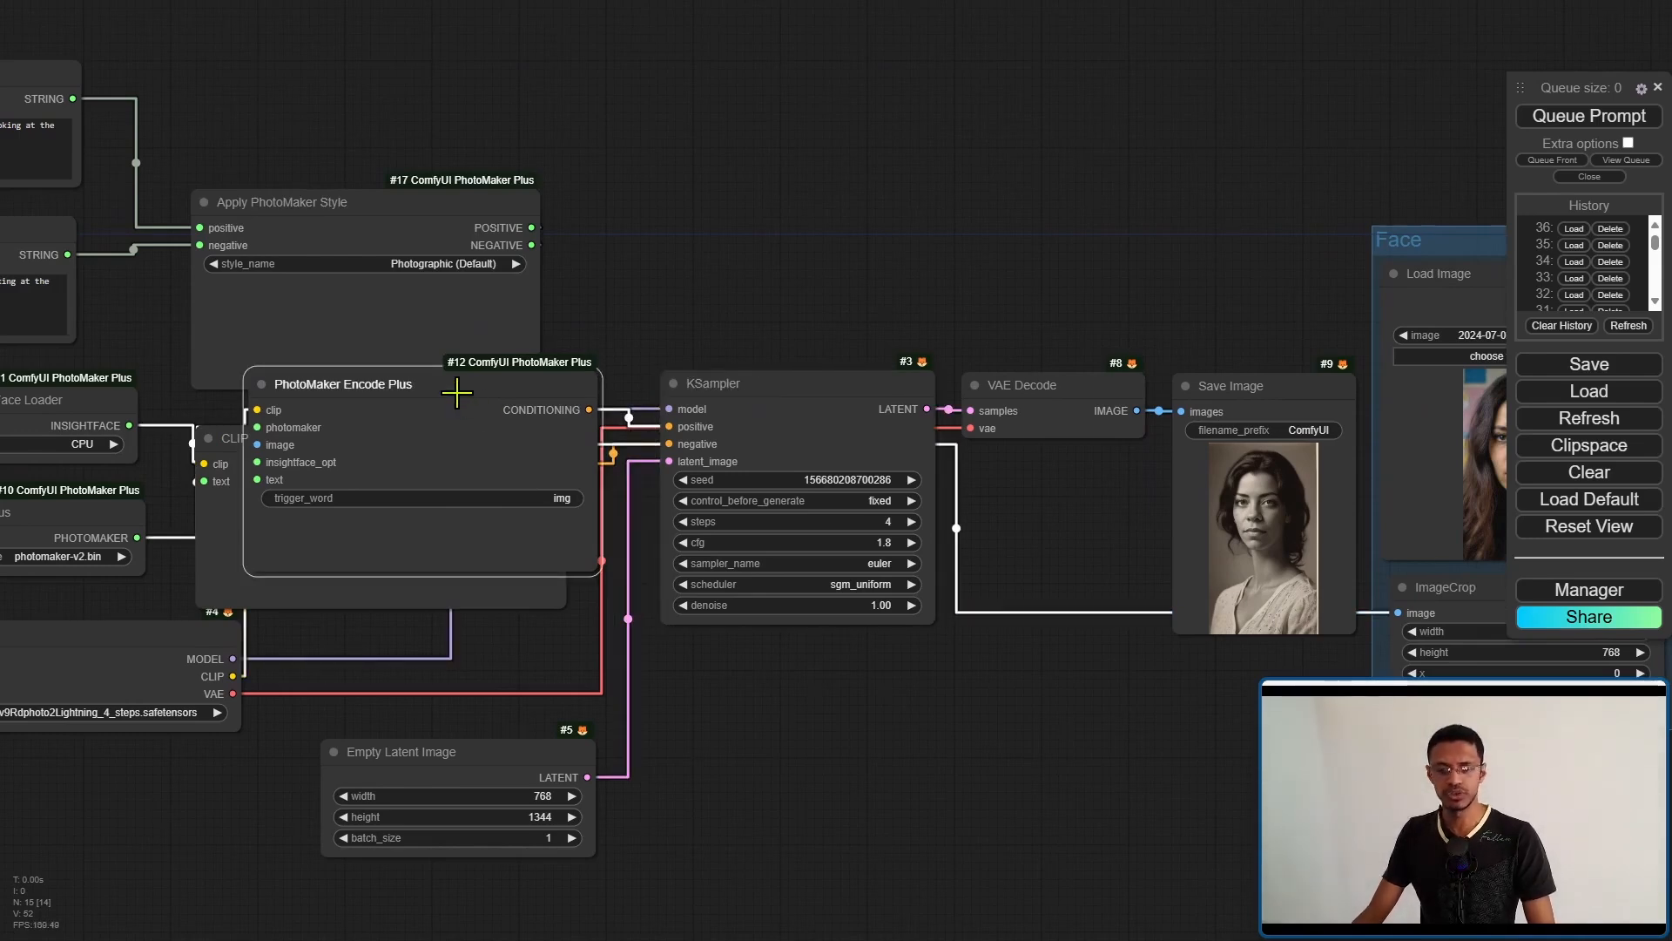
left_click(852, 382)
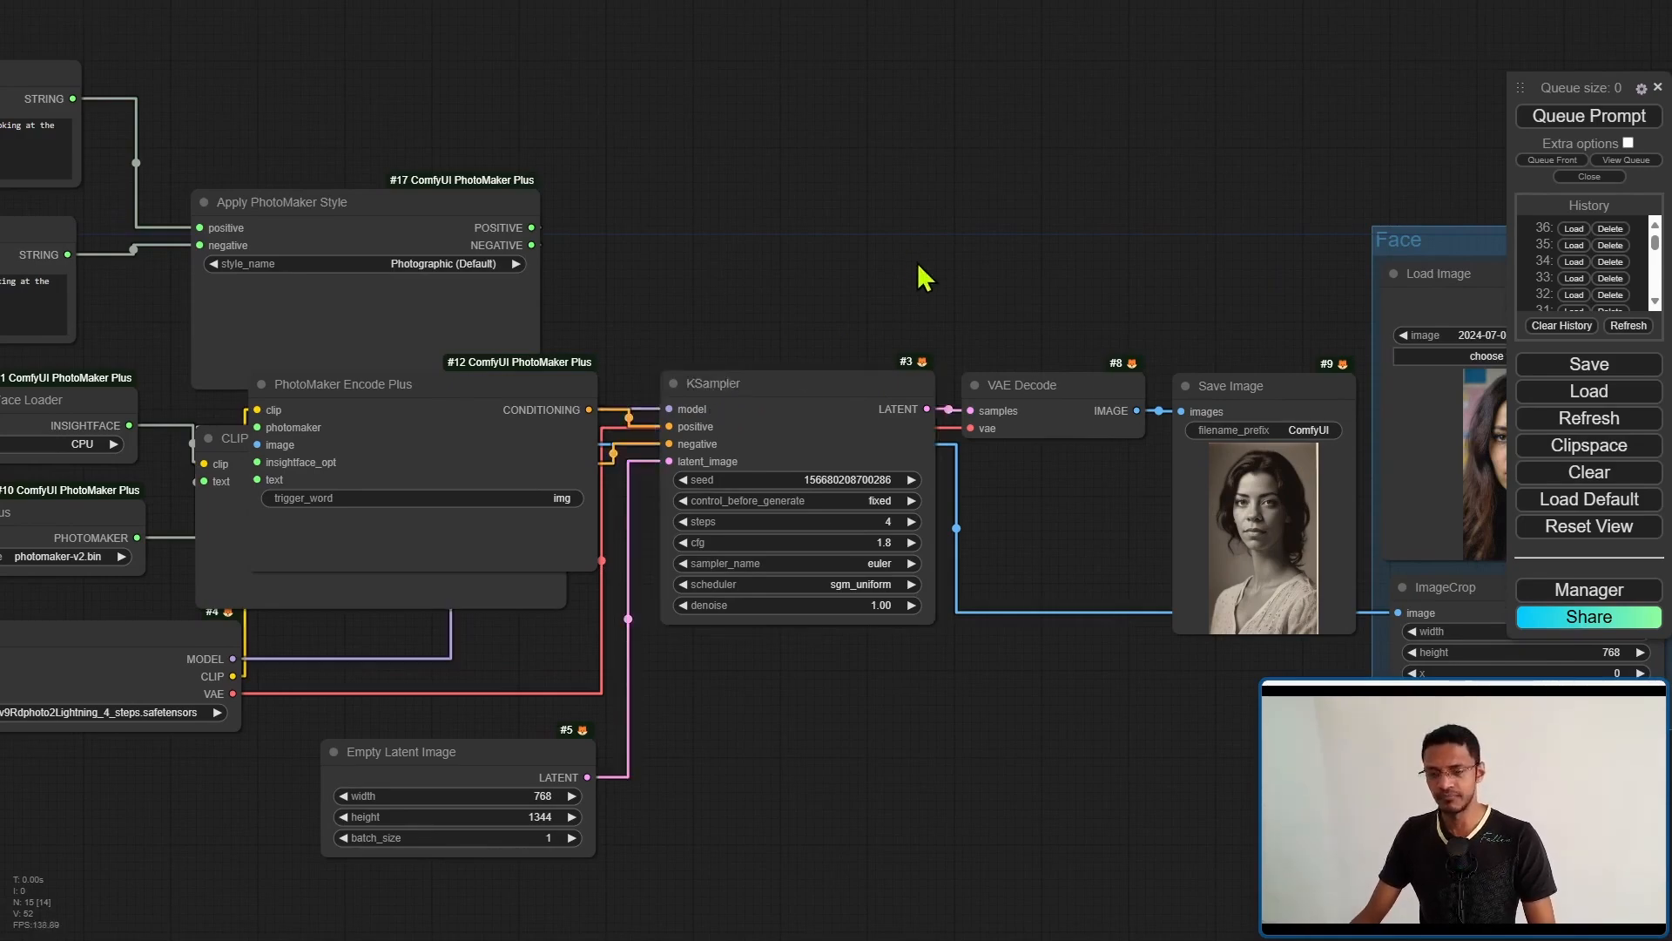
- Load an earlier Fantasy art run from the queue history
left_click_drag(914, 270, 392, 183)
scroll(1137, 693, "up", 3)
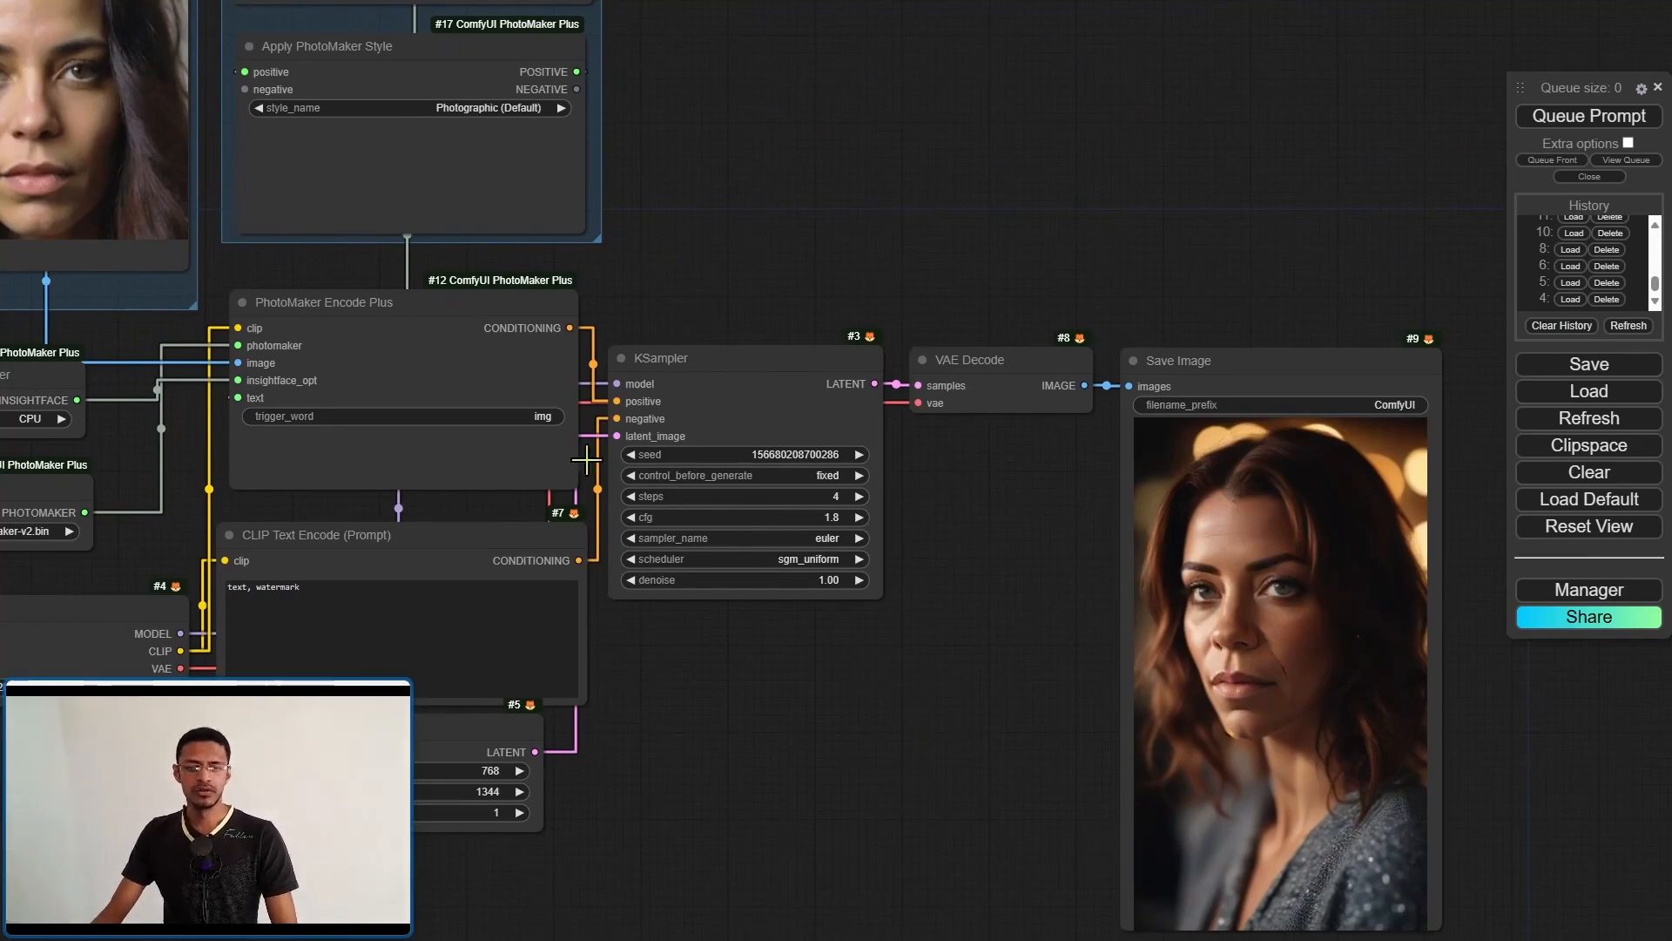
left_click(1572, 282)
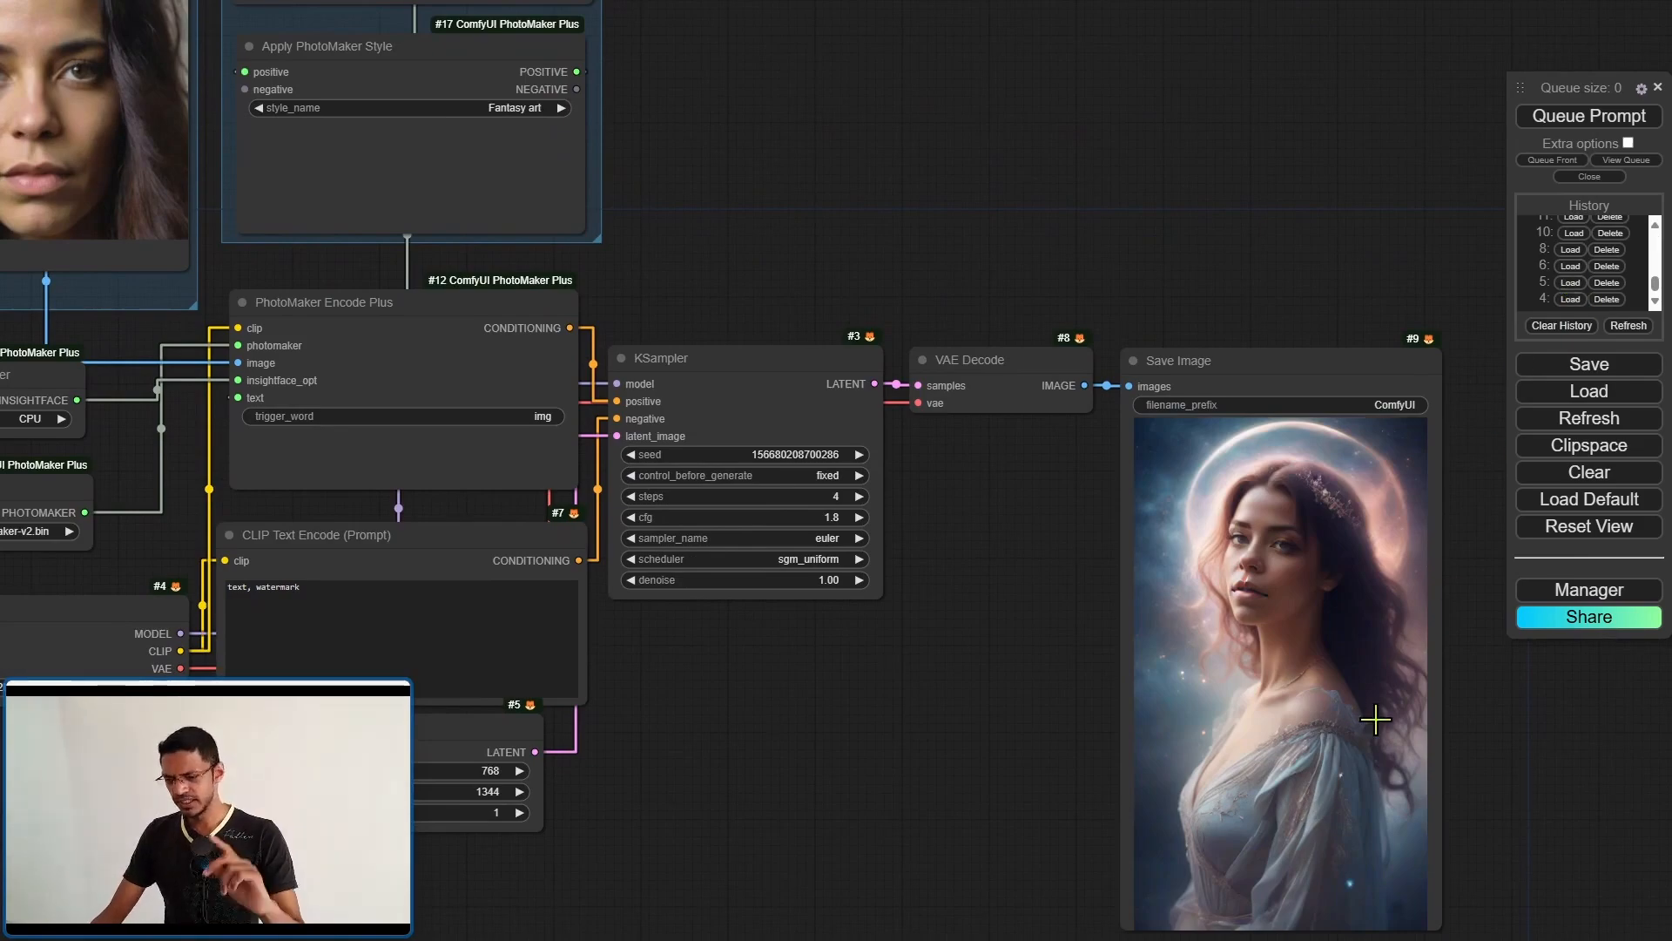
left_click_drag(1096, 739, 750, 410)
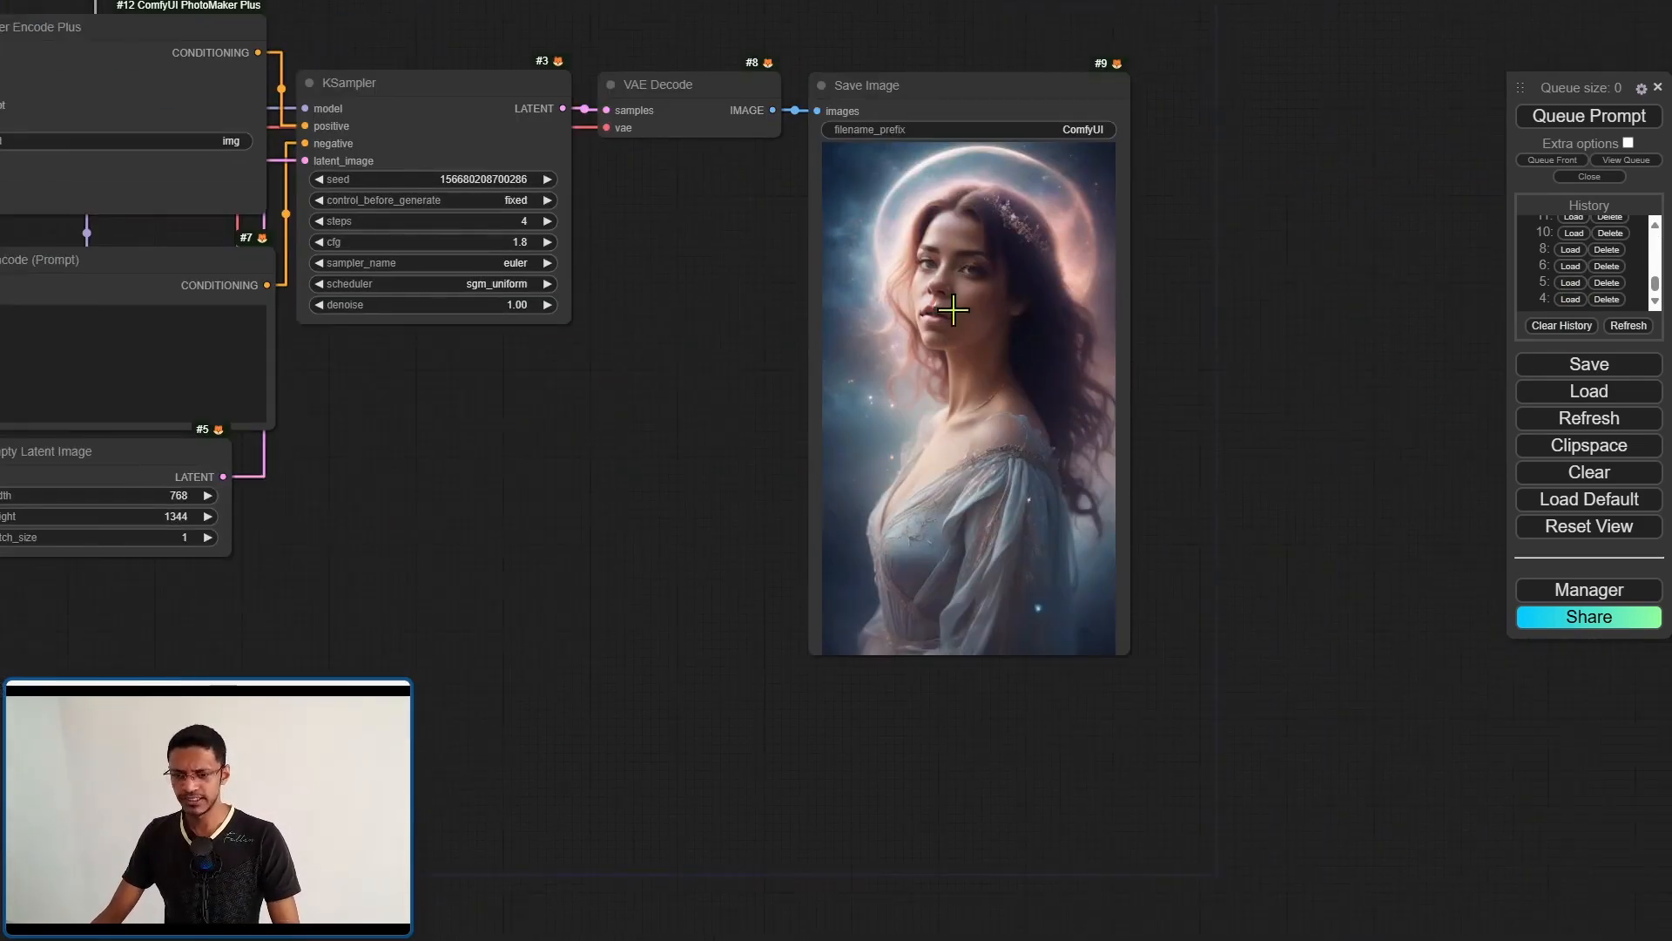
scroll(954, 311, "up", 5)
scroll(954, 312, "up", 5)
left_click_drag(916, 327, 843, 277)
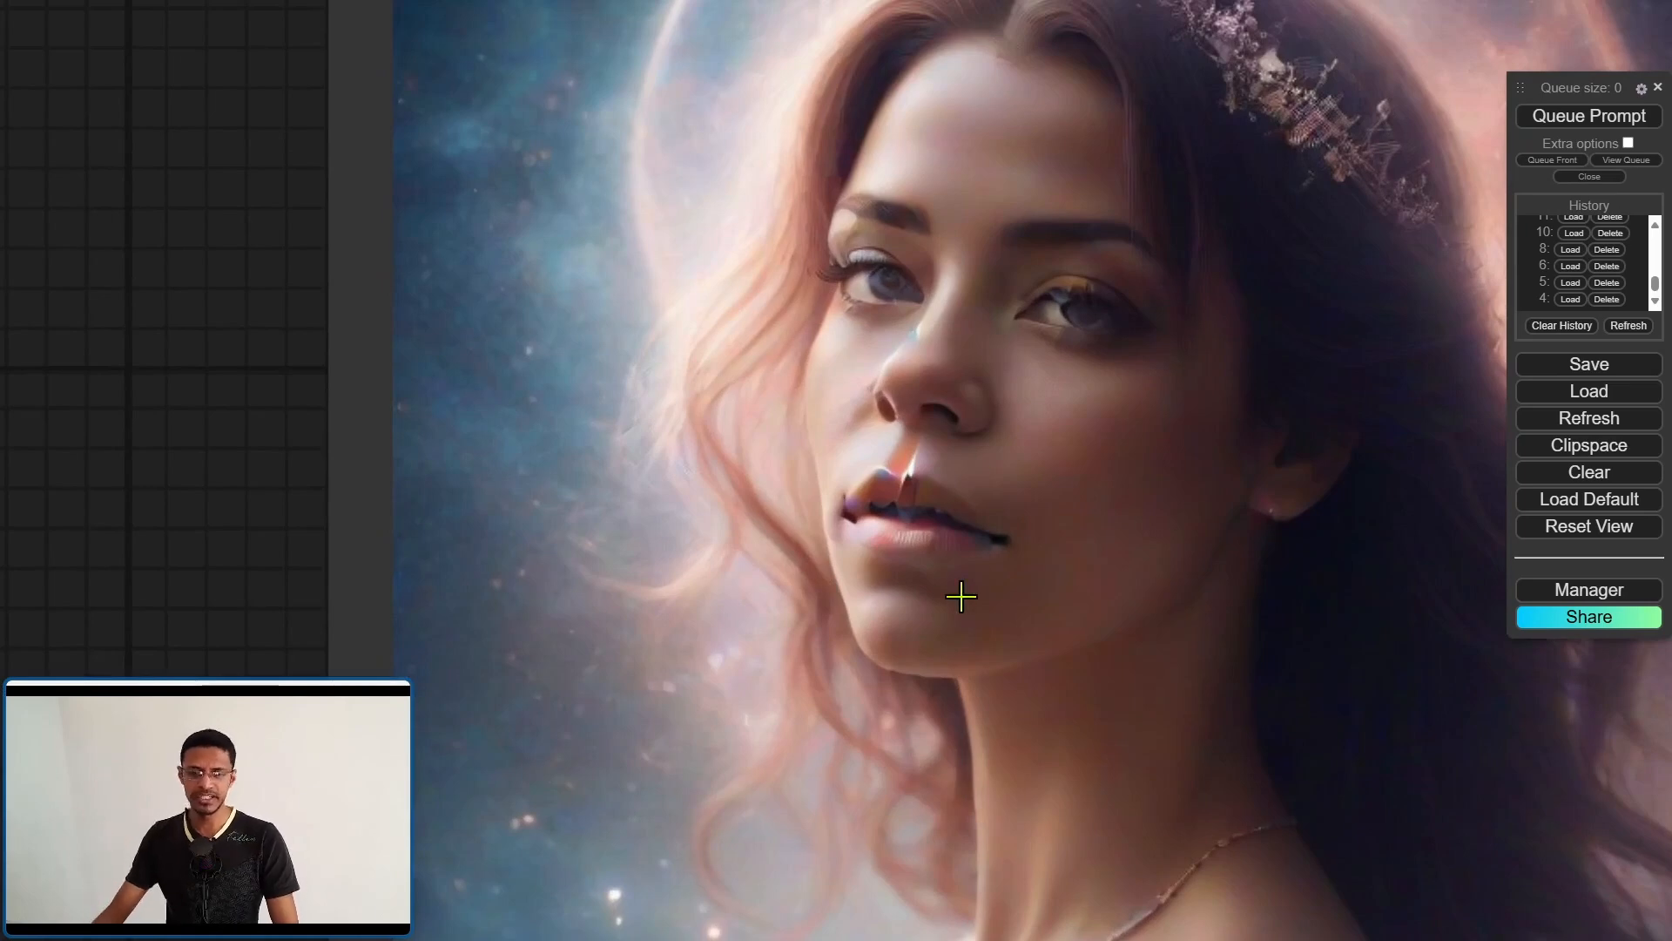
scroll(967, 596, "down", 10)
left_click_drag(849, 610, 1255, 602)
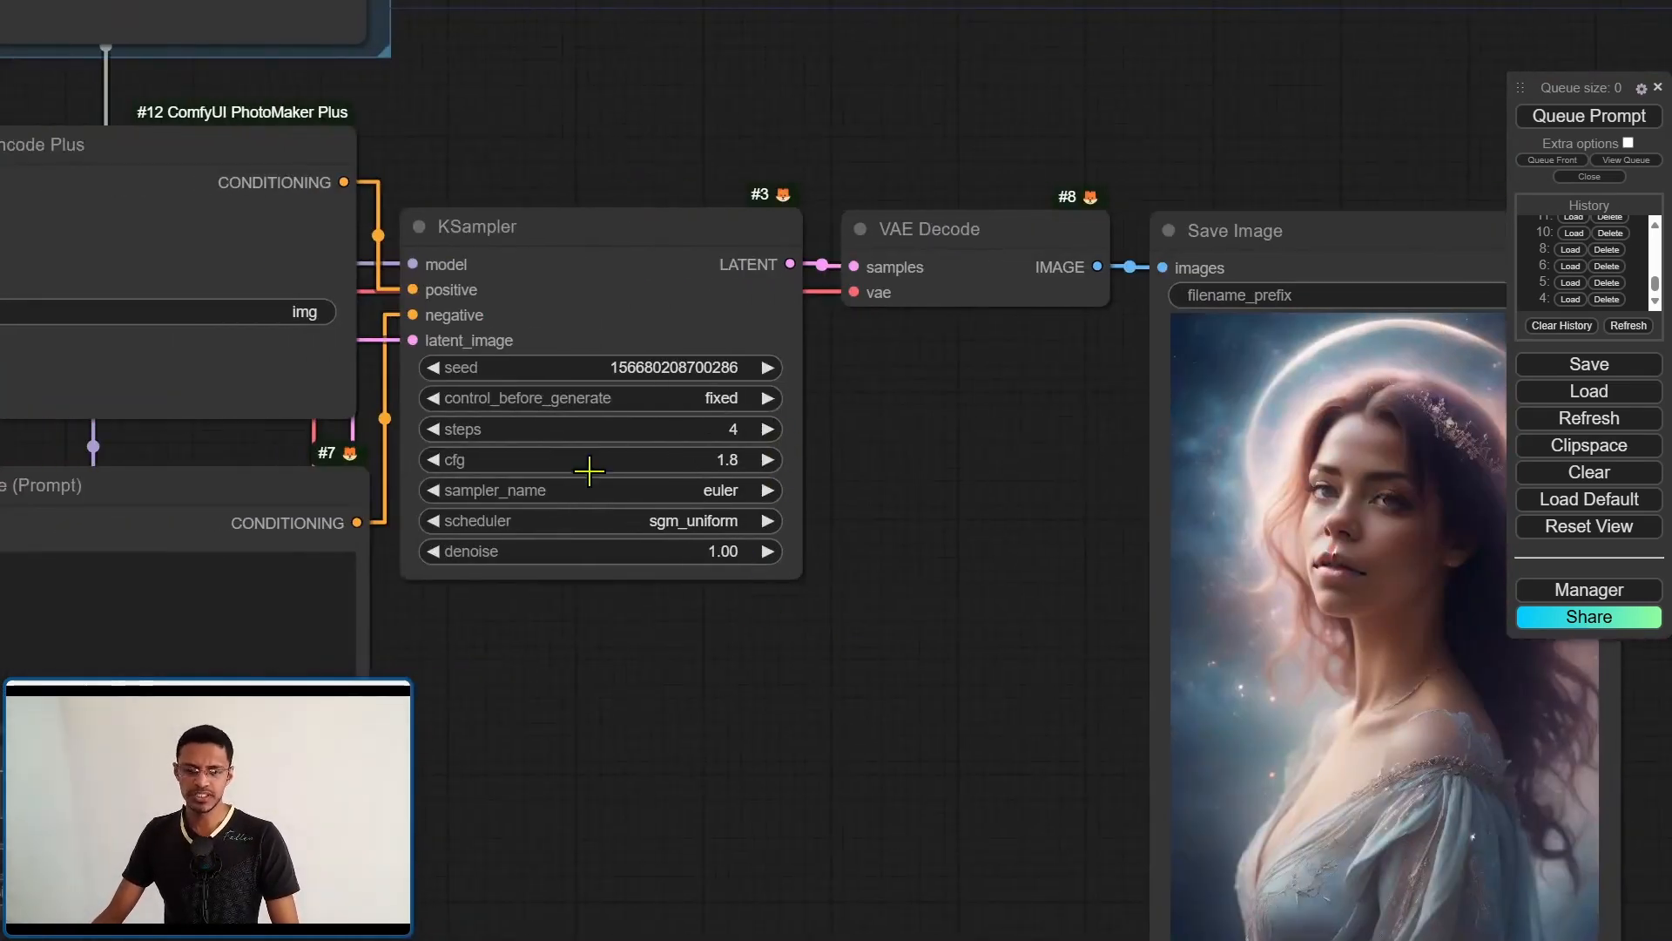
scroll(862, 772, "down", 5)
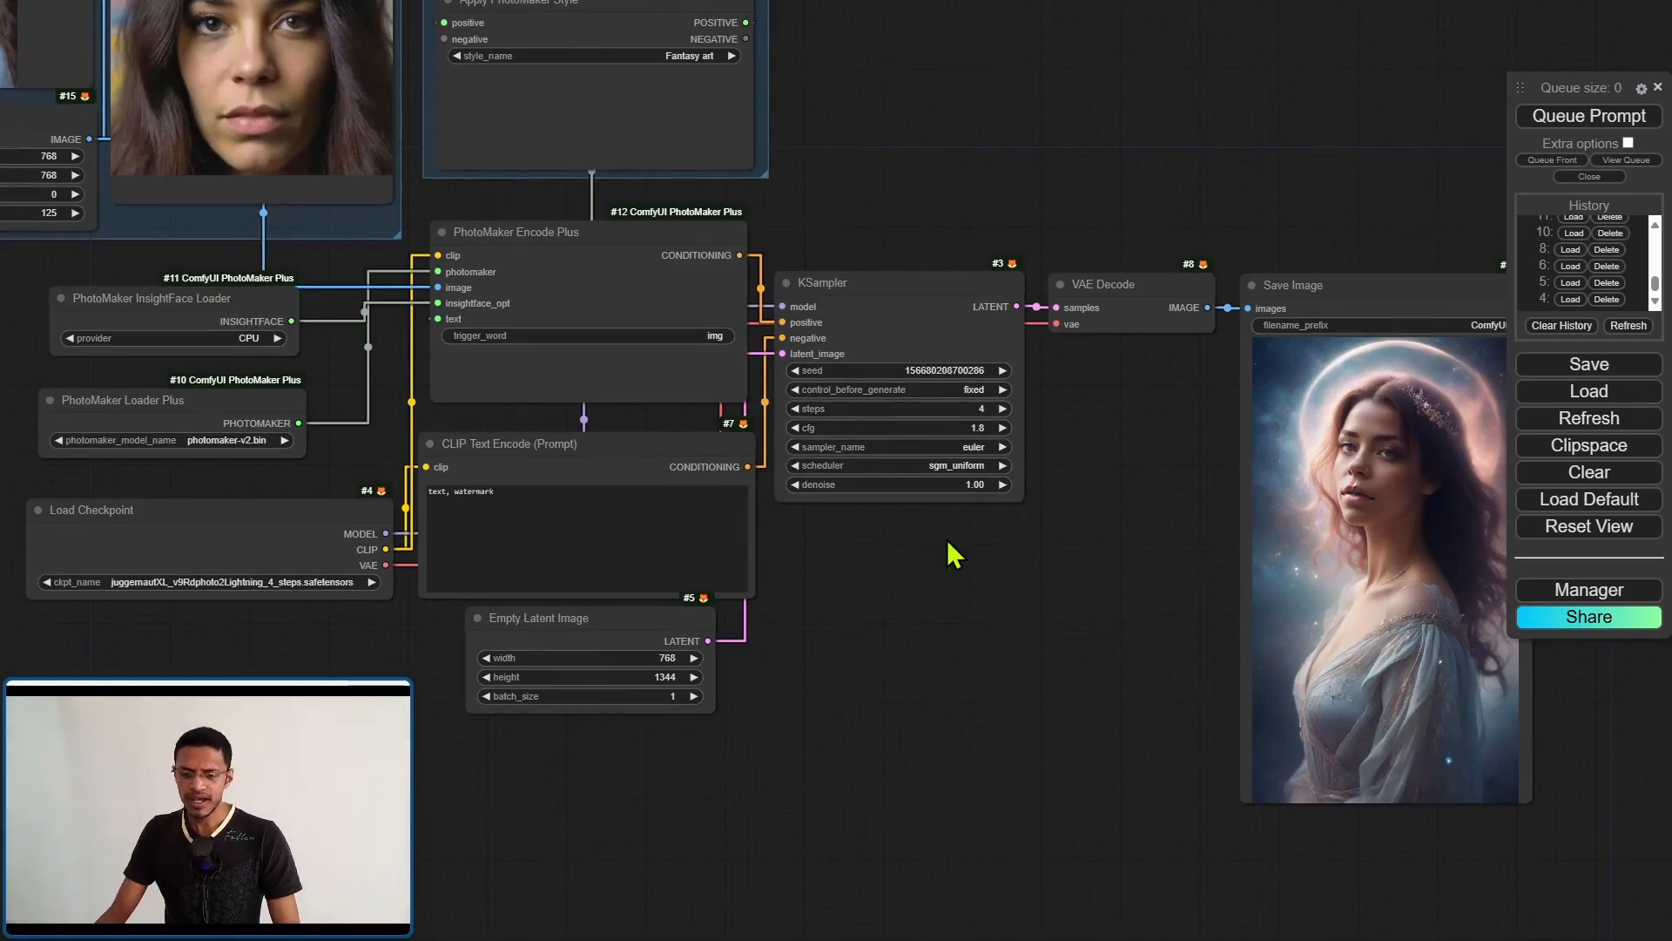
scroll(954, 556, "up", 5)
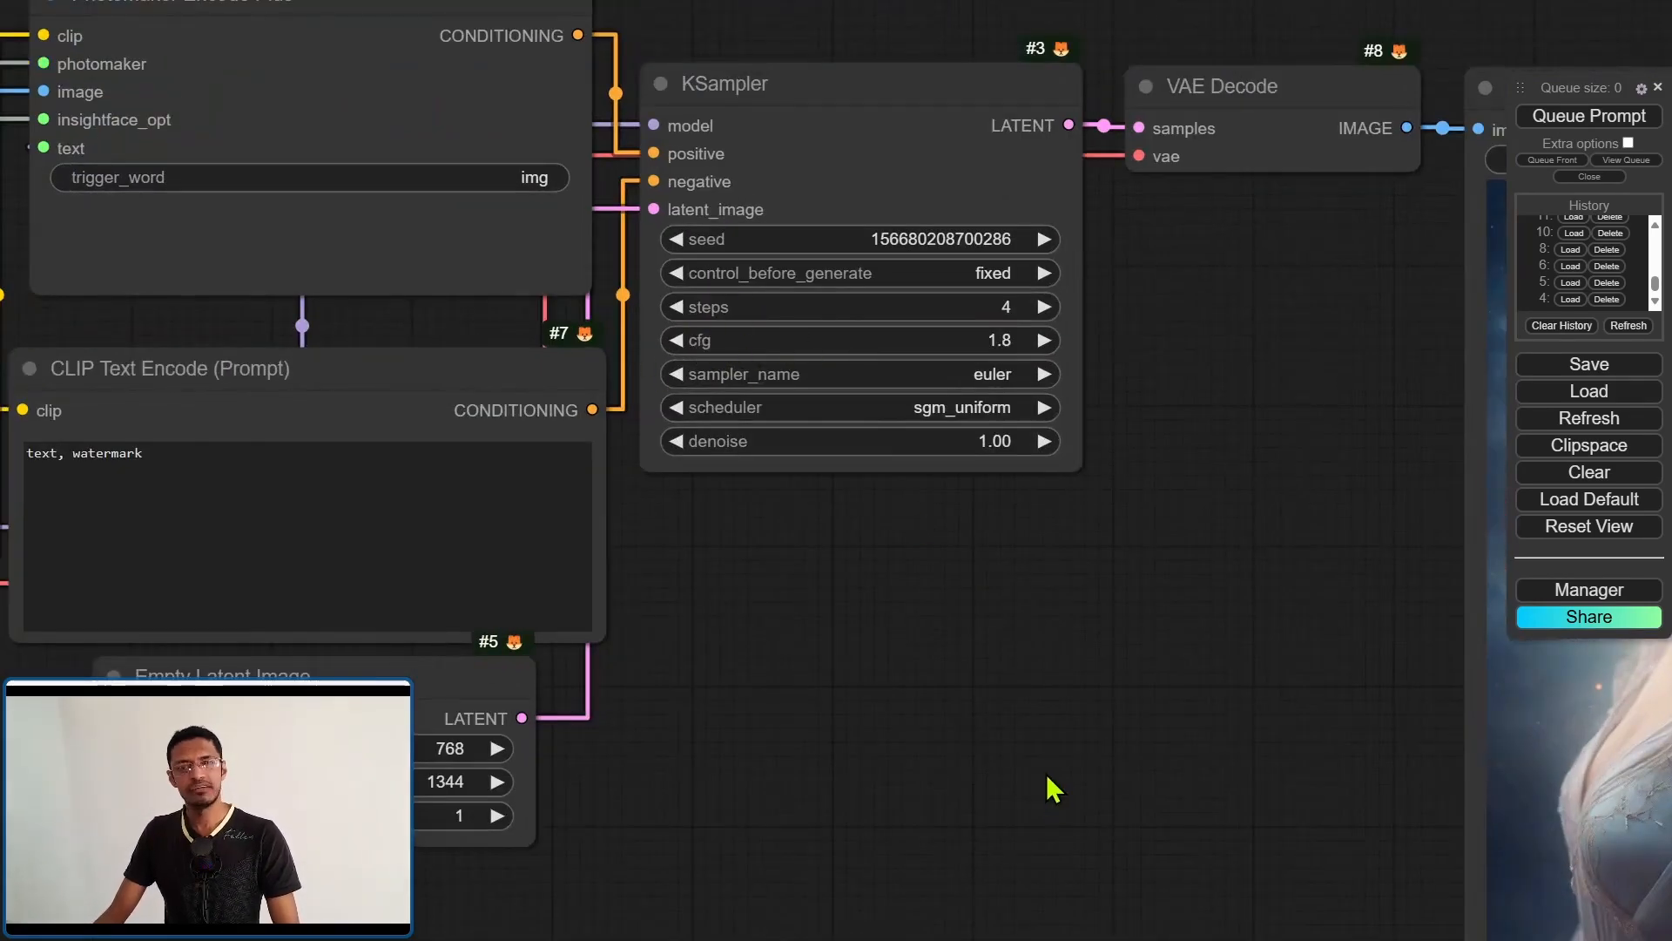
scroll(1052, 788, "down", 5)
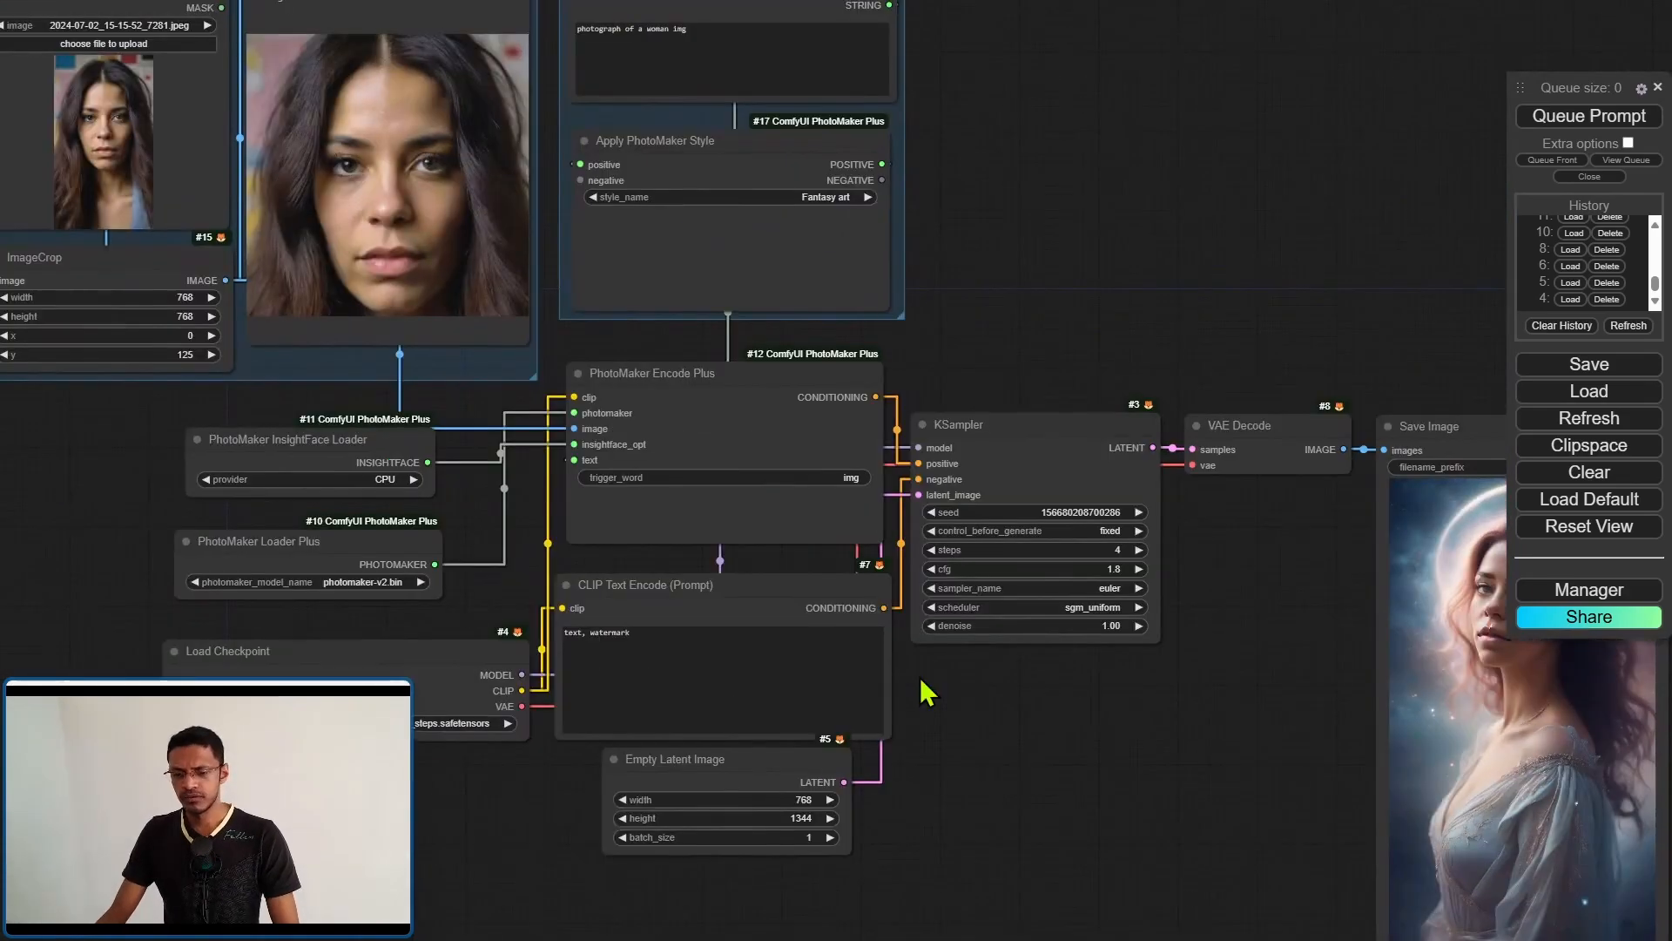
left_click_drag(915, 666, 1065, 887)
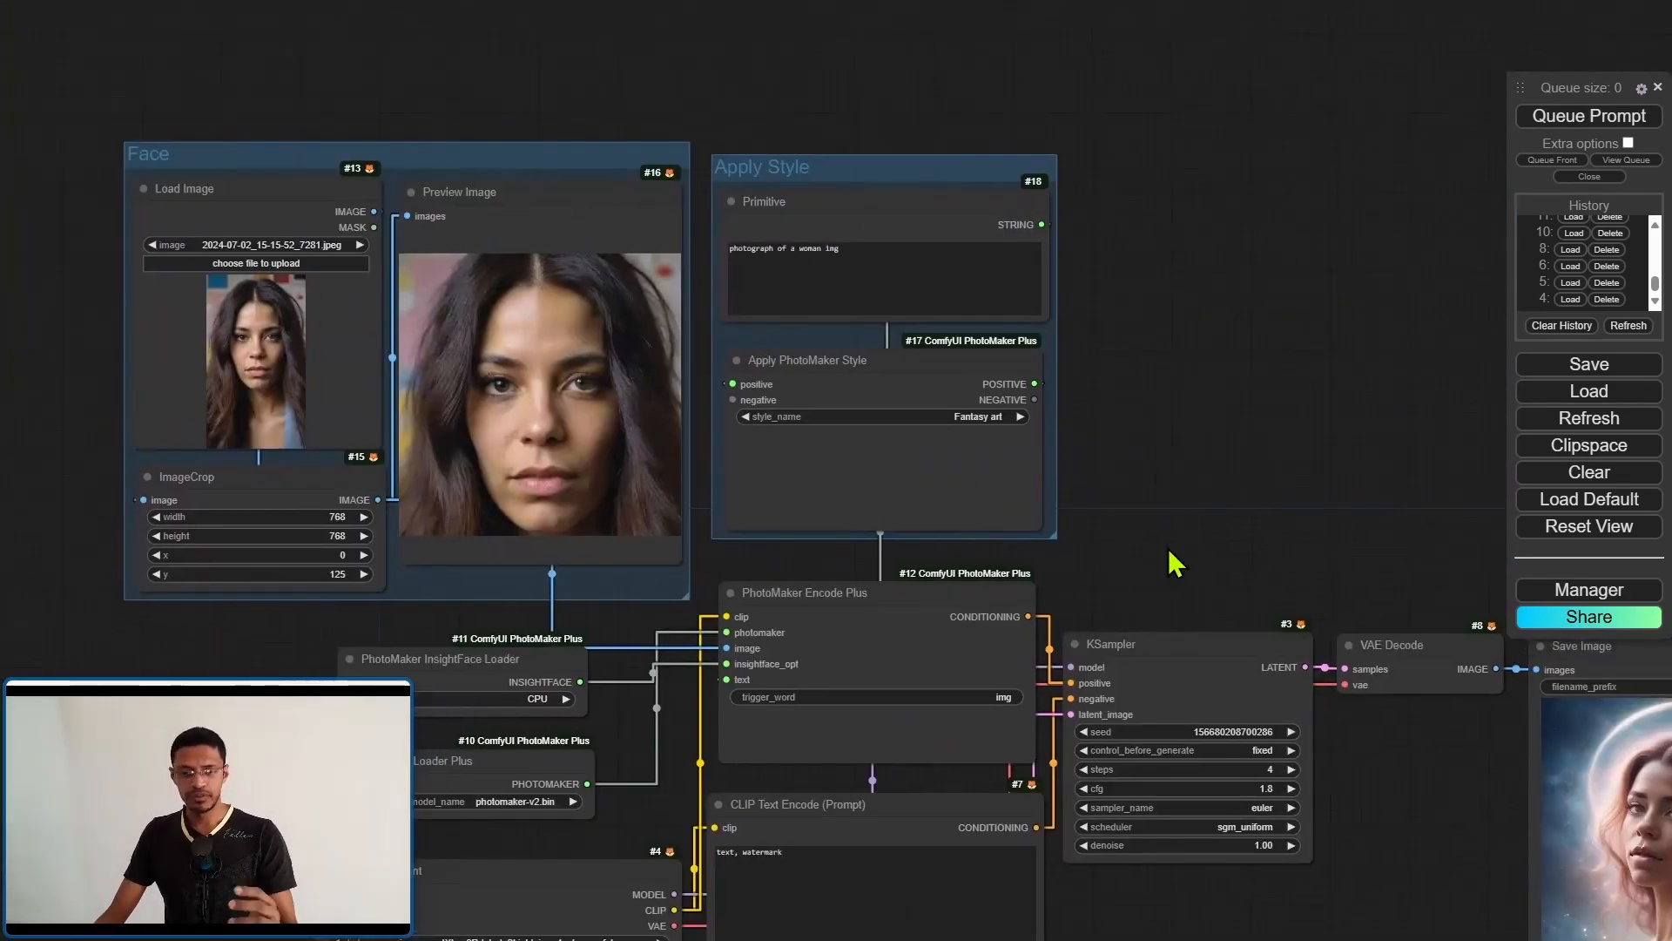
left_click_drag(1187, 549, 1059, 267)
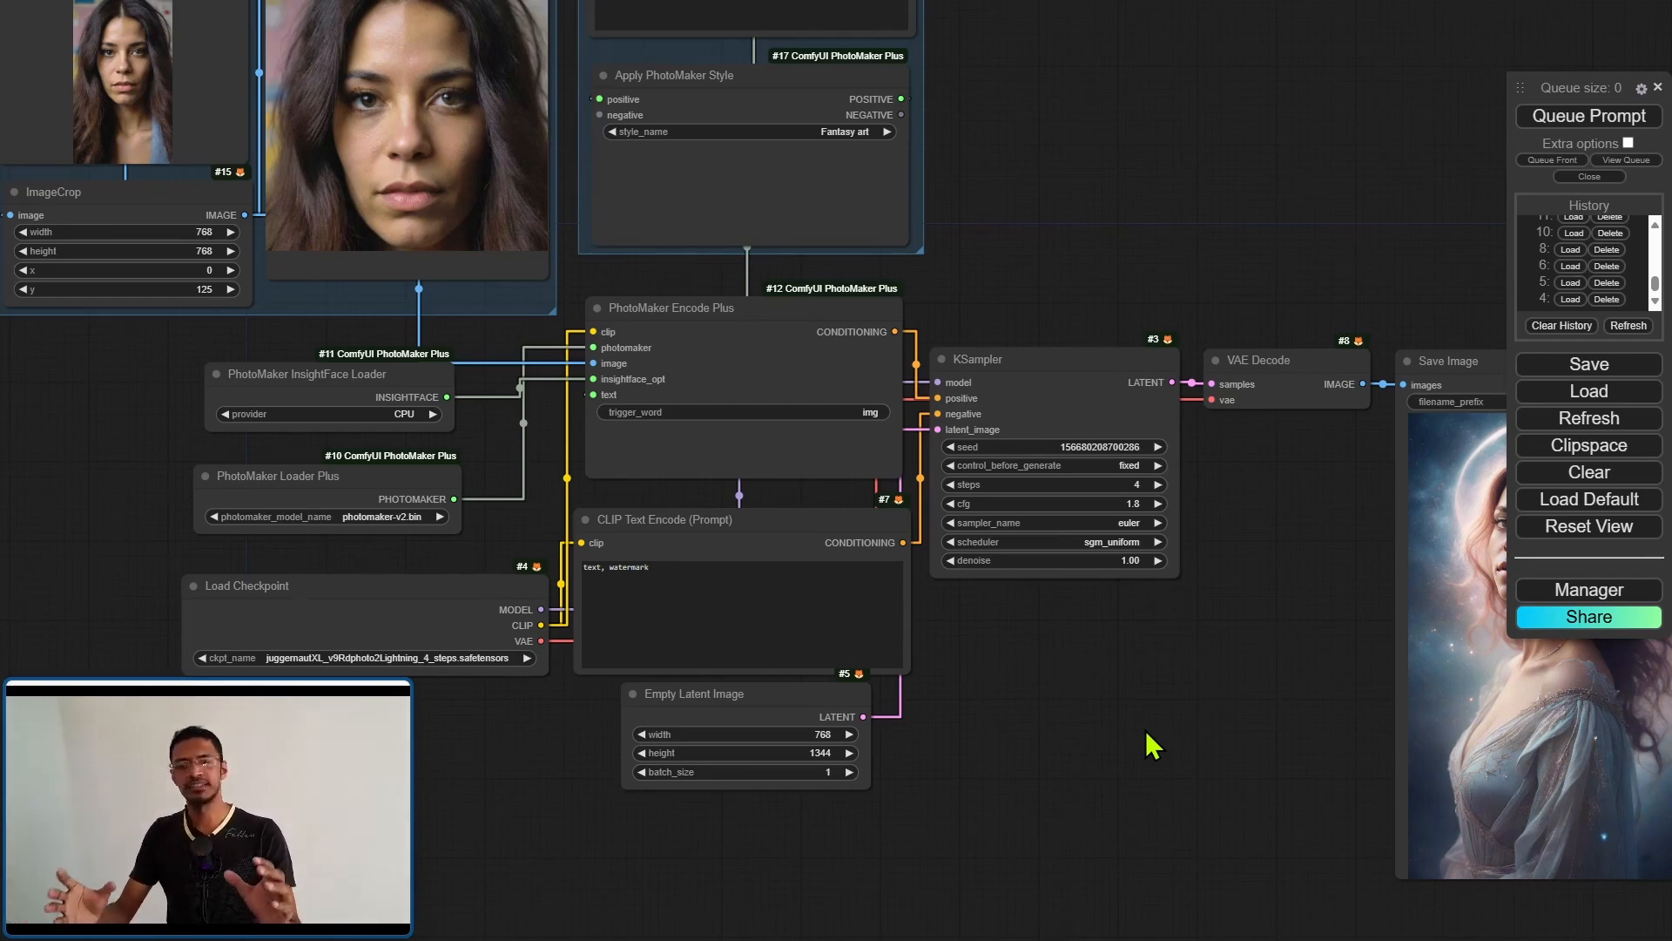
left_click_drag(1147, 730, 1064, 616)
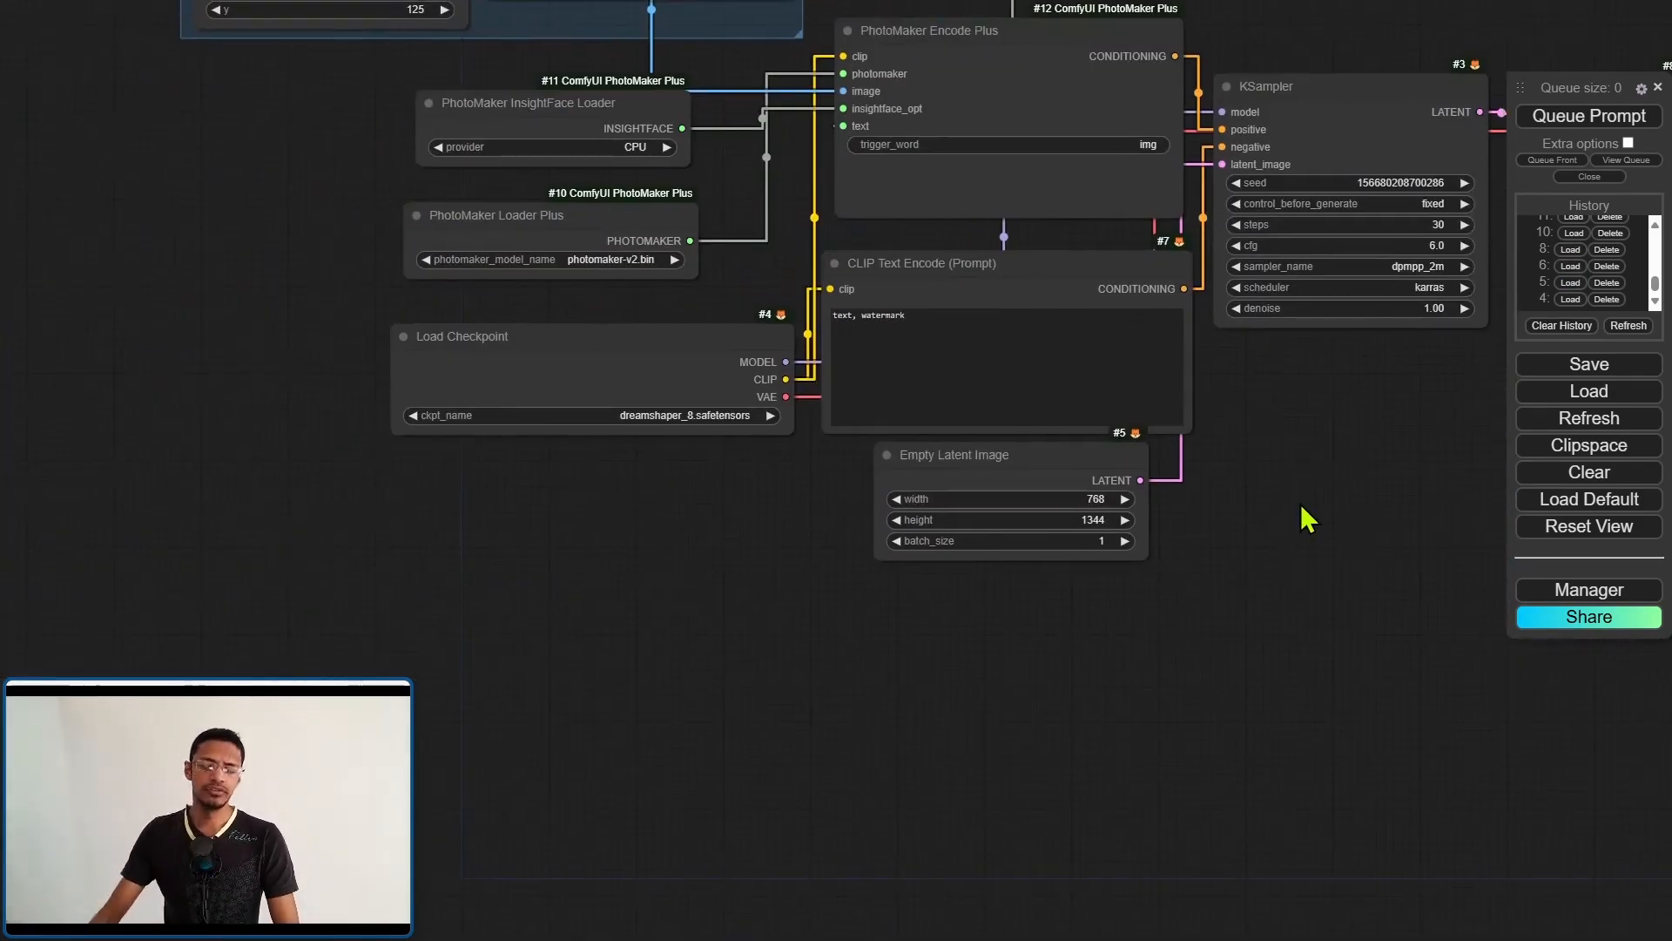
scroll(772, 441, "up", 3)
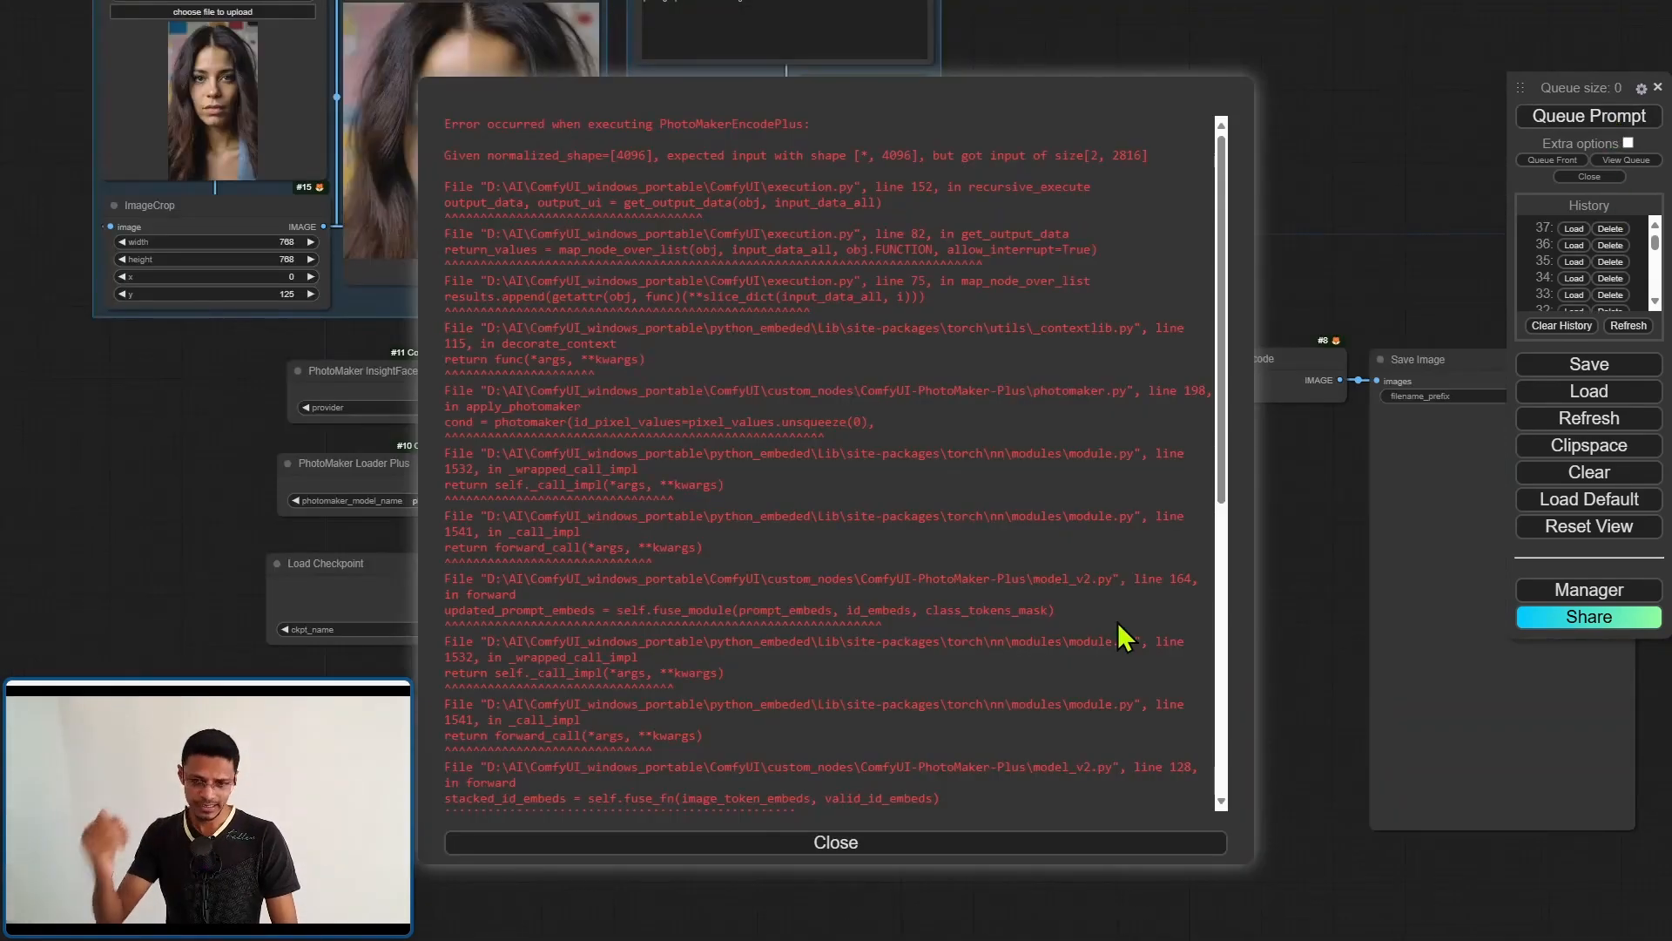
- Dismiss the PhotoMaker encode error report and pan toward the Save Image and Load Image nodes
left_click(849, 862)
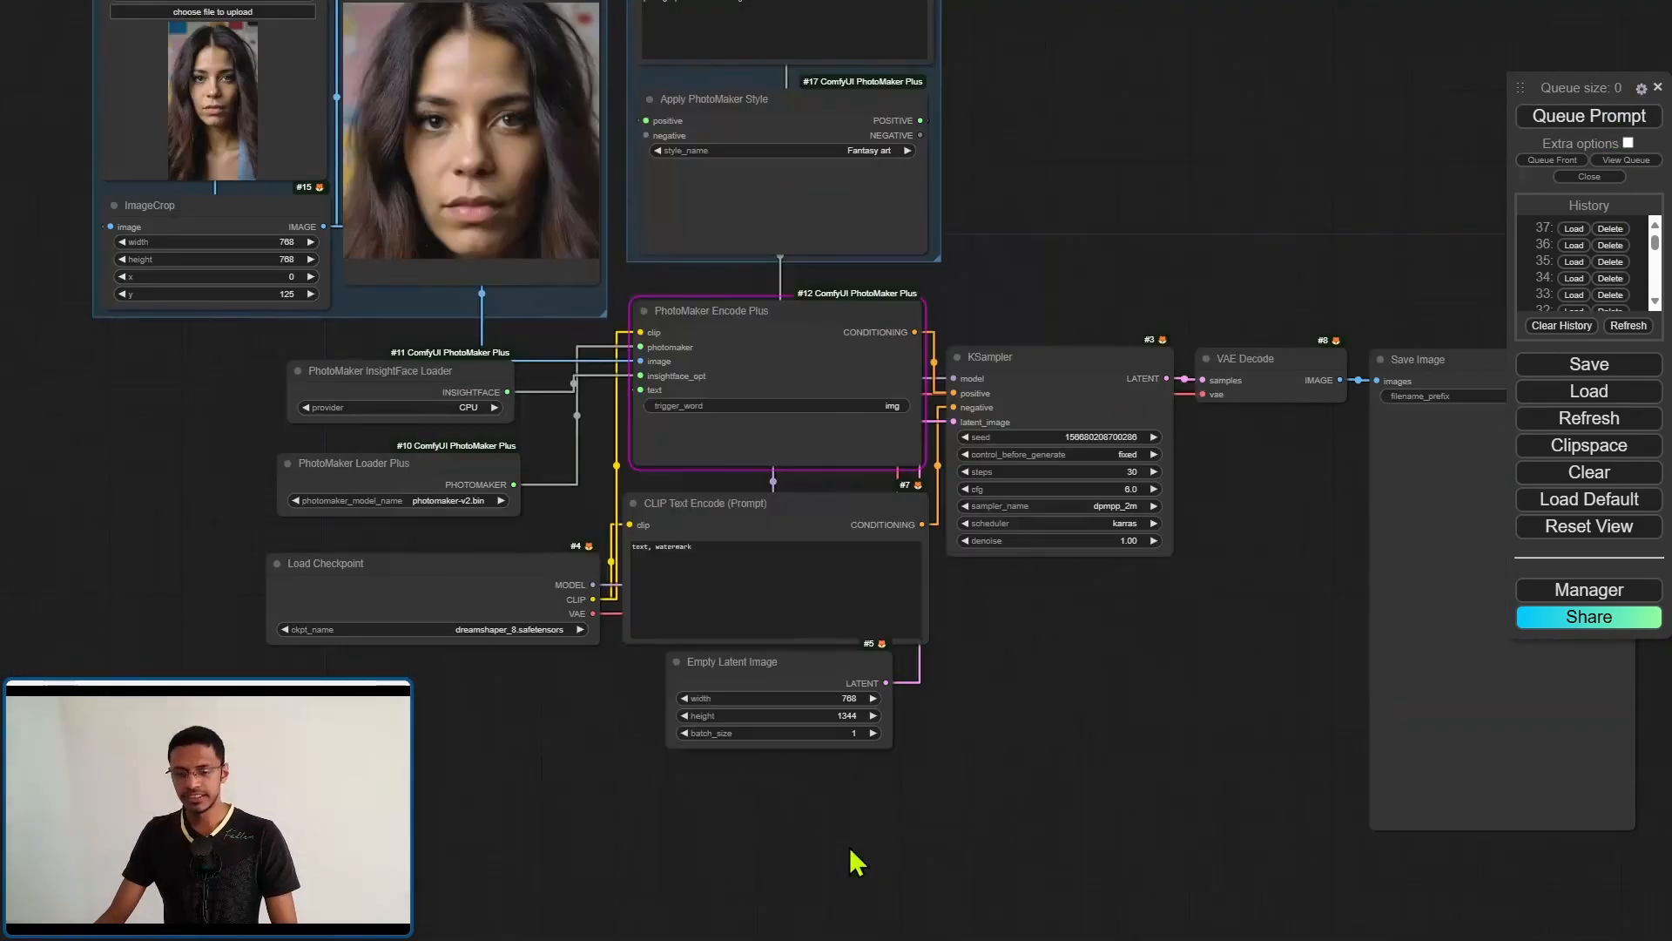
left_click_drag(1122, 672, 1070, 669)
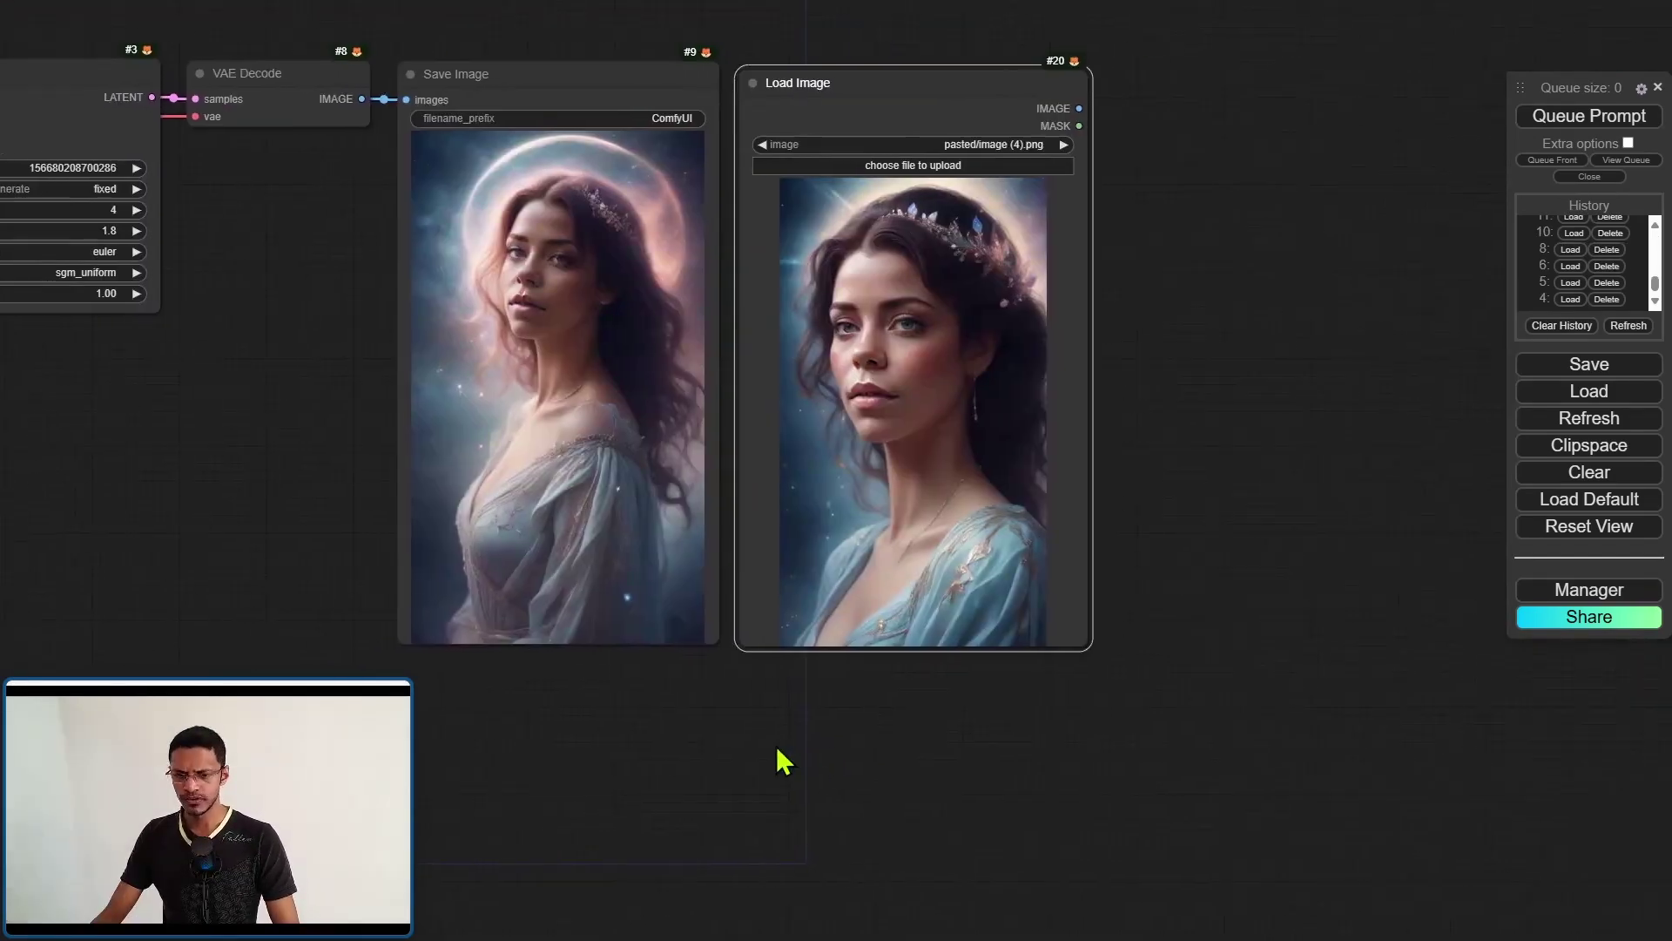
- Enlarge the pasted comparison image node and place it right of the generated portrait
left_click_drag(777, 745, 872, 821)
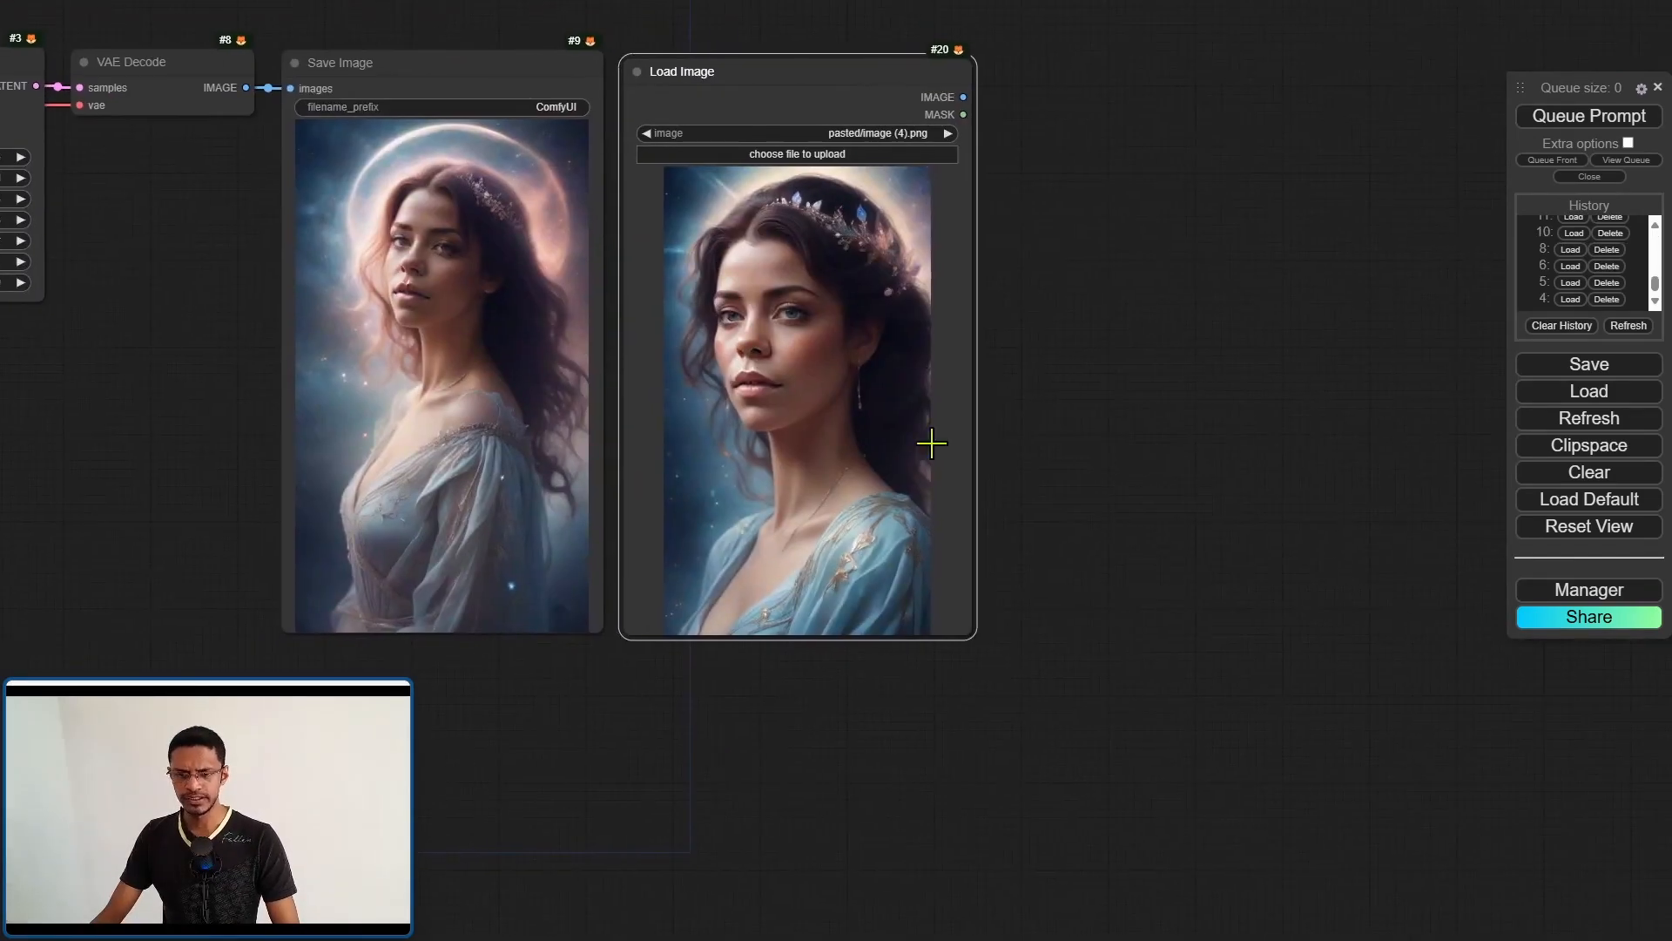
left_click_drag(929, 157, 928, 144)
left_click_drag(1185, 721, 1252, 791)
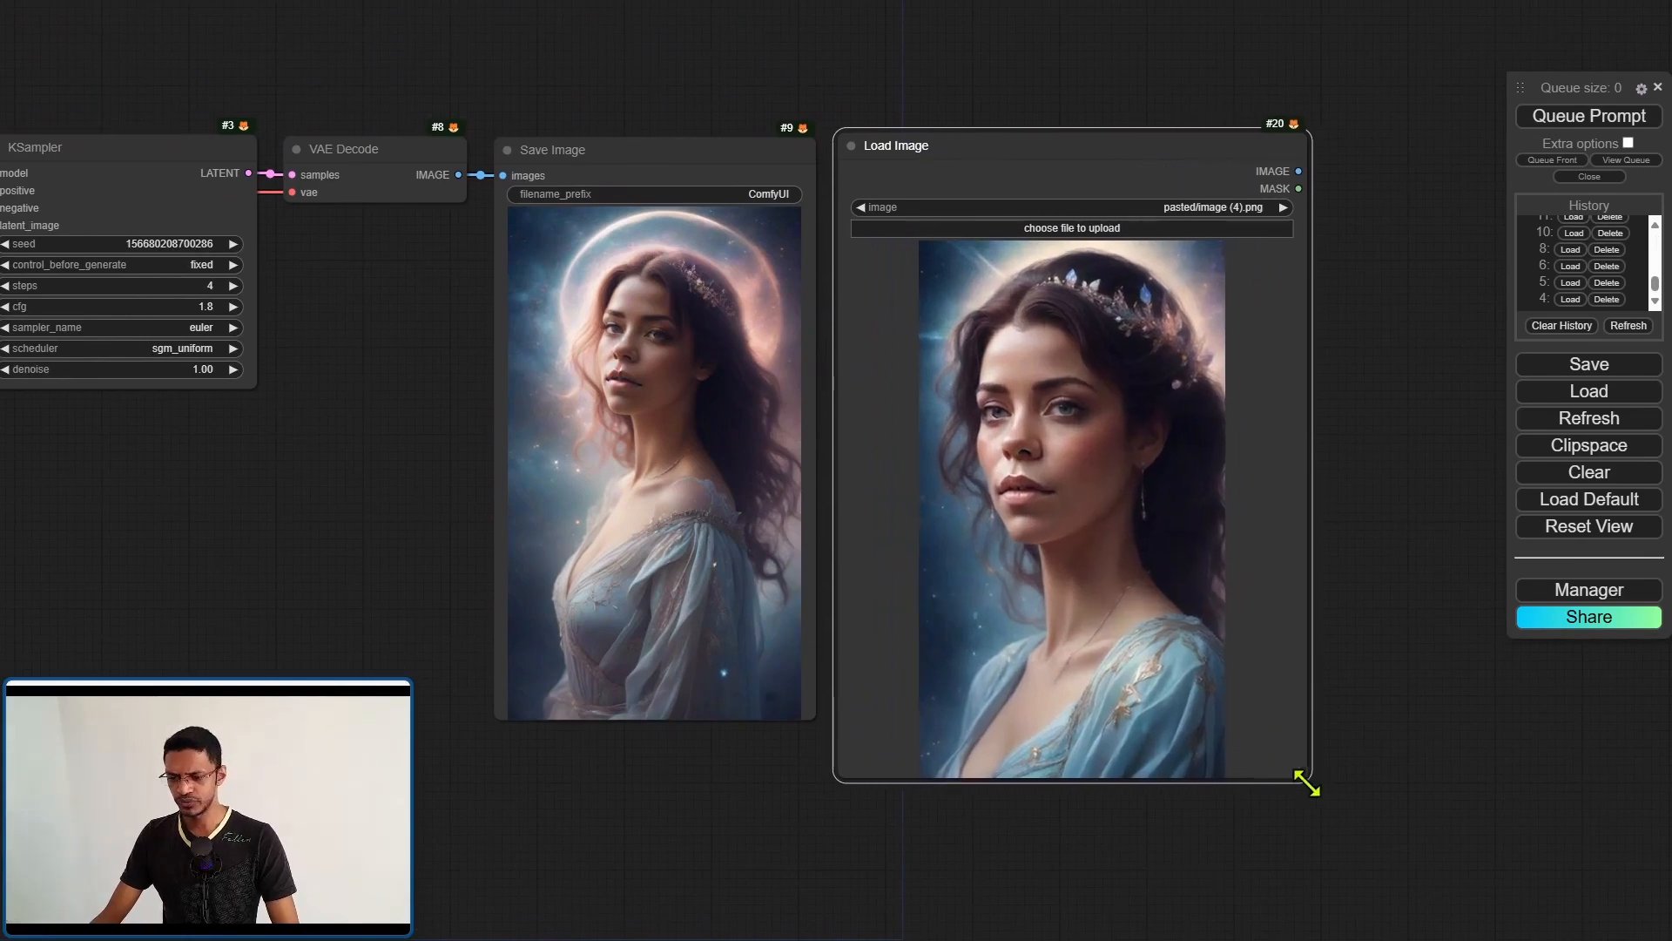
left_click_drag(1025, 148, 1182, 146)
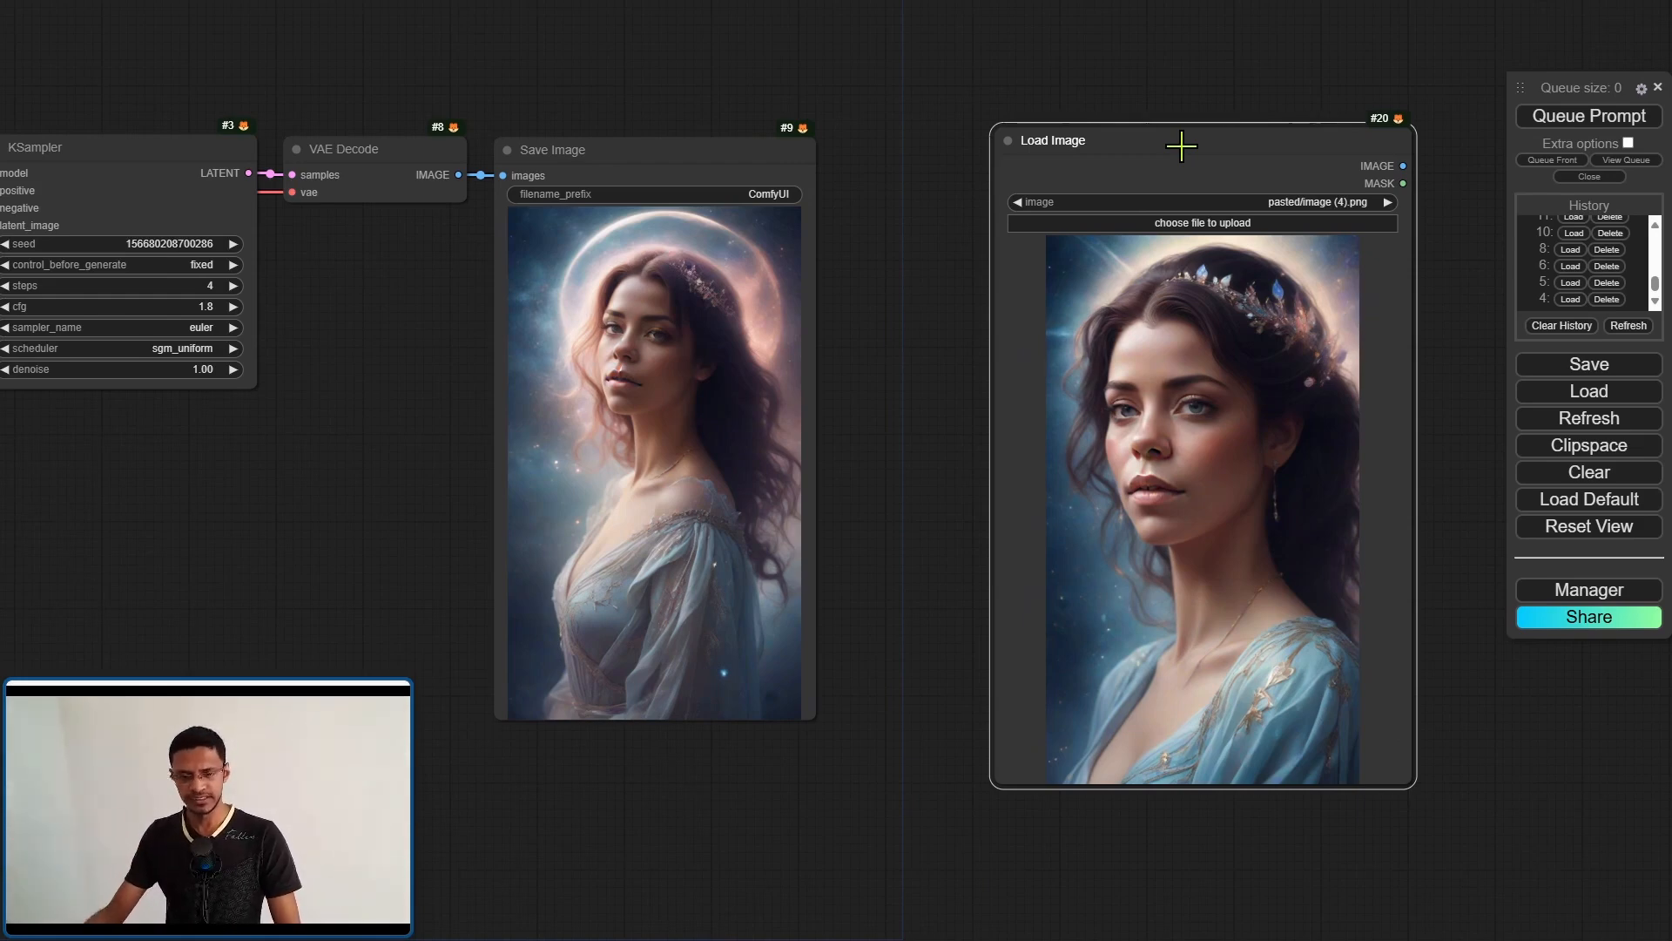
- Pan the canvas so the sampler settings and comparison image sit in view together
left_click_drag(910, 494, 1036, 486)
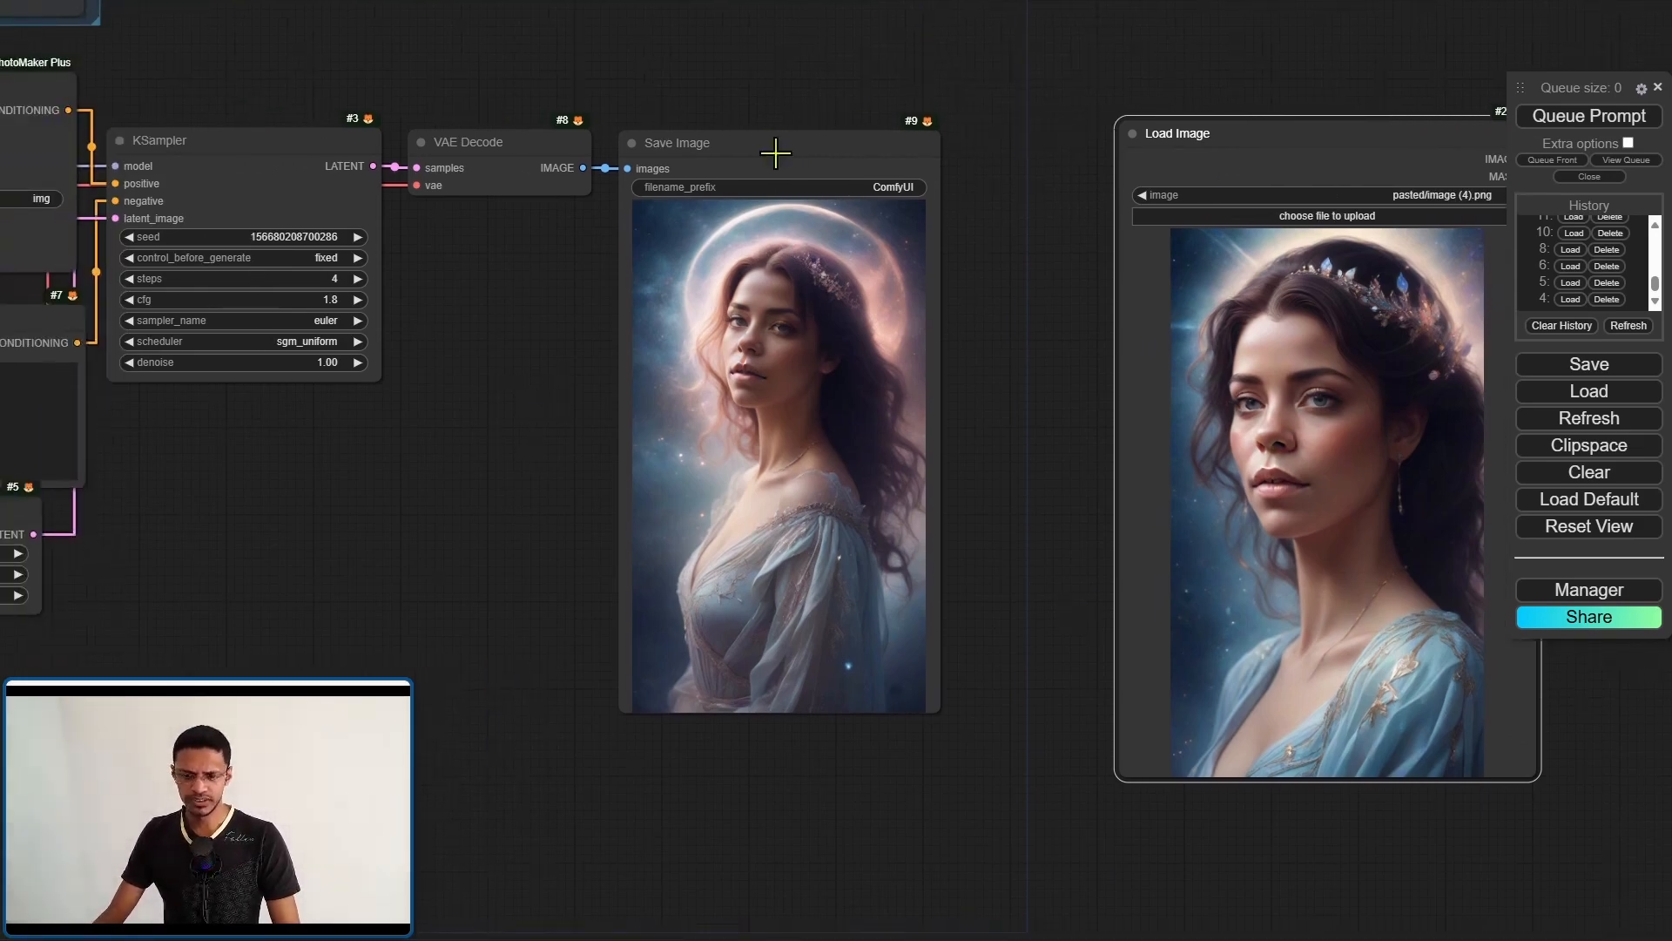
left_click_drag(778, 153, 798, 149)
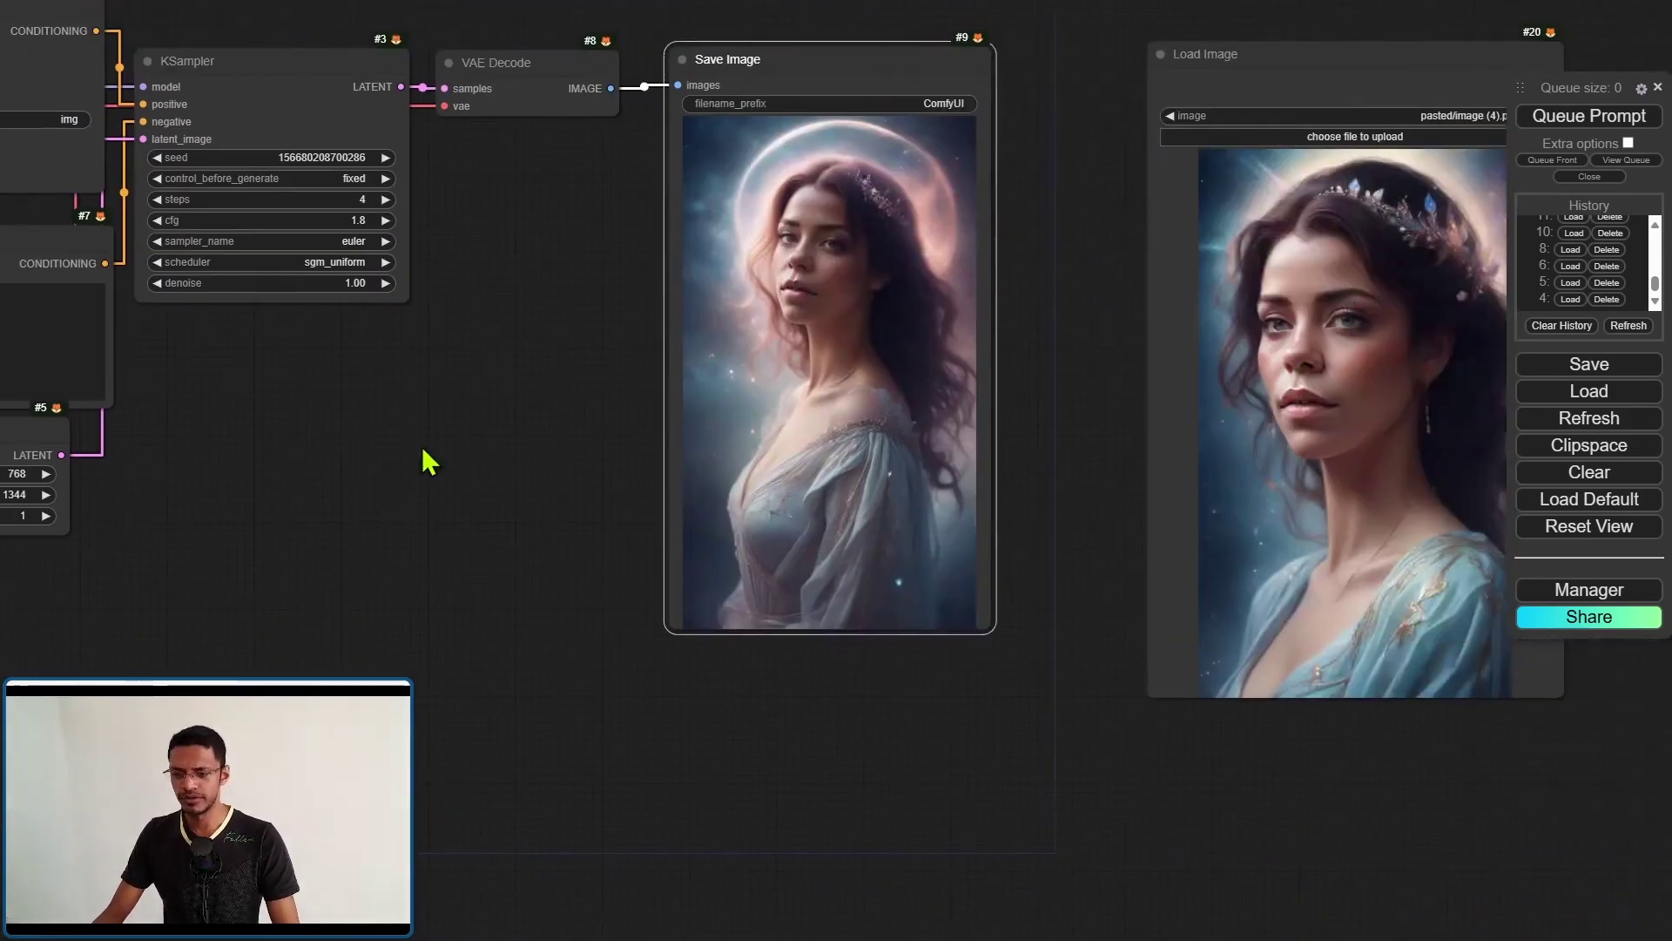
left_click_drag(914, 431, 771, 432)
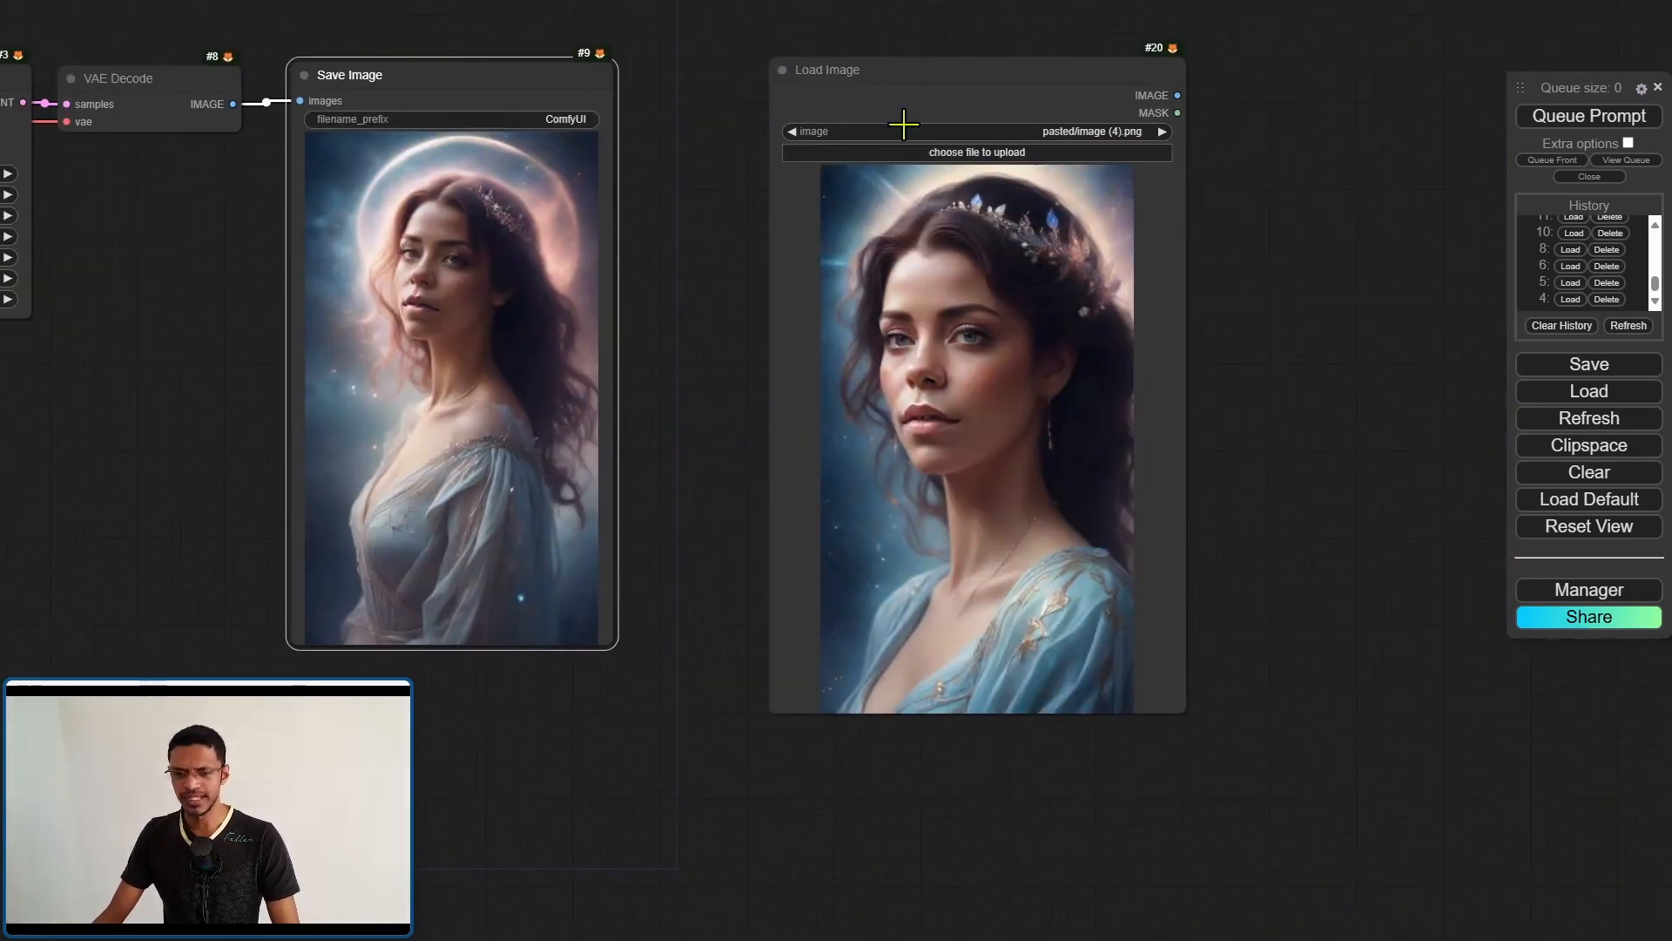
scroll(758, 79, "up", 2)
scroll(614, 294, "up", 2)
scroll(614, 294, "up", 2)
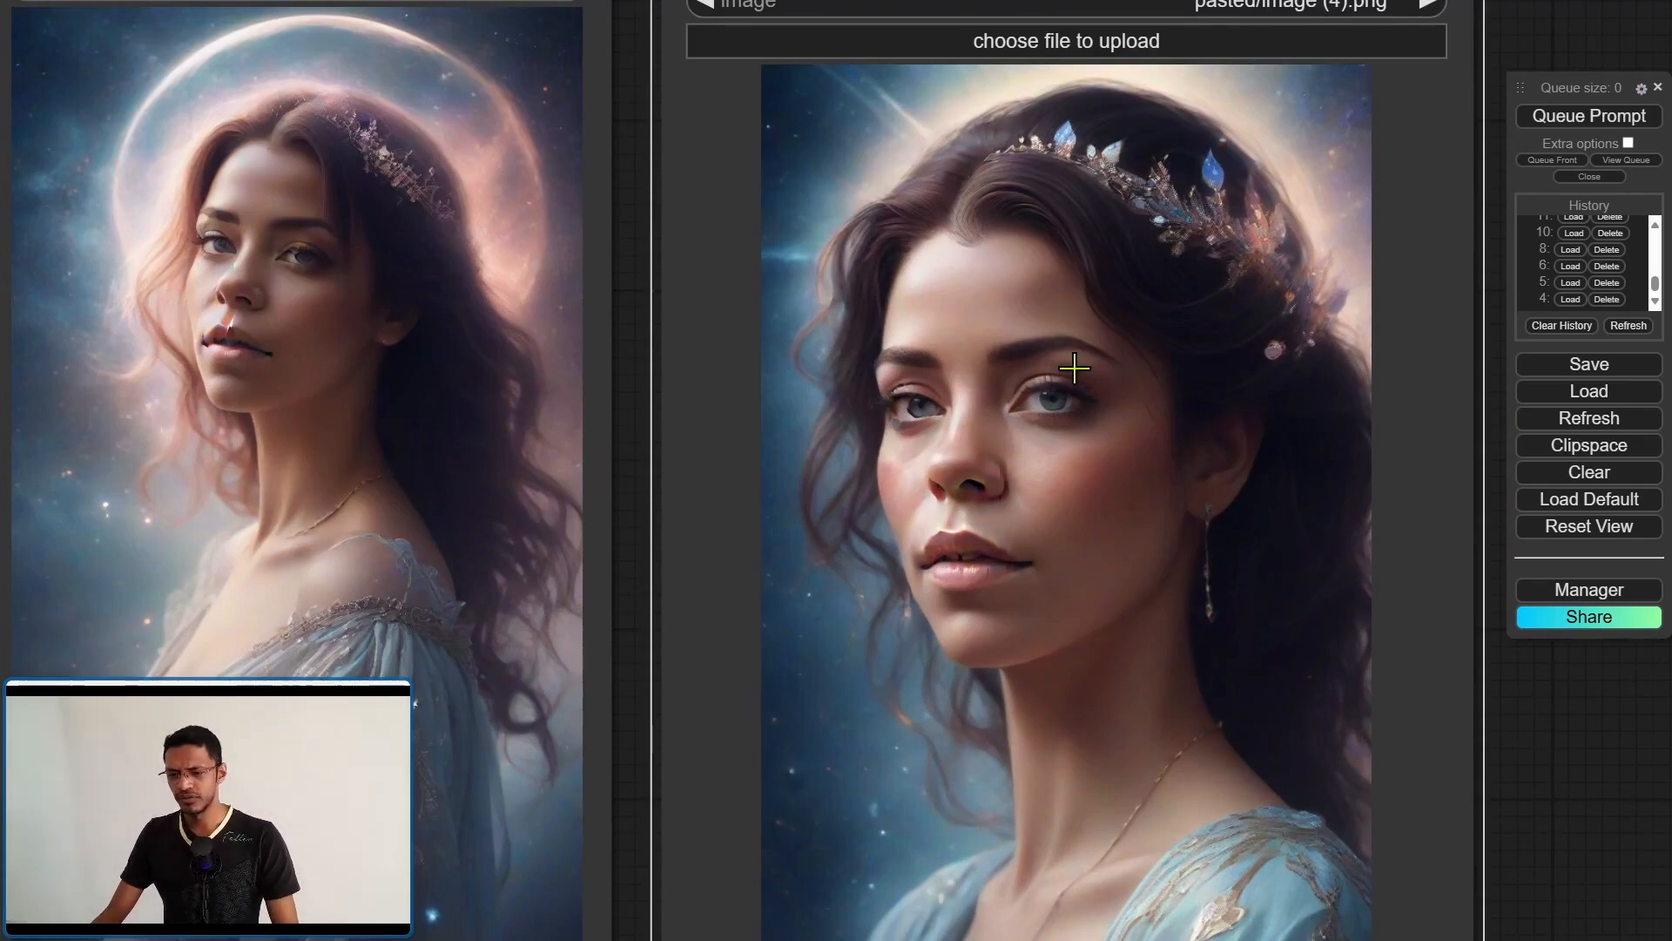
scroll(914, 418, "up", 4)
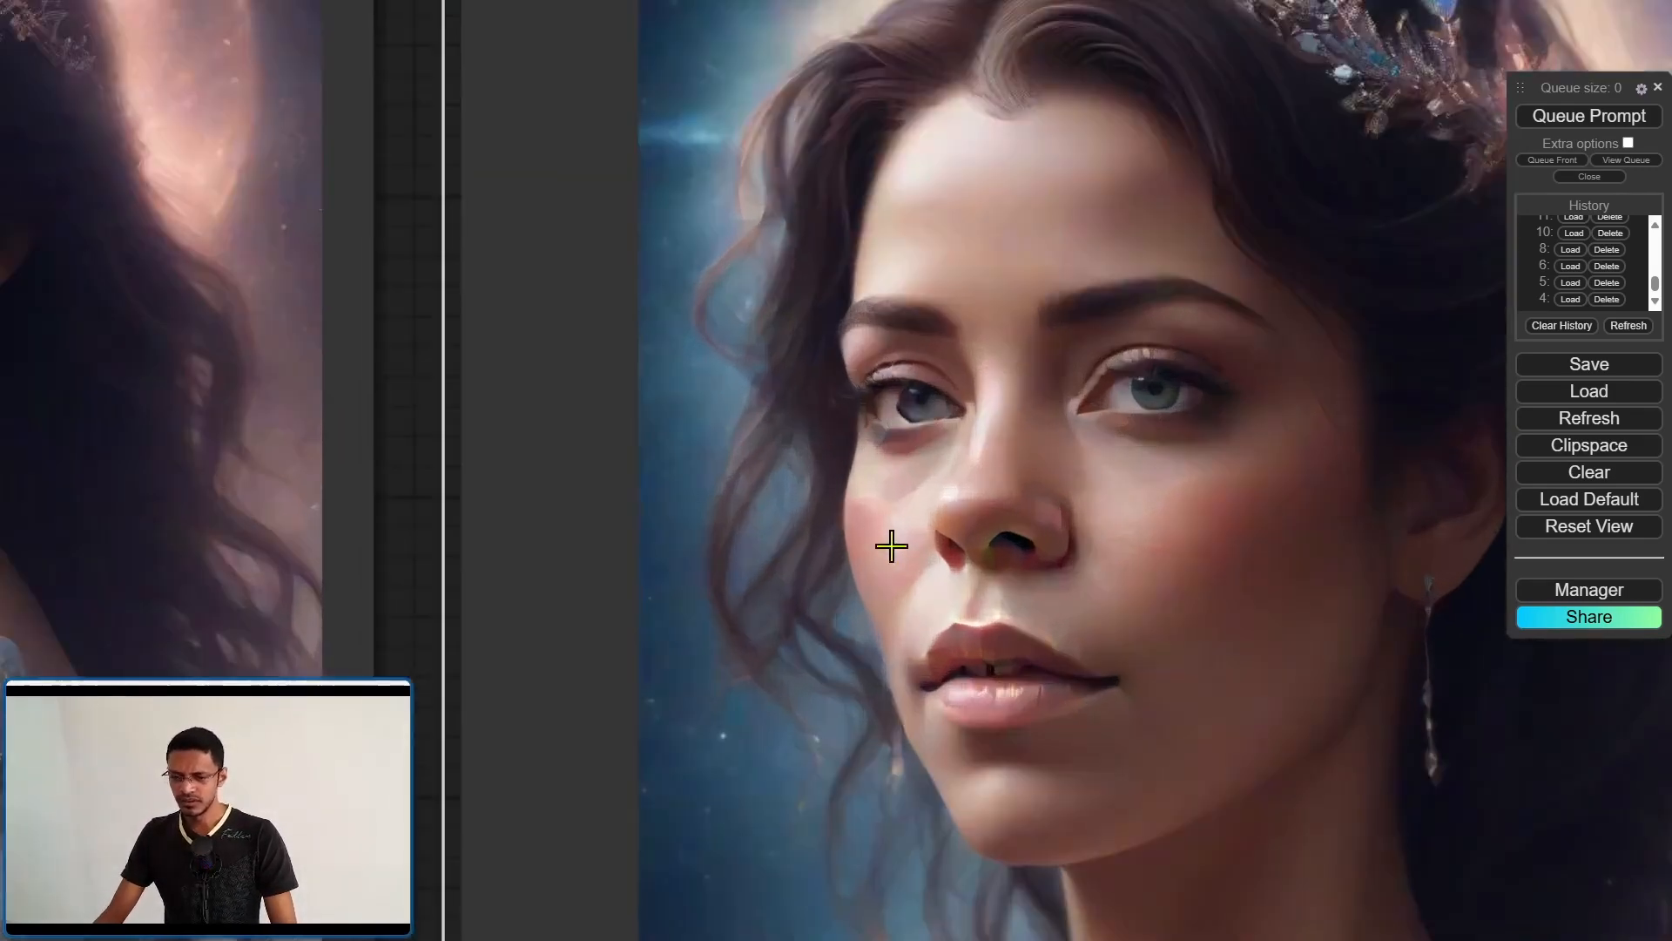
scroll(992, 590, "down", 2)
scroll(1057, 570, "down", 1)
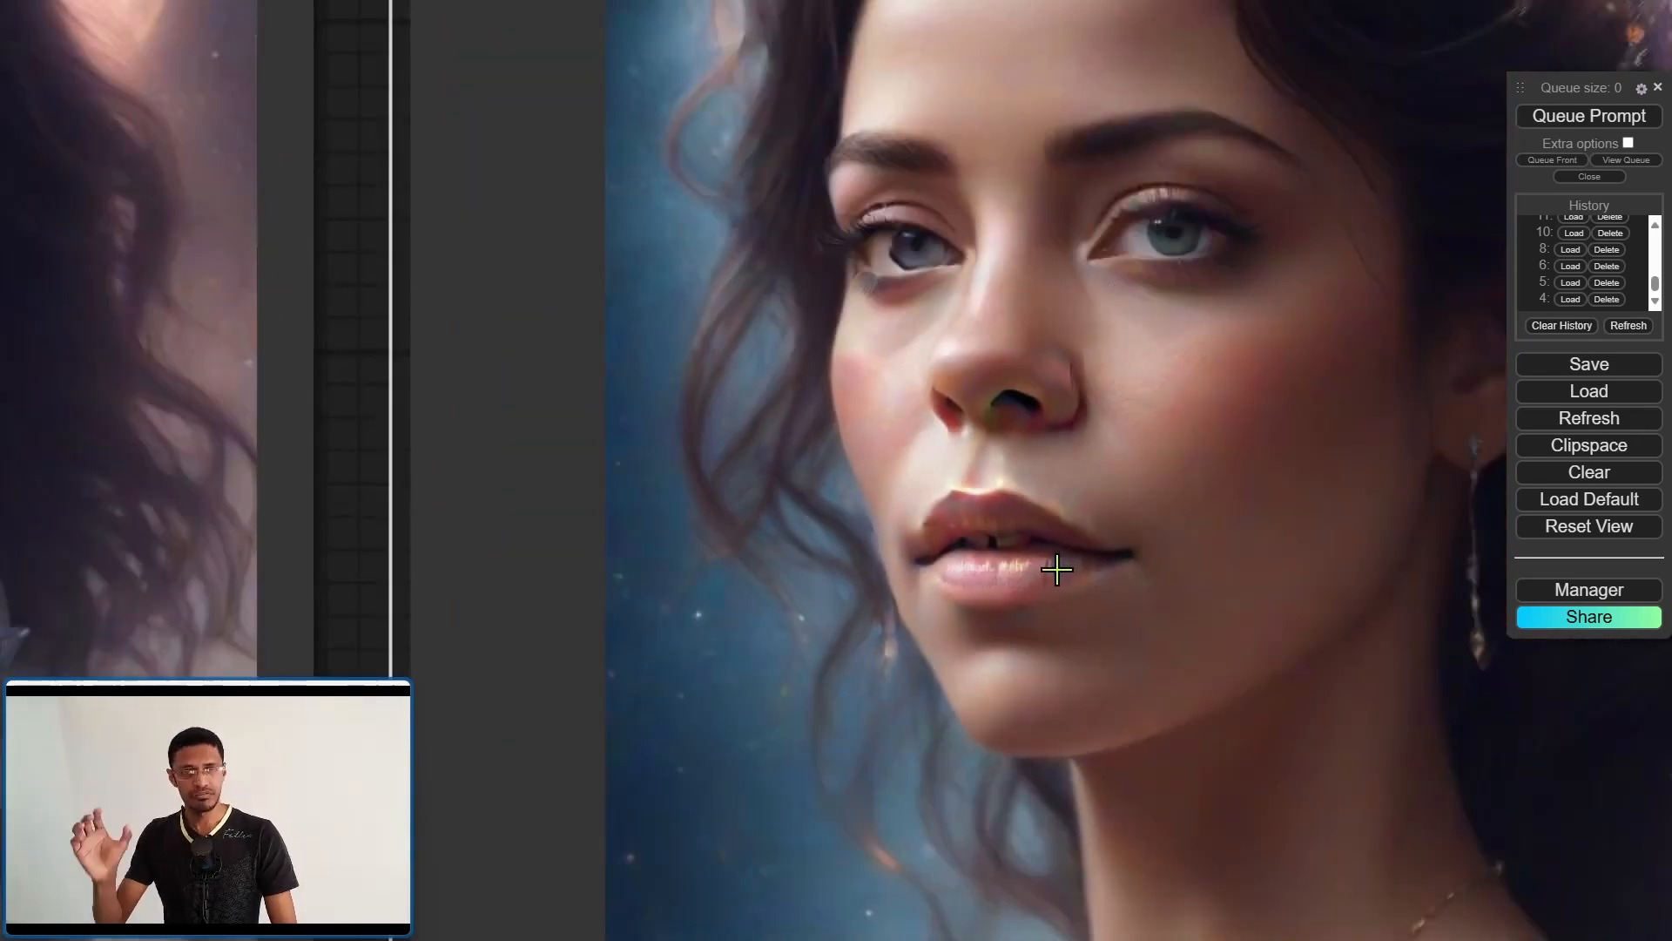
scroll(1071, 581, "down", 2)
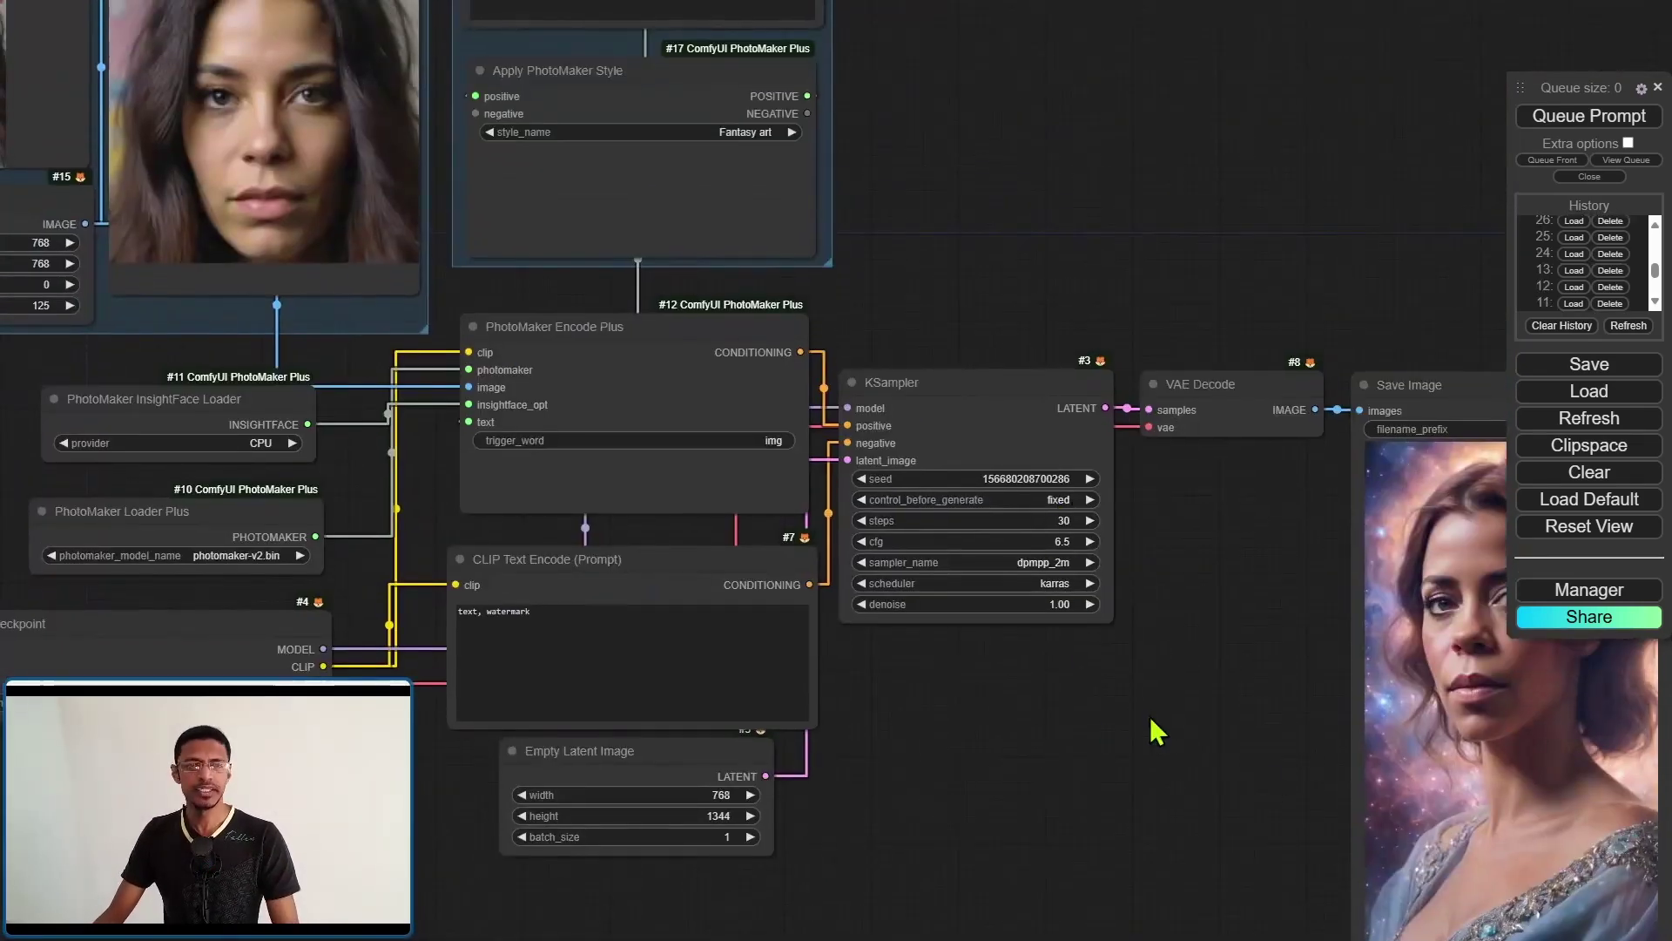
scroll(1155, 731, "up", 2)
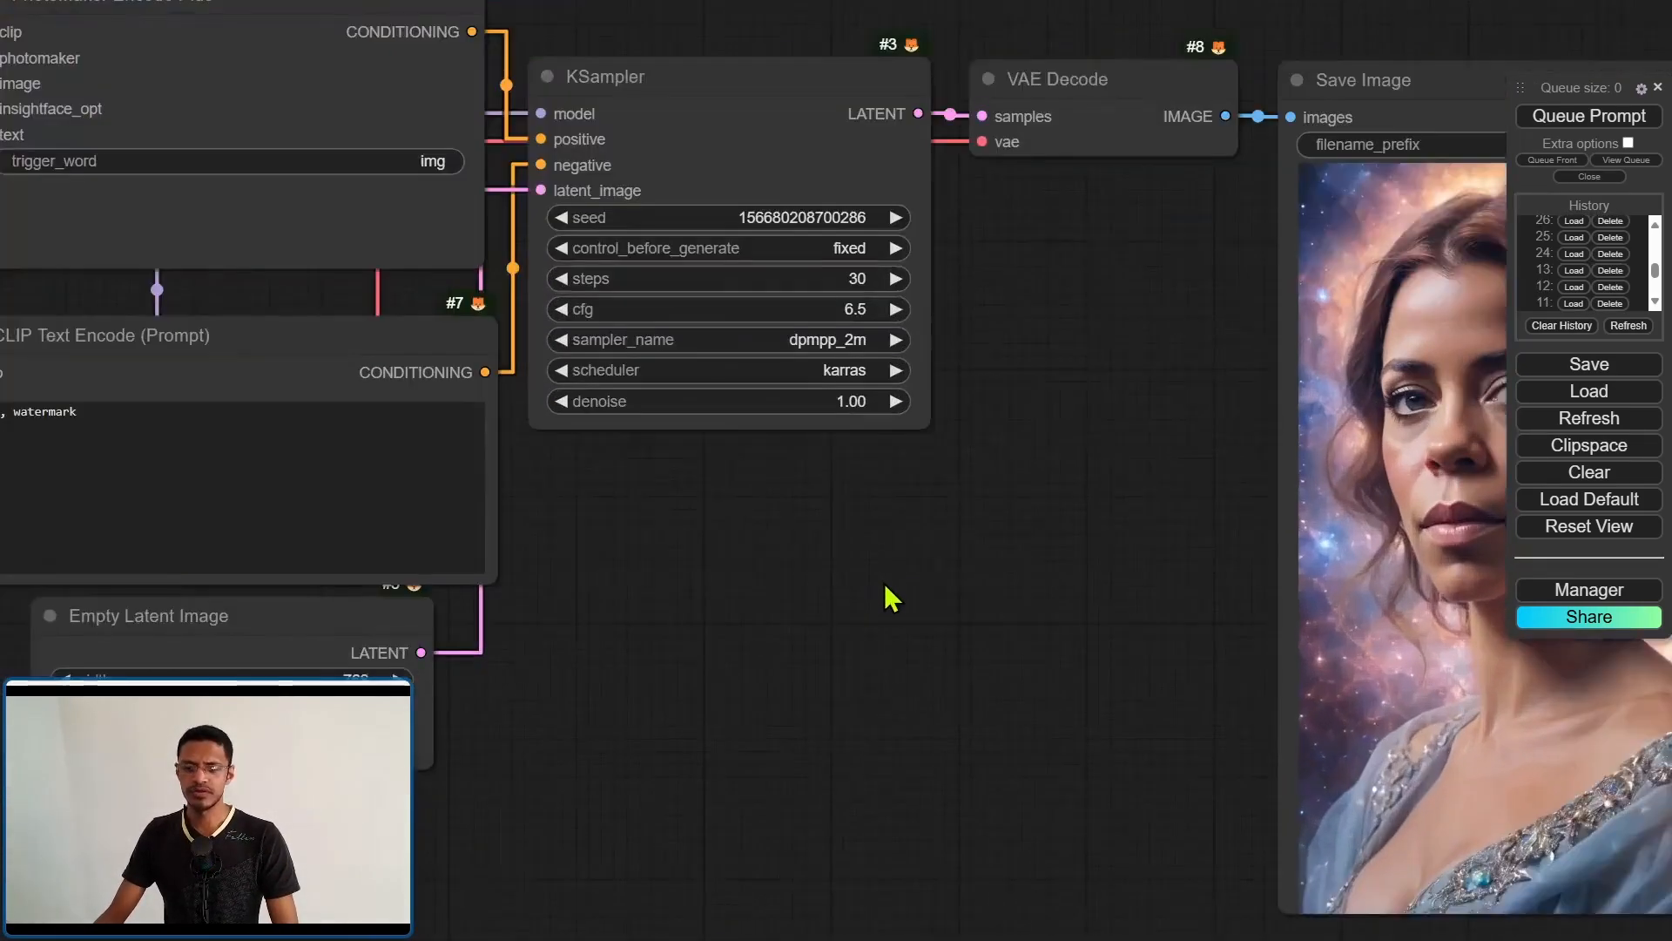
scroll(889, 588, "up", 3)
scroll(903, 642, "down", 5)
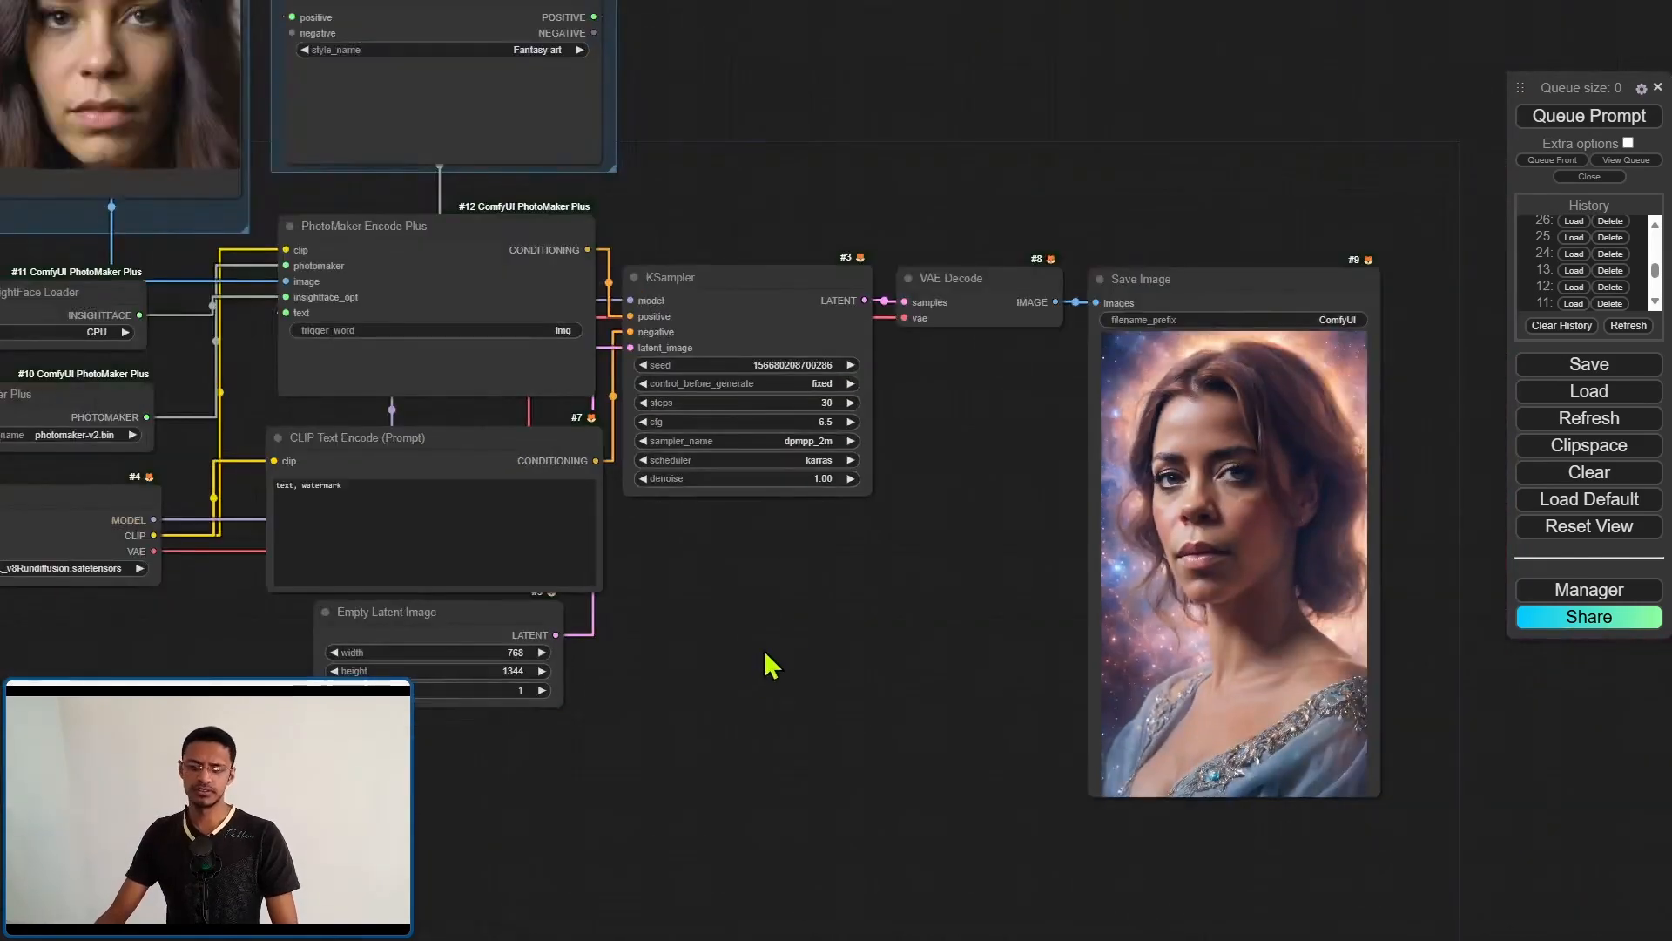
left_click_drag(765, 649, 1176, 558)
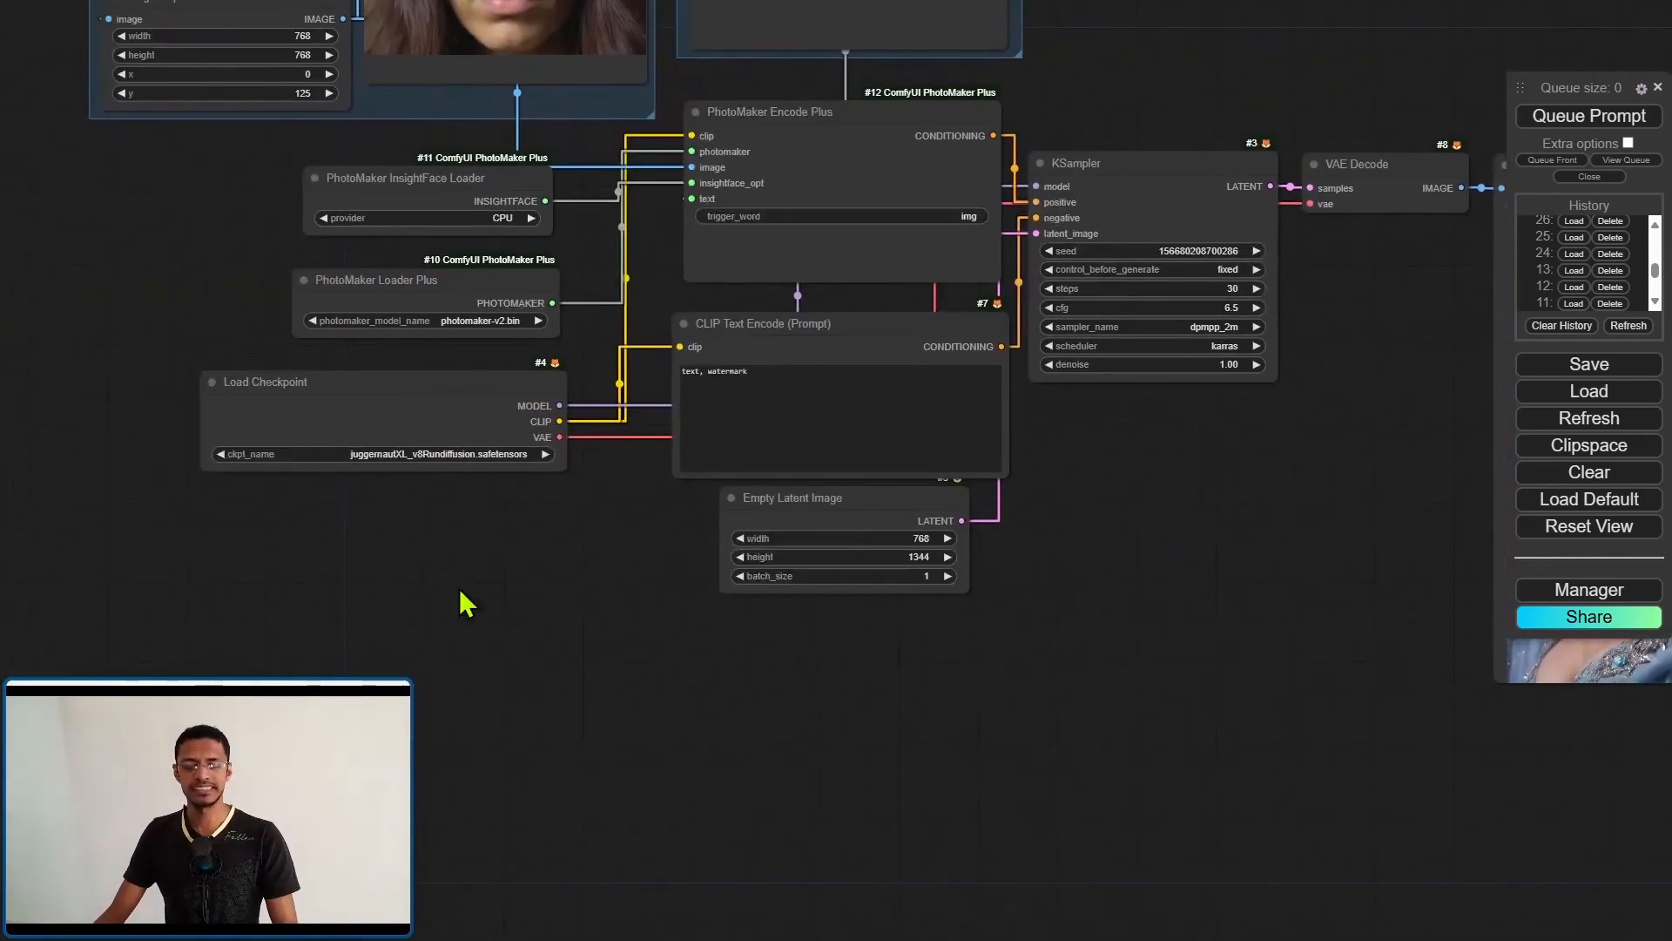
scroll(627, 523, "up", 5)
scroll(775, 510, "down", 5)
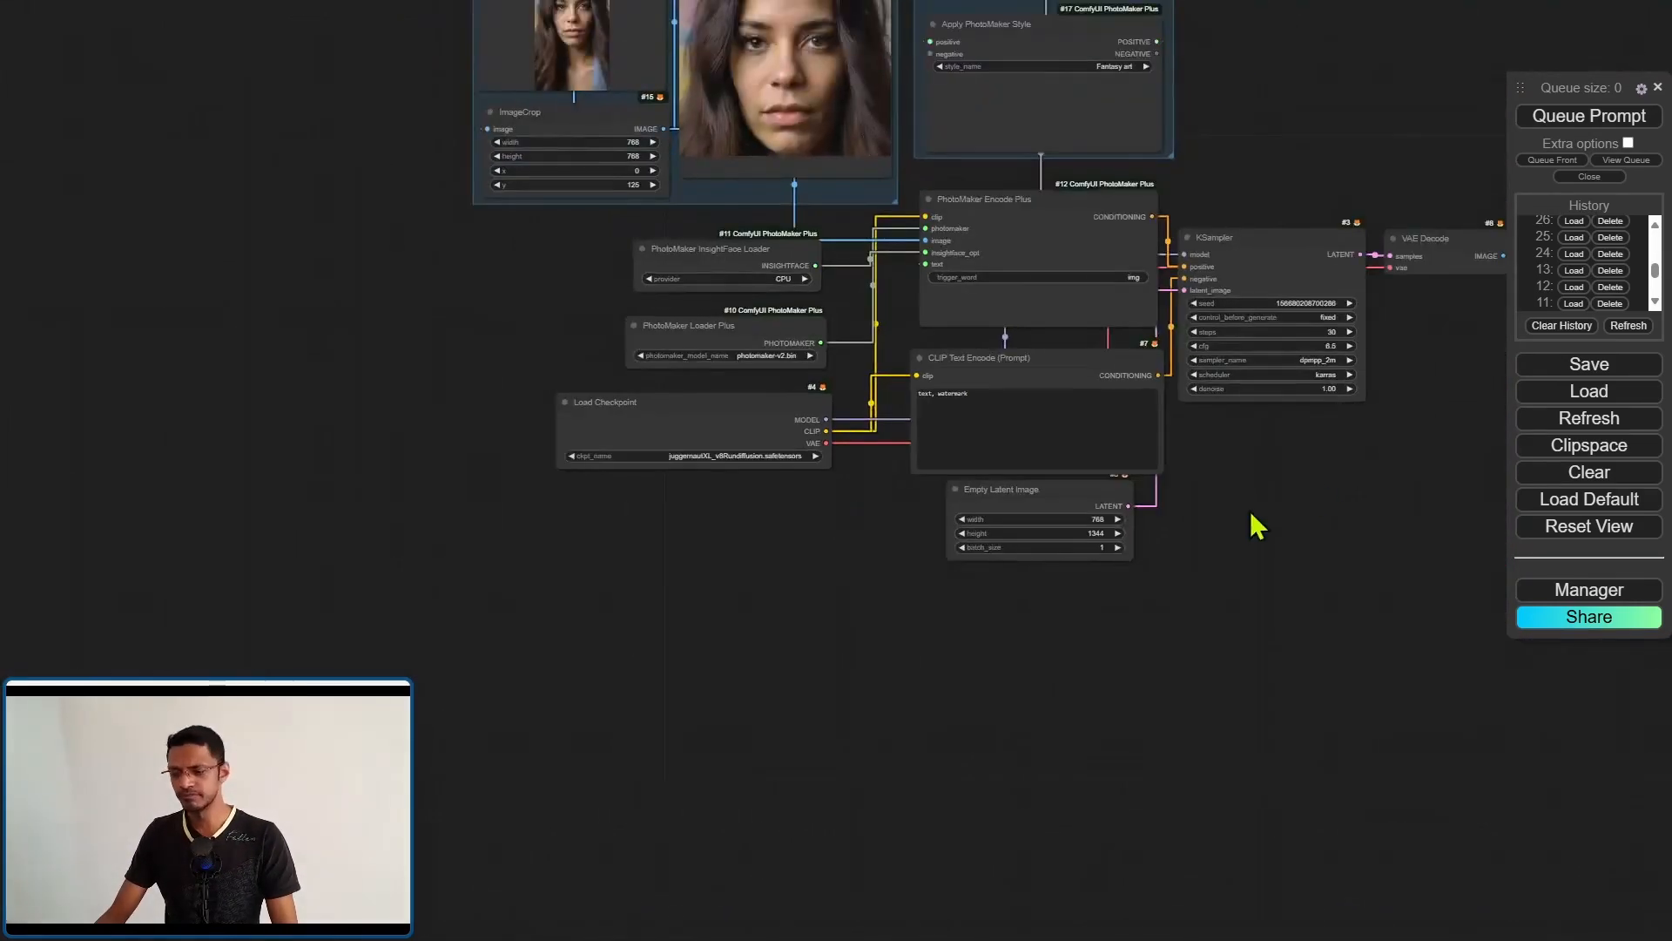
left_click_drag(1254, 523, 759, 471)
scroll(764, 455, "up", 5)
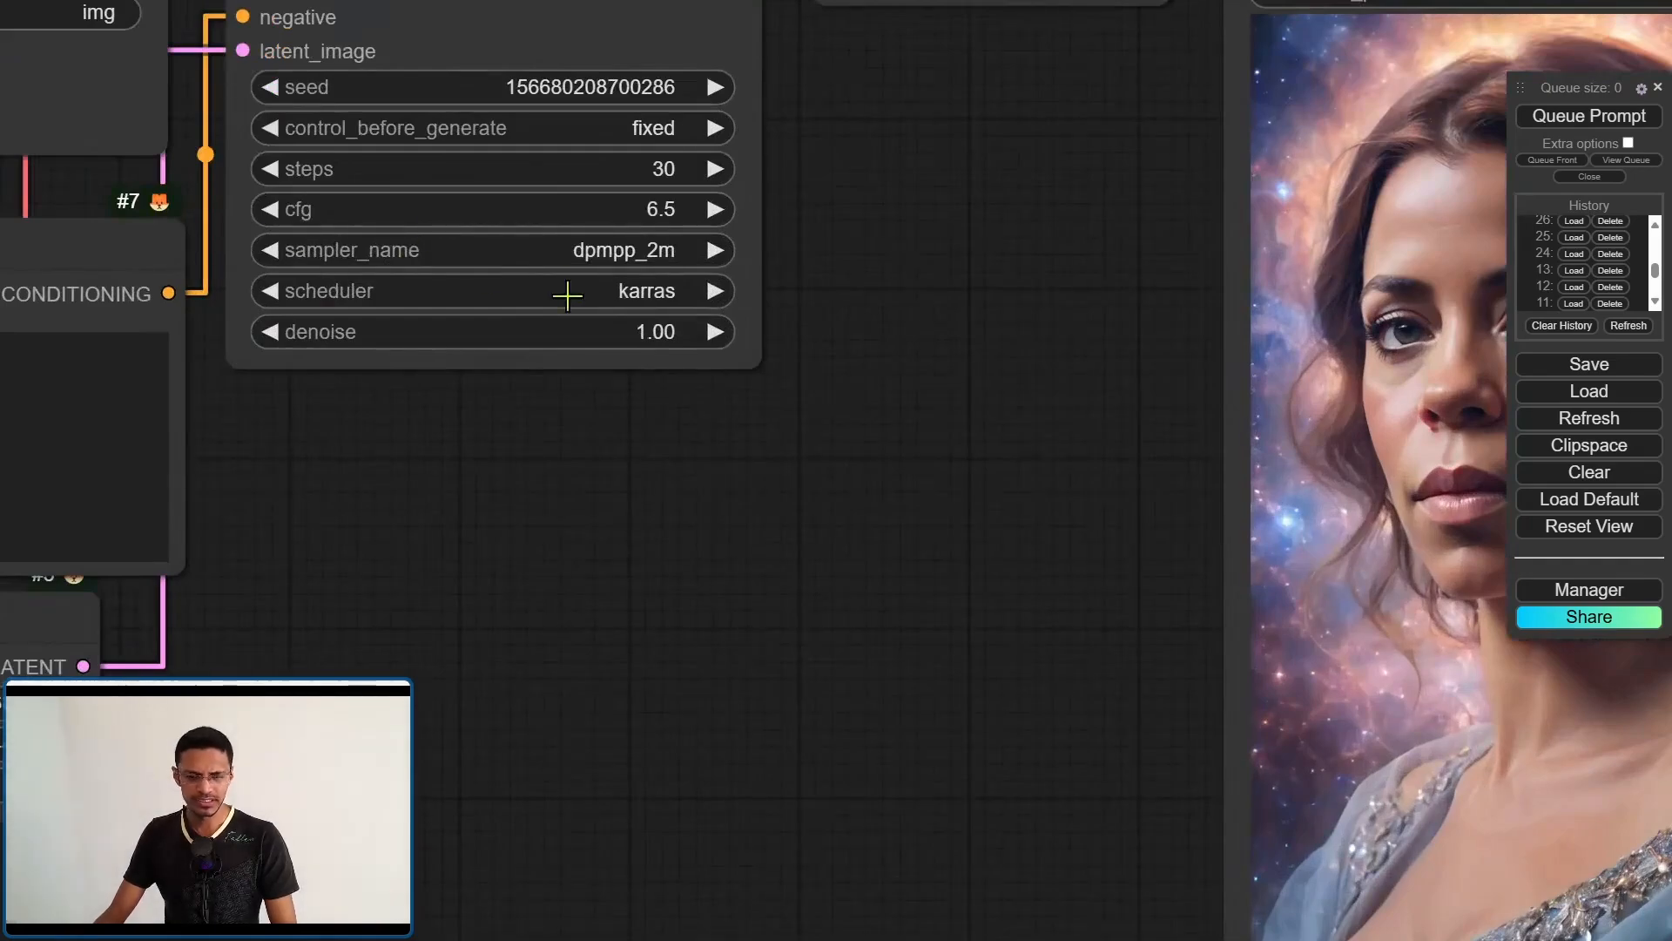
scroll(824, 640, "down", 5)
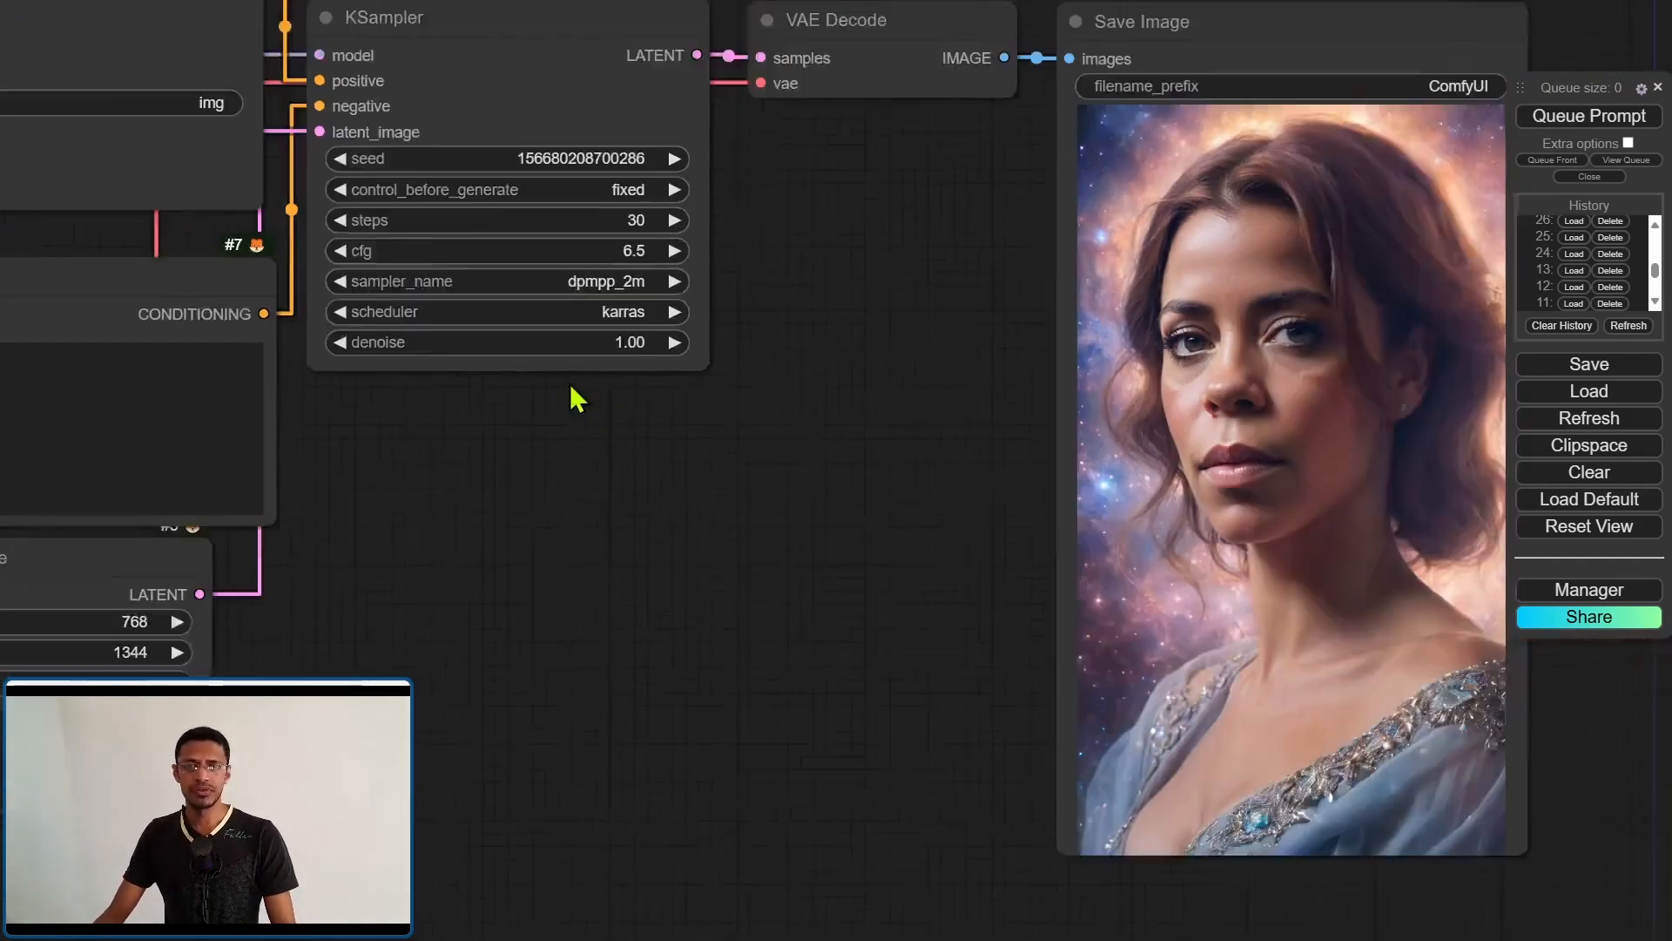
scroll(588, 393, "down", 3)
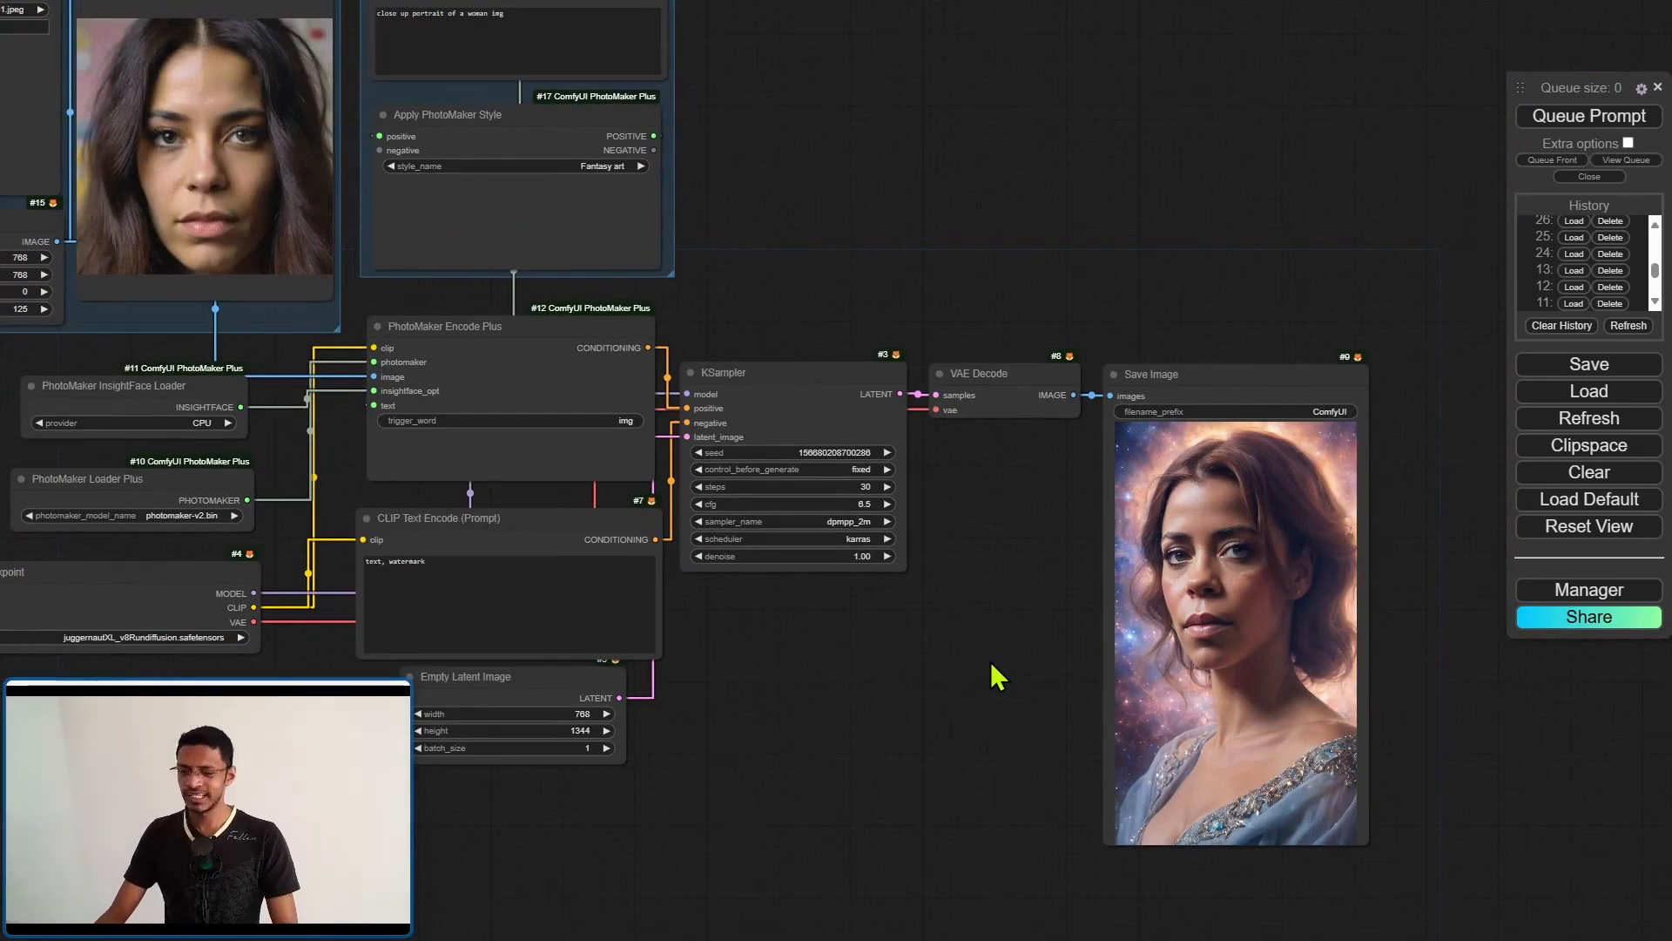
scroll(1033, 563, "up", 8)
scroll(1032, 562, "up", 5)
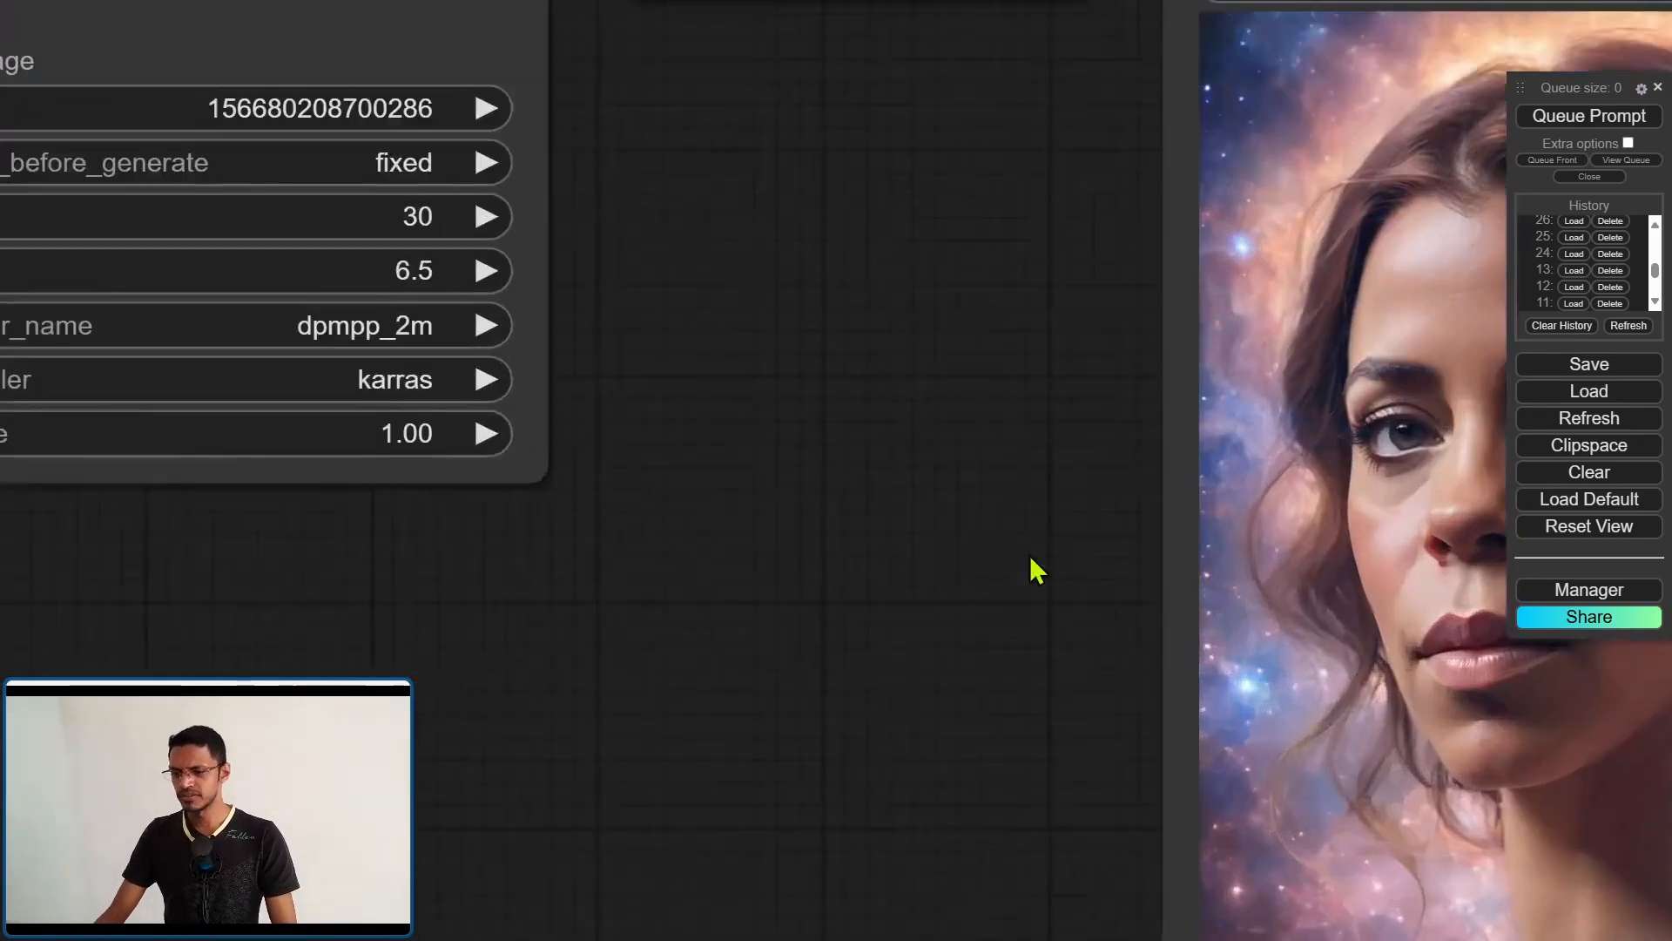
left_click_drag(1032, 562, 691, 529)
scroll(689, 529, "up", 2)
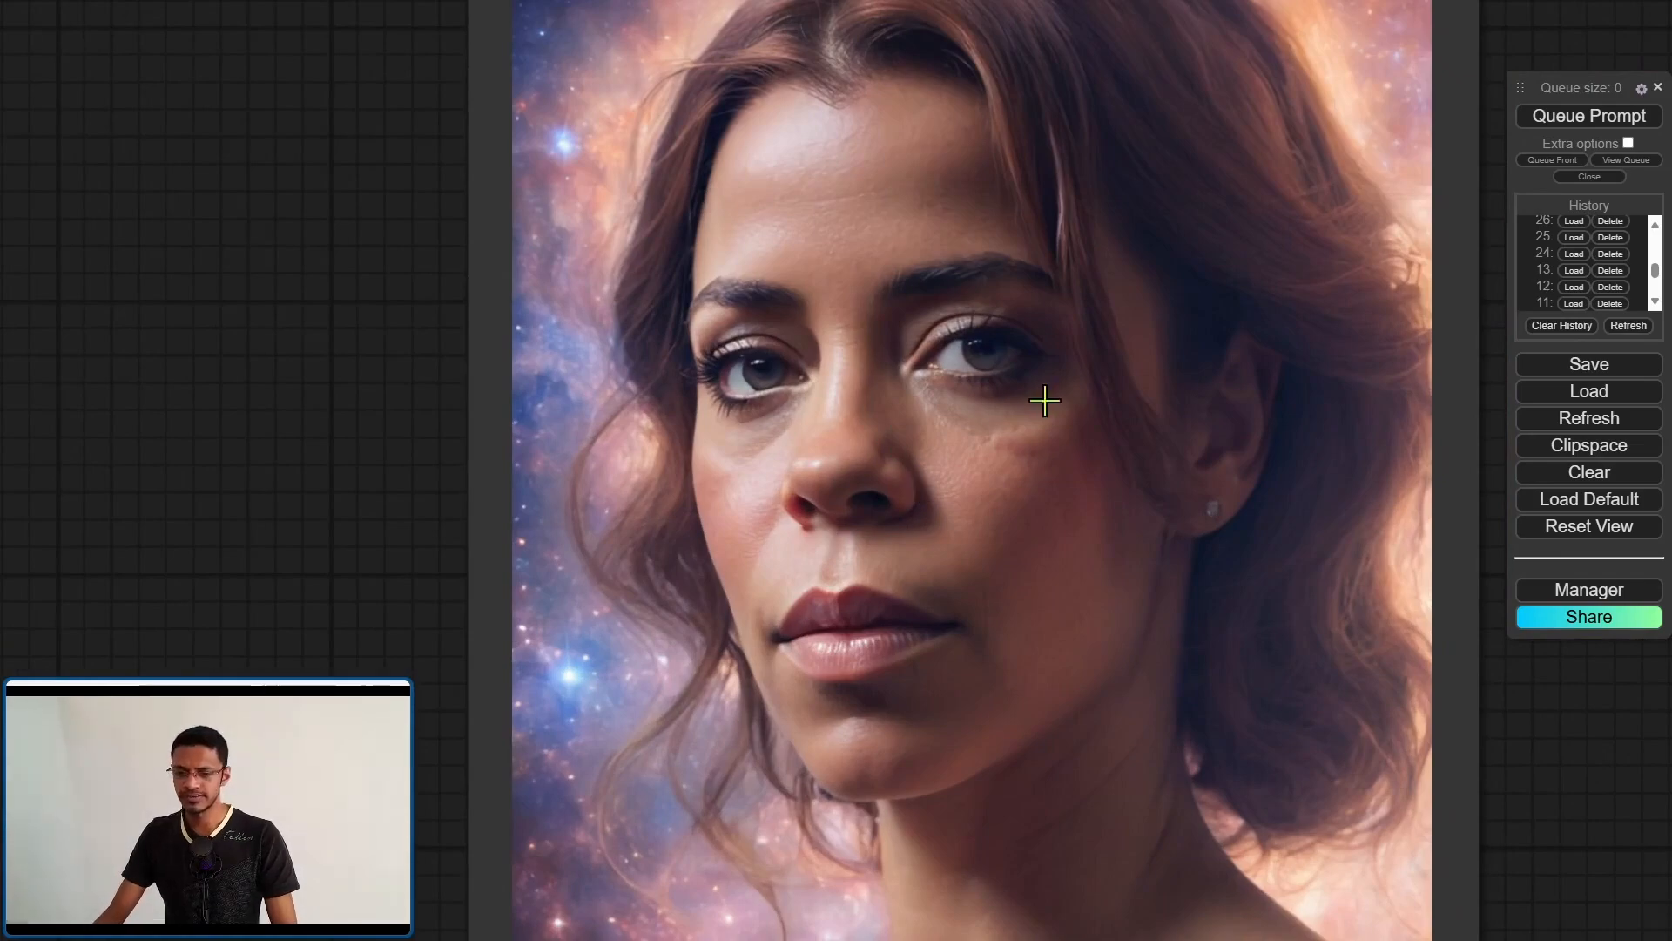
scroll(980, 419, "down", 2)
scroll(833, 451, "down", 5)
left_click_drag(706, 497, 1176, 548)
left_click_drag(655, 391, 1045, 588)
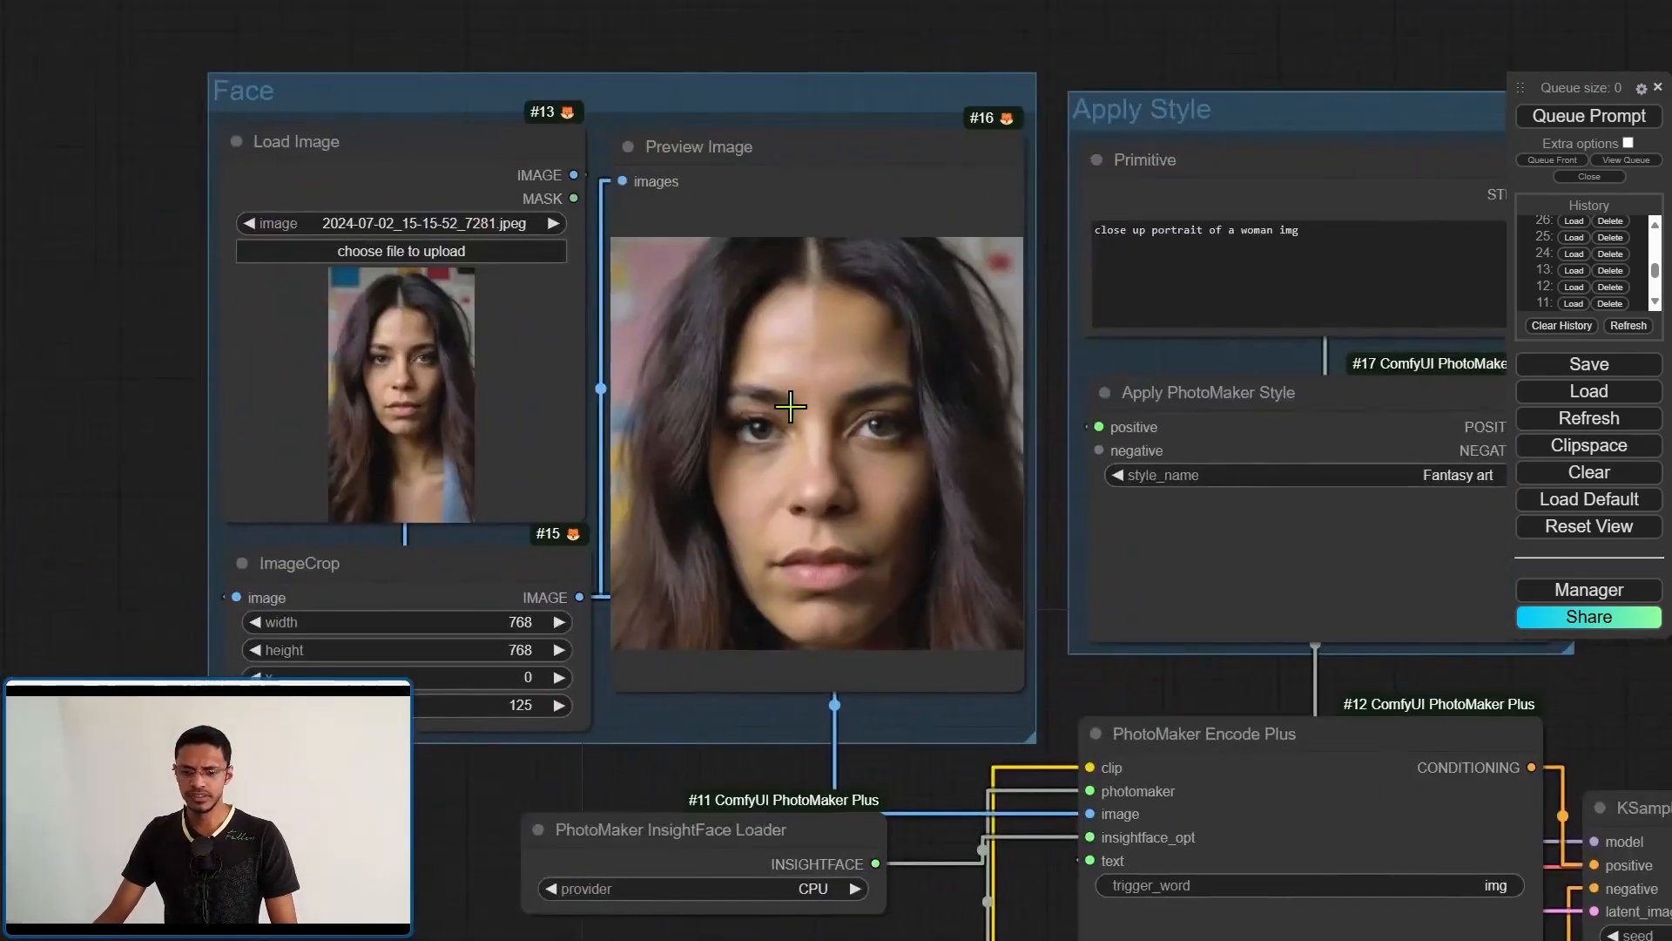
scroll(750, 513, "up", 8)
left_click_drag(750, 513, 786, 313)
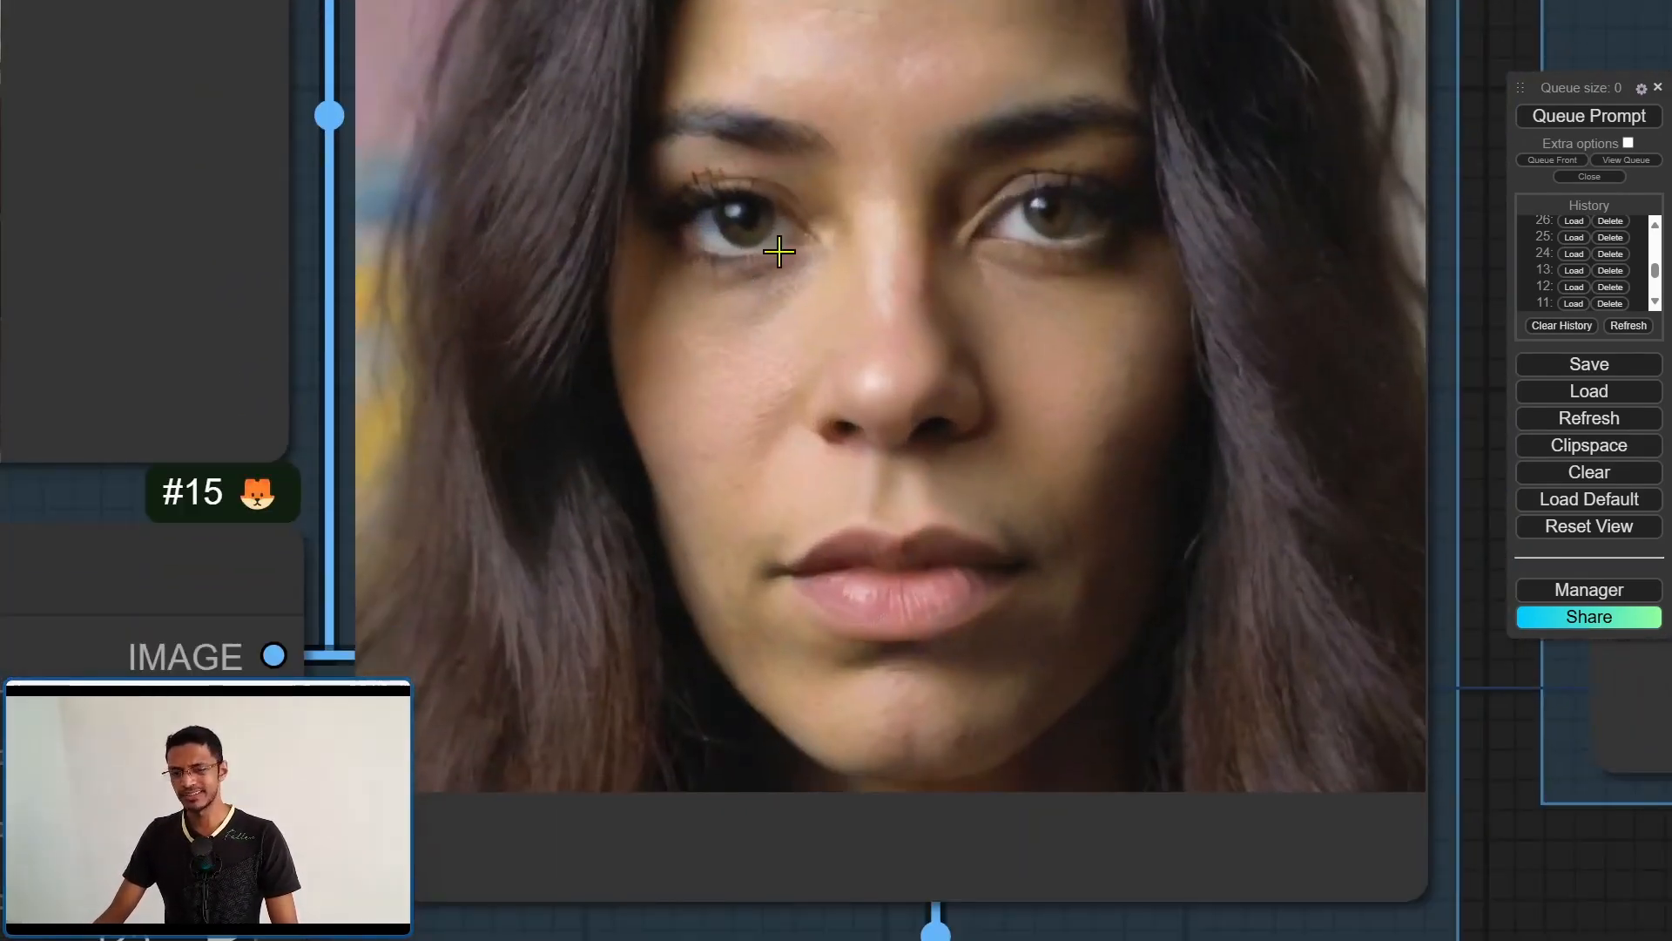
scroll(902, 496, "down", 3)
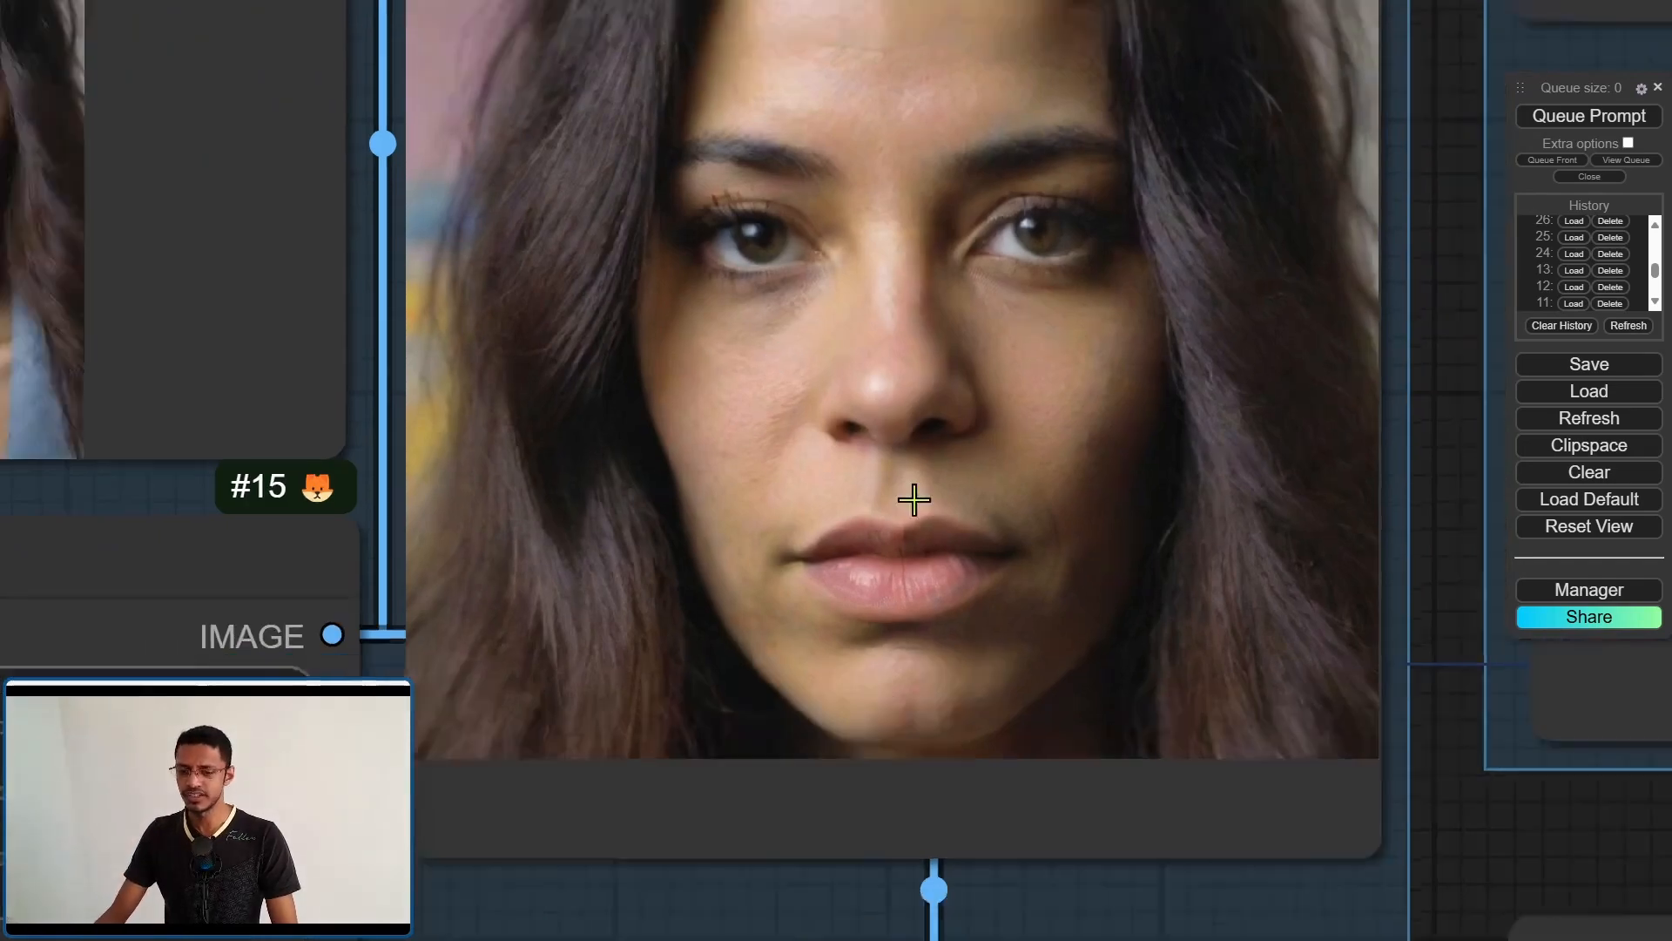
scroll(1177, 653, "down", 8)
left_click_drag(1488, 812, 784, 392)
scroll(974, 605, "up", 5)
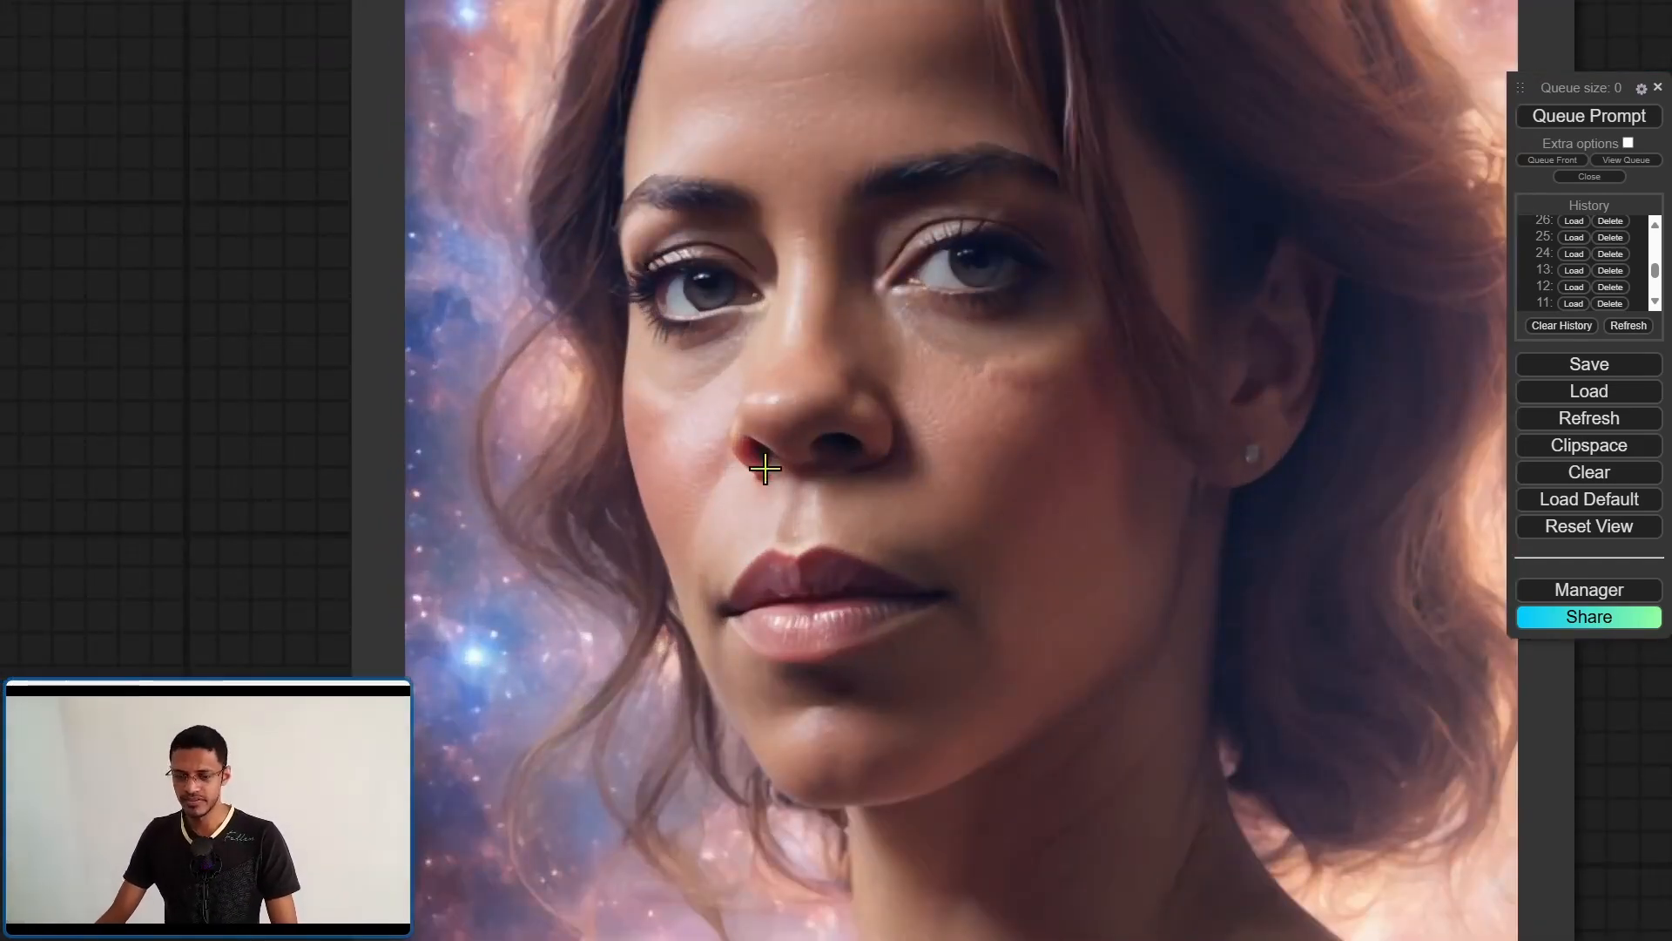
scroll(765, 469, "down", 6)
scroll(880, 584, "down", 4)
- Pan the canvas to bring the whole workflow into view
left_click_drag(888, 367, 970, 392)
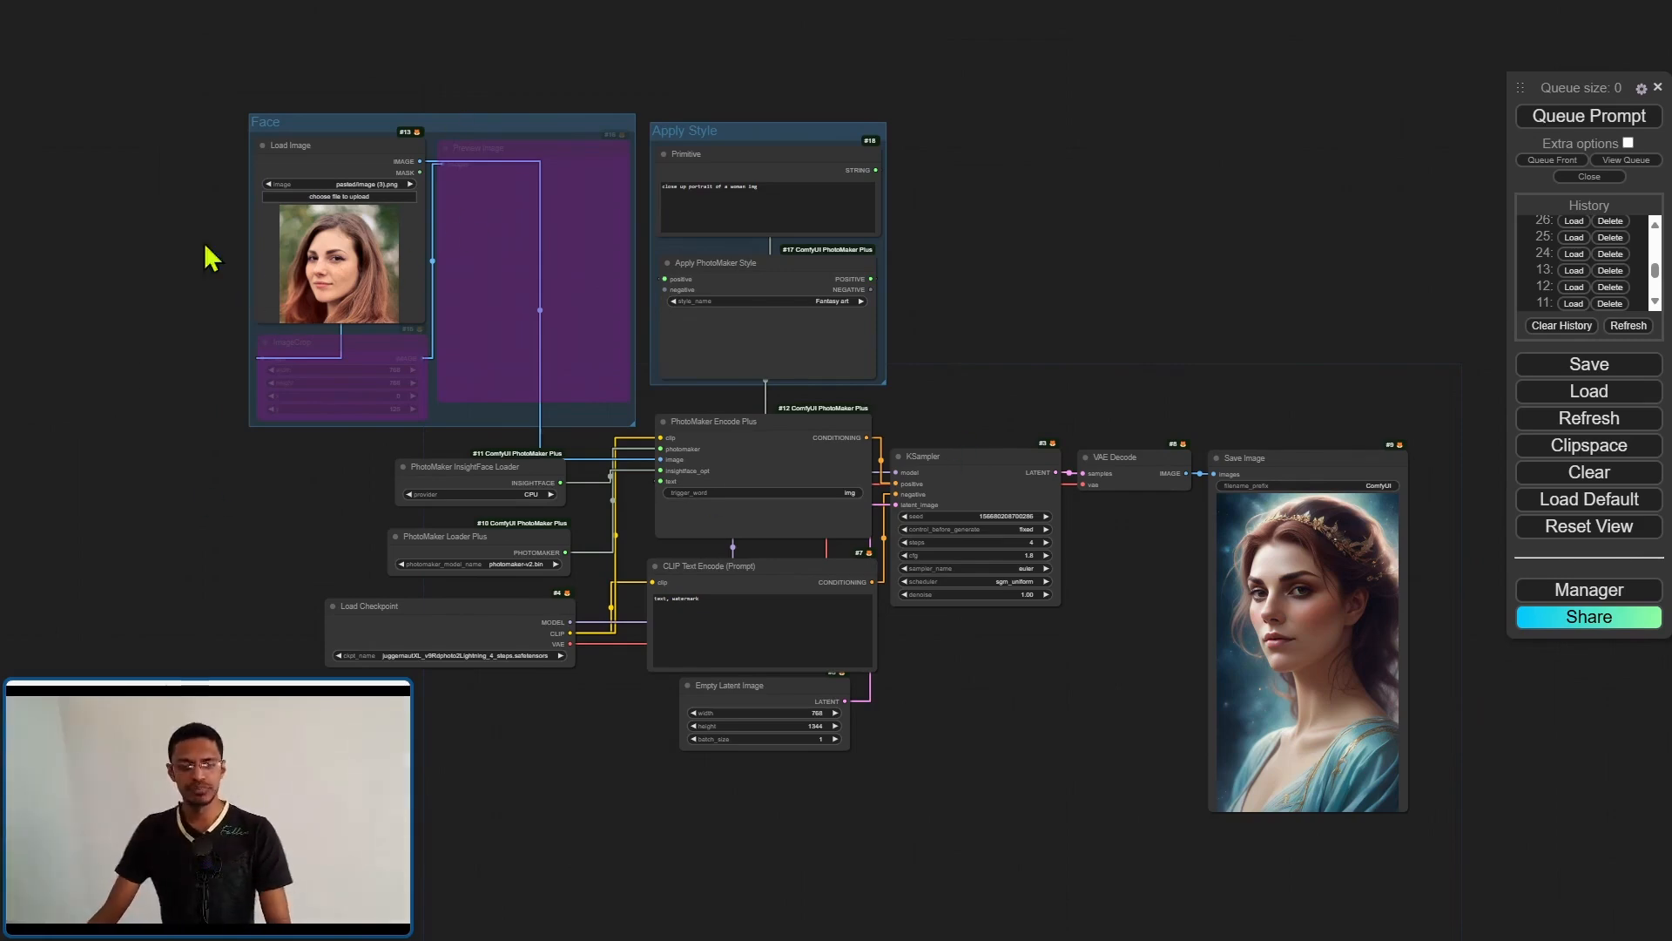
scroll(107, 326, "up", 2)
scroll(119, 320, "up", 2)
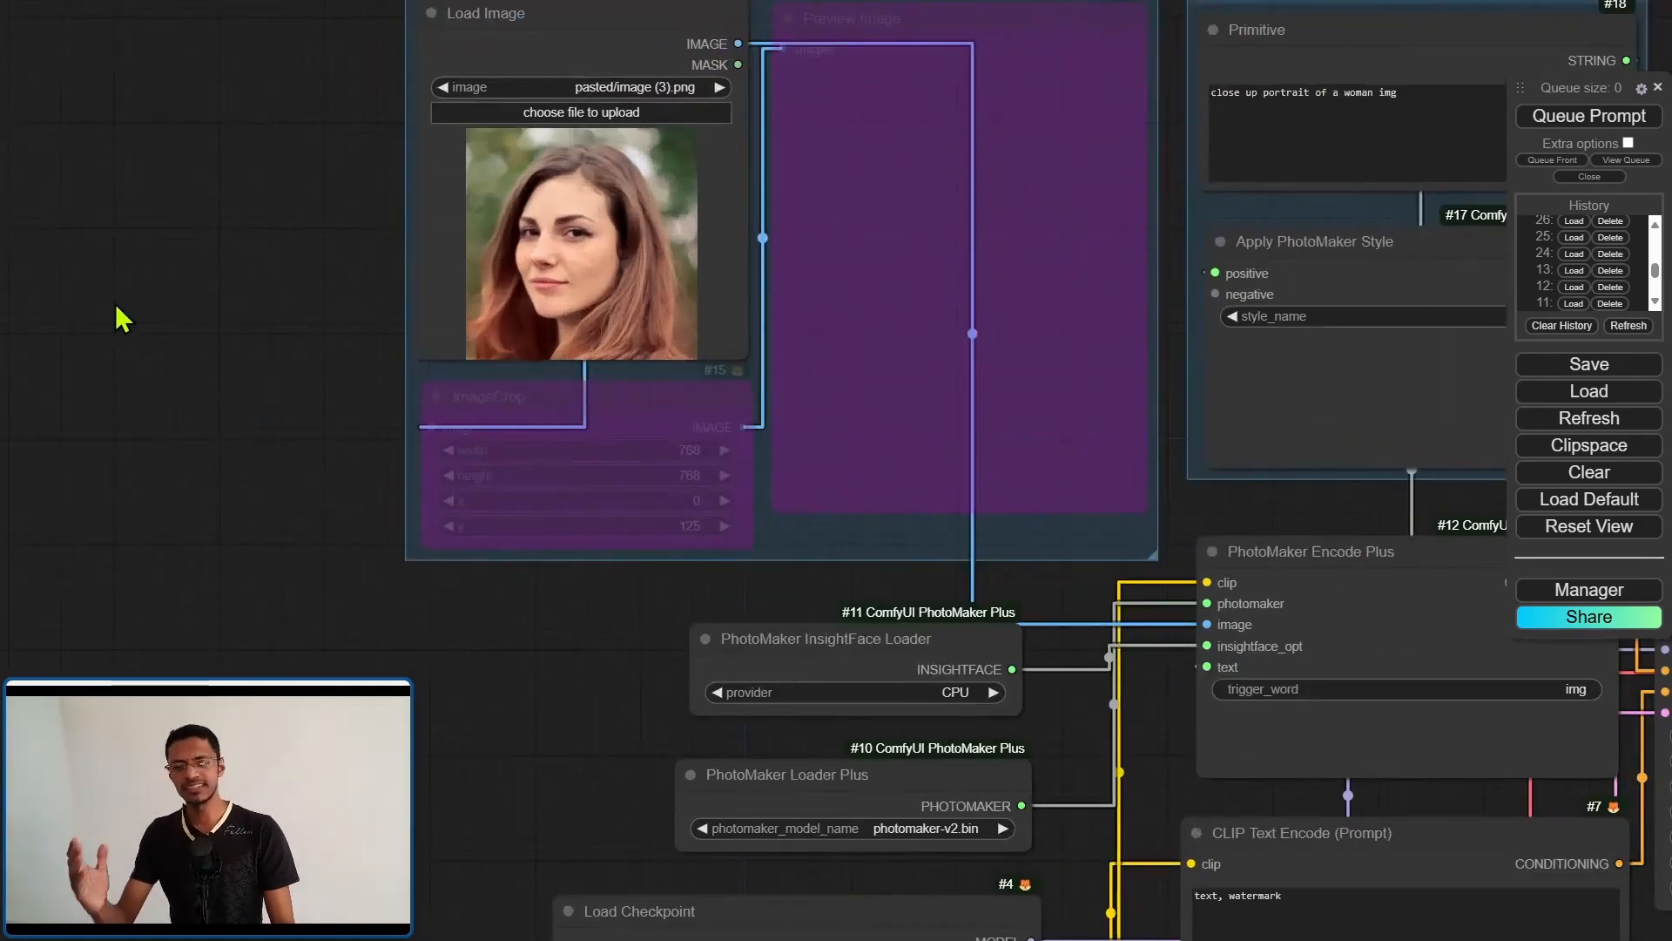
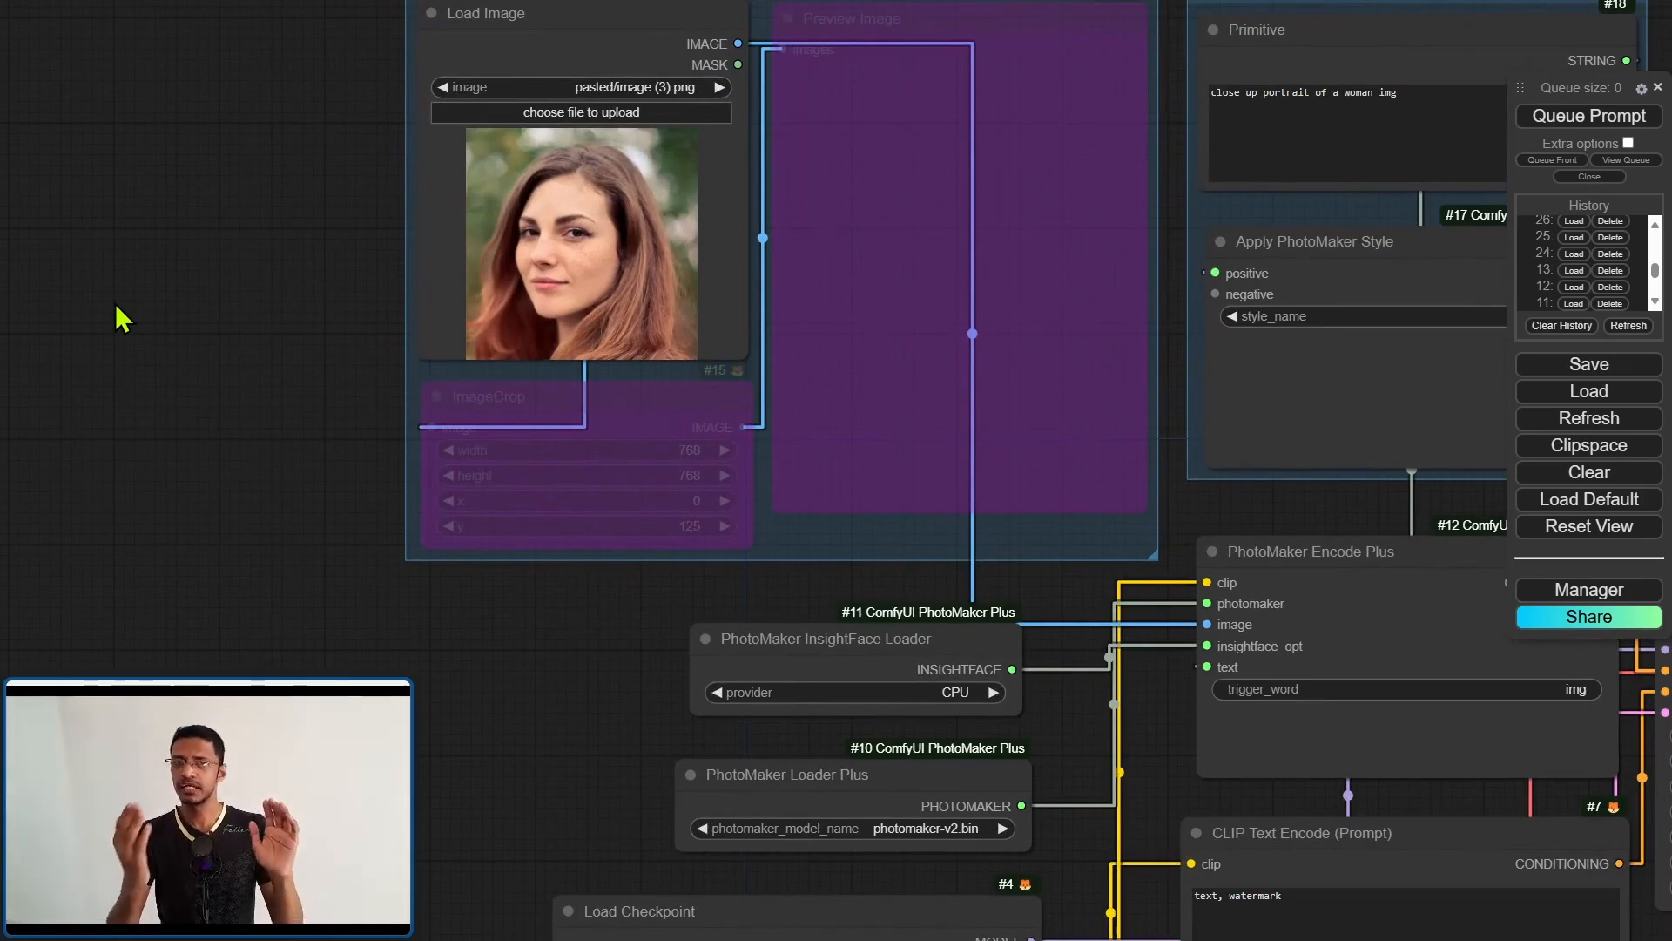
scroll(334, 203, "down", 5)
- Load the no-style history run, then the Cinematic style run for a warm cinematic portrait
left_click_drag(758, 509, 1123, 379)
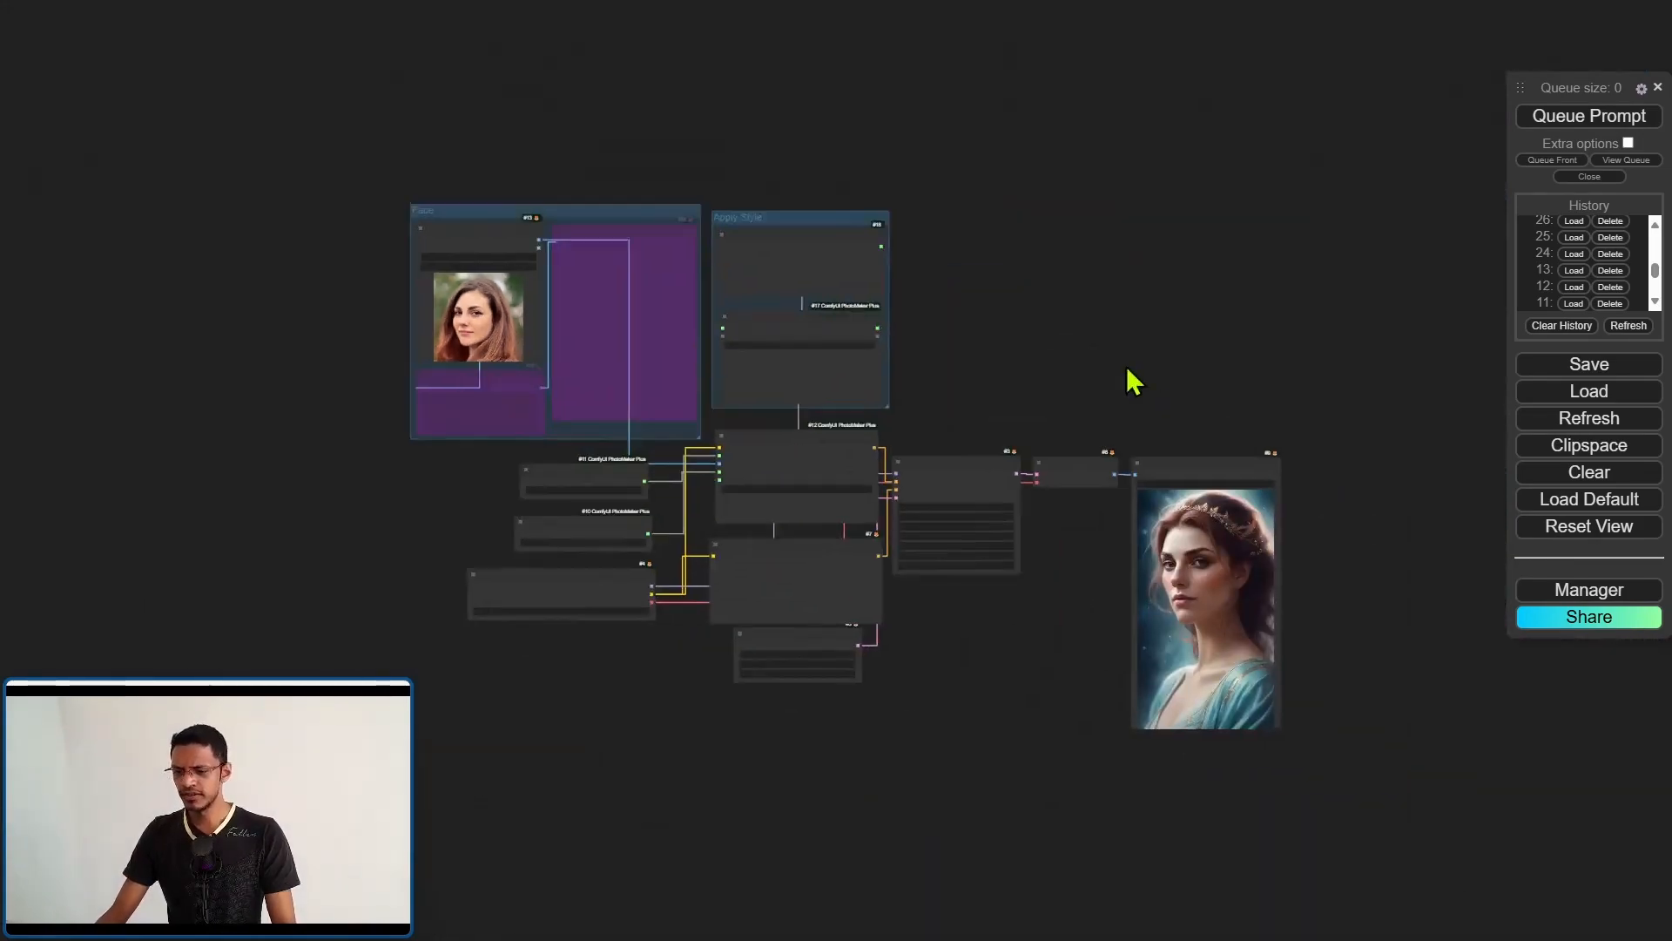
scroll(1059, 484, "up", 6)
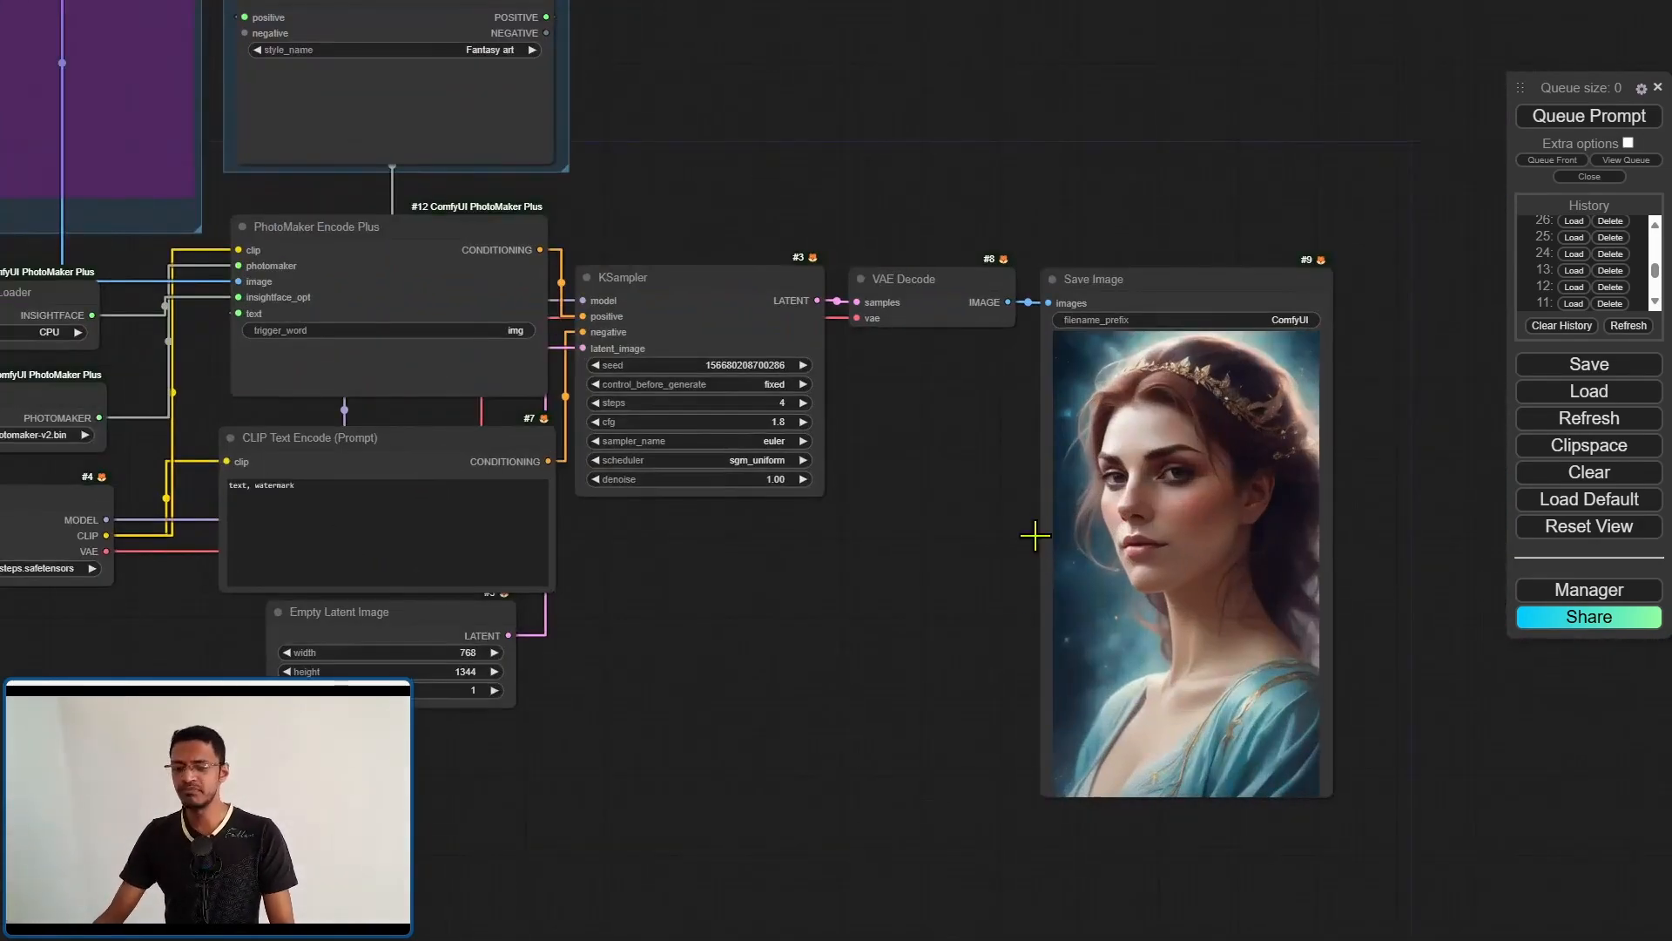
left_click_drag(1009, 624, 881, 717)
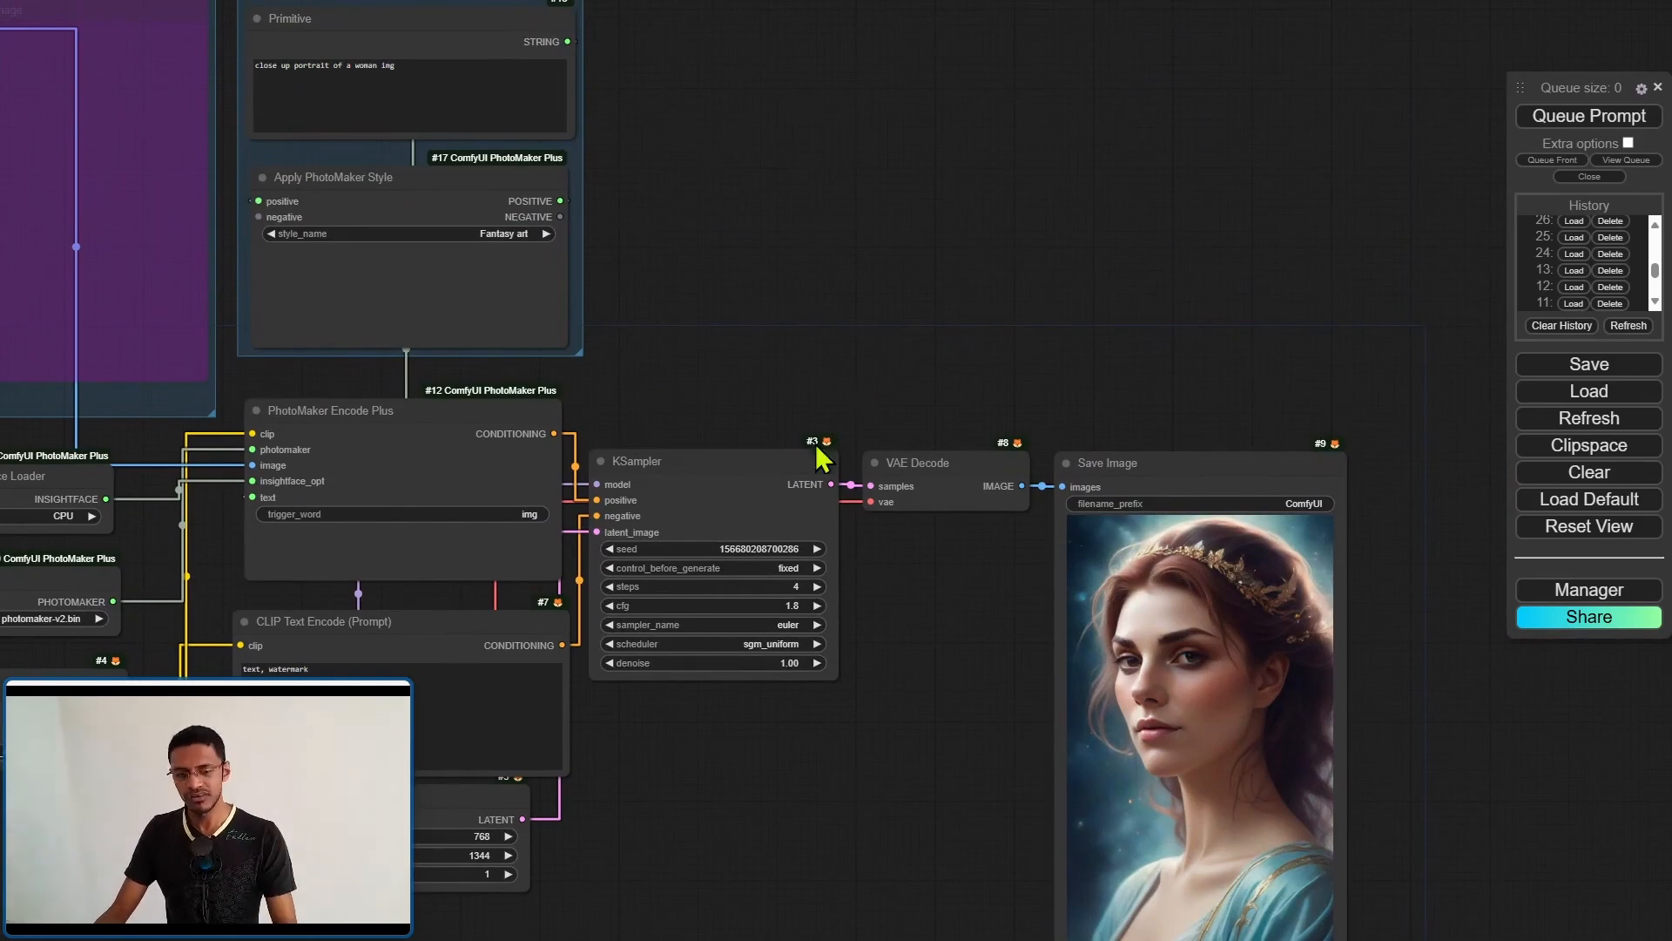
left_click_drag(966, 837, 958, 708)
scroll(957, 709, "down", 3)
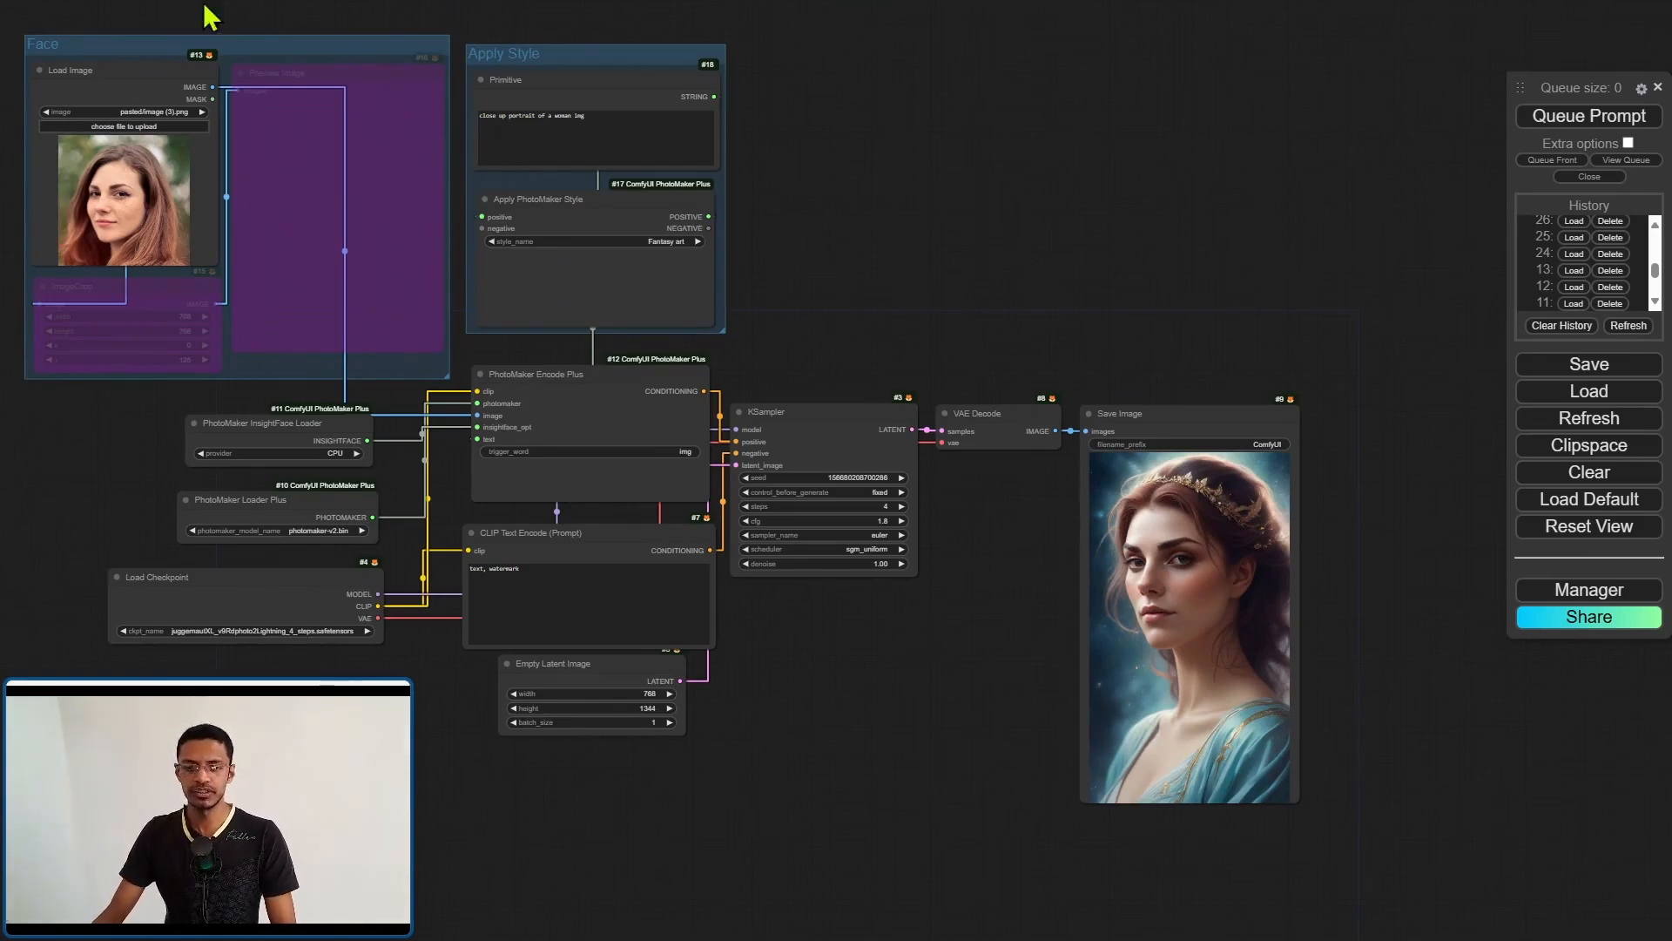
left_click(1574, 285)
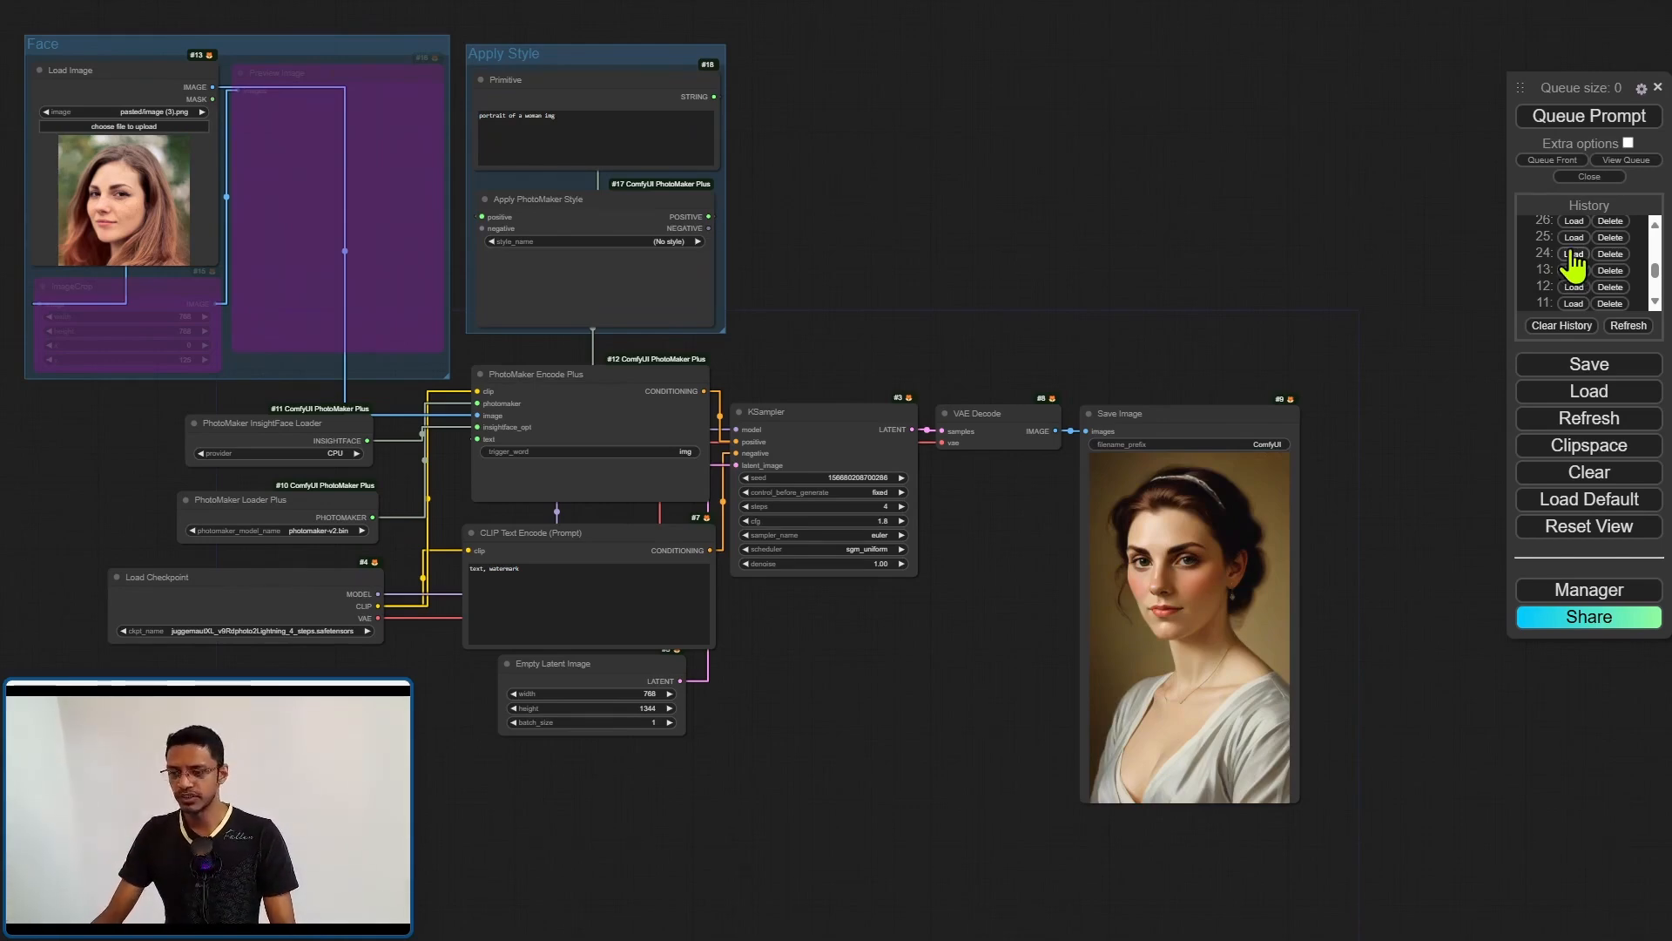
left_click(1574, 254)
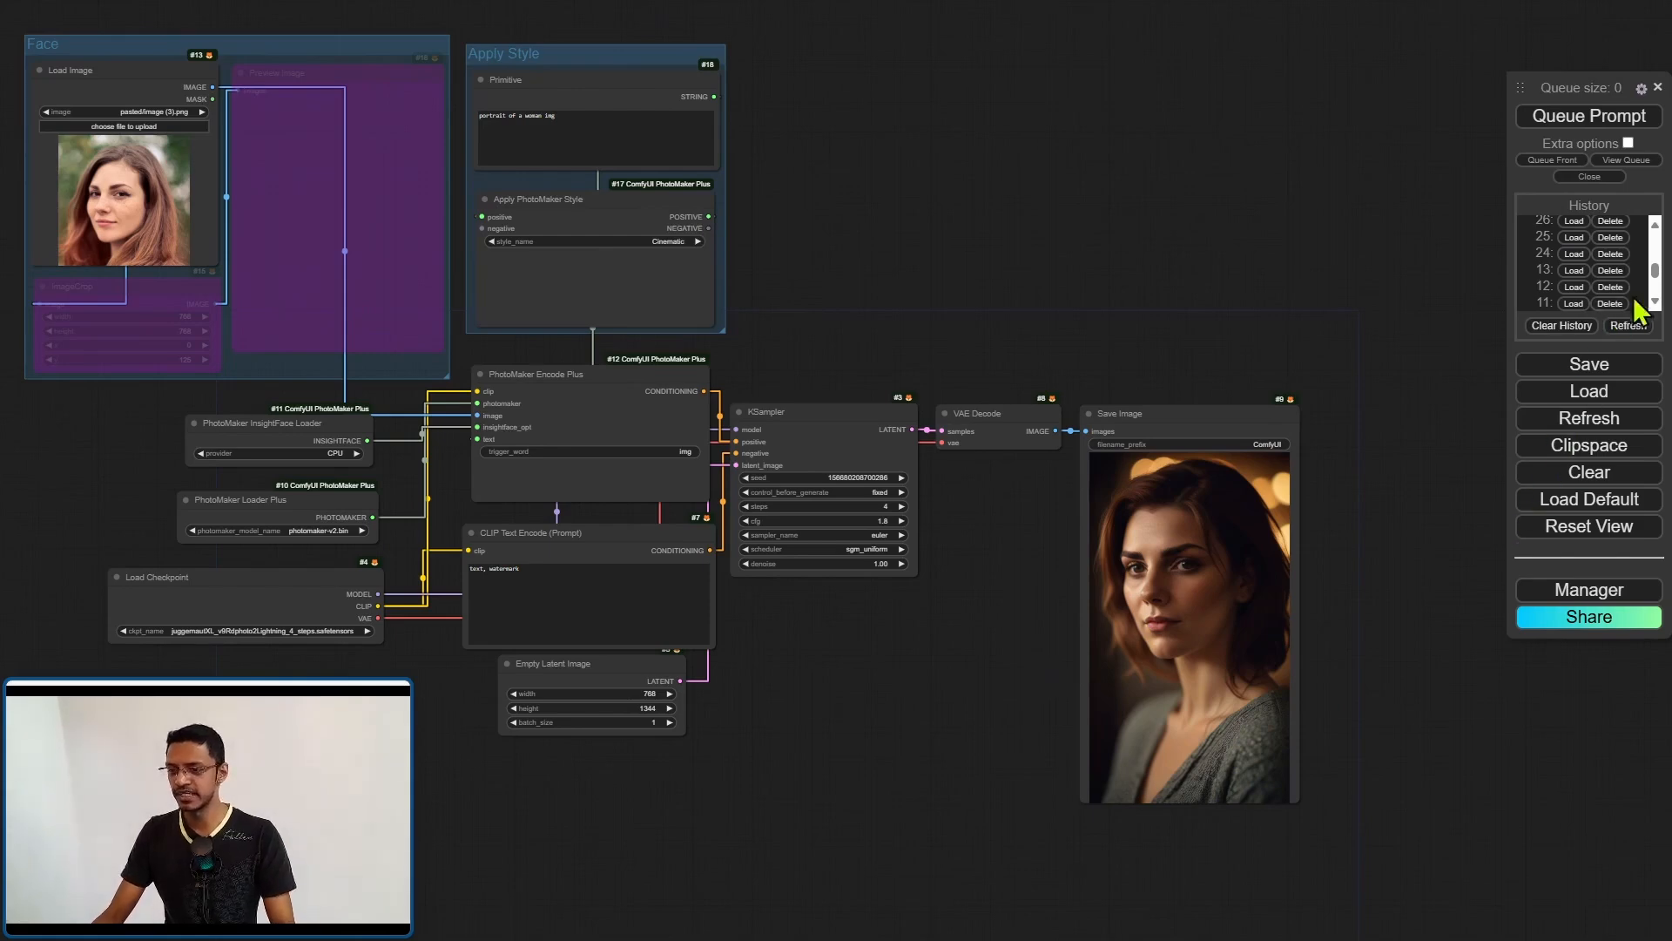
scroll(1649, 303, "up", 3)
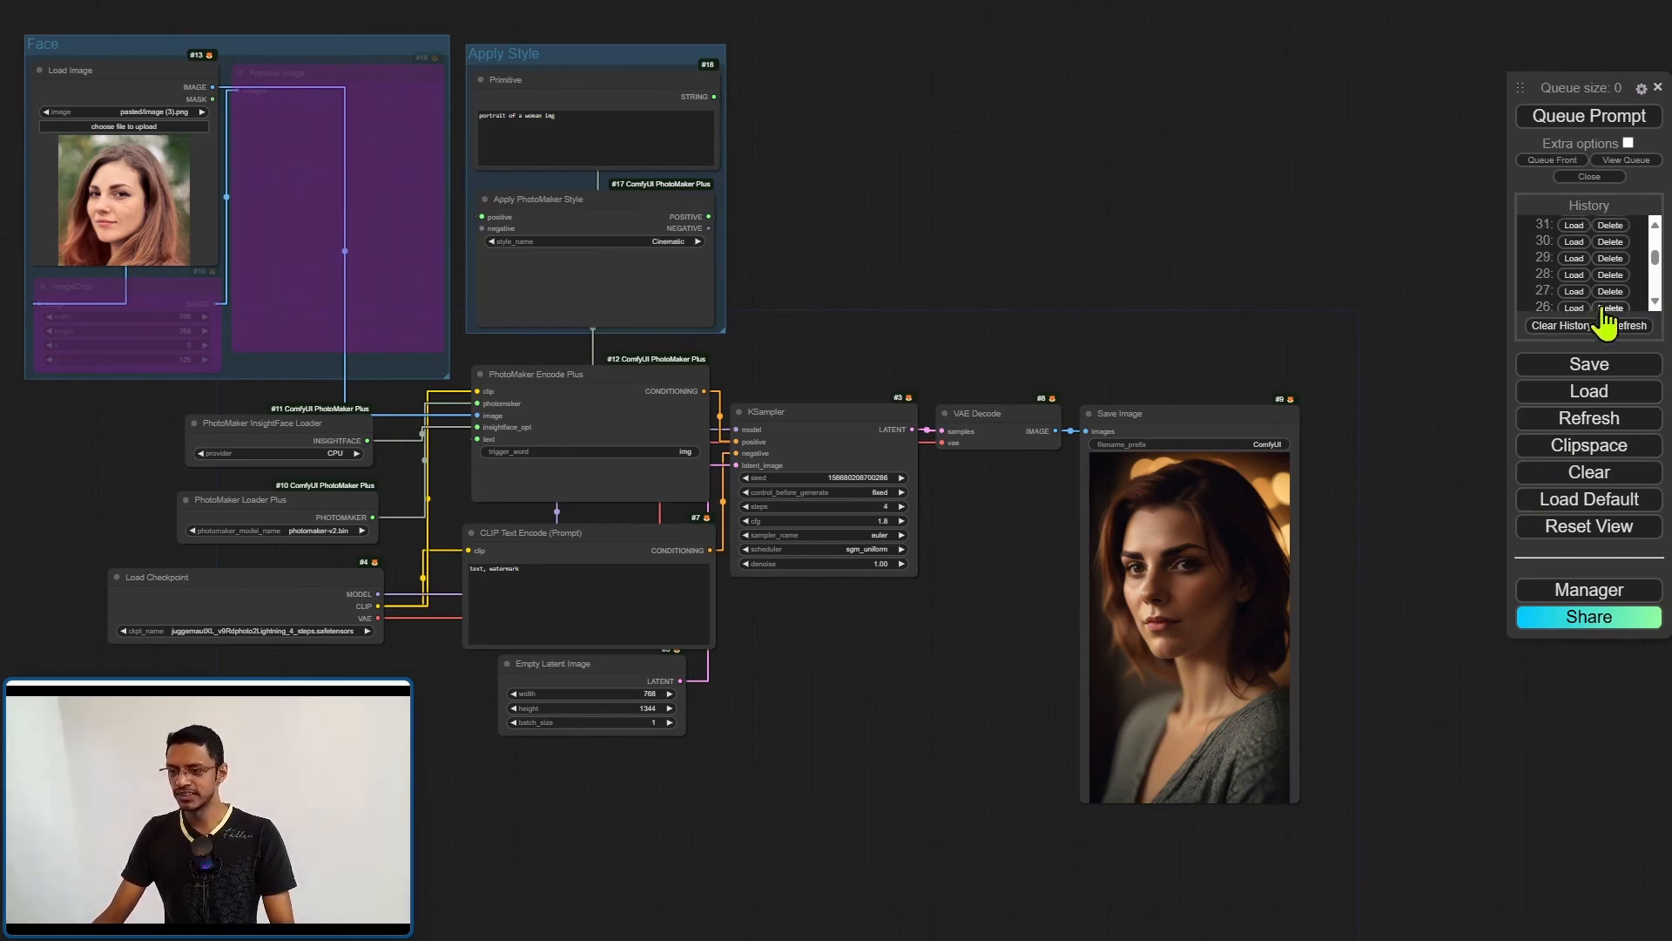
- Load the Disney Character, two Photographic, and Fantasy art history runs in turn
left_click(1573, 308)
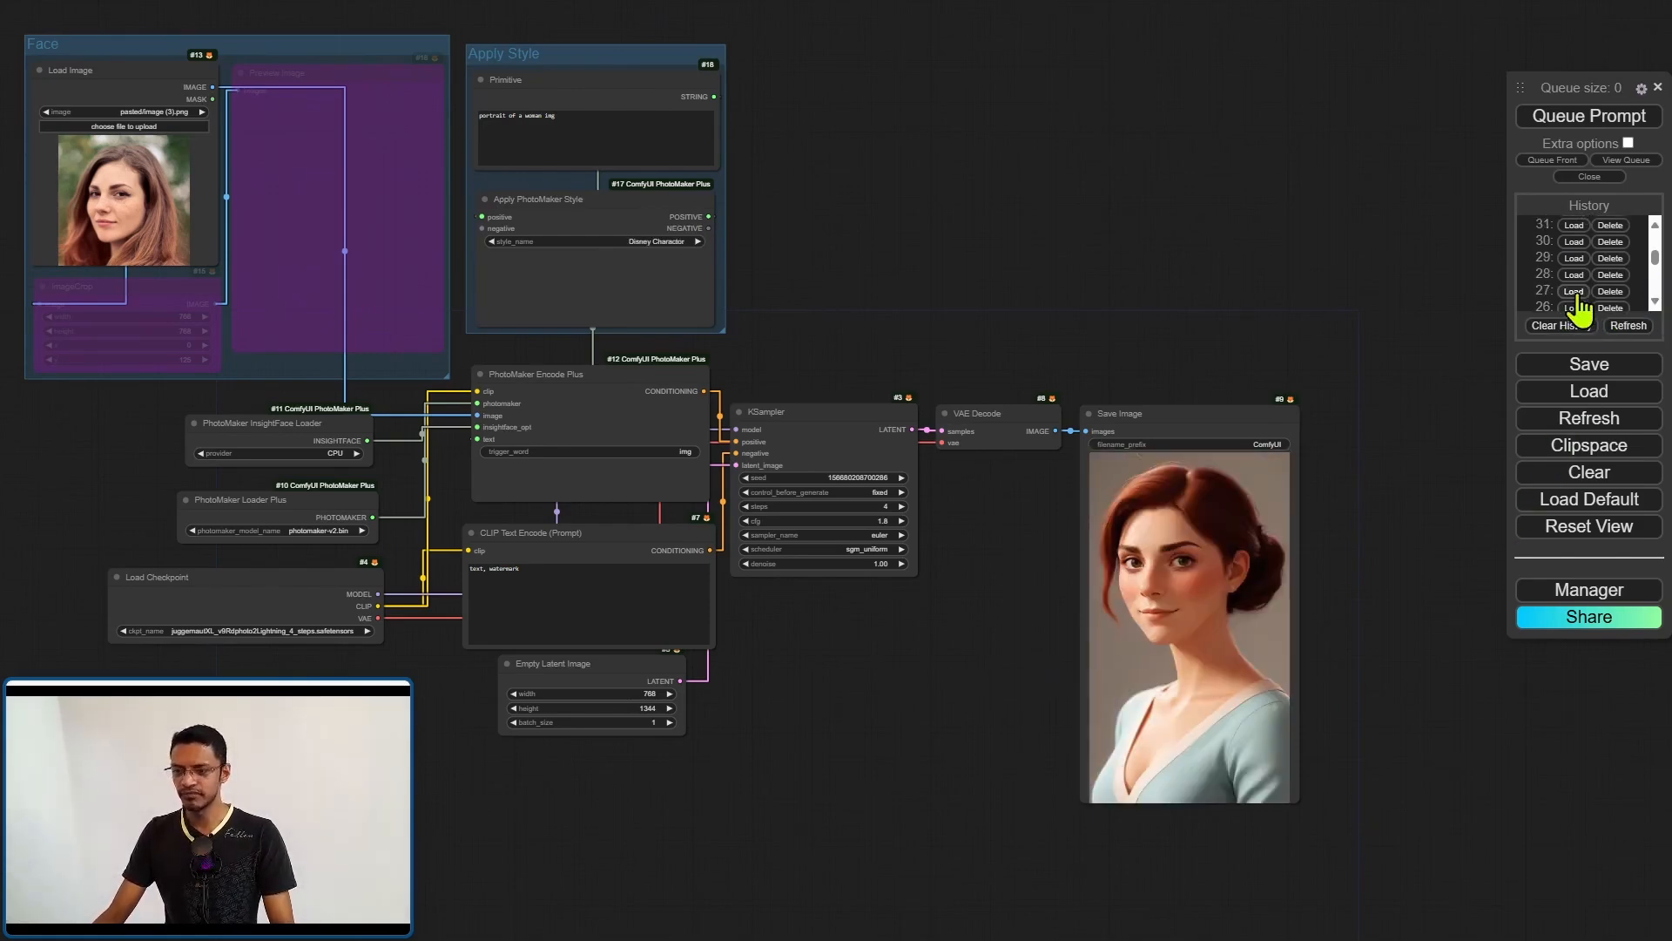
left_click(1574, 308)
left_click(1574, 292)
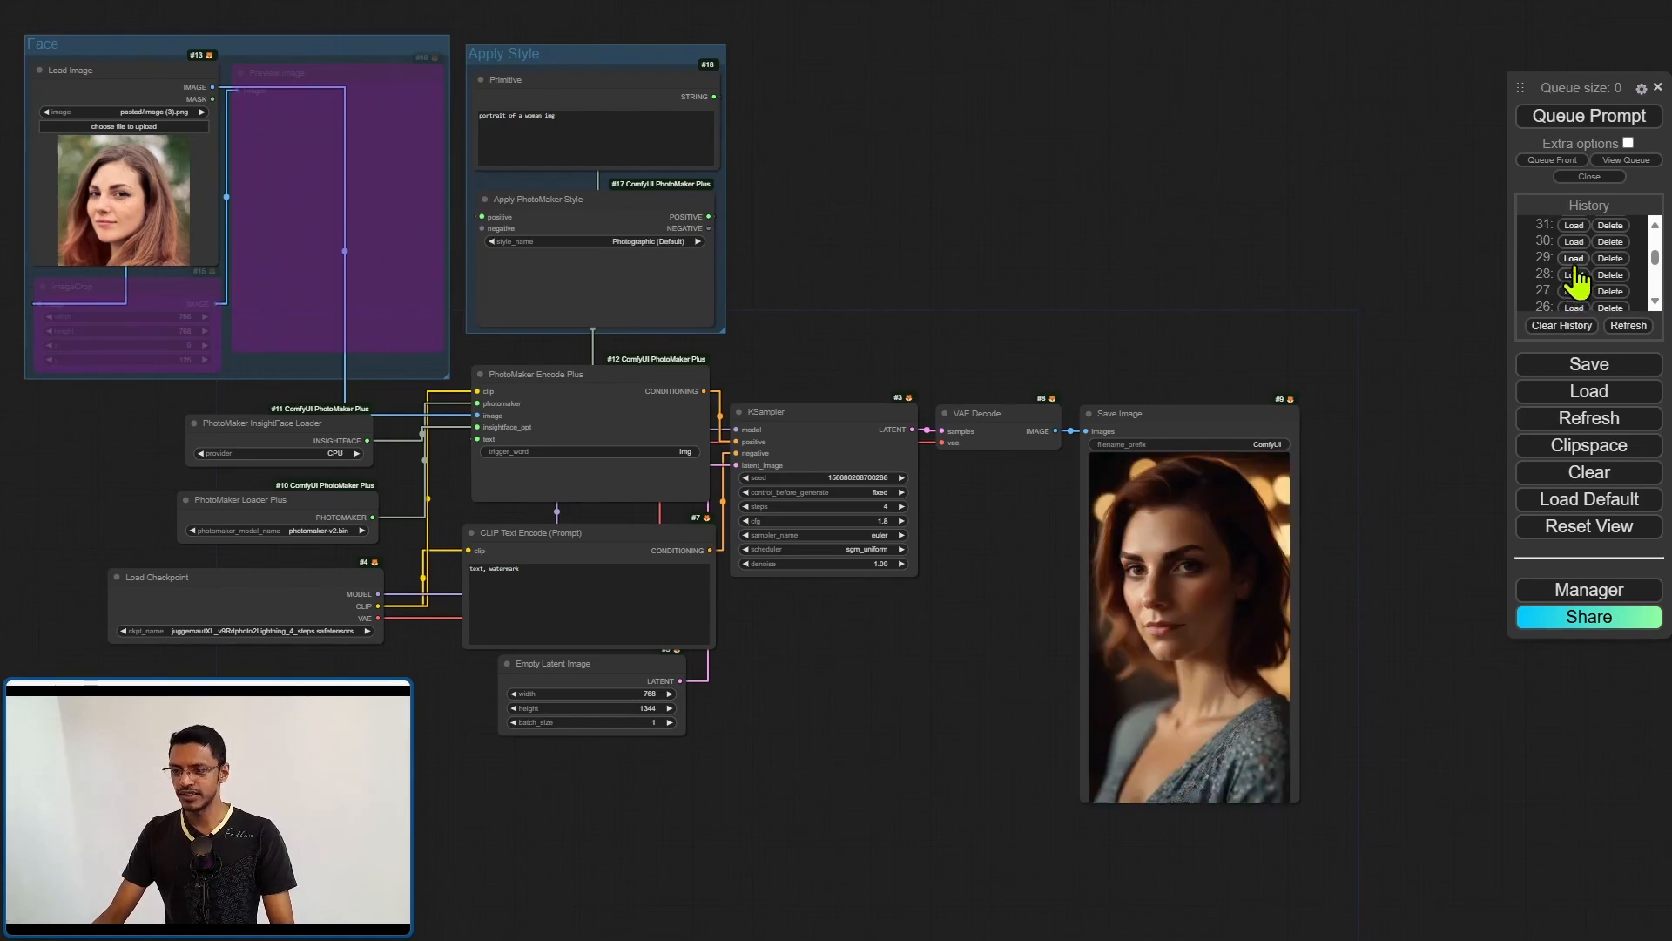
left_click(1575, 274)
- Load further styled runs through Lowpoly, ending on the Line art pencil-sketch portrait
left_click(1575, 258)
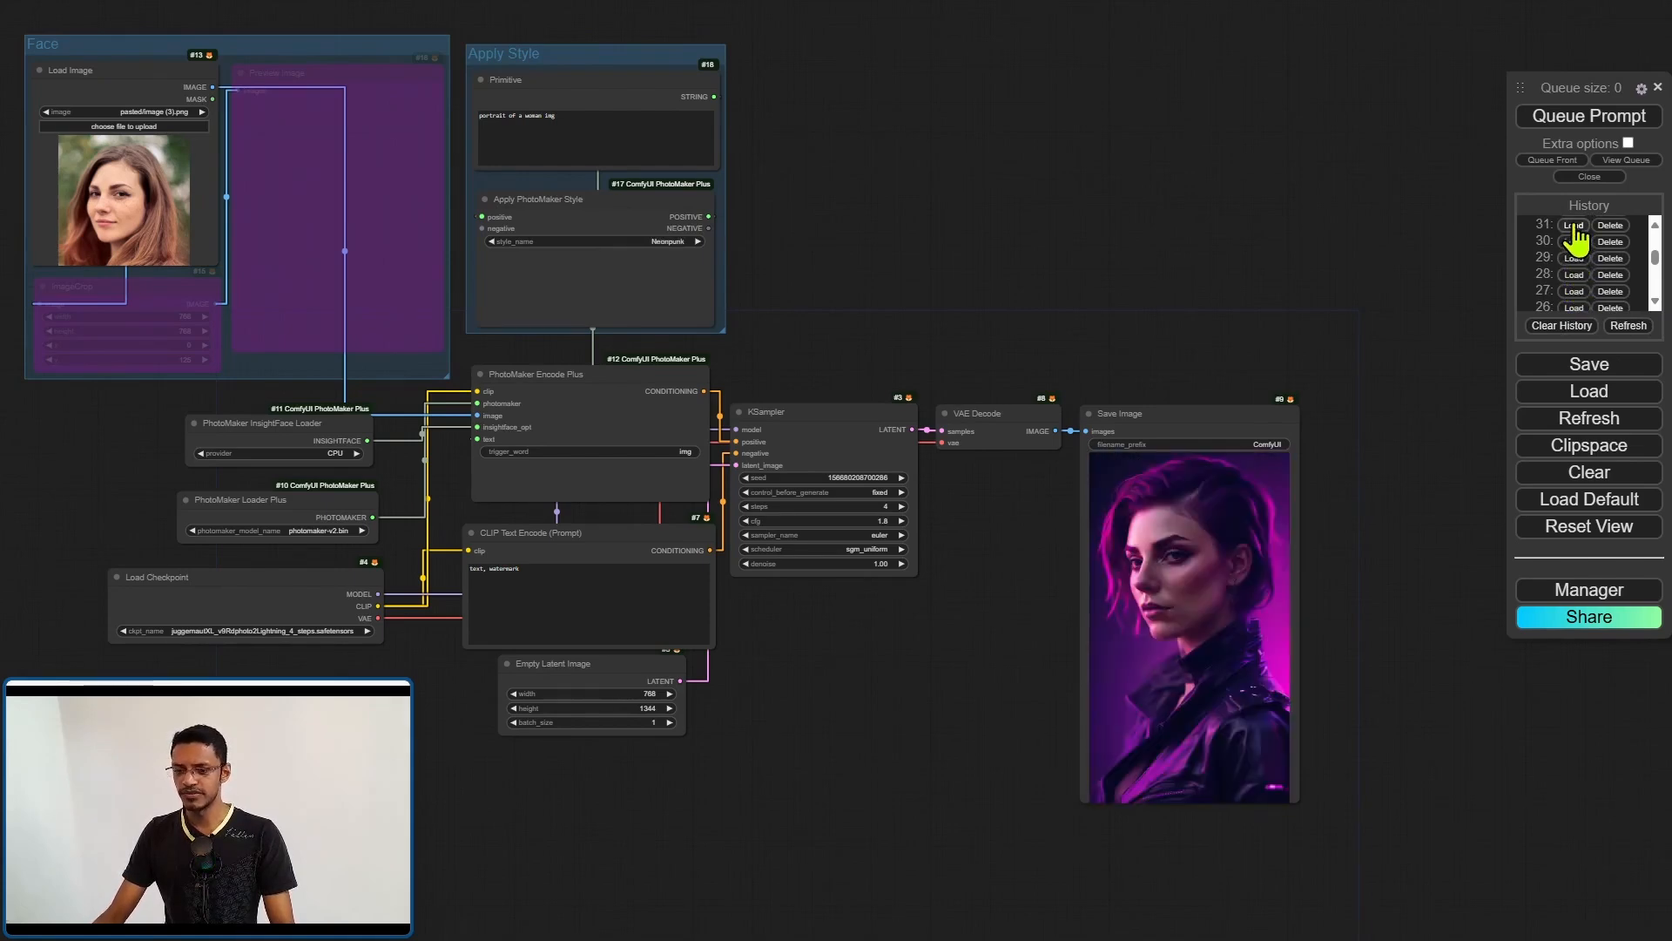
left_click(1575, 241)
left_click(1575, 296)
left_click(1575, 279)
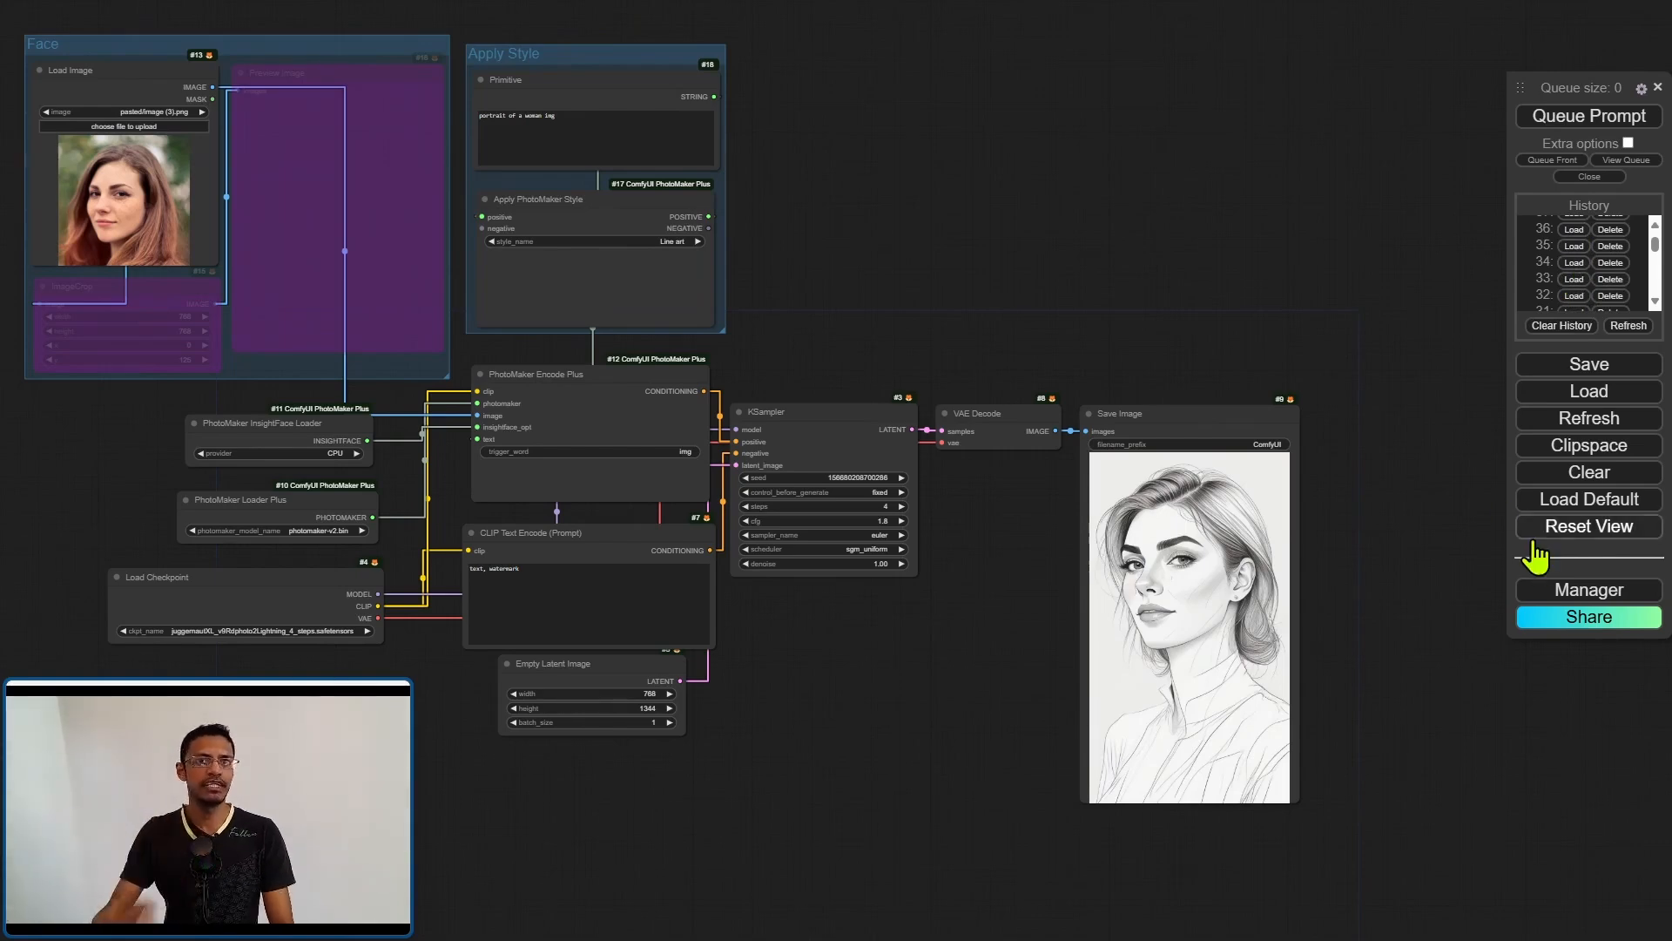
left_click_drag(807, 301, 978, 304)
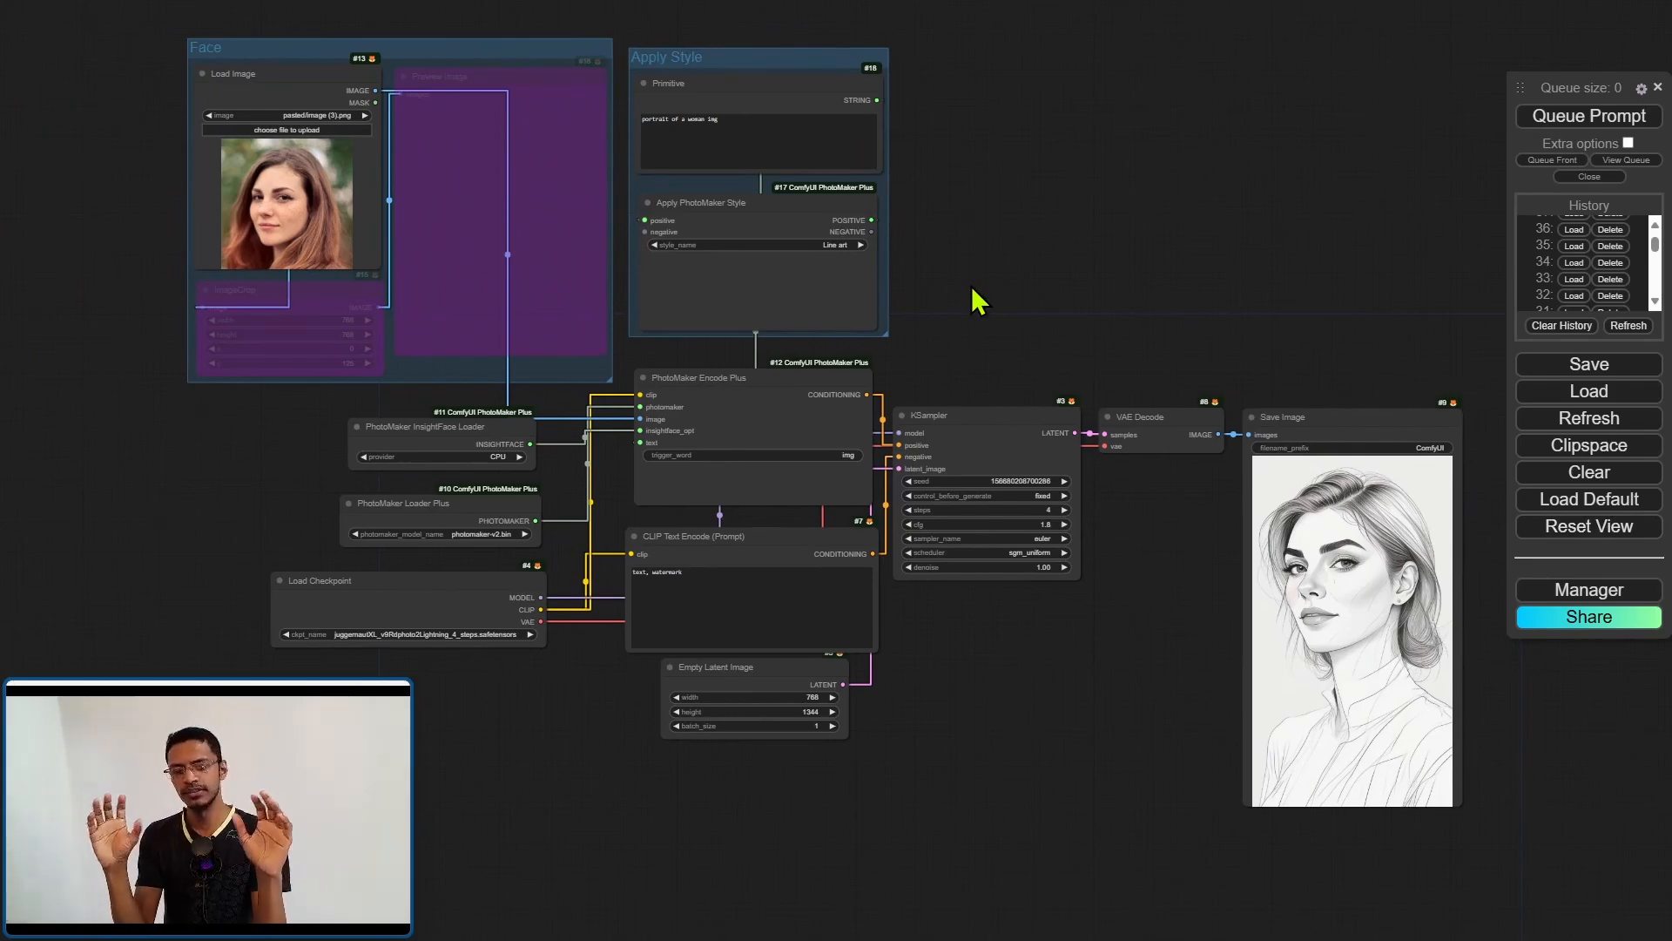
scroll(1033, 373, "up", 1)
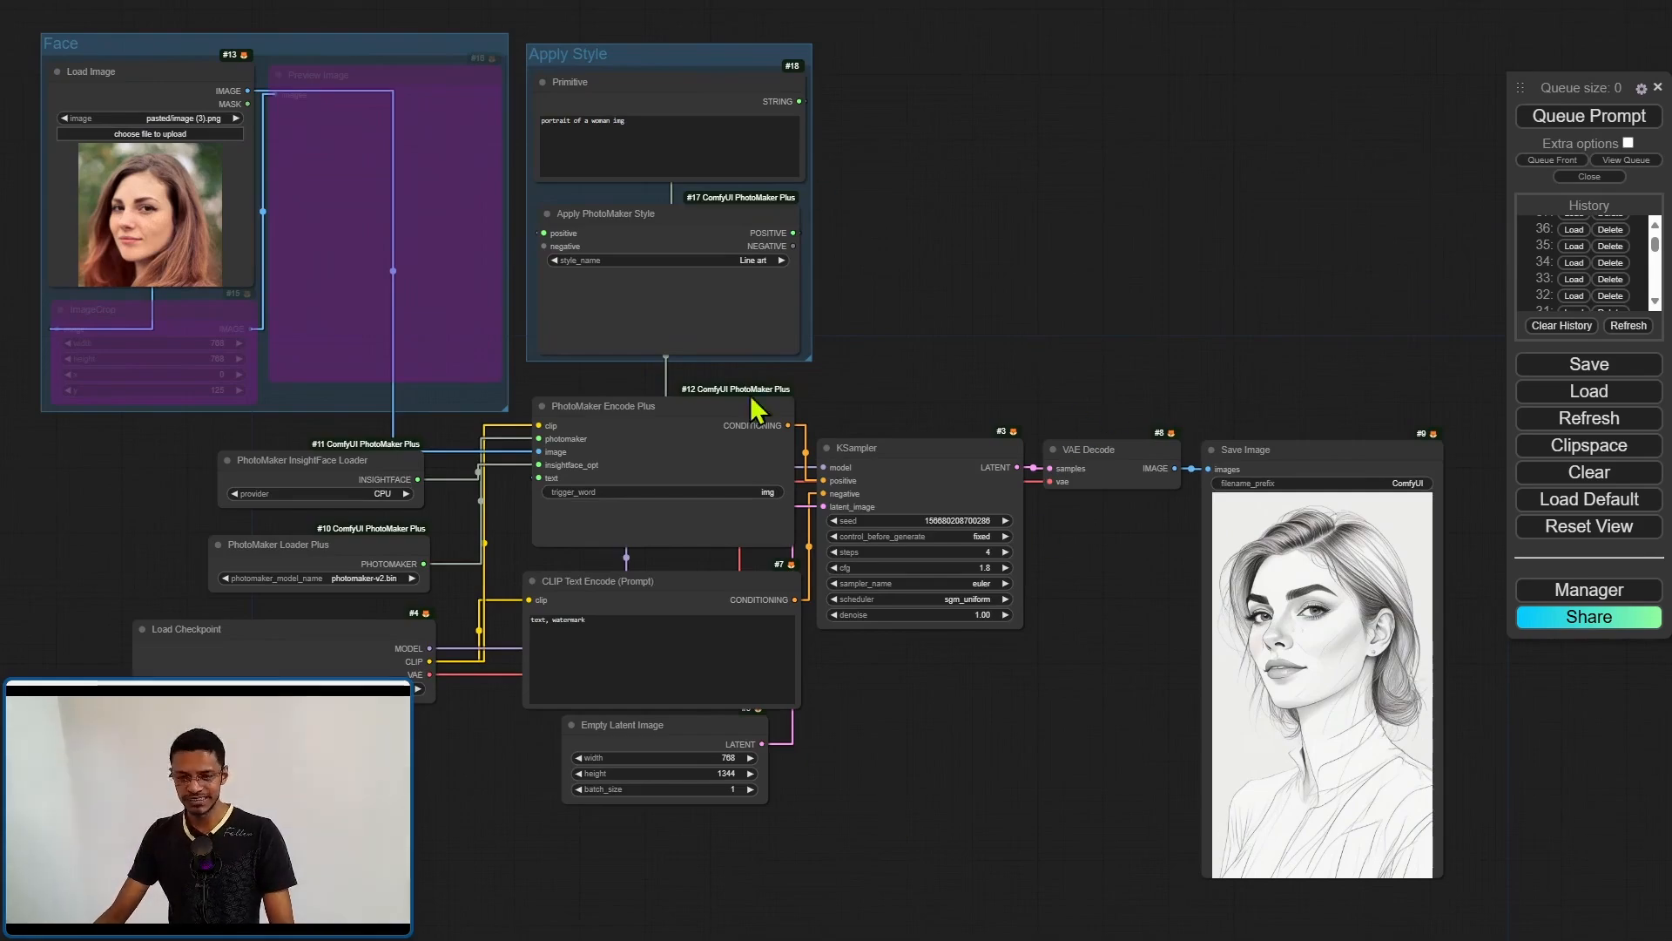
scroll(1032, 594, "up", 2)
scroll(1118, 615, "up", 3)
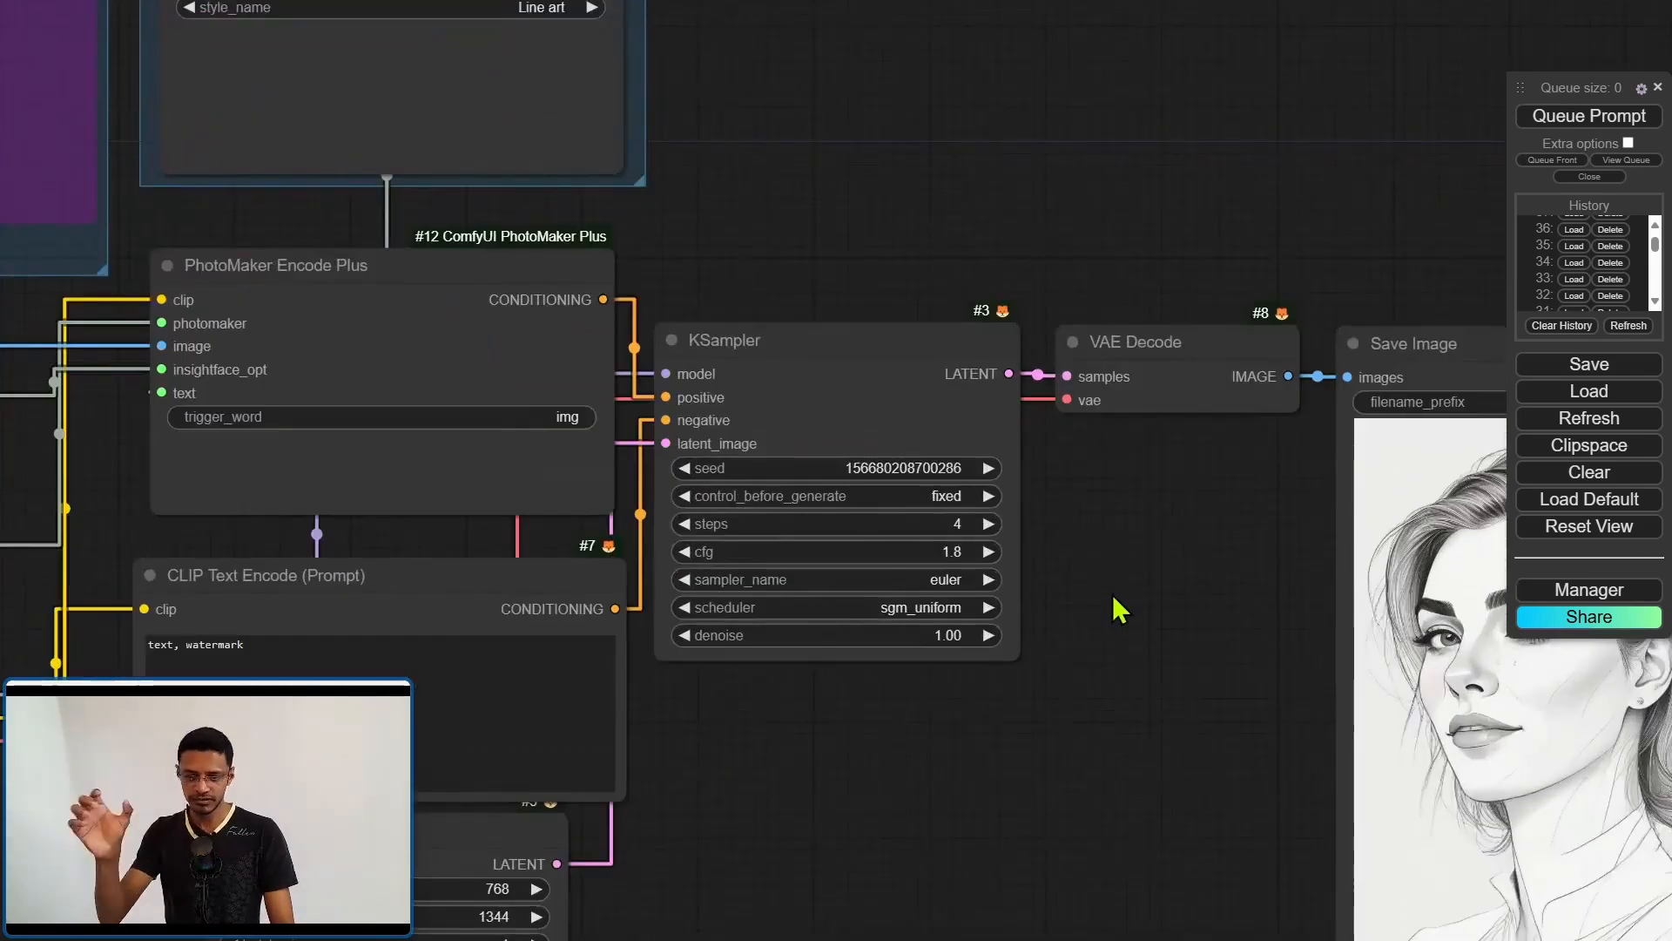
scroll(1111, 593, "down", 3)
scroll(1109, 601, "down", 2)
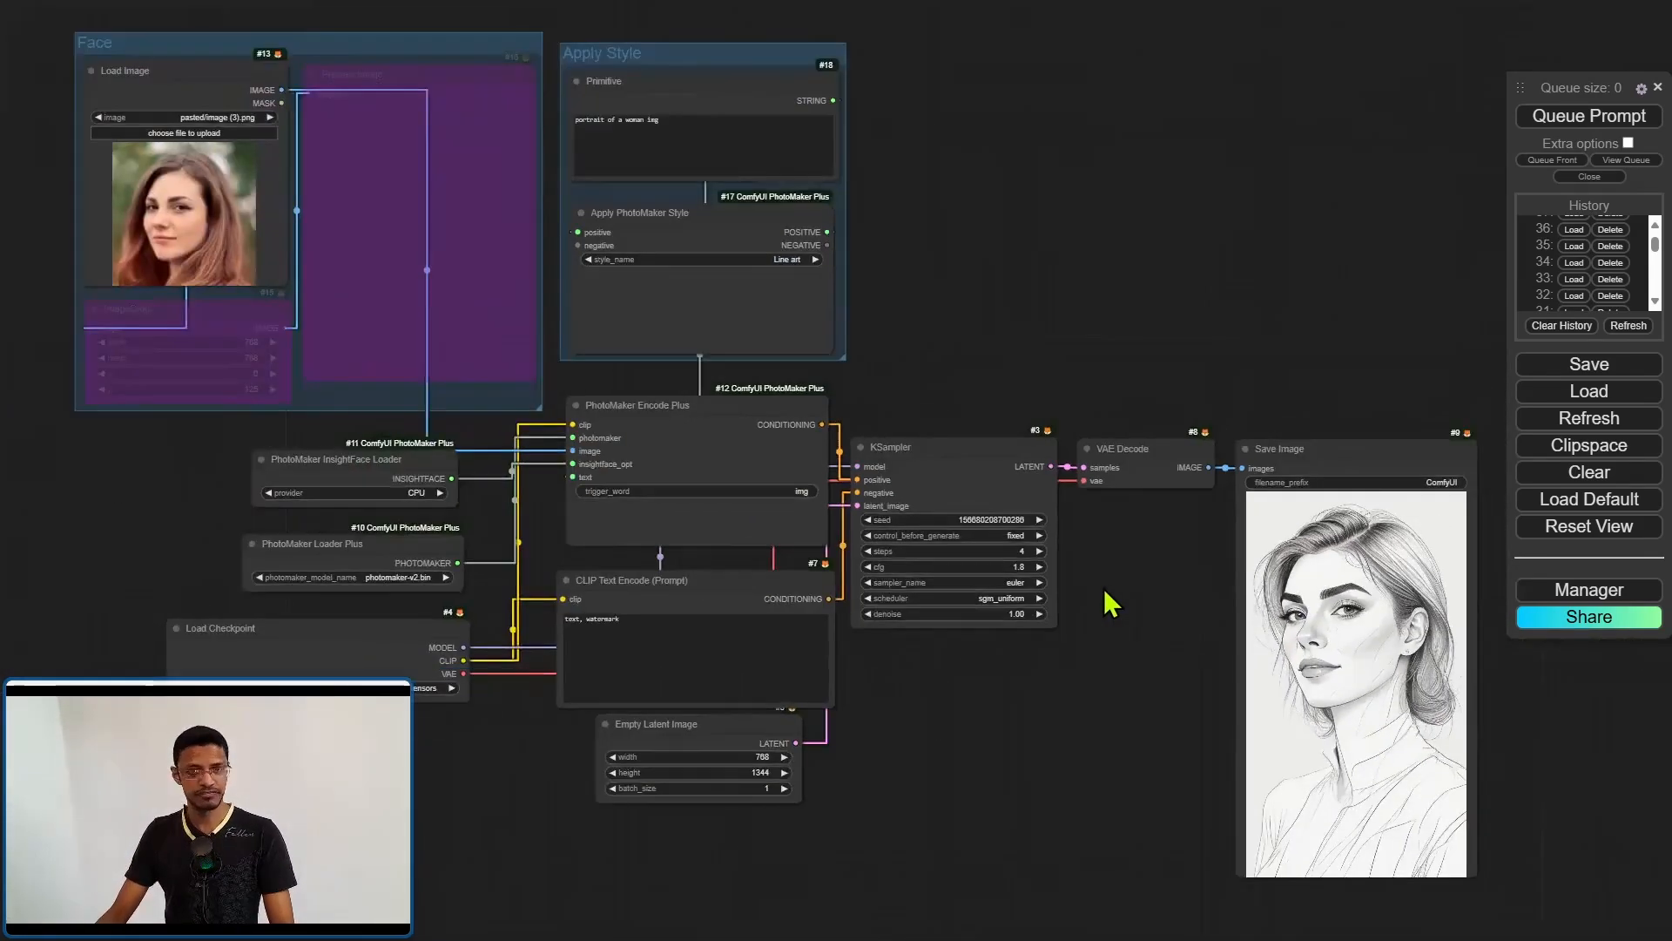
scroll(1104, 602, "down", 2)
scroll(1103, 572, "up", 3)
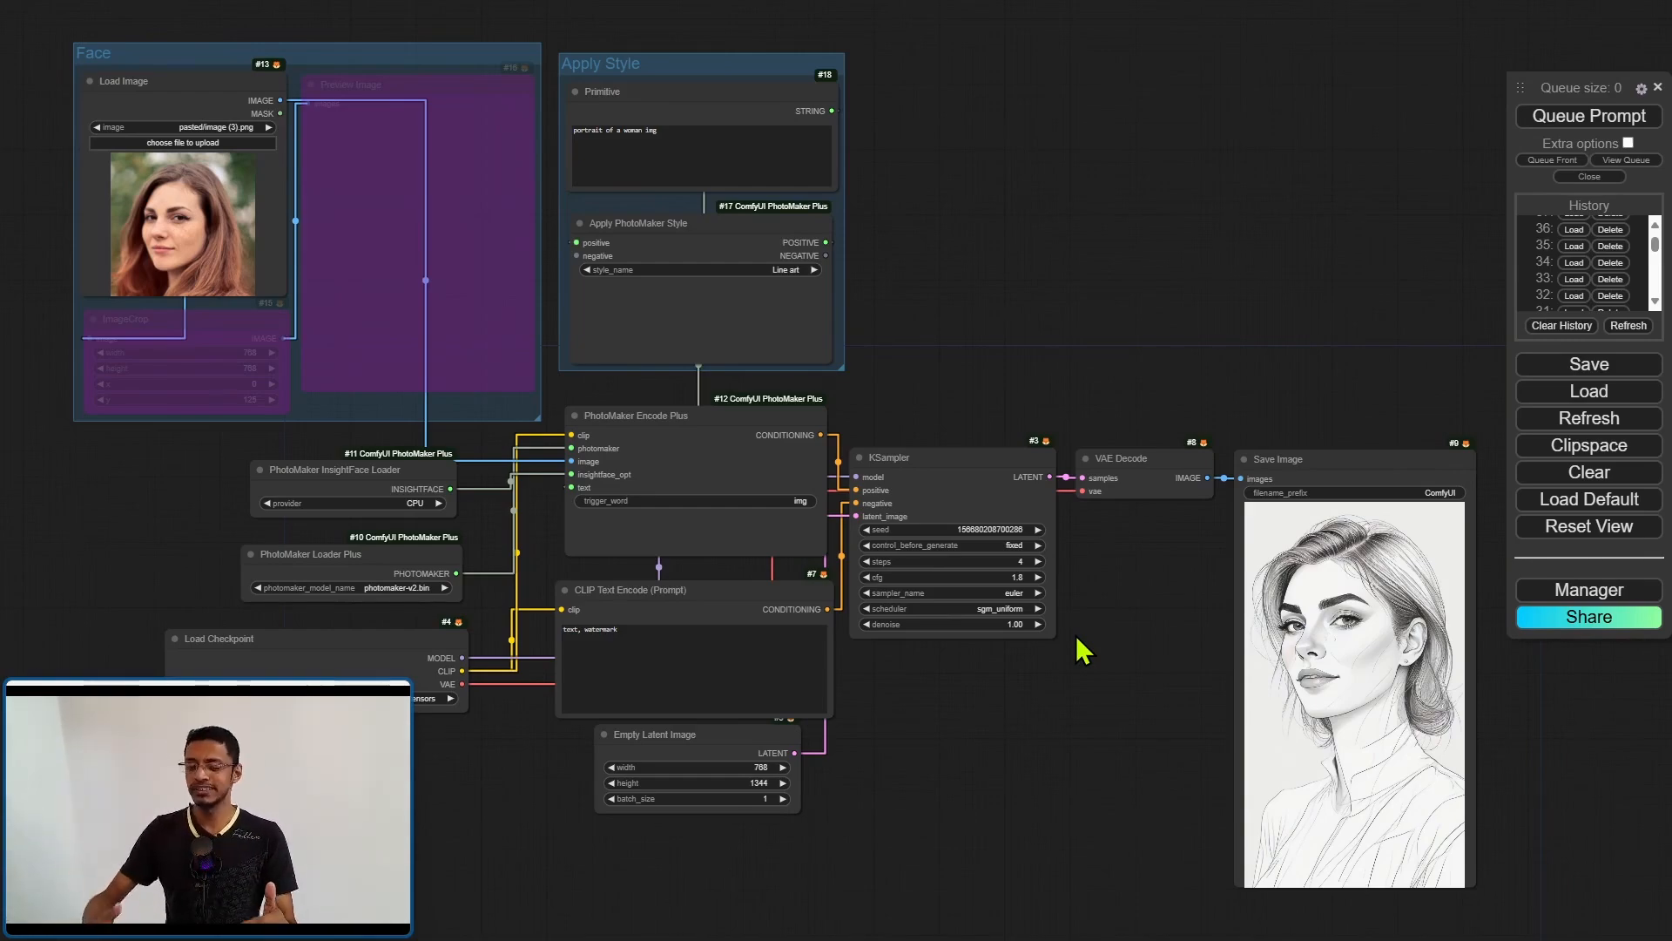
scroll(1081, 650, "down", 1)
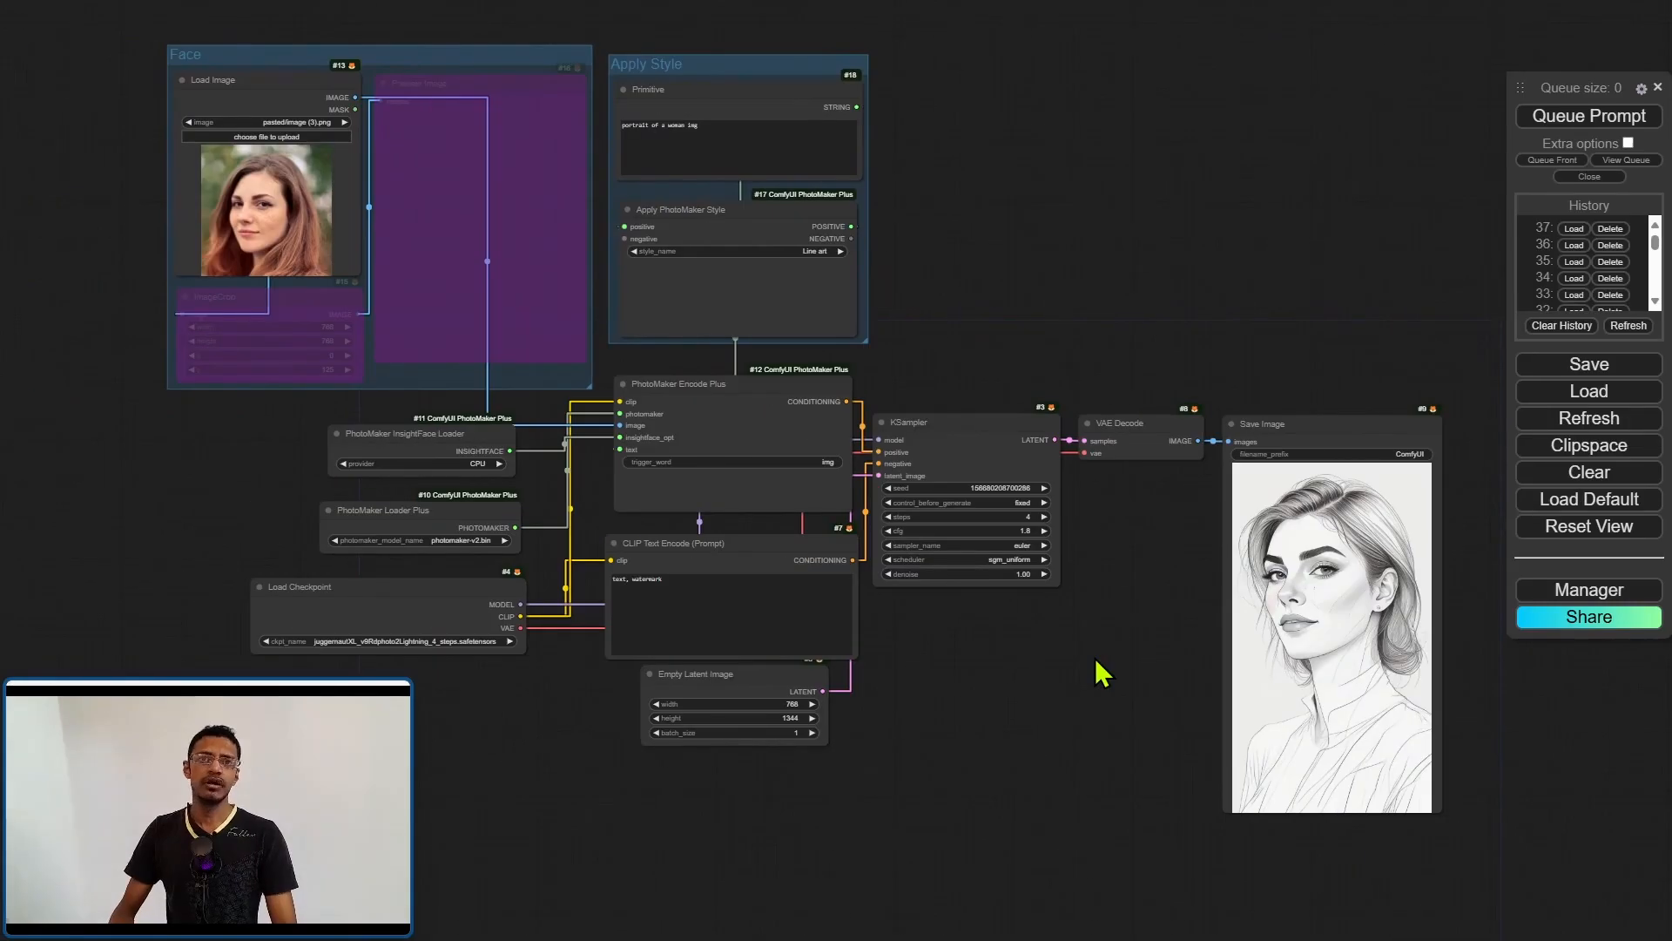